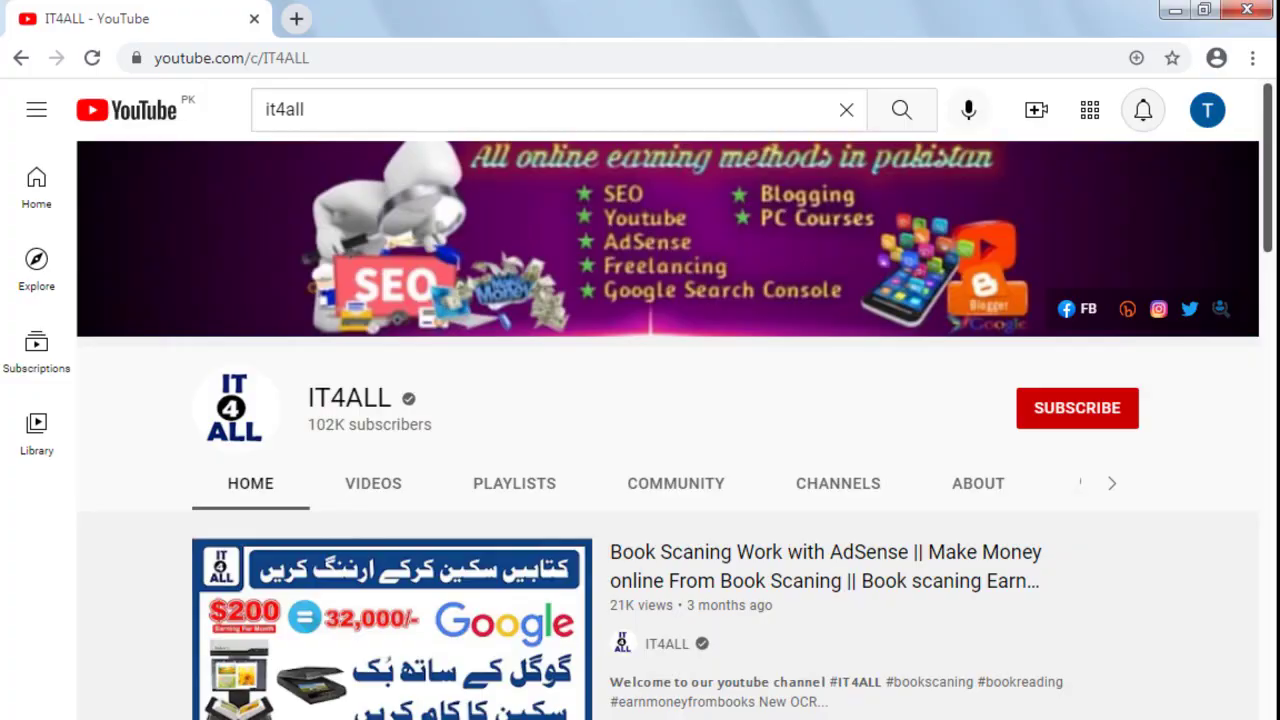
Step: Subscribe to the IT4ALL channel and turn on all notifications for it
left_click(1040, 409)
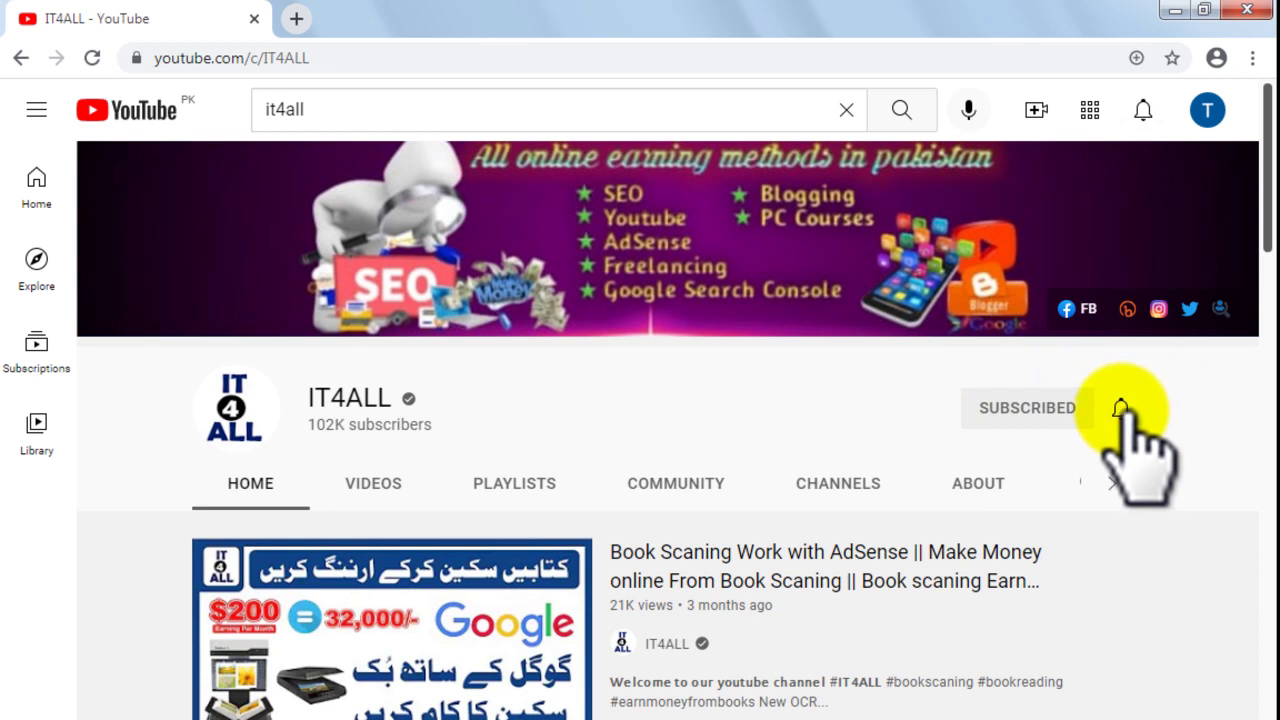
left_click(1120, 408)
left_click(1022, 457)
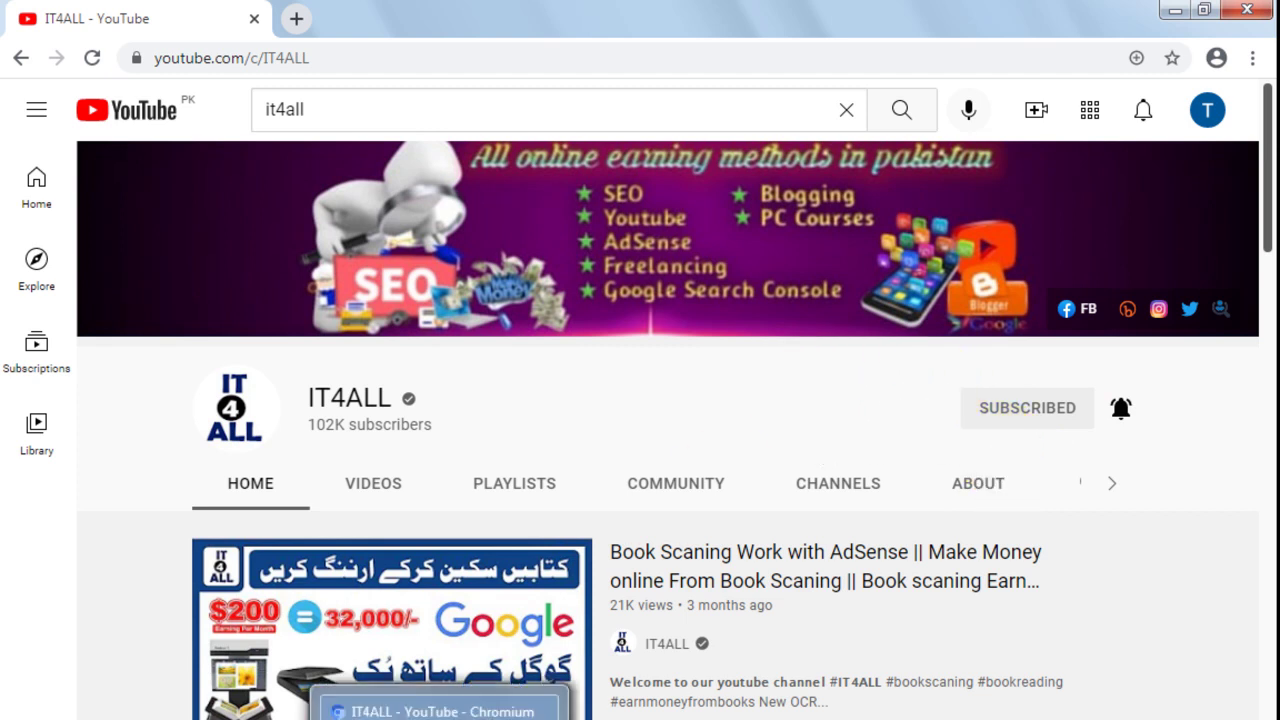
Step: Switch to the PK24JOBS.COM home page and examine its labelled icon tiles for courses, province-wise jobs, test preparation and department-wise jobs
left_click(470, 719)
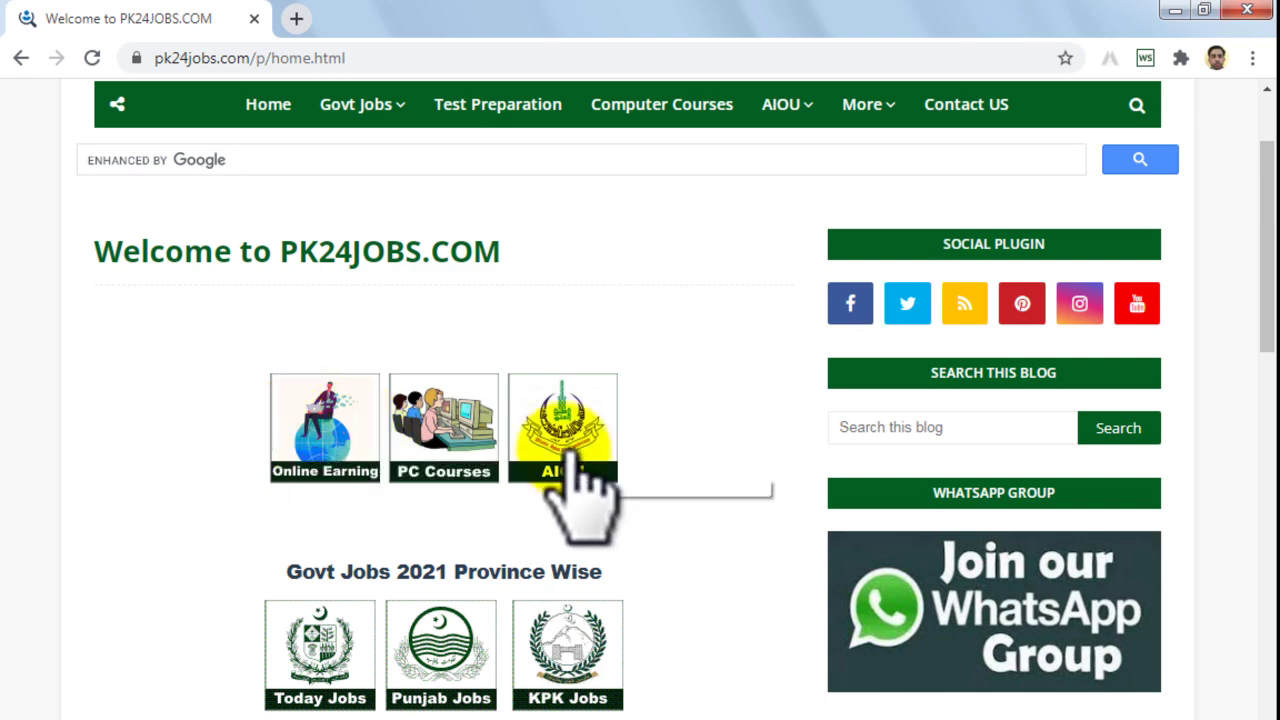
scroll(575, 470, "down", 3)
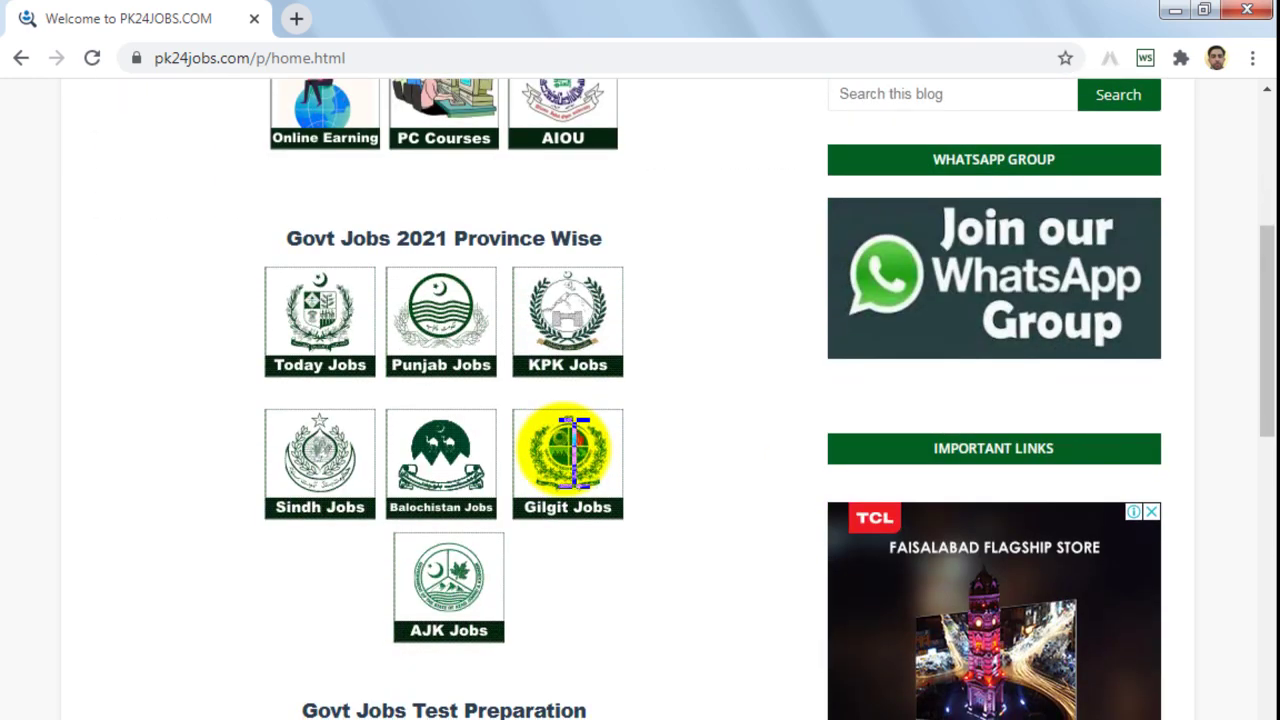
scroll(567, 450, "down", 3)
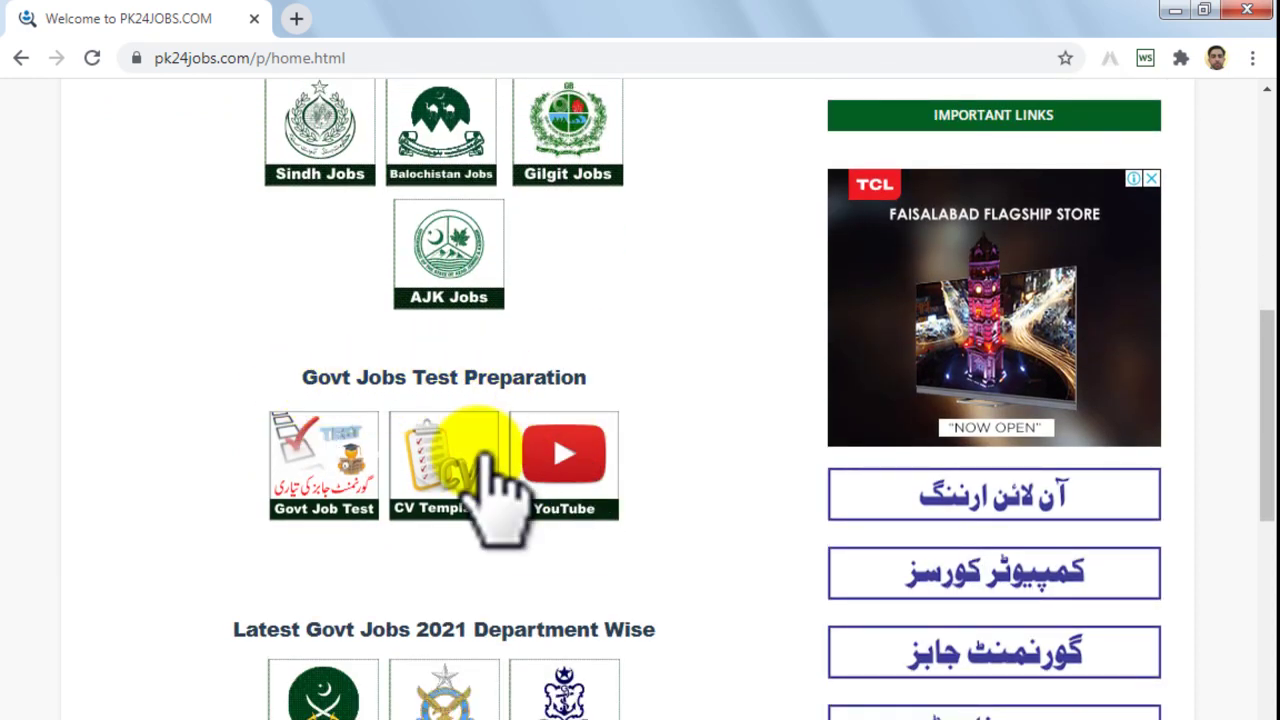
scroll(490, 480, "down", 3)
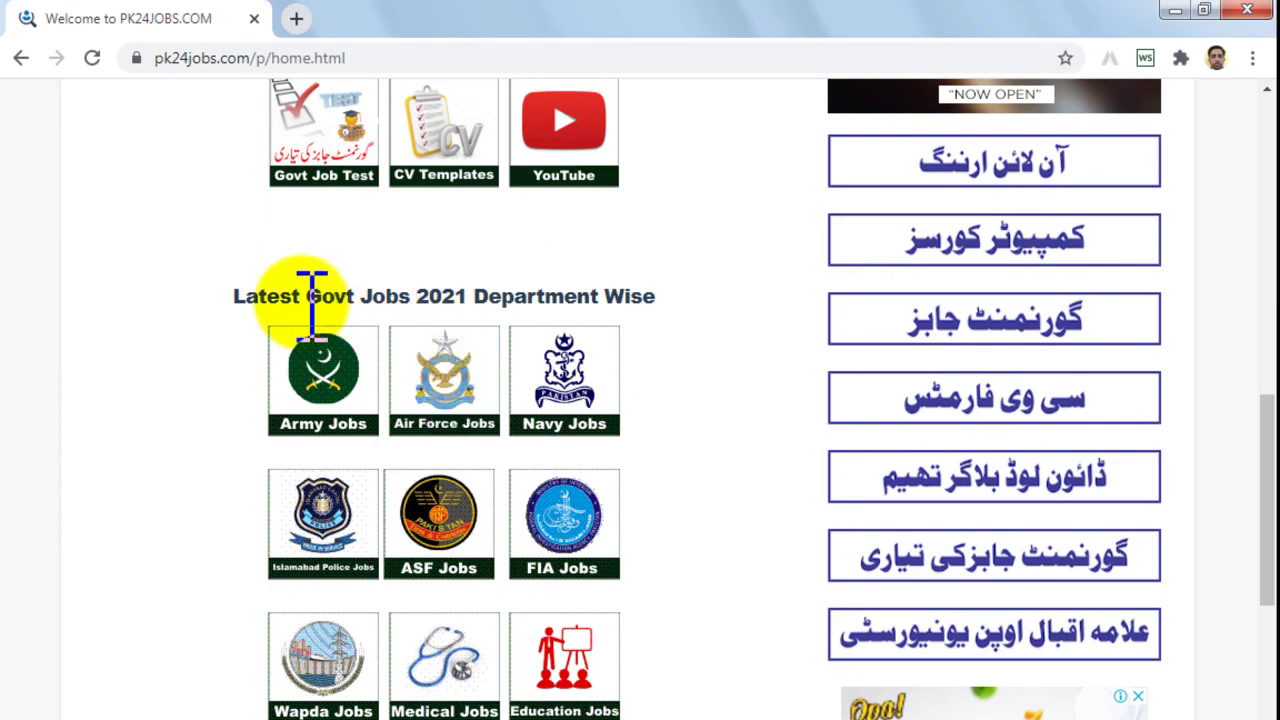
scroll(530, 440, "down", 2)
scroll(530, 490, "down", 1)
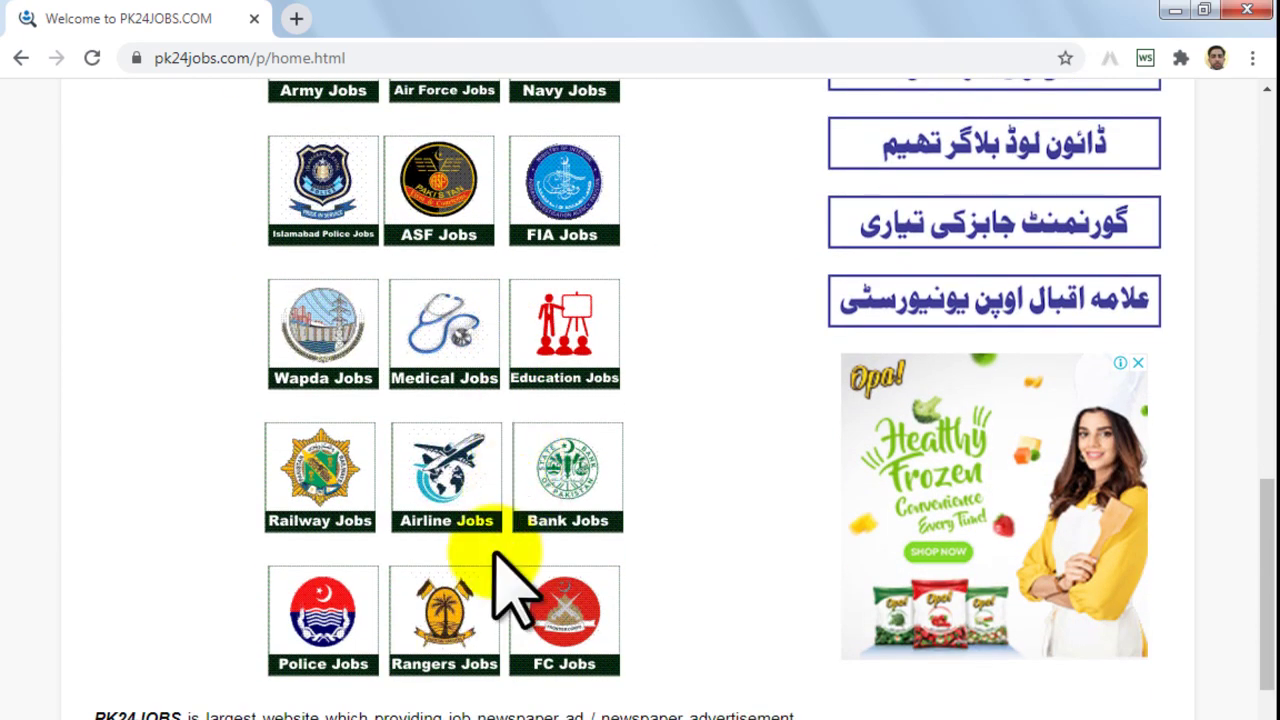
scroll(497, 560, "up", 10)
scroll(497, 560, "up", 4)
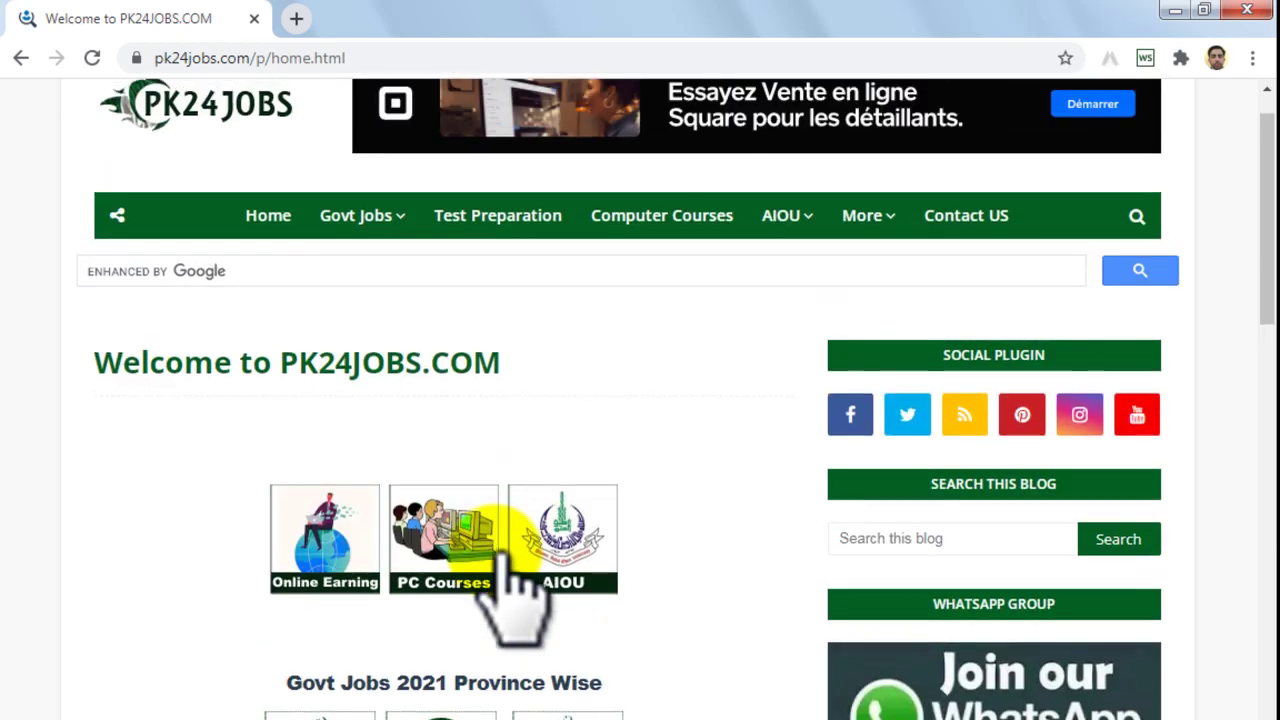
scroll(505, 560, "up", 1)
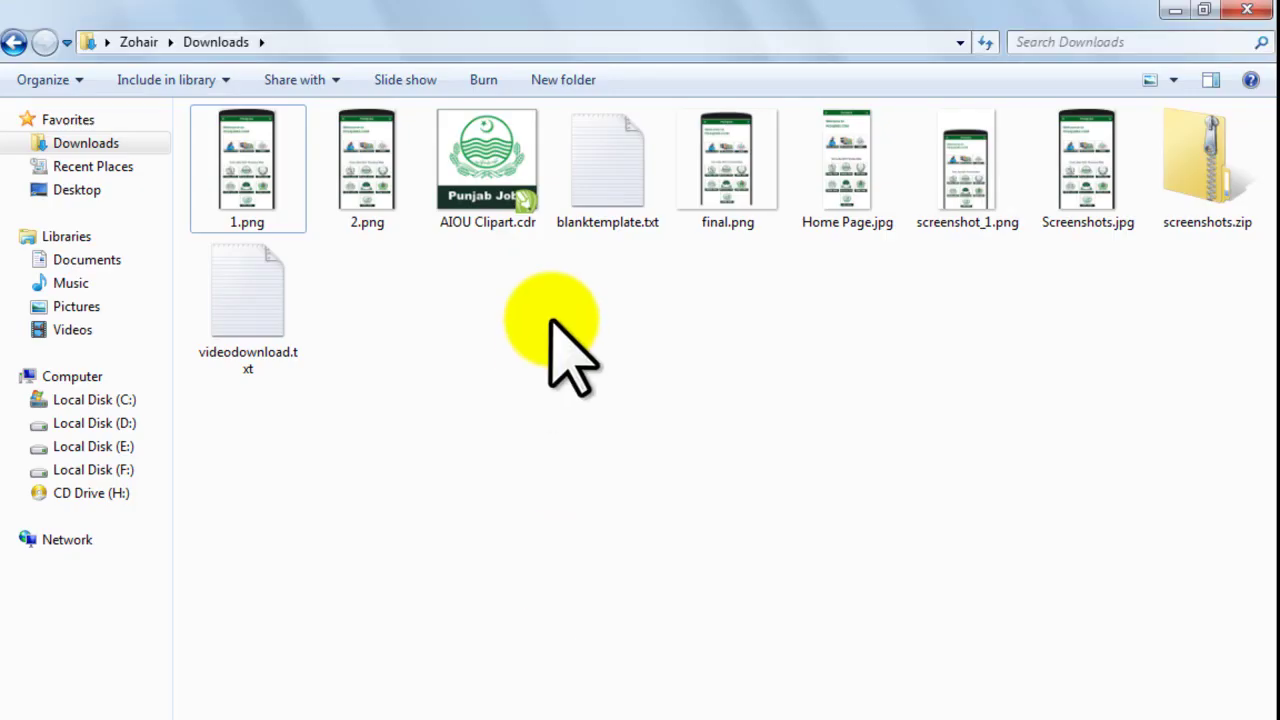
Step: Open AIOU Clipart.cdr from Downloads in CorelDRAW and move the Punjab Jobs icon off the page into the empty area beside it
double_click(491, 177)
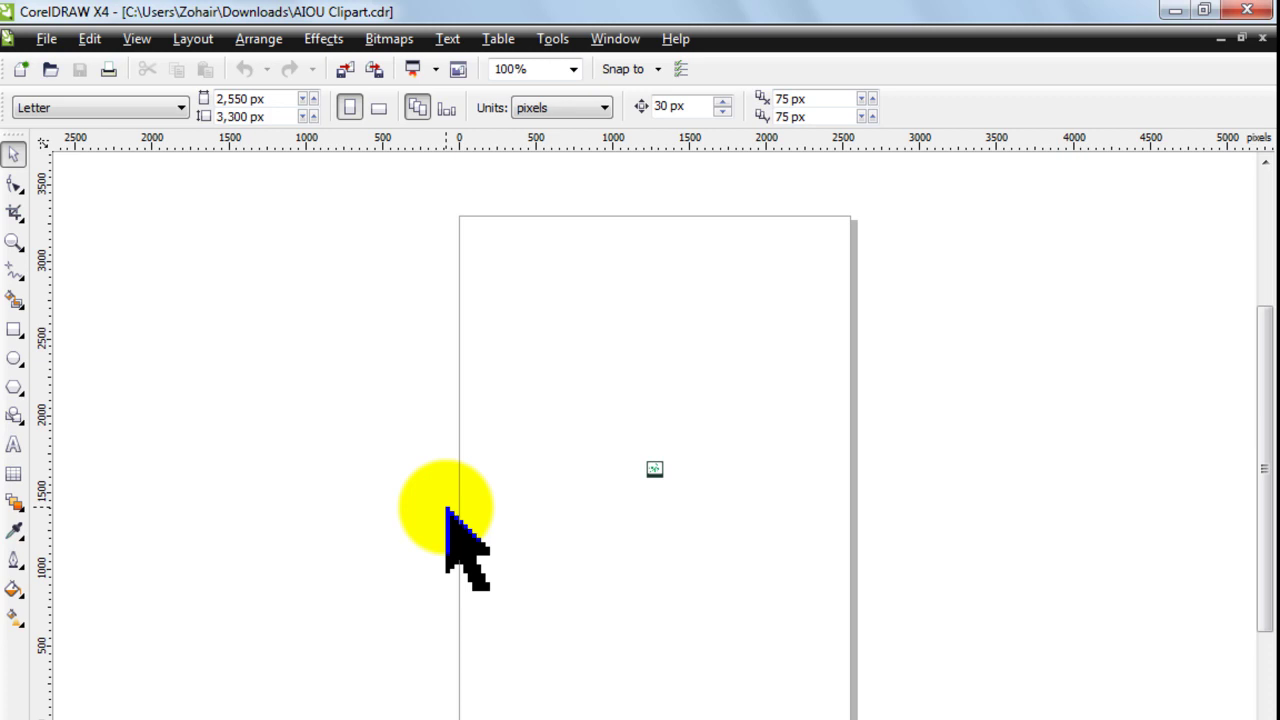
left_click_drag(523, 386, 814, 557)
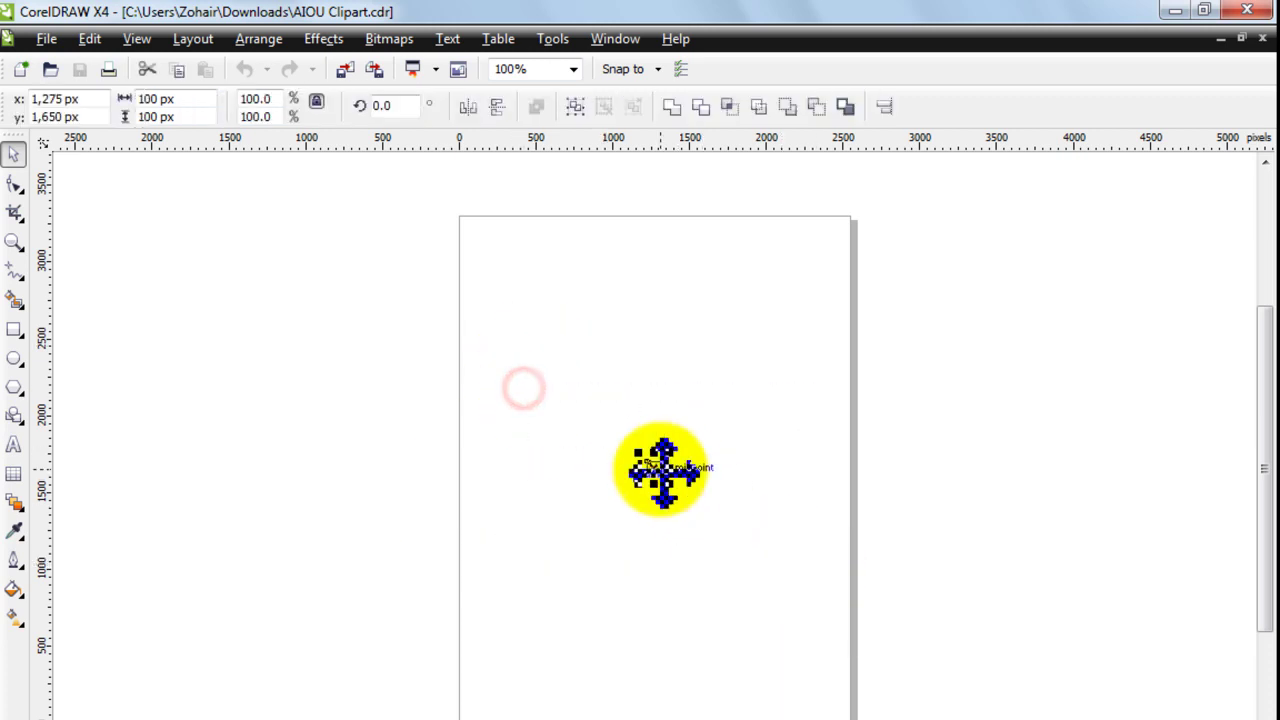
left_click_drag(660, 463, 366, 423)
scroll(664, 470, "up", 3)
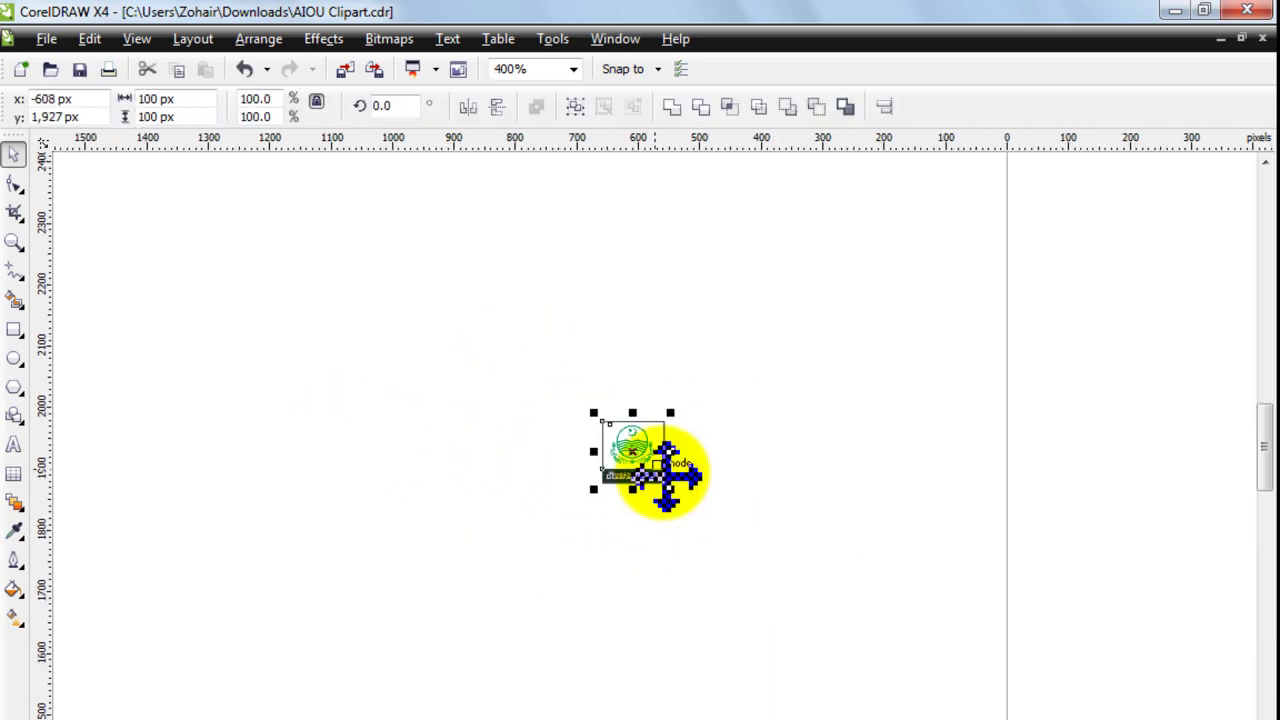
scroll(675, 468, "up", 1)
Step: Deselect the Punjab Jobs icon and set the drawing units to pixels
left_click(700, 428)
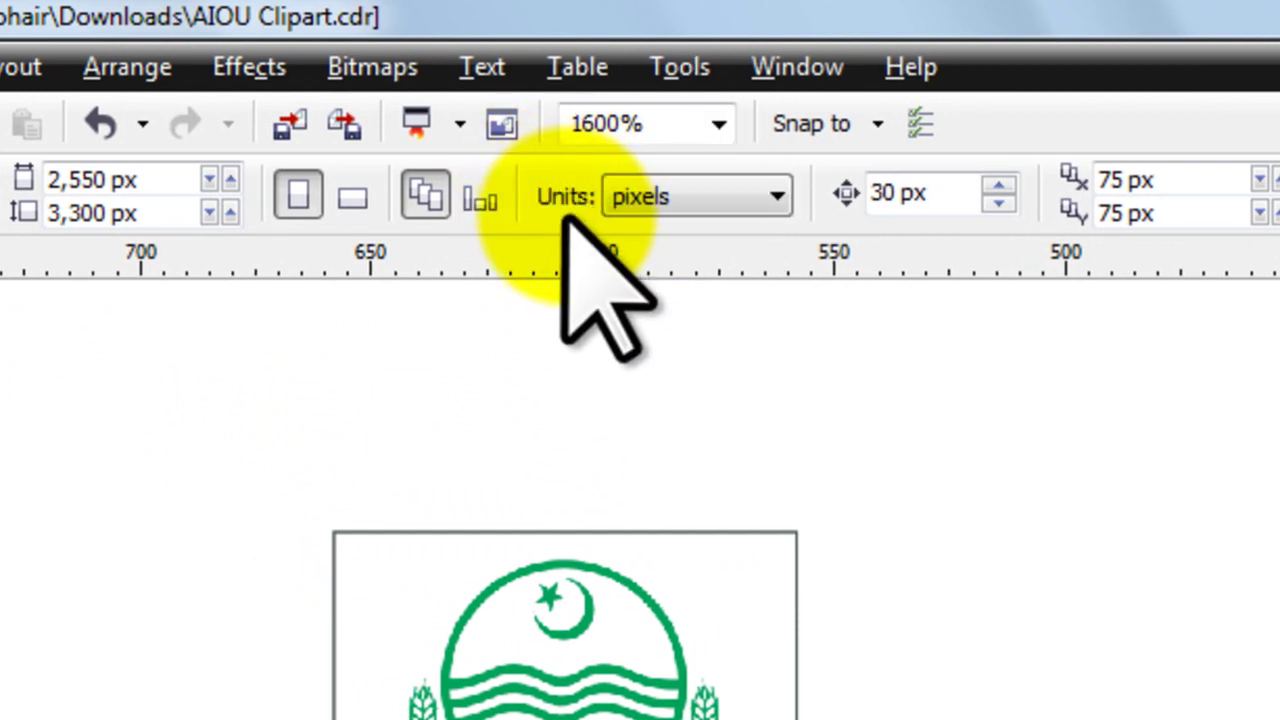
left_click(734, 190)
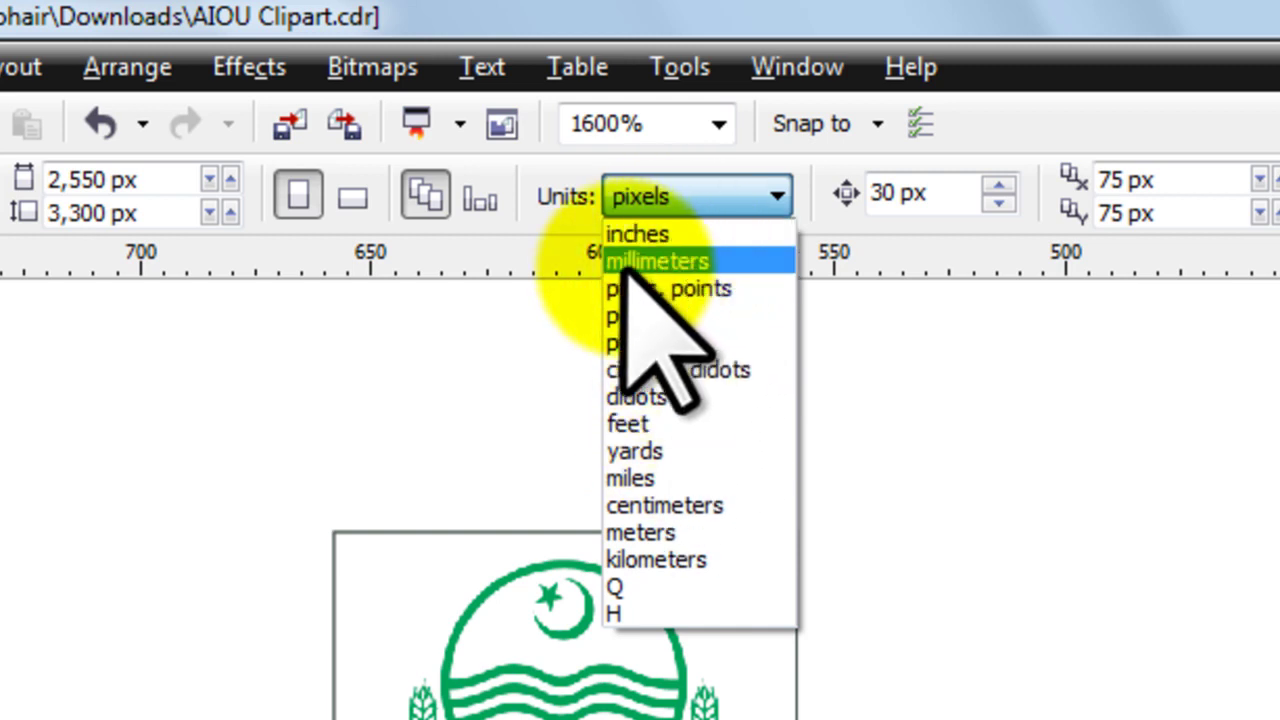
left_click(640, 342)
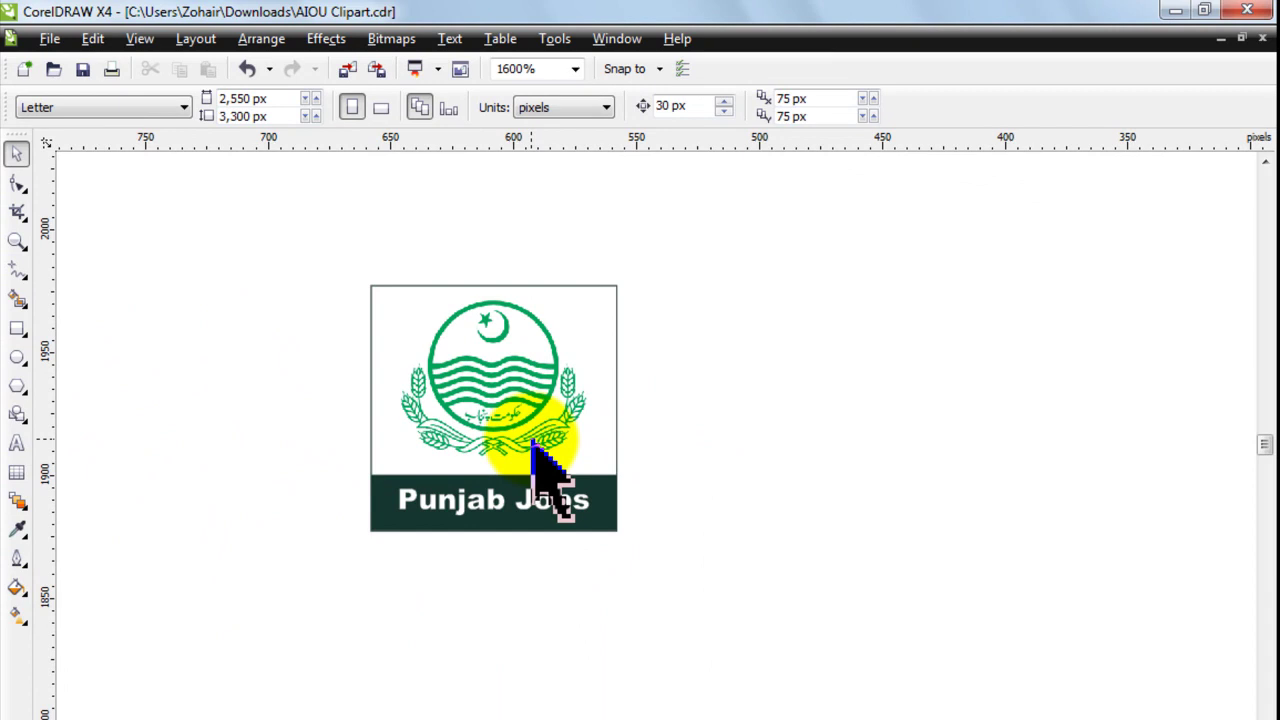
Step: Check the width and height of the outer frame of the Punjab Jobs icon
left_click(596, 296)
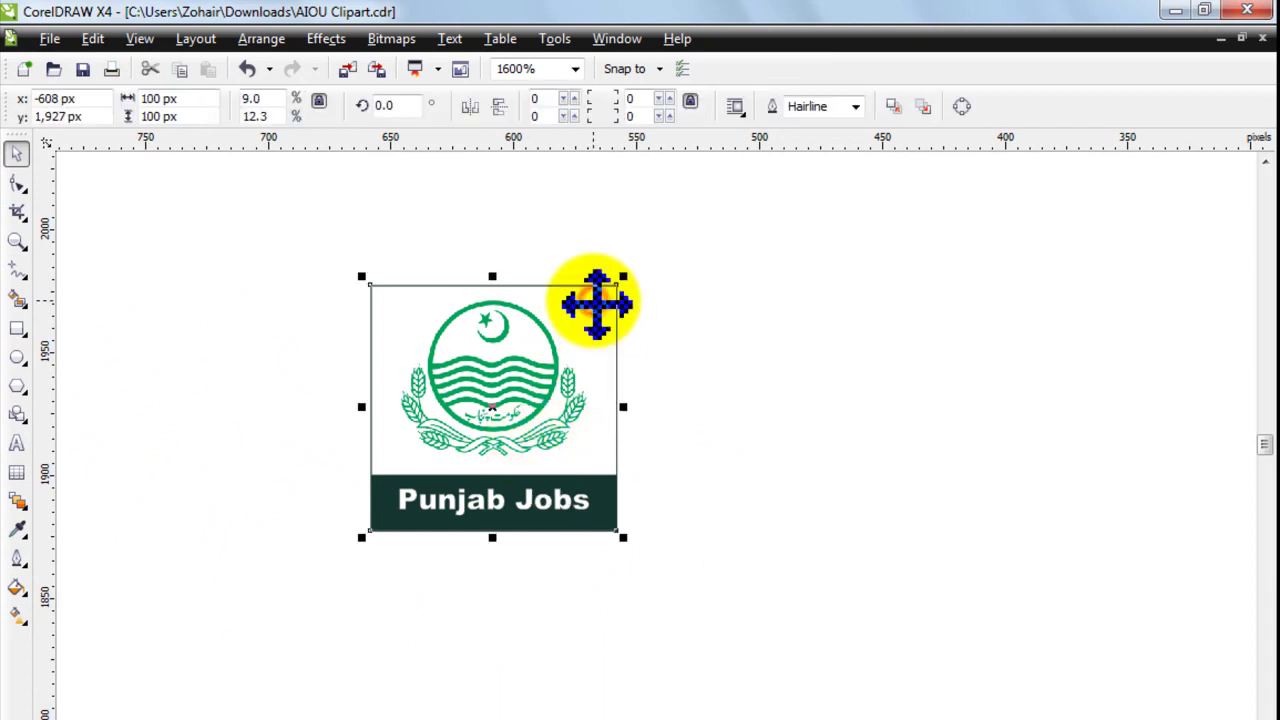
left_click(712, 302)
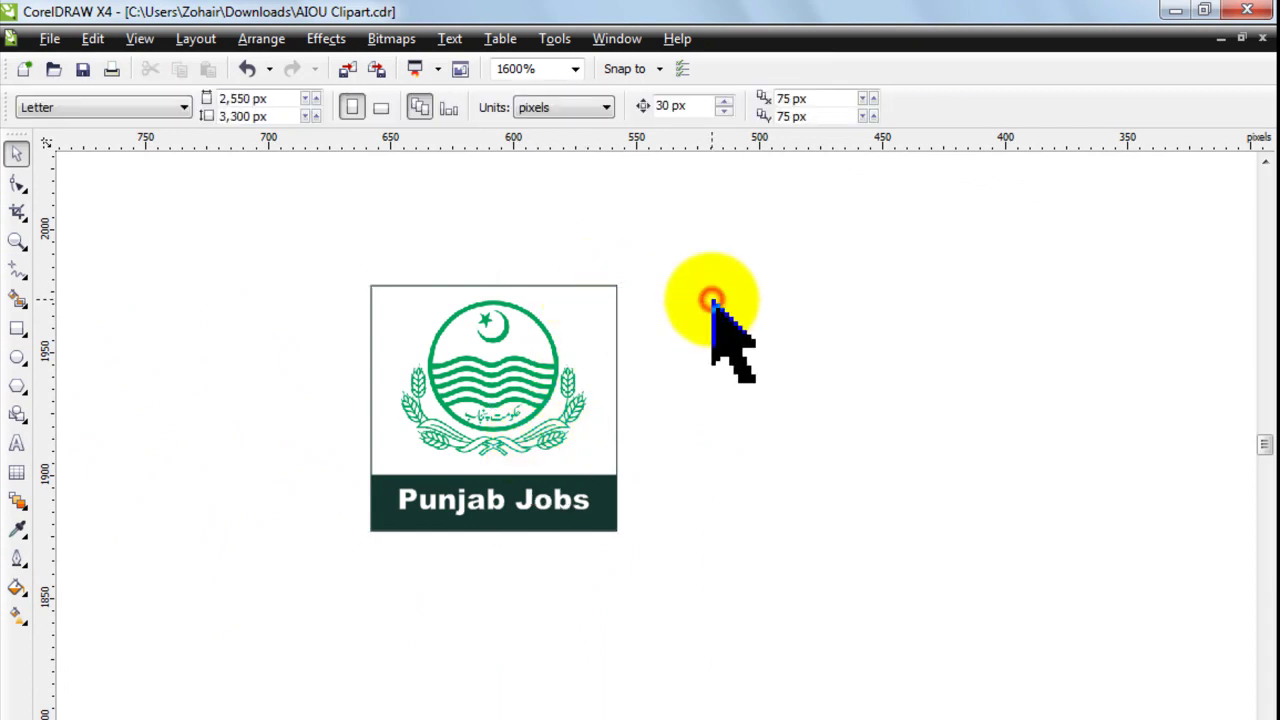
left_click(538, 290)
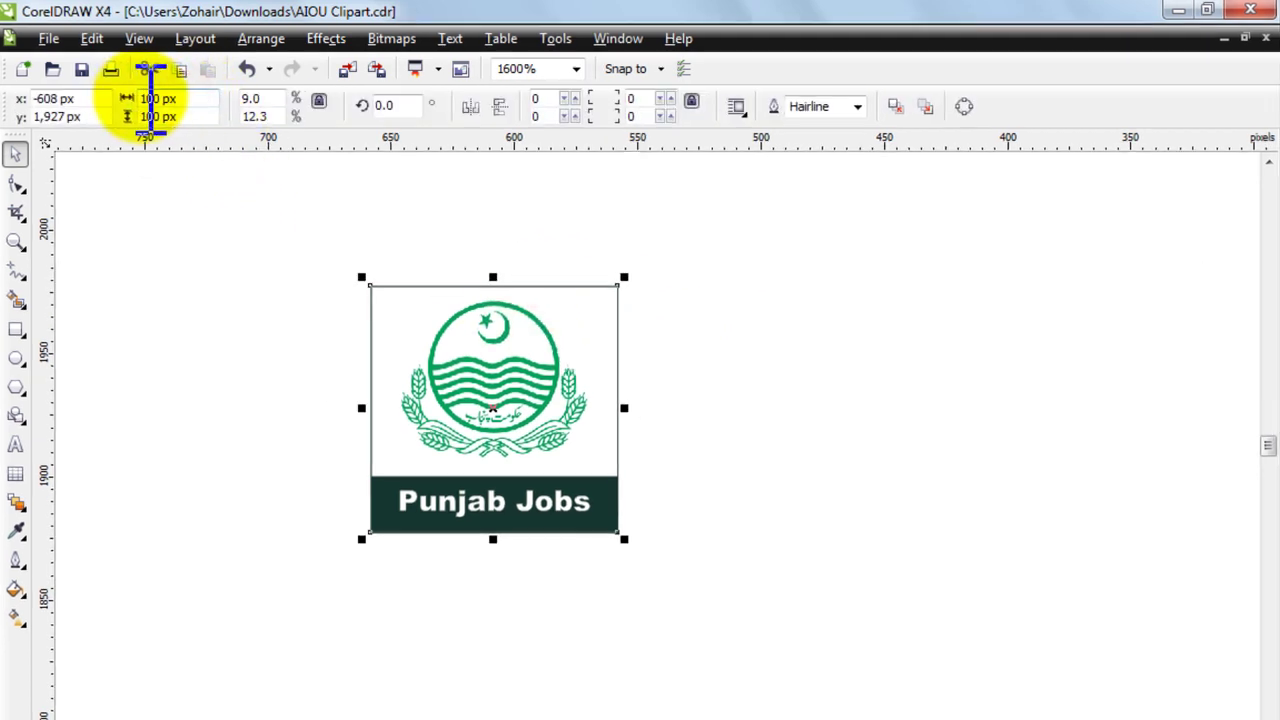
left_click(183, 99)
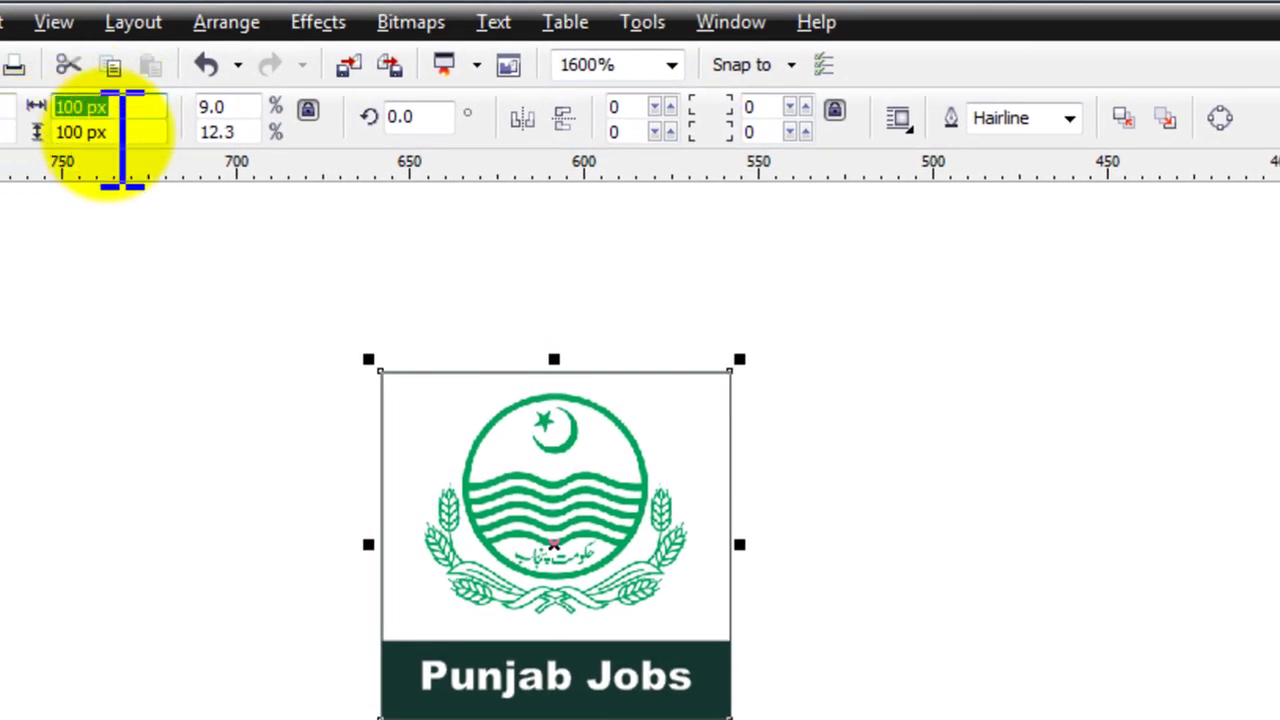
left_click(75, 132)
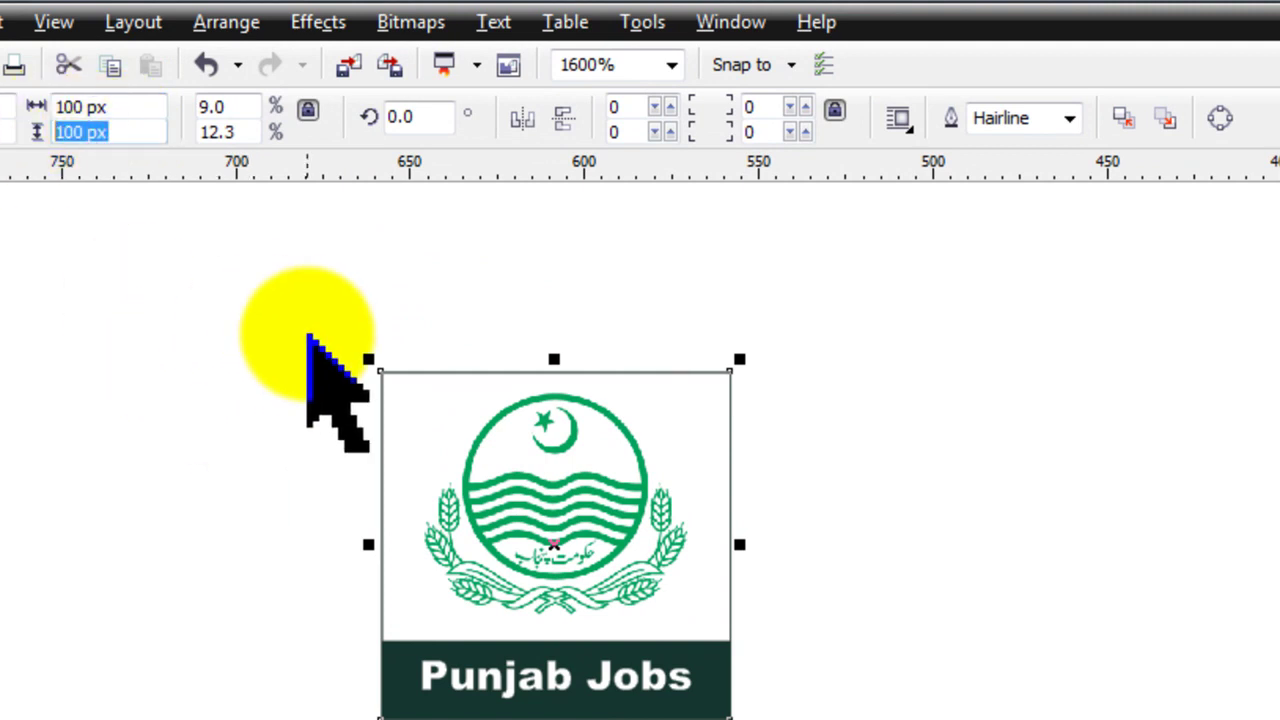
left_click(272, 368)
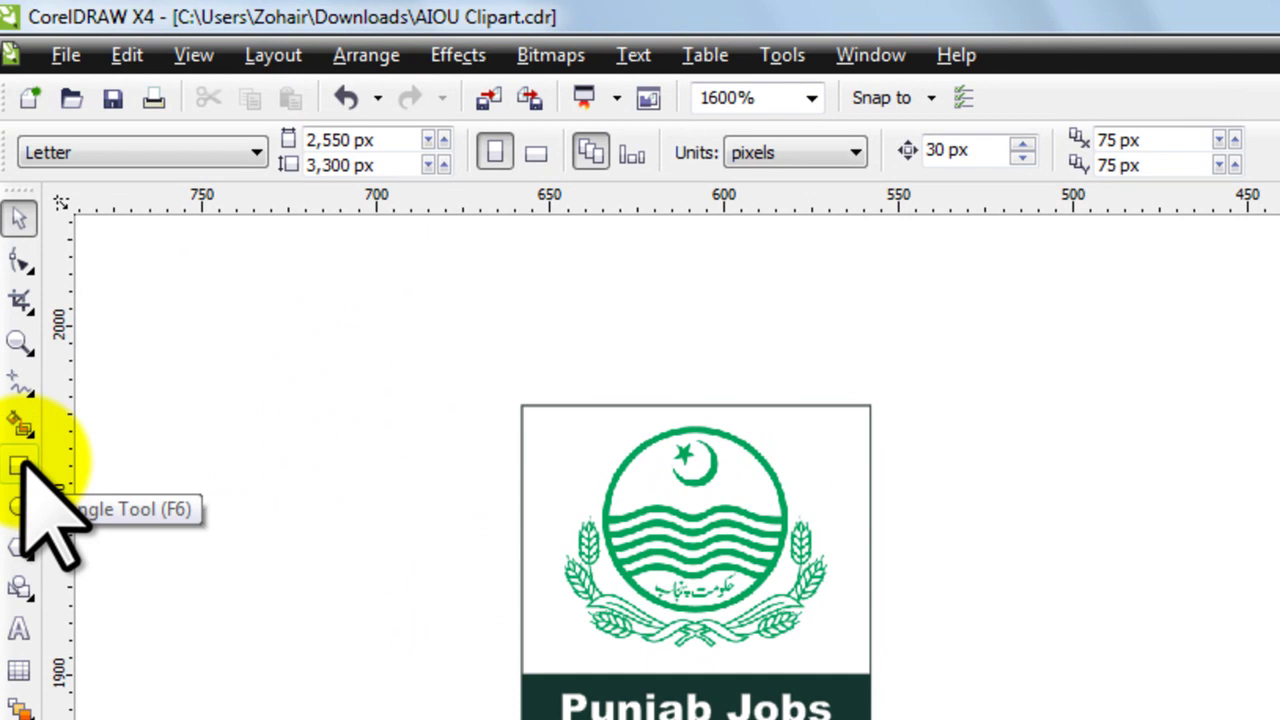
Step: Draw a rectangle about 86 by 57 px to the right of the Punjab Jobs icon and move it slightly farther away
left_click(20, 463)
left_click_drag(940, 406, 1246, 604)
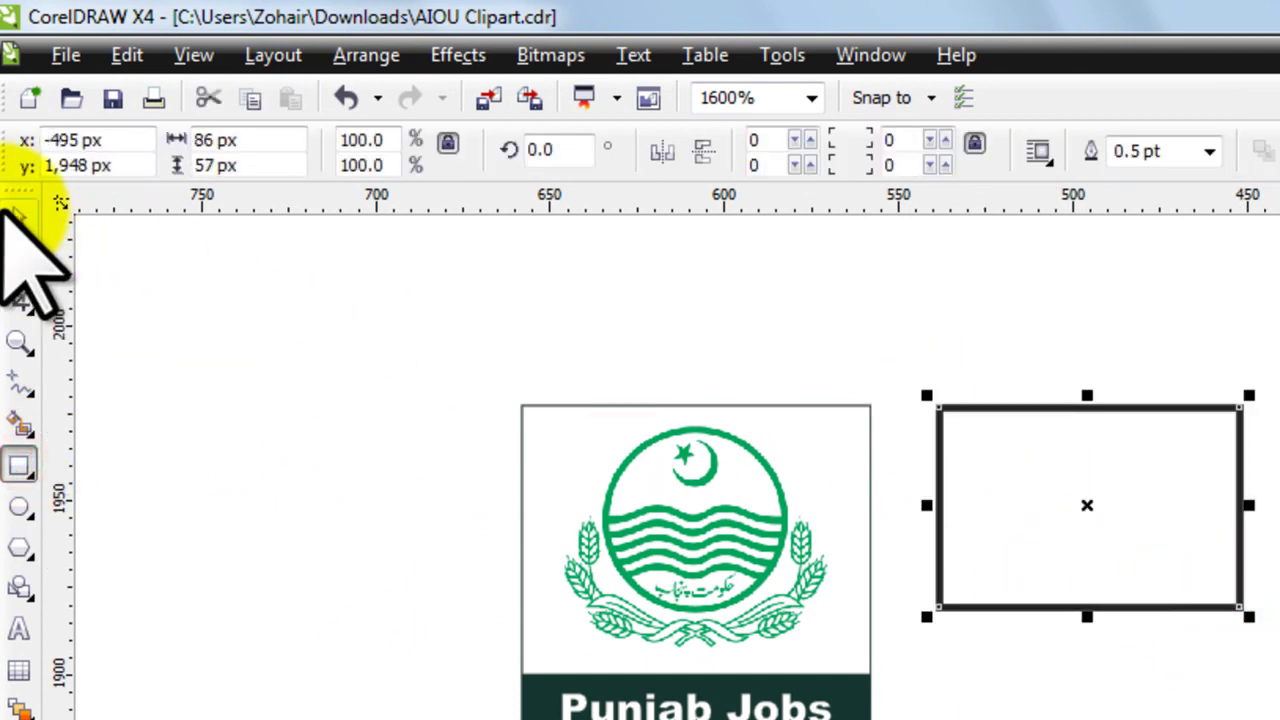
left_click(20, 218)
left_click_drag(1095, 491, 1234, 537)
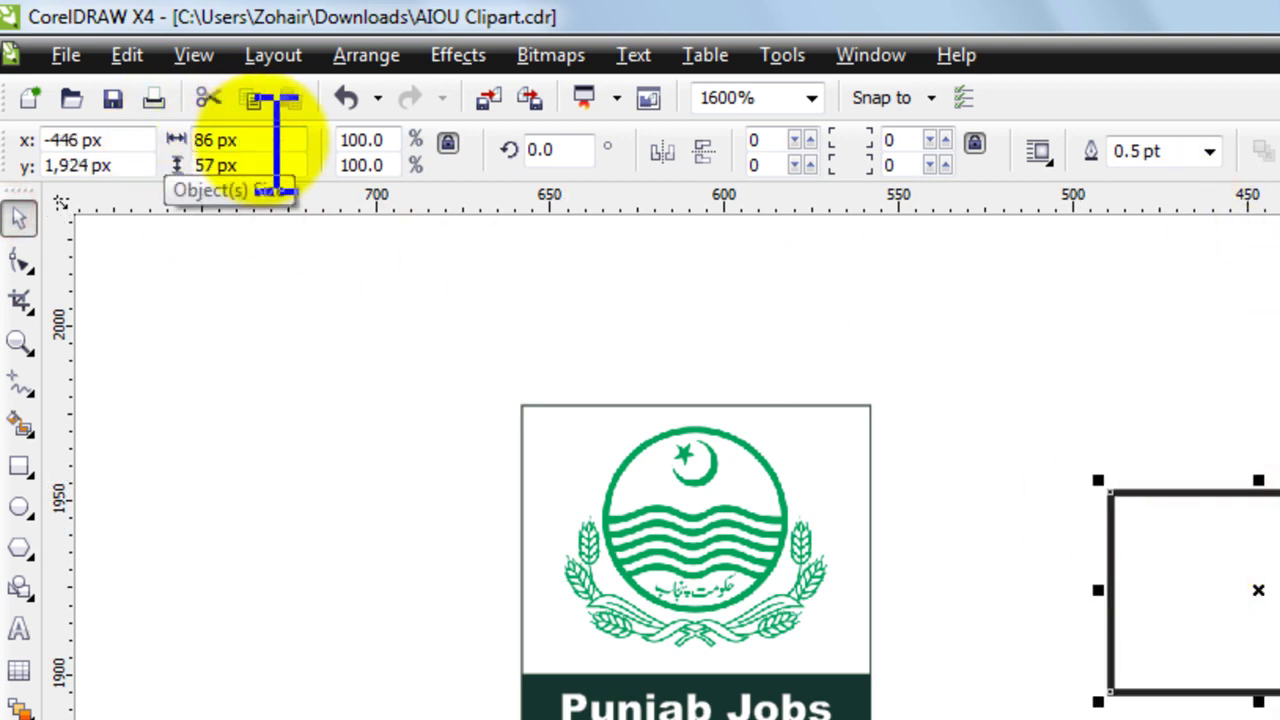
Step: Unlock the rectangle's proportional sizing and set its width and height to 100 px each
left_click(447, 142)
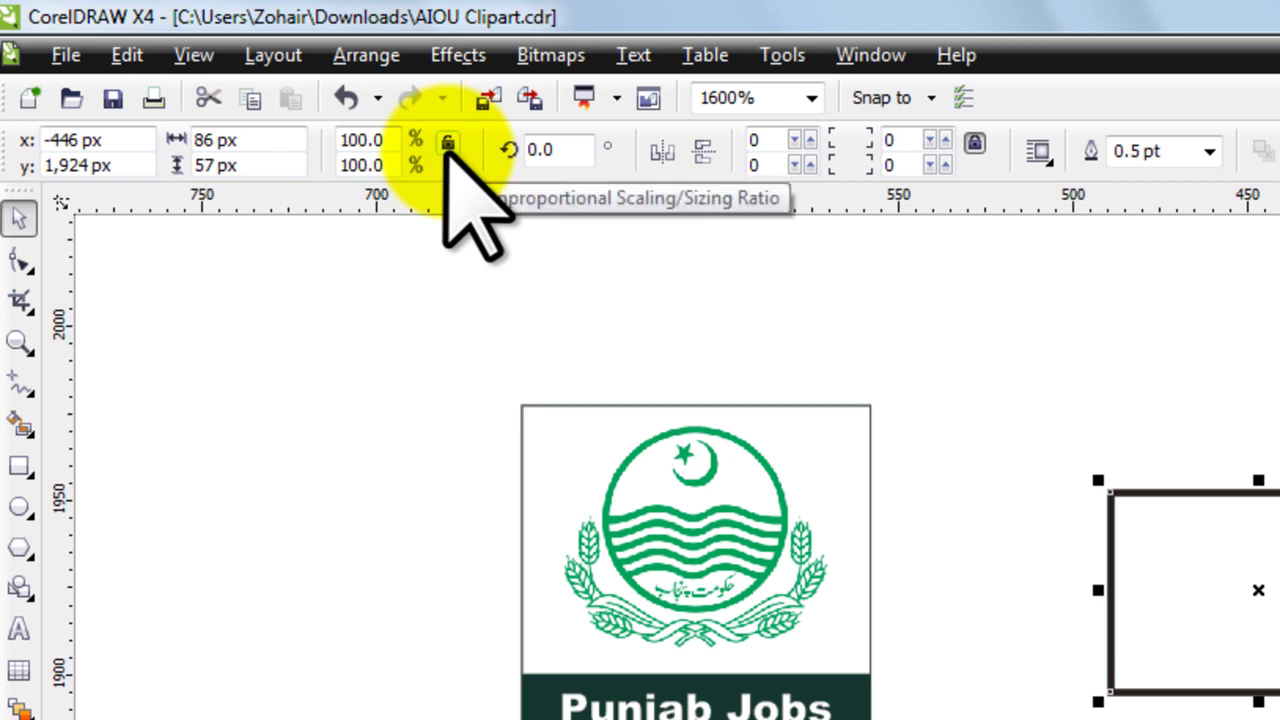
left_click(266, 141)
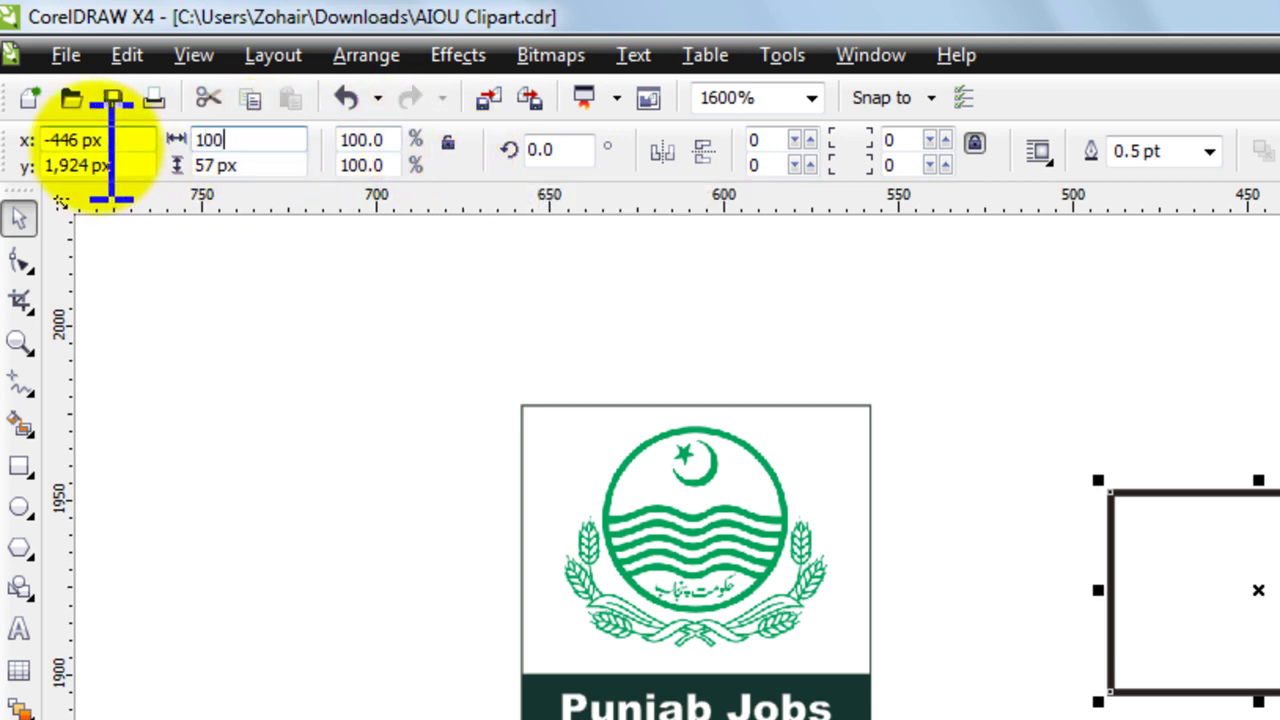
type("100")
left_click(251, 164)
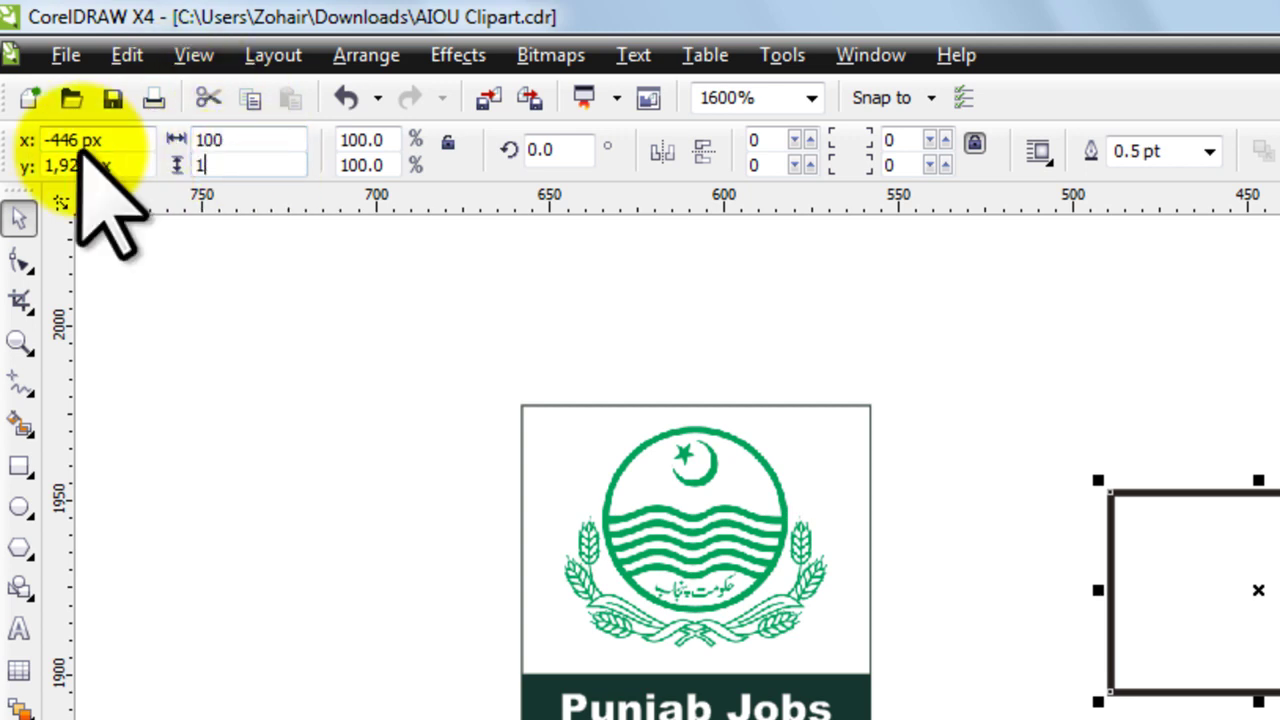
type("100")
key("Return")
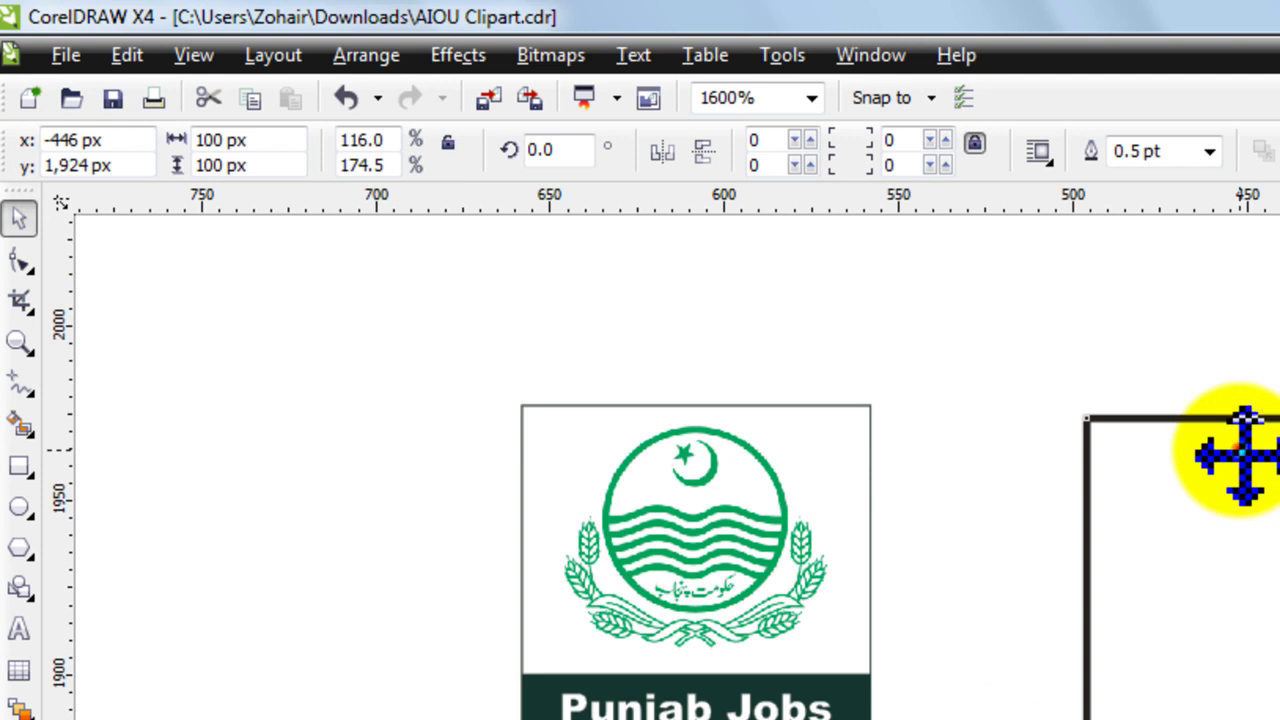
Step: Position the new square beside the Punjab Jobs icon, level with its top edge, and set its outline width to Hairline
left_click_drag(1243, 455, 1157, 449)
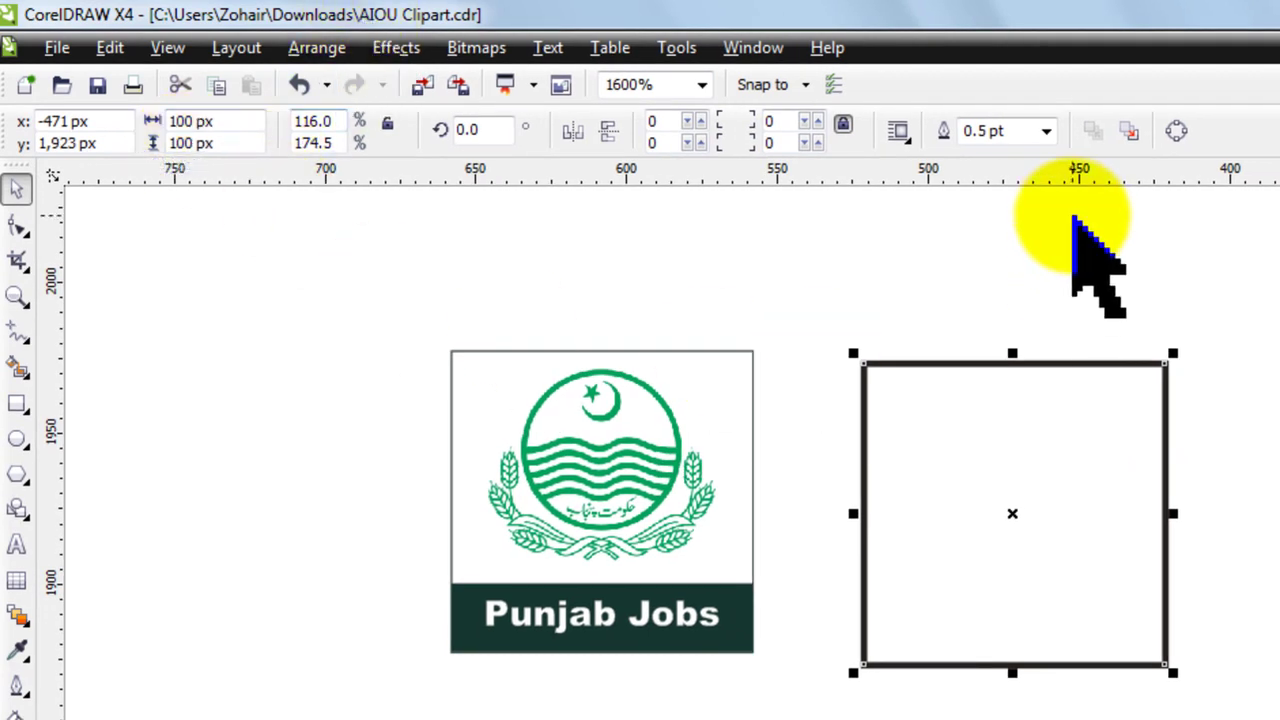
mouse_move(986, 363)
left_mouse_down()
mouse_move(978, 373)
mouse_move(968, 352)
left_mouse_up()
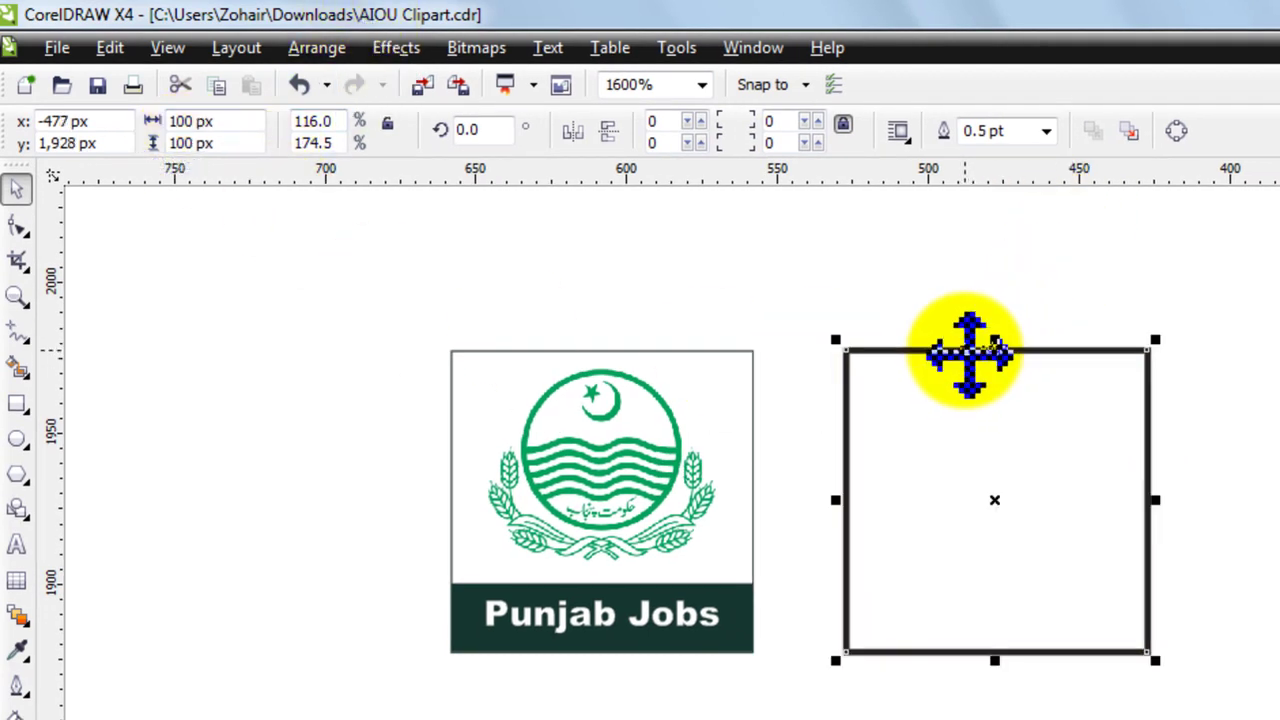
left_click(1045, 131)
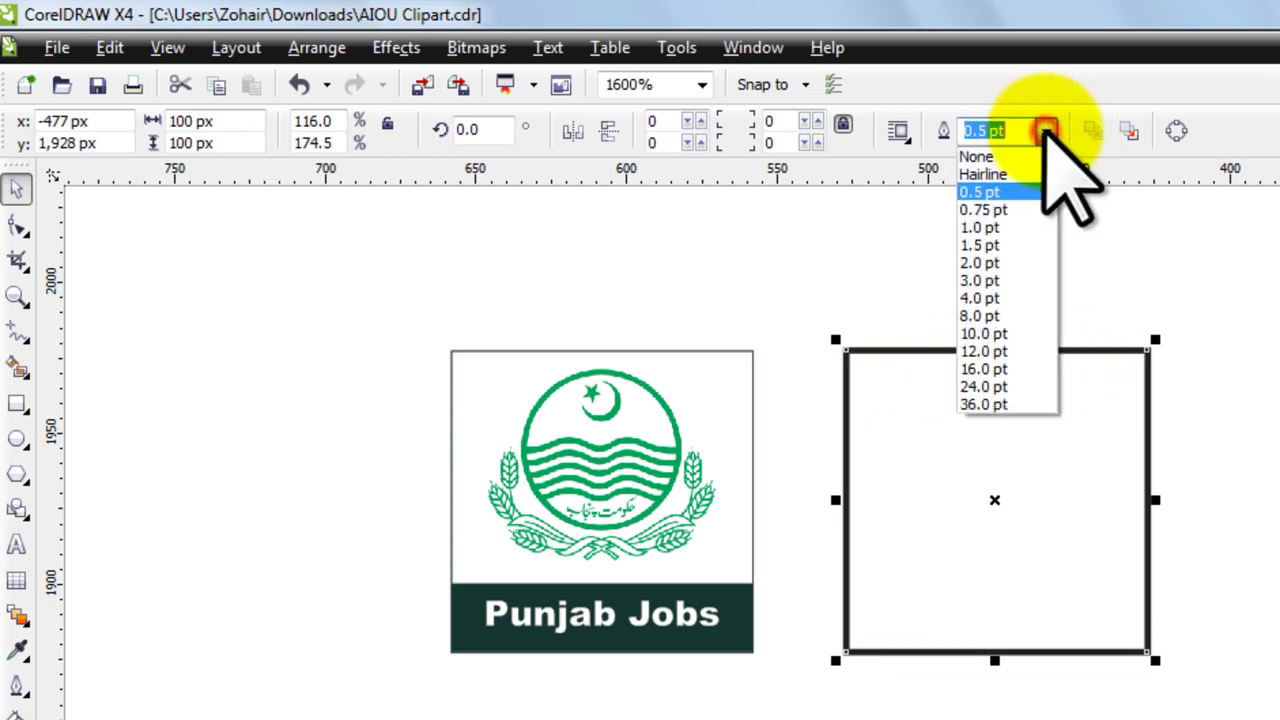
left_click(1000, 176)
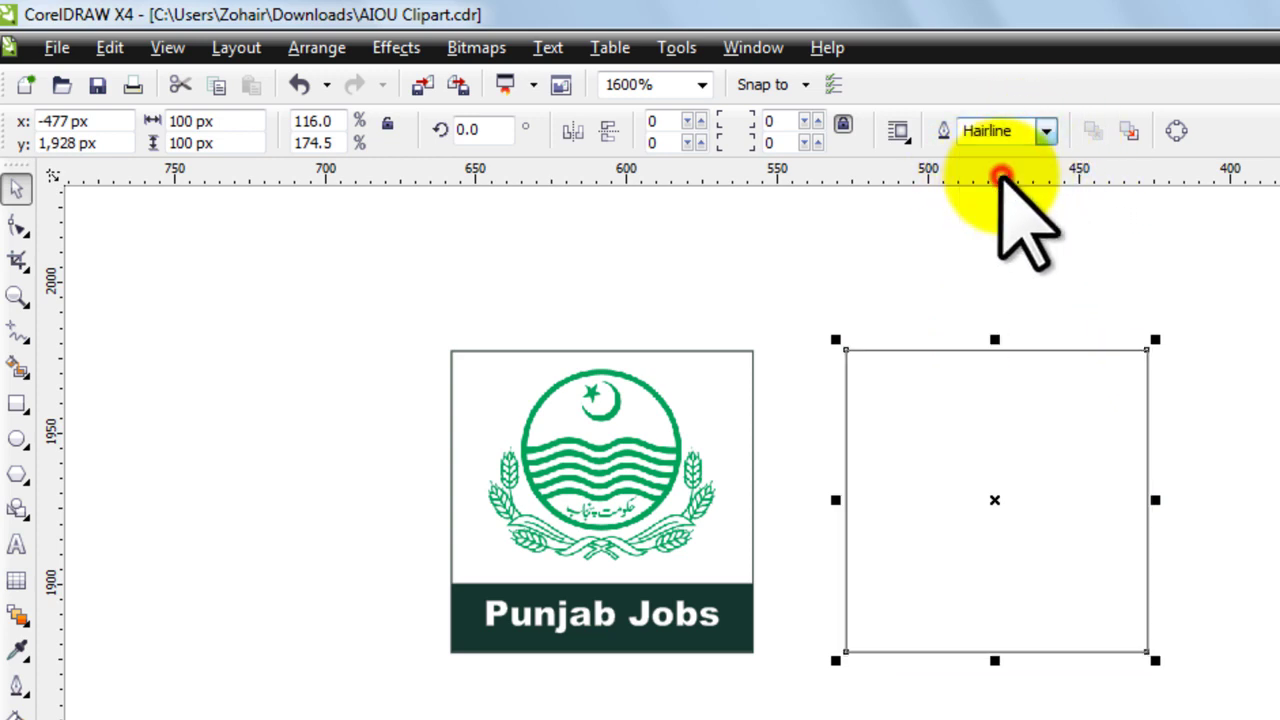
left_click_drag(943, 416, 929, 419)
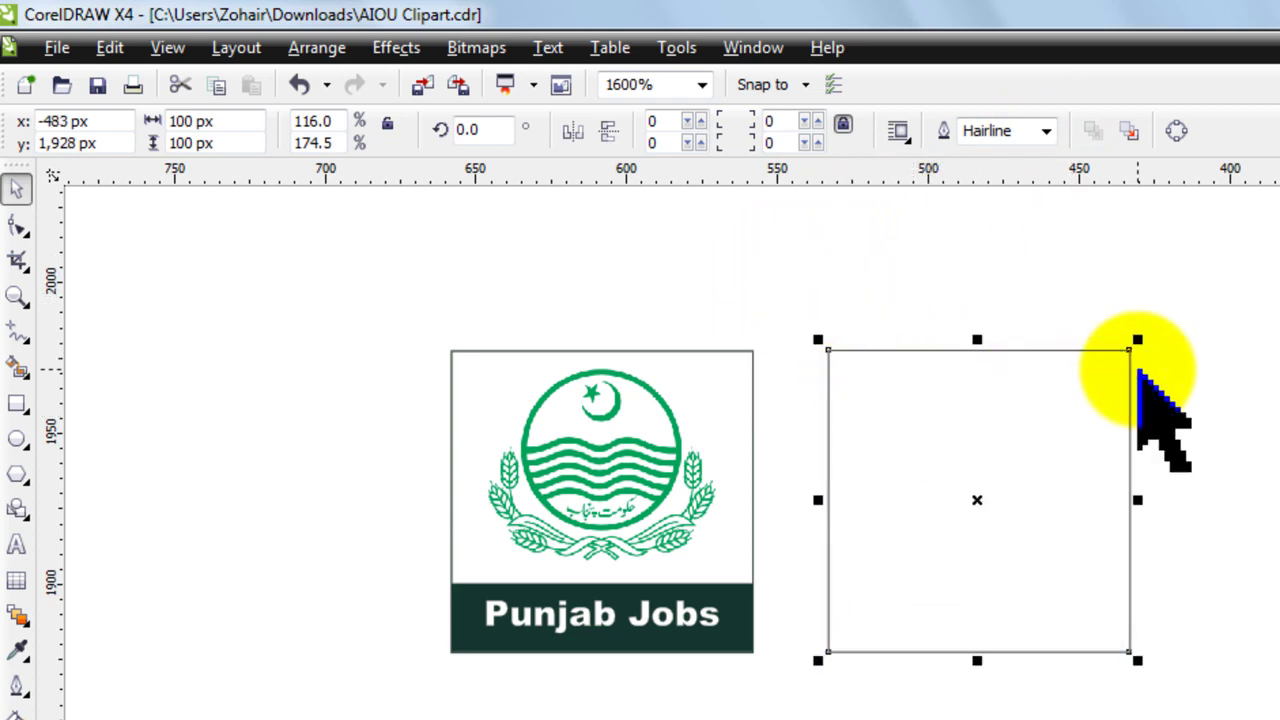
Step: Draw a label rectangle about 100 by 22 px along the bottom inside the square and set its outline width to Hairline
left_click(16, 403)
left_click_drag(830, 650, 1128, 586)
left_click(16, 189)
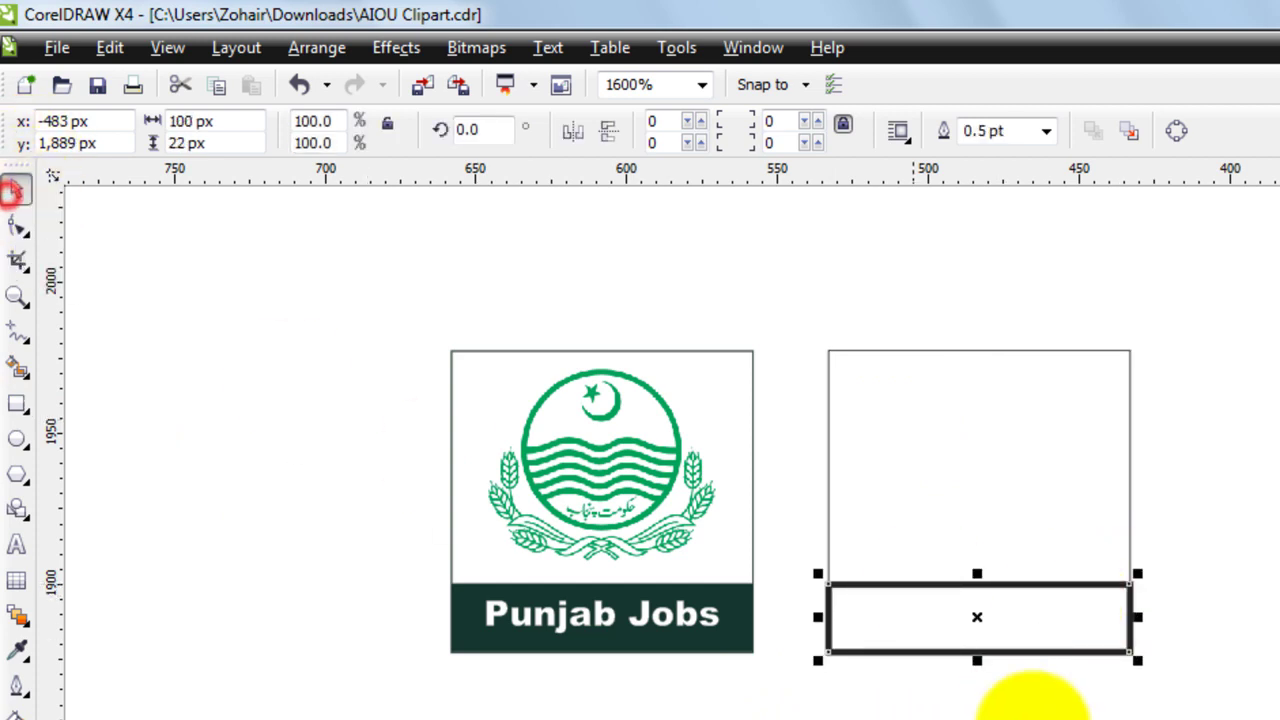
left_click(1046, 131)
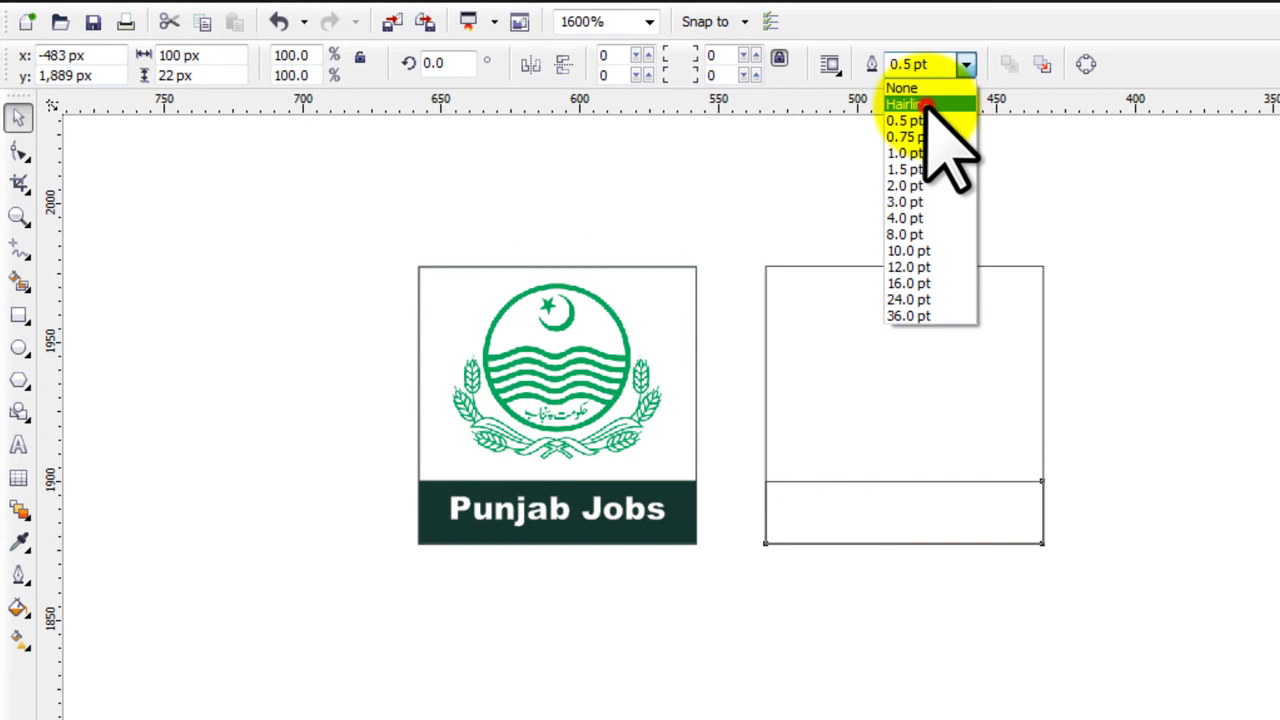
left_click(1005, 177)
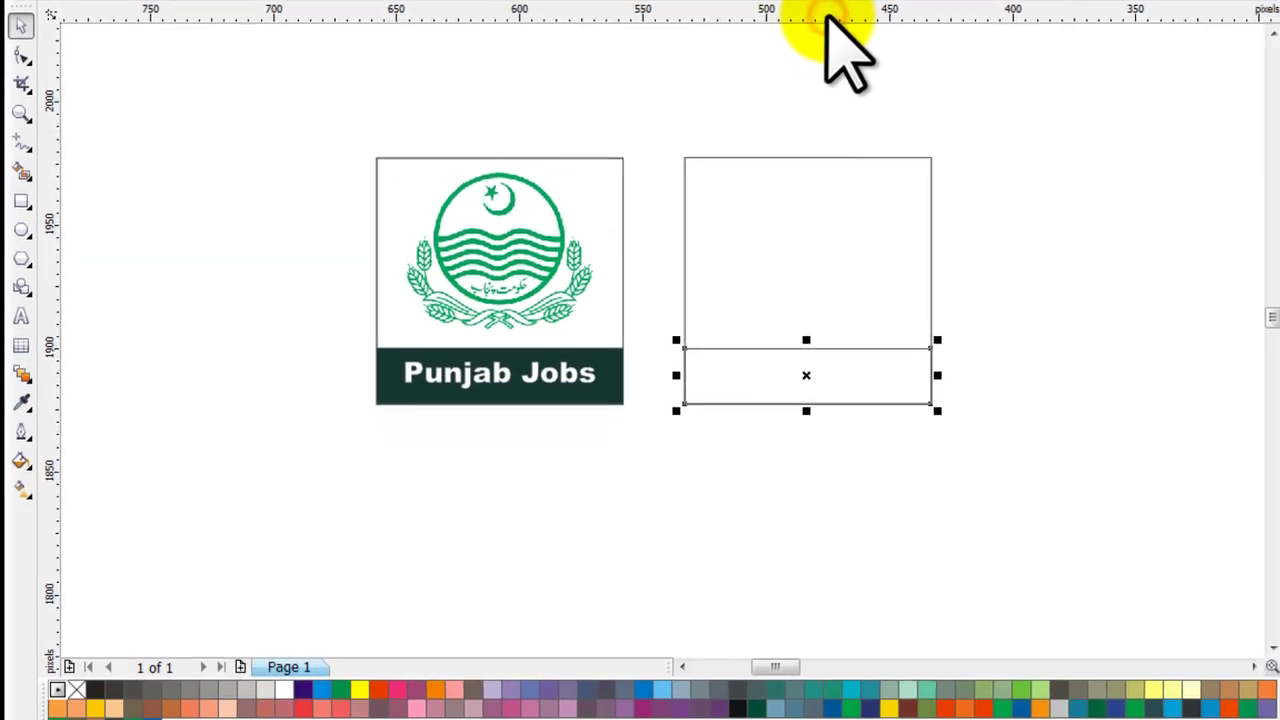
Step: Try several fill colours on the label rectangle inside the new square and settle on green
left_click(340, 688)
left_click(378, 688)
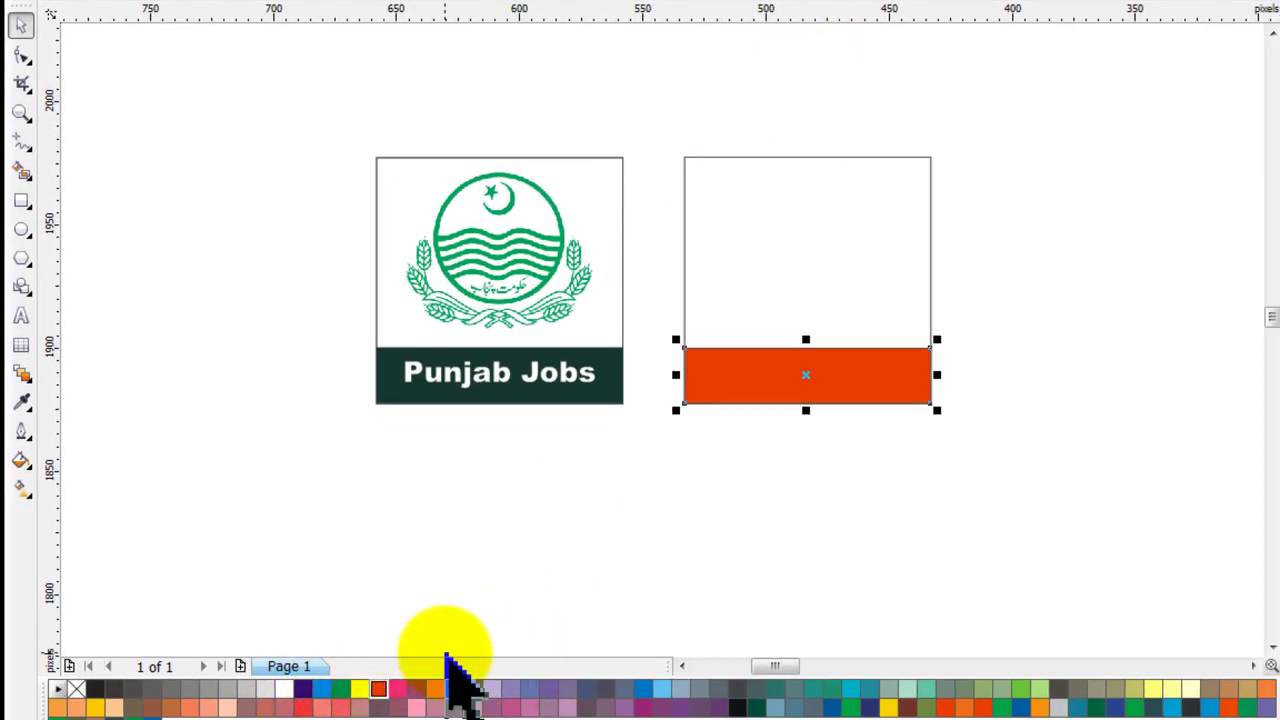
left_click(397, 688)
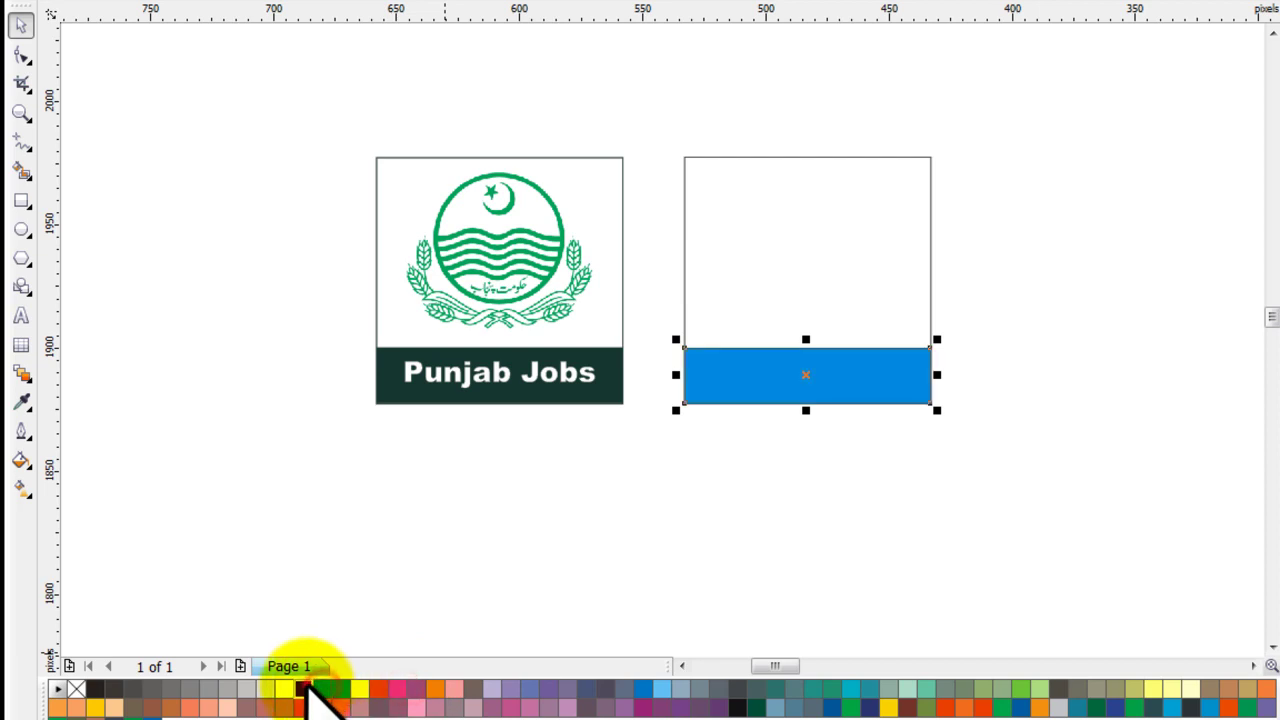
left_click(309, 686)
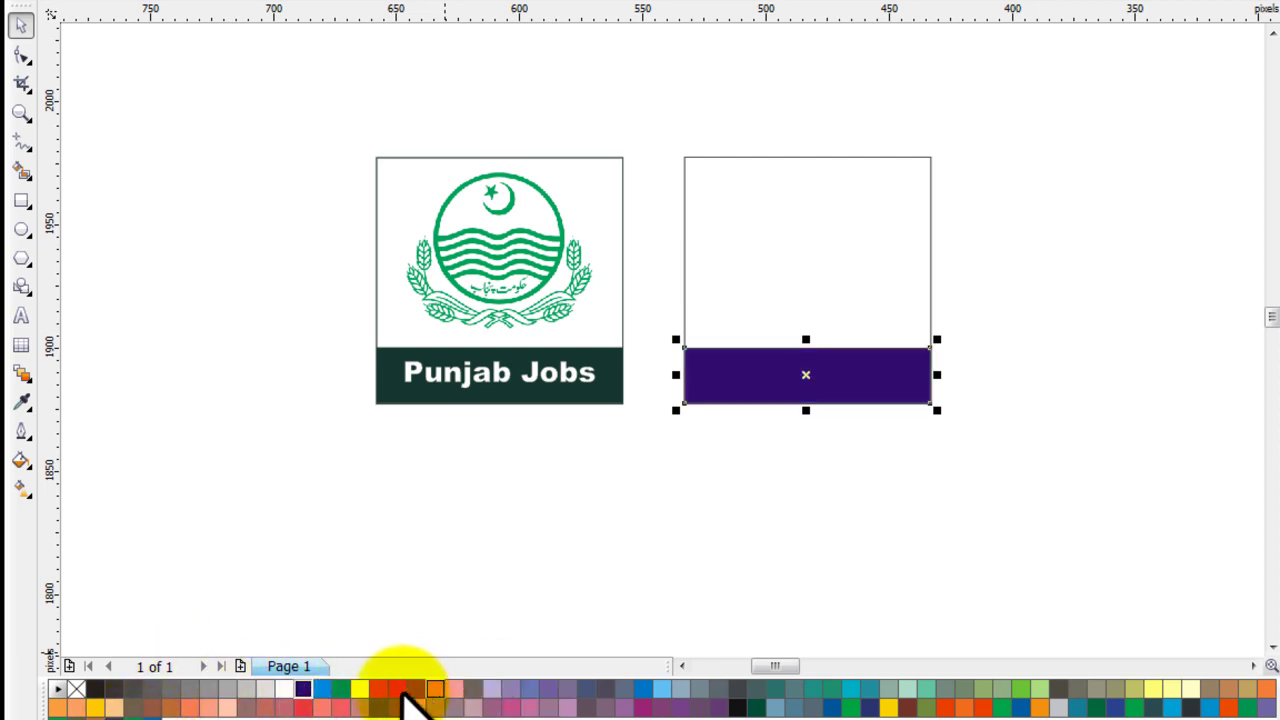
left_click(340, 688)
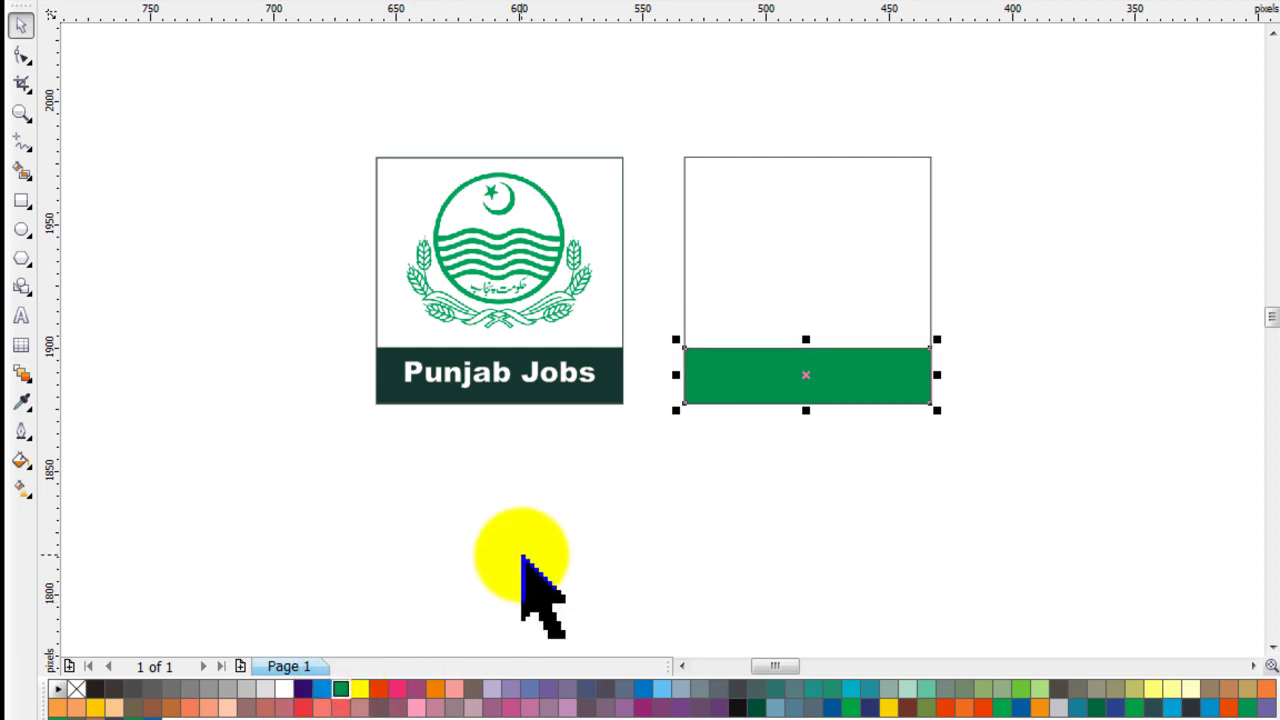
left_click(724, 525)
scroll(795, 380, "up", 4)
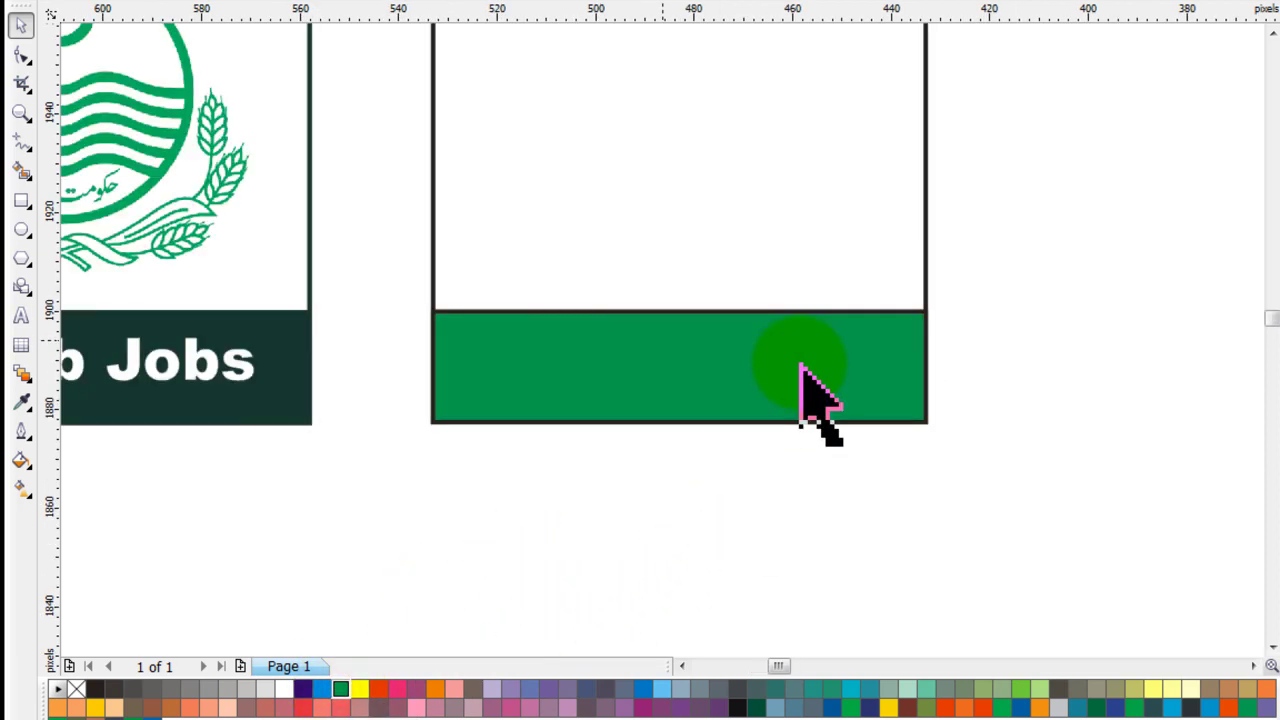
left_click_drag(256, 288, 364, 221)
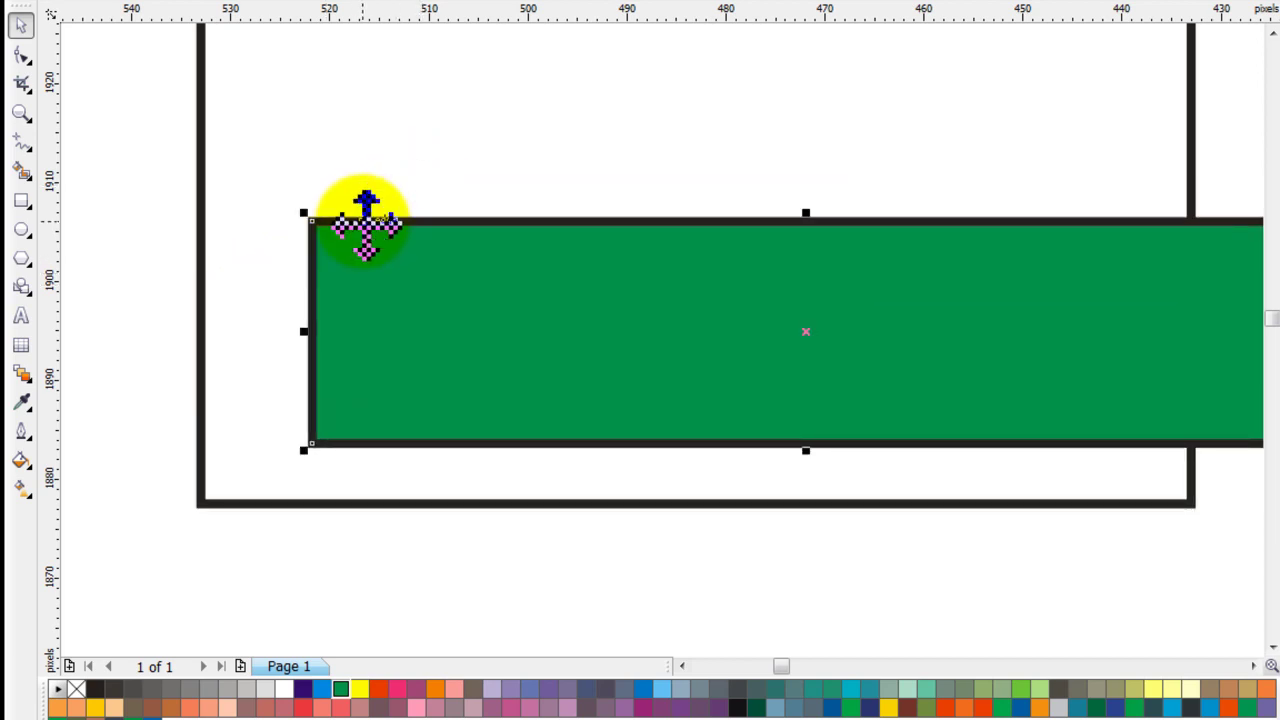
key("ctrl+z")
key("ctrl+z")
scroll(567, 318, "down", 2)
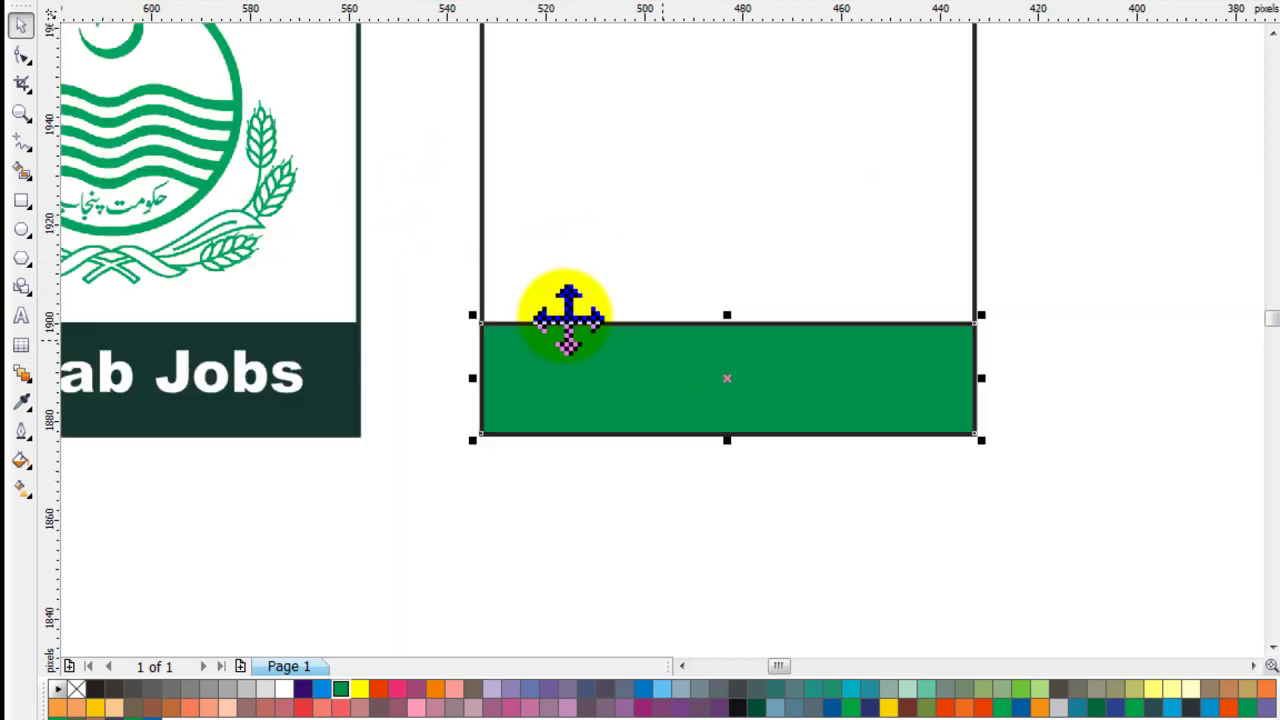
scroll(697, 466, "down", 3)
left_click(703, 420)
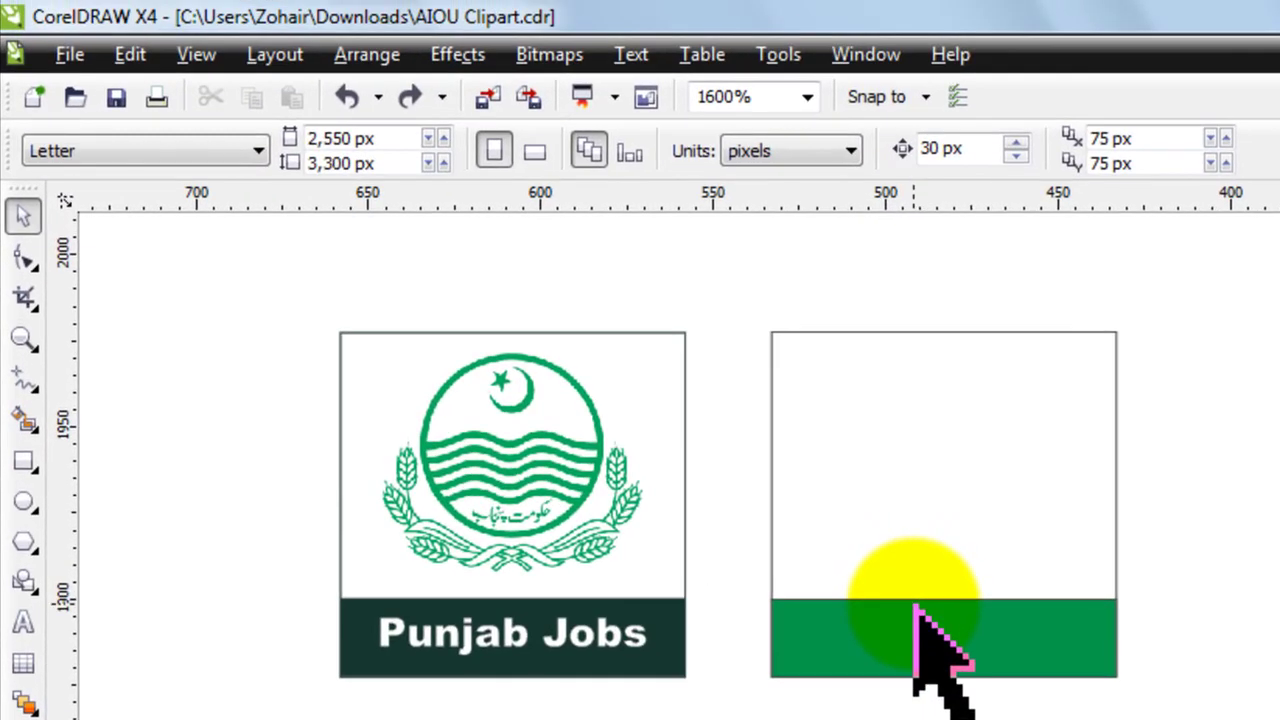
Step: Set the green label rectangle's outline width to None
left_click(915, 606)
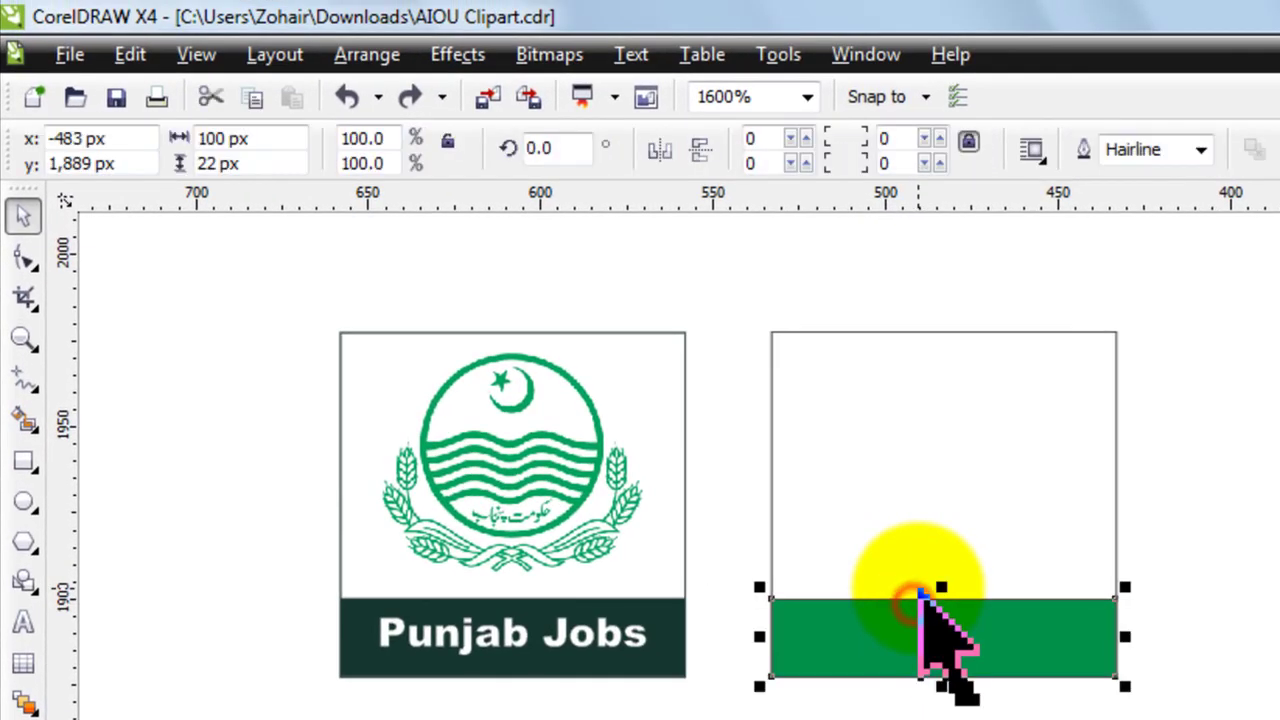
left_click(1203, 150)
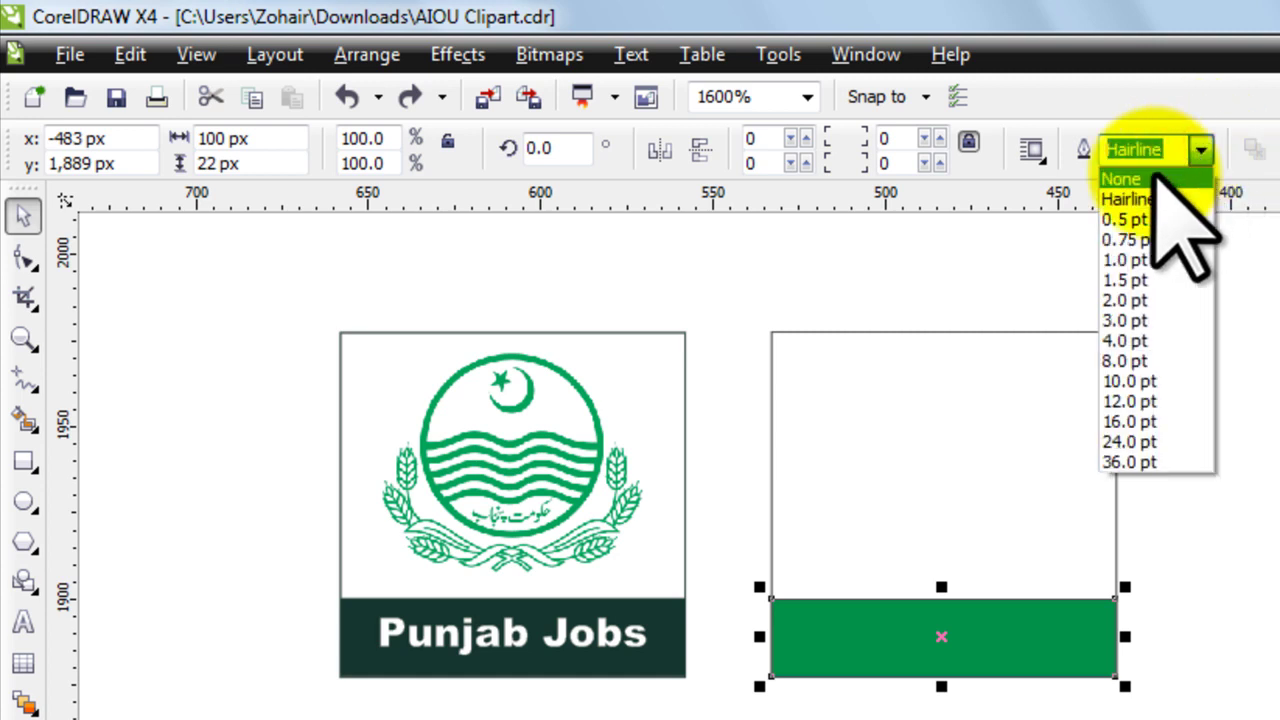
left_click(1160, 172)
Step: Send the green label rectangle back in the stacking order, behind the square's outline, and deselect it
scroll(808, 620, "up", 2)
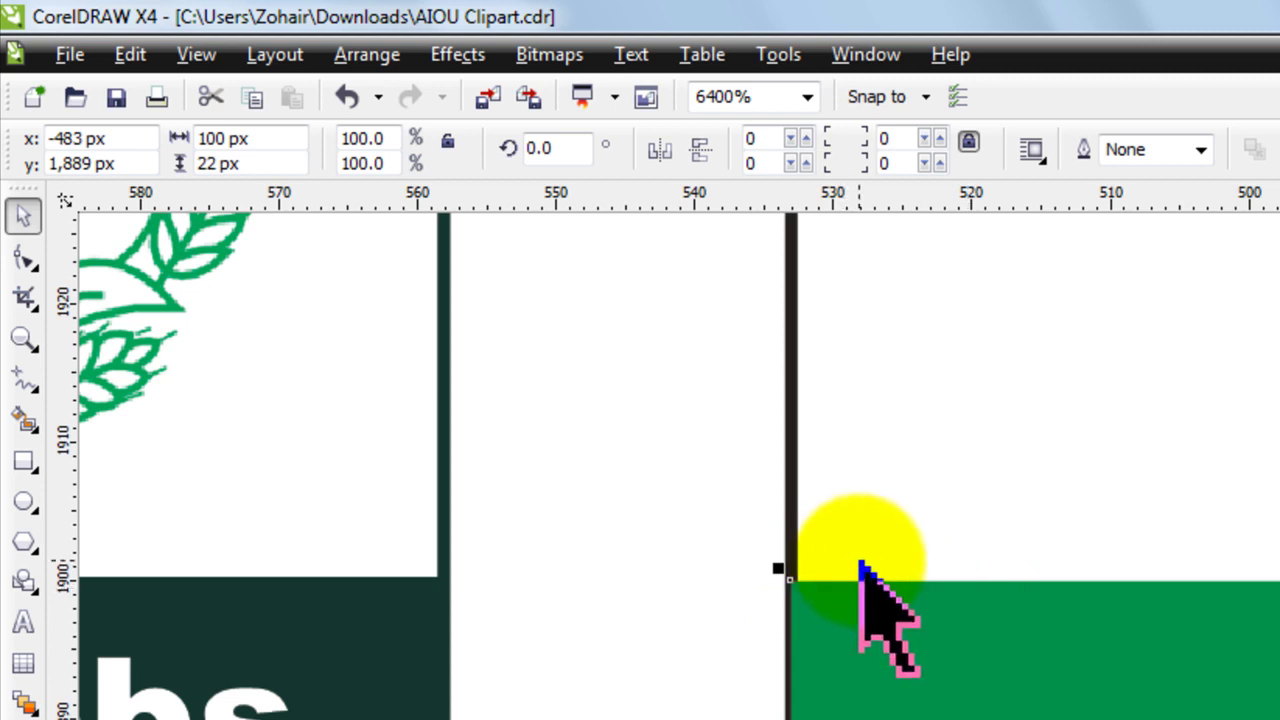
scroll(920, 608, "down", 1)
scroll(840, 665, "up", 1)
scroll(838, 662, "up", 3)
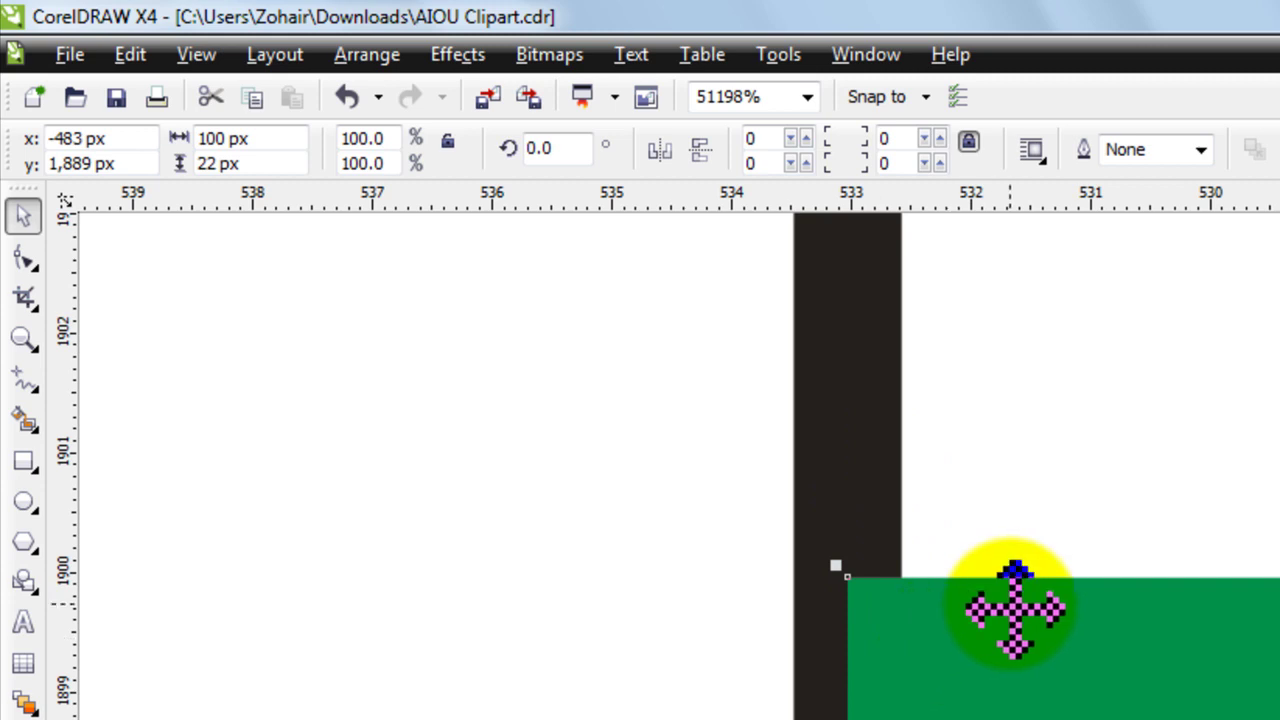
scroll(920, 640, "down", 4)
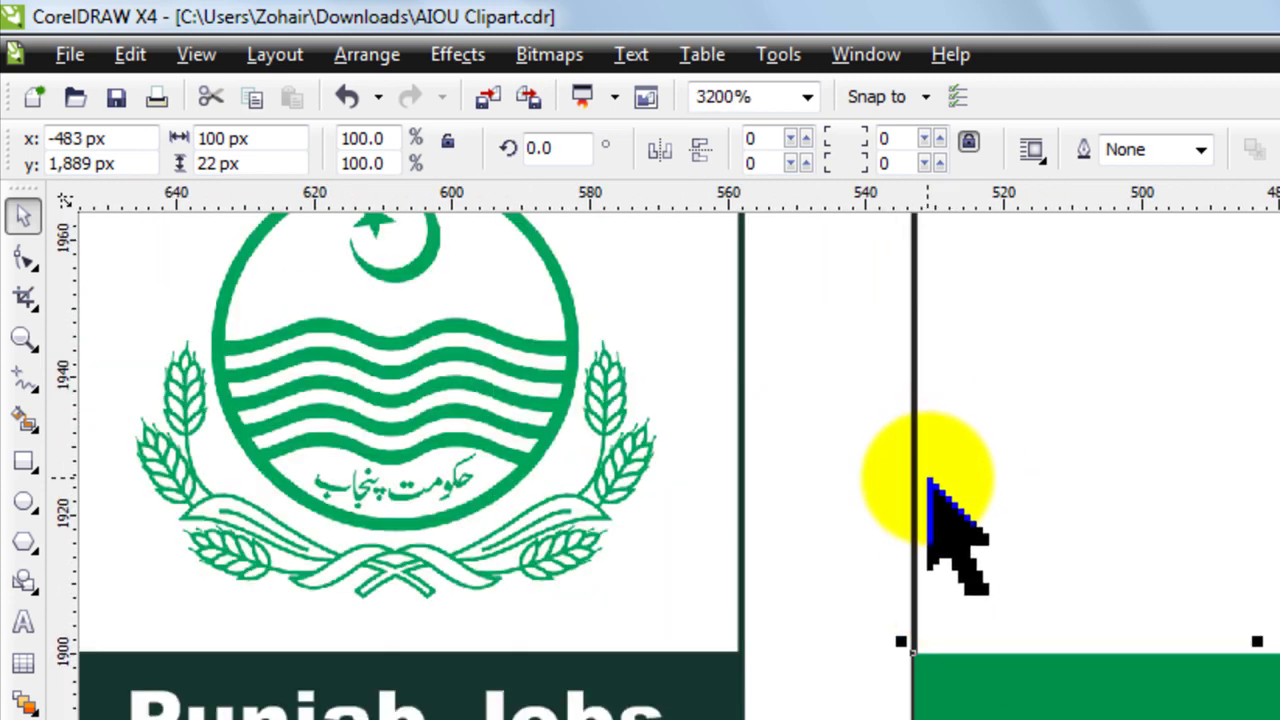
left_click(913, 490)
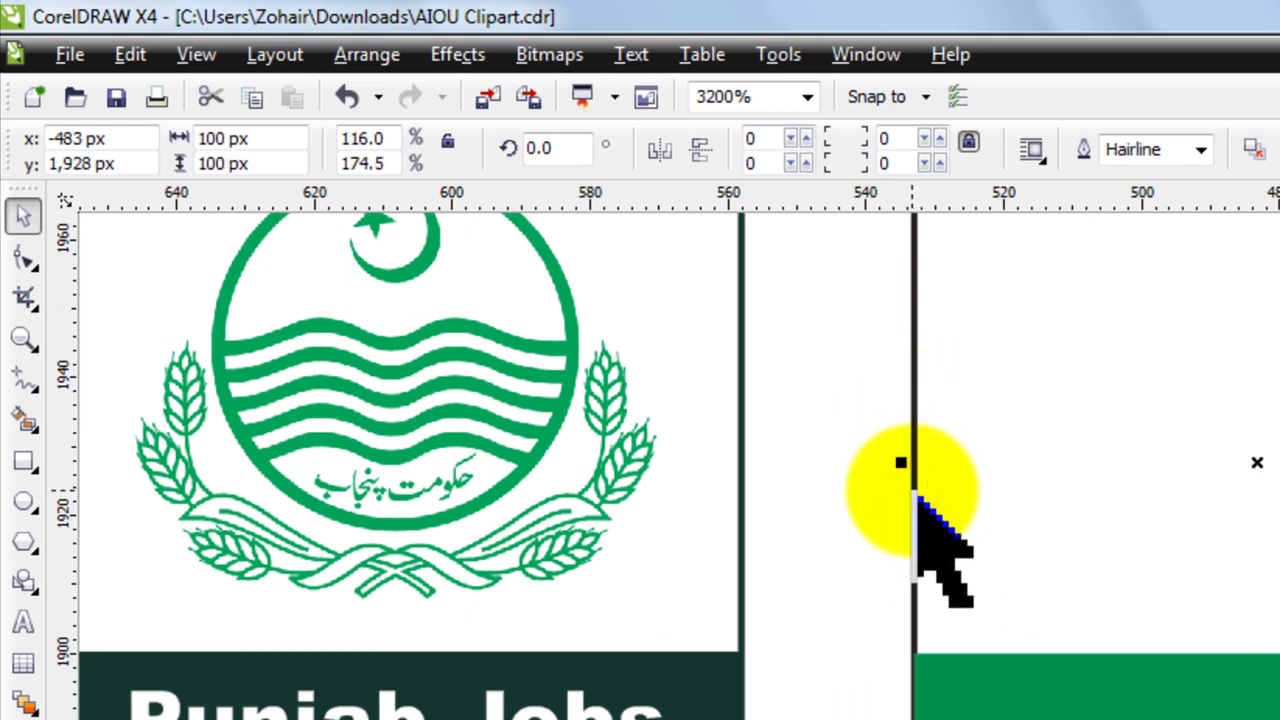
scroll(918, 655, "up", 2)
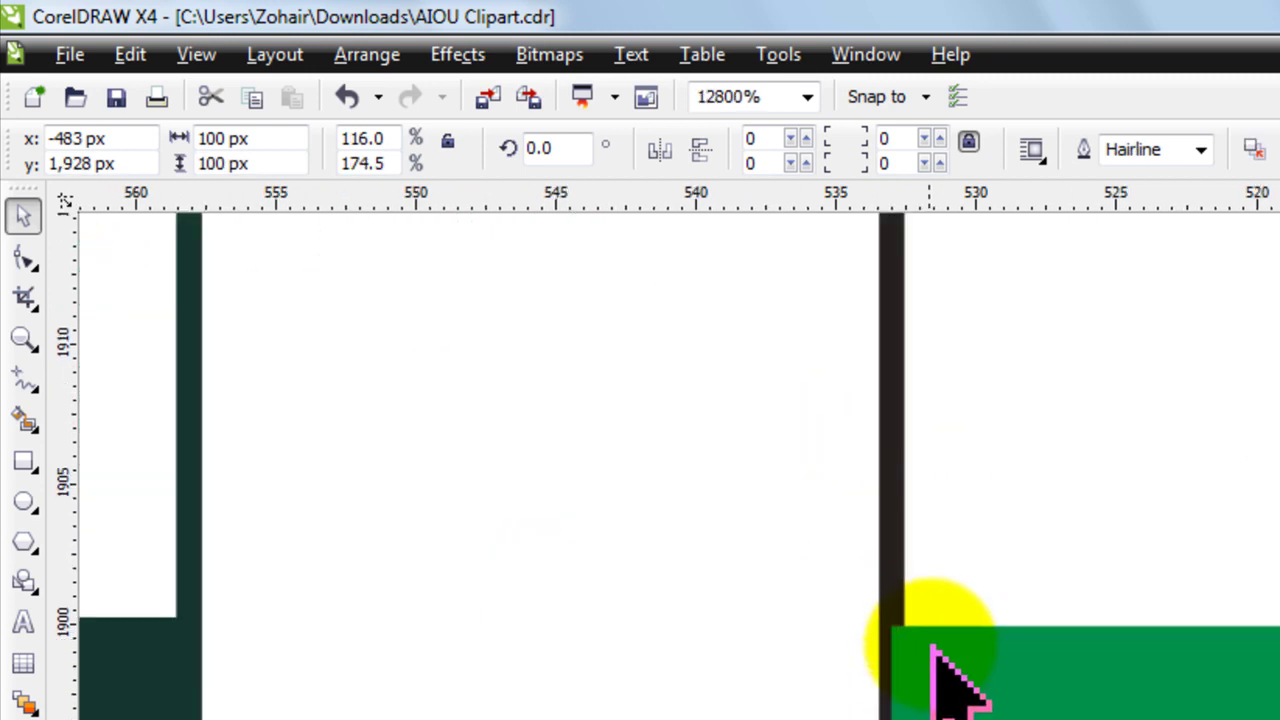
left_click(900, 642)
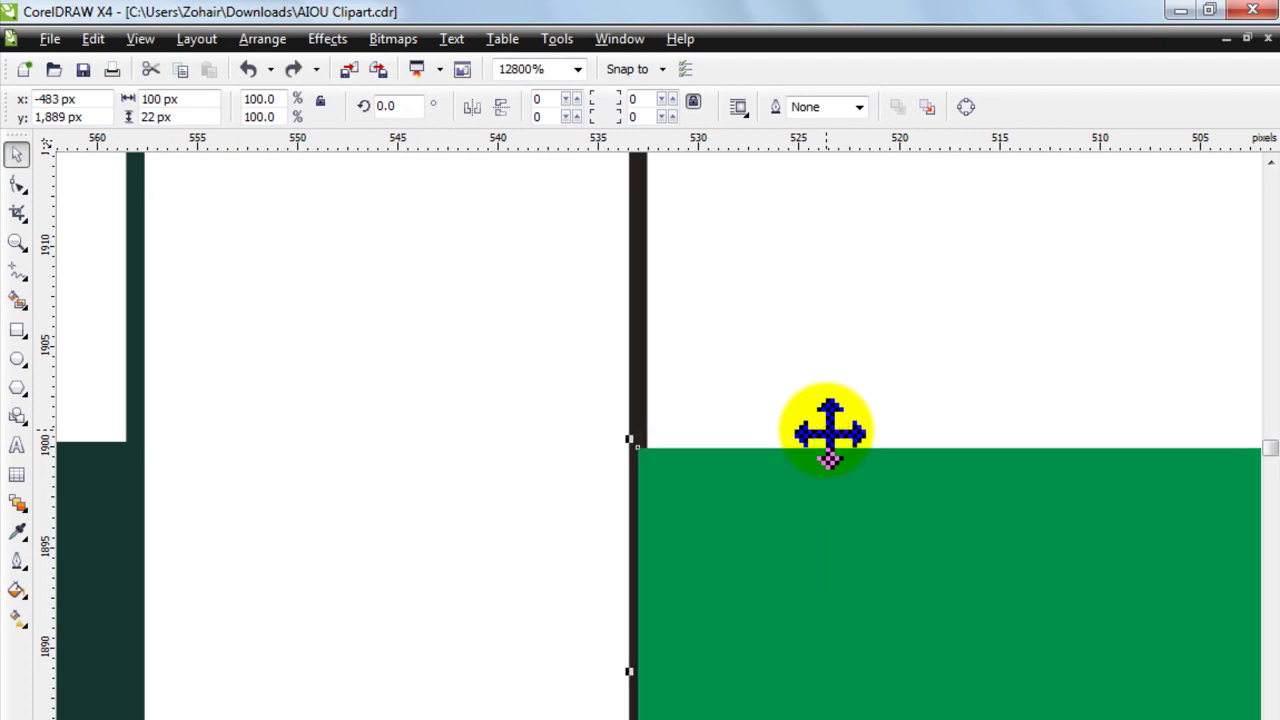
key("ctrl+Page_Down")
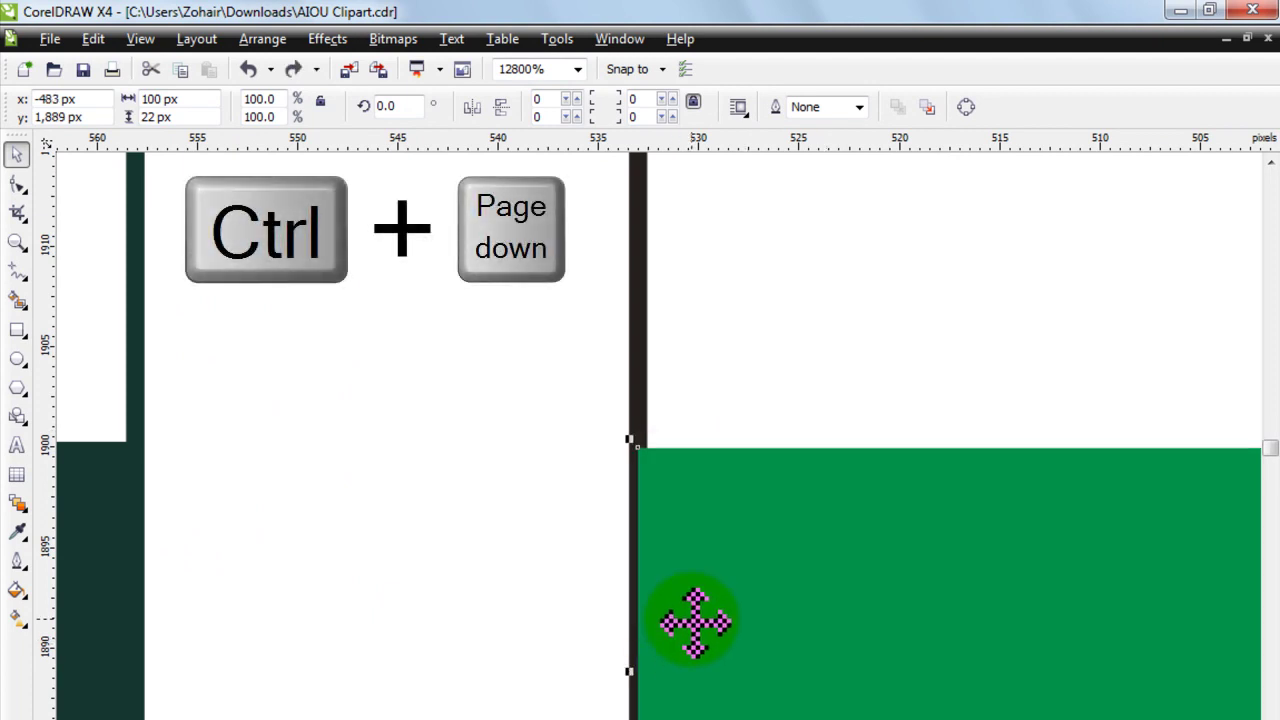
key("ctrl+Page_Down")
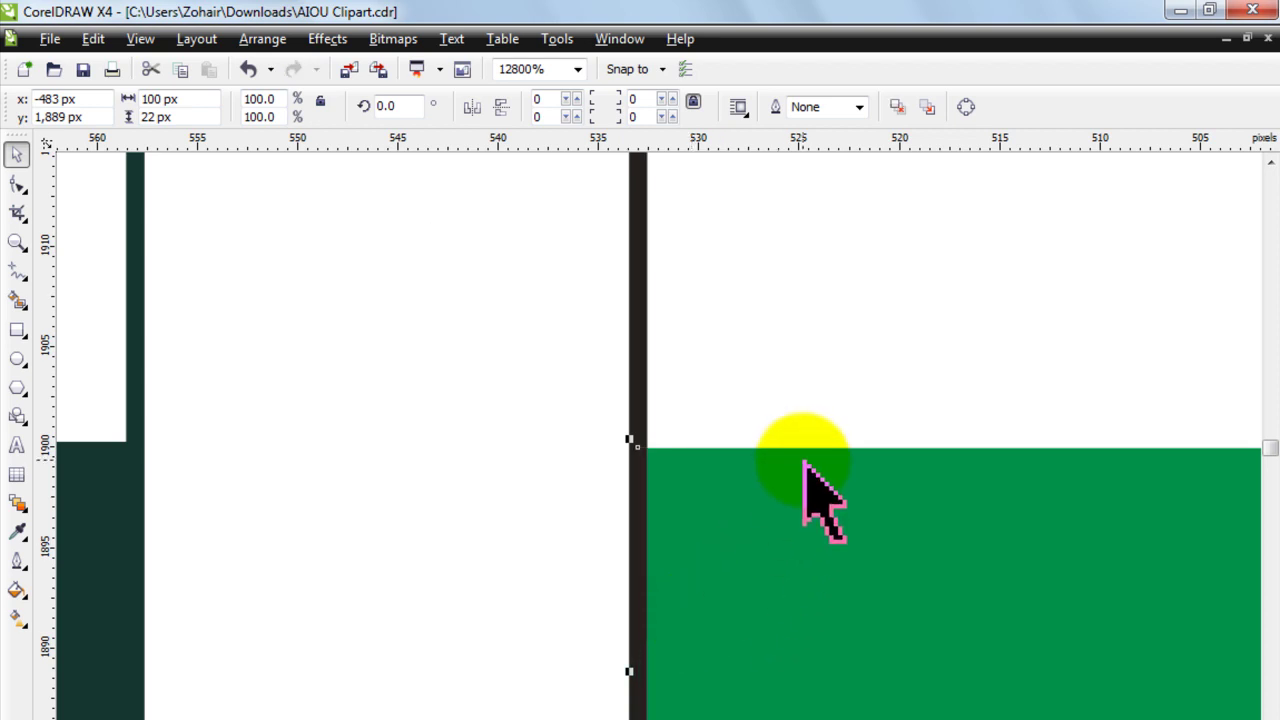
scroll(808, 466, "down", 3)
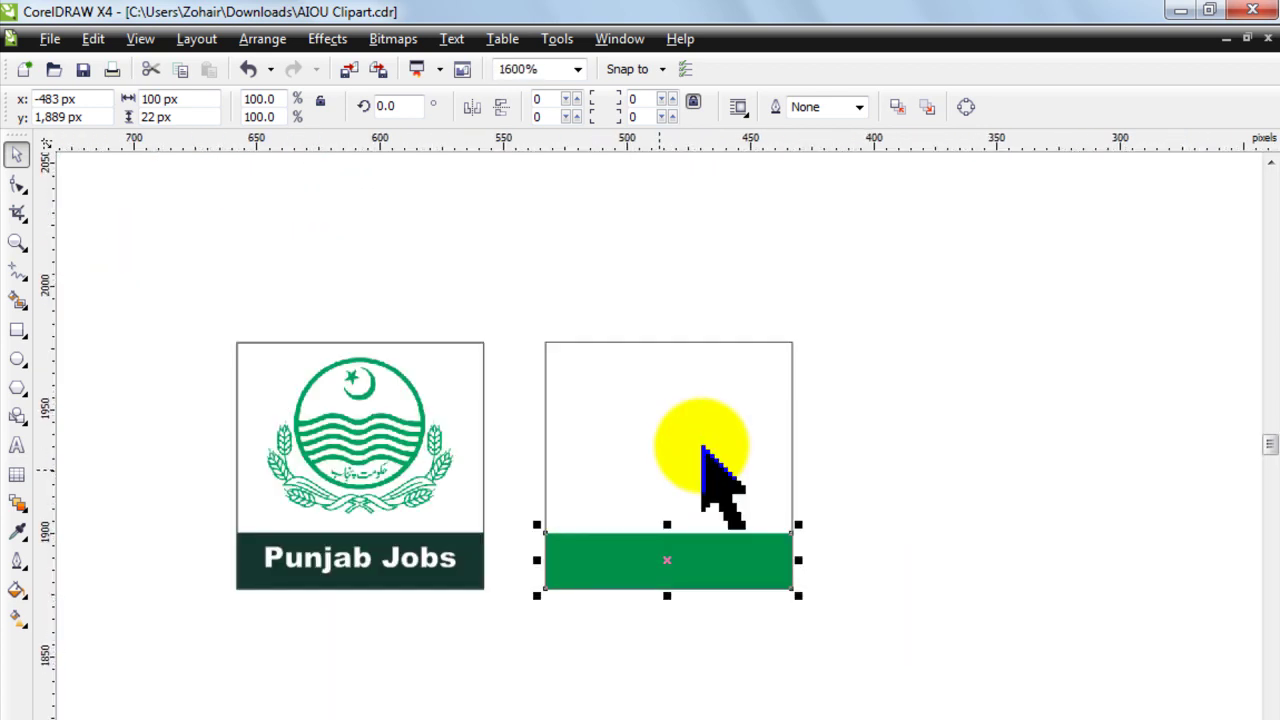
scroll(703, 448, "up", 1)
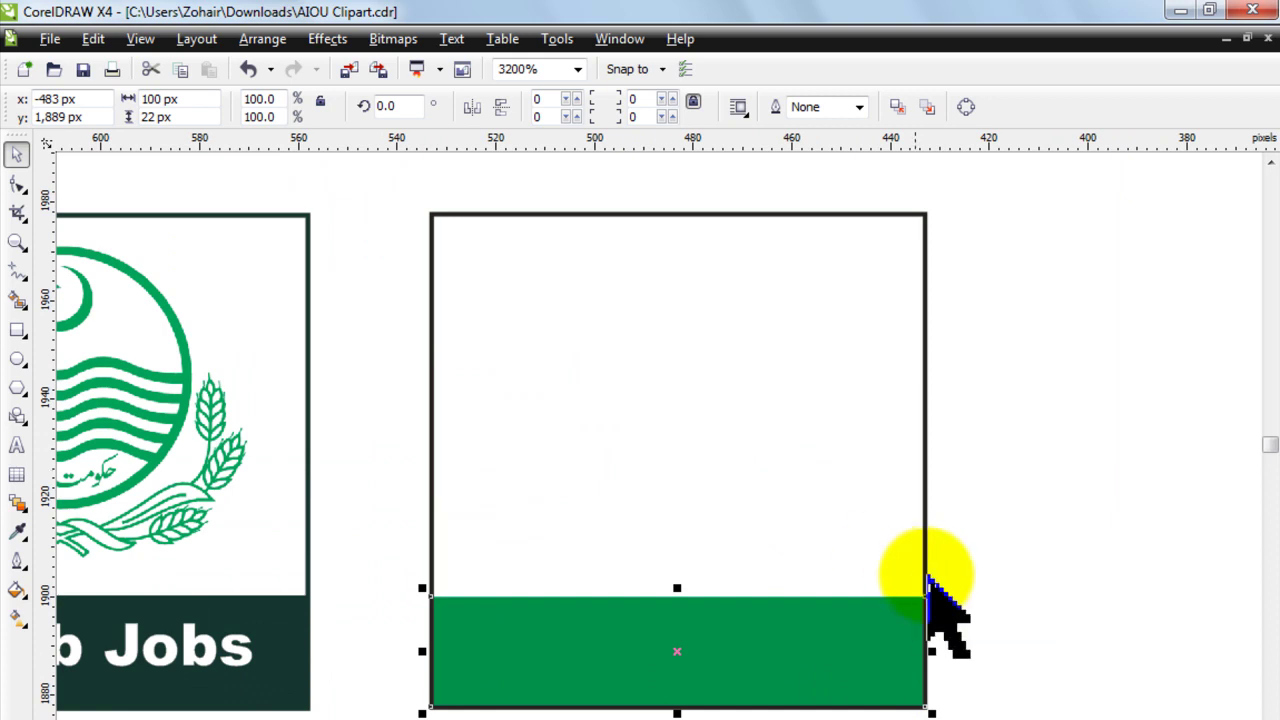
left_click(990, 585)
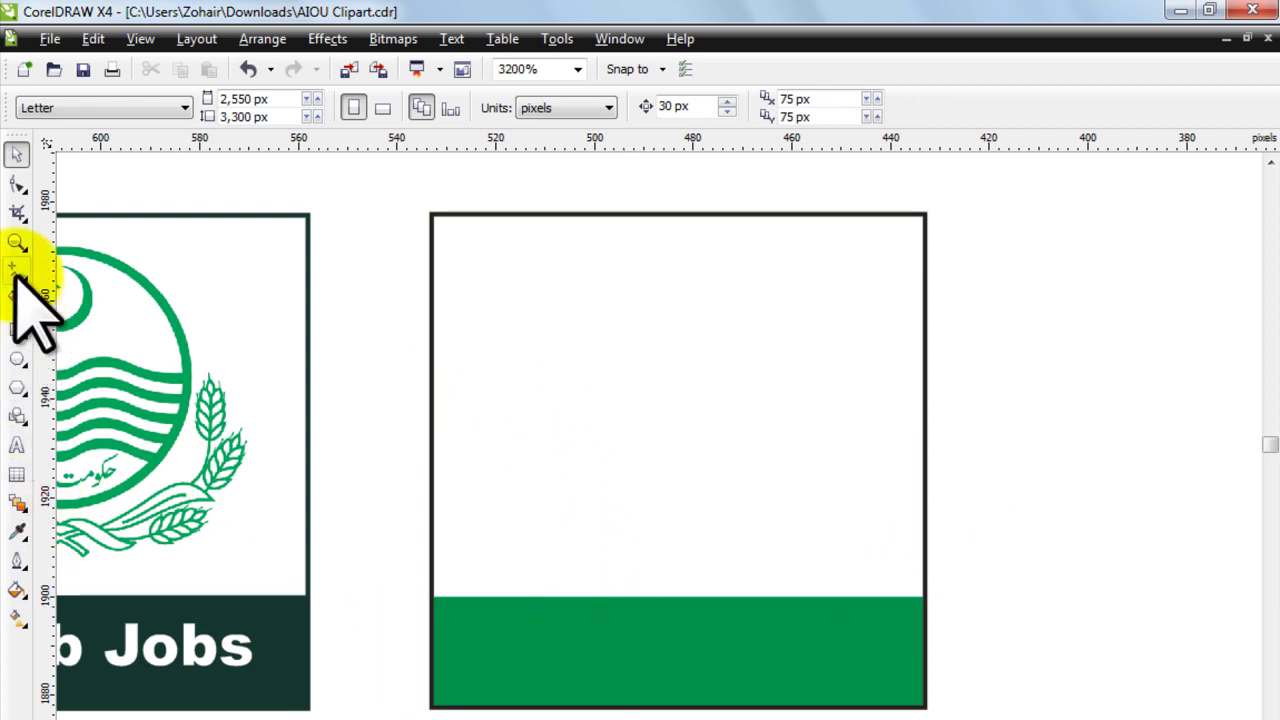
Step: Add the artistic text "Punjab Jobs" in 24 pt Arial, starting on the green label
left_click(17, 445)
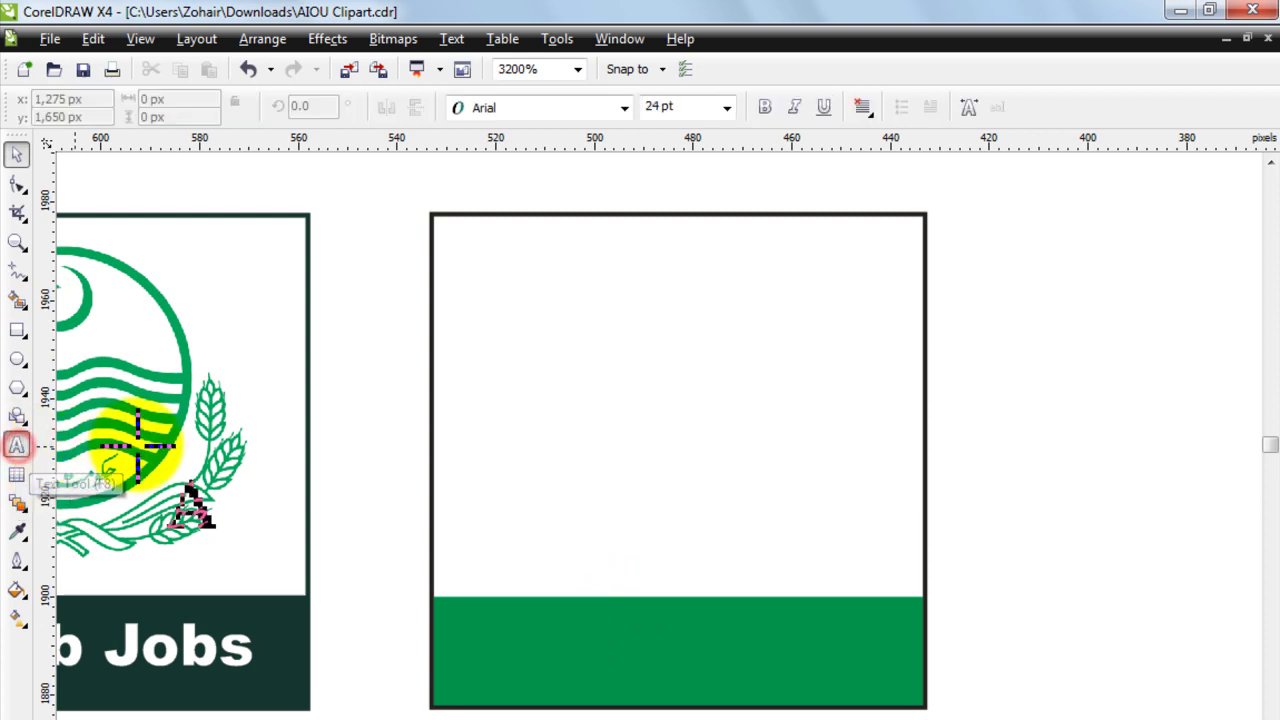
left_click(507, 652)
type("Pu")
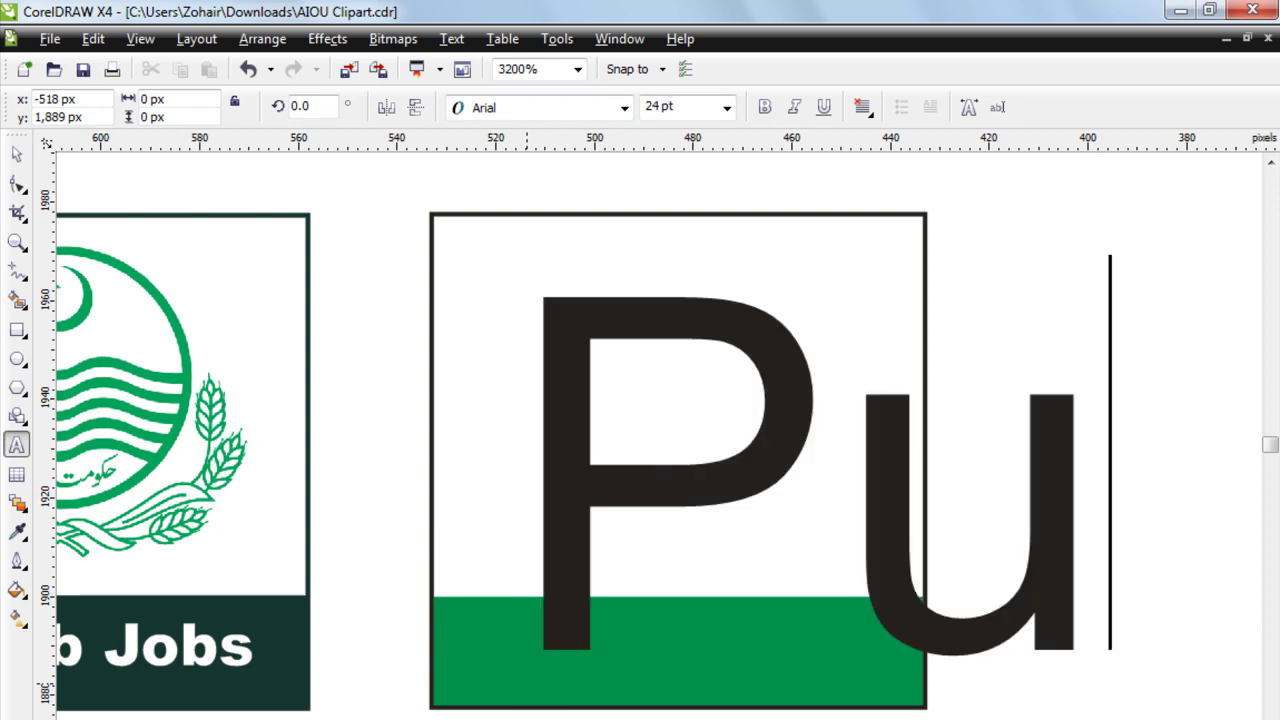
type("njab Jobs")
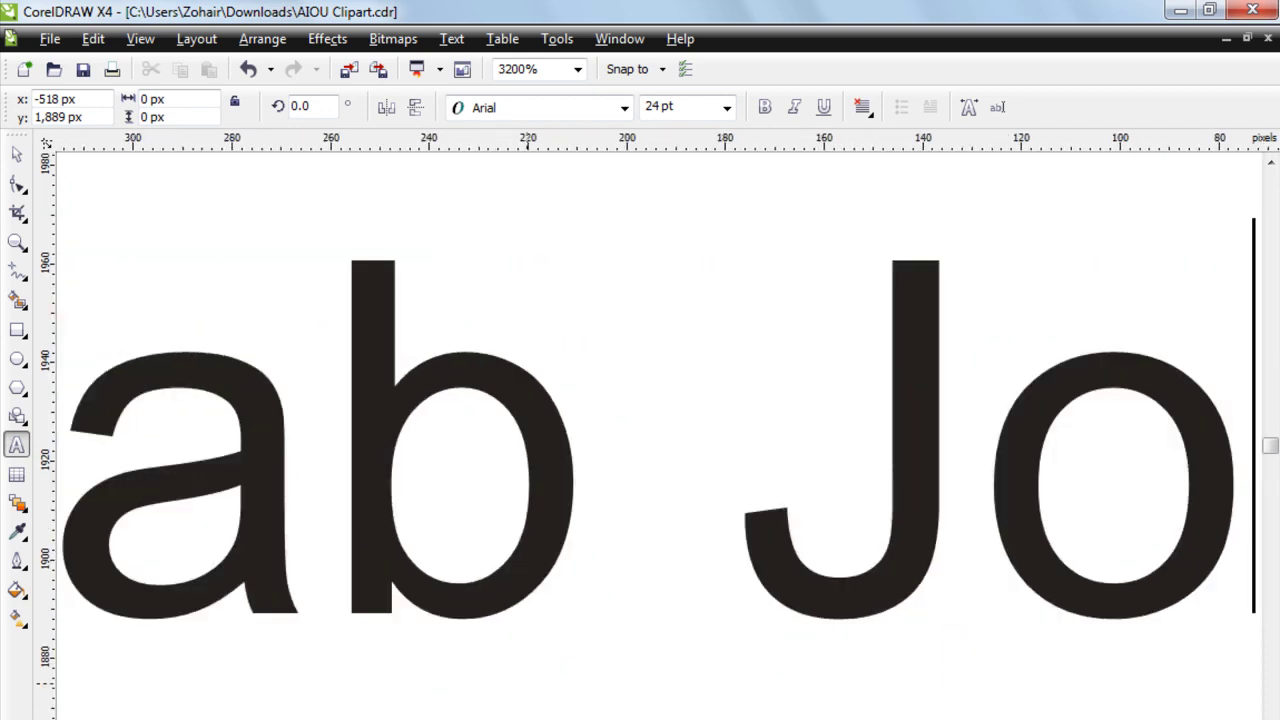
left_click(16, 155)
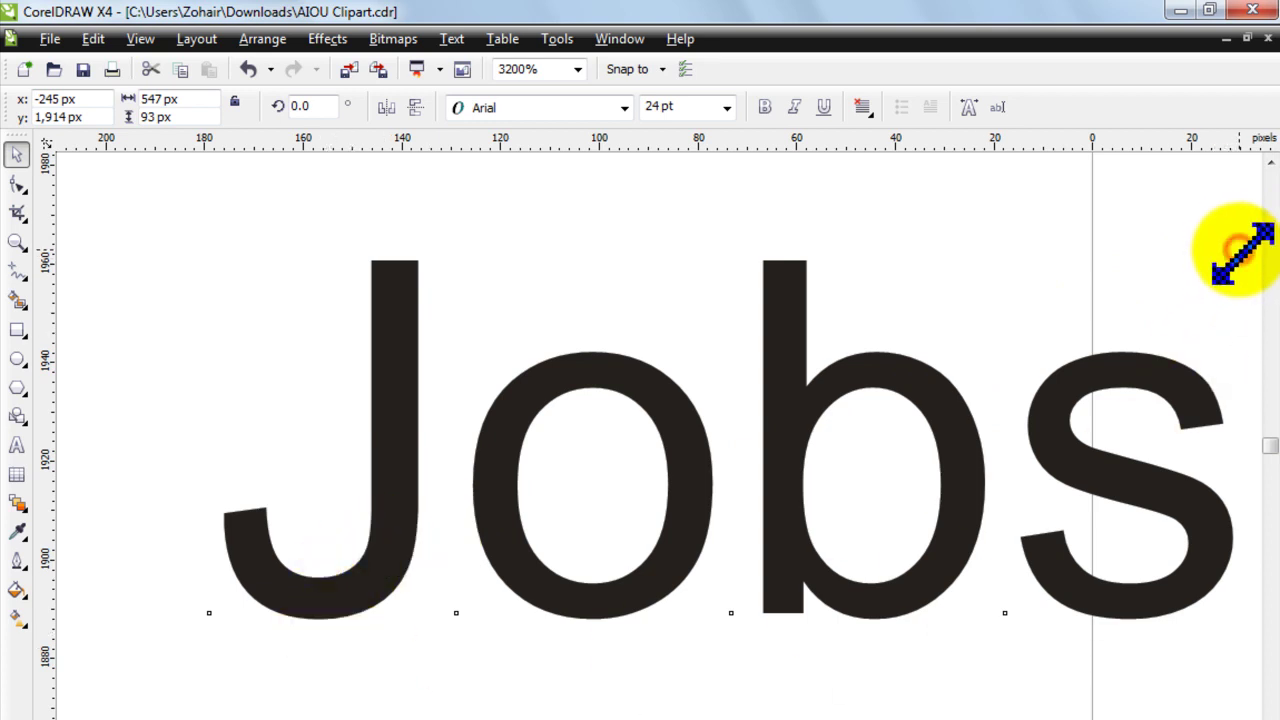
Step: Scale the "Punjab Jobs" text down proportionally to about 51 by 9 px
left_click_drag(1242, 252, 477, 378)
scroll(529, 486, "down", 3)
scroll(509, 490, "up", 2)
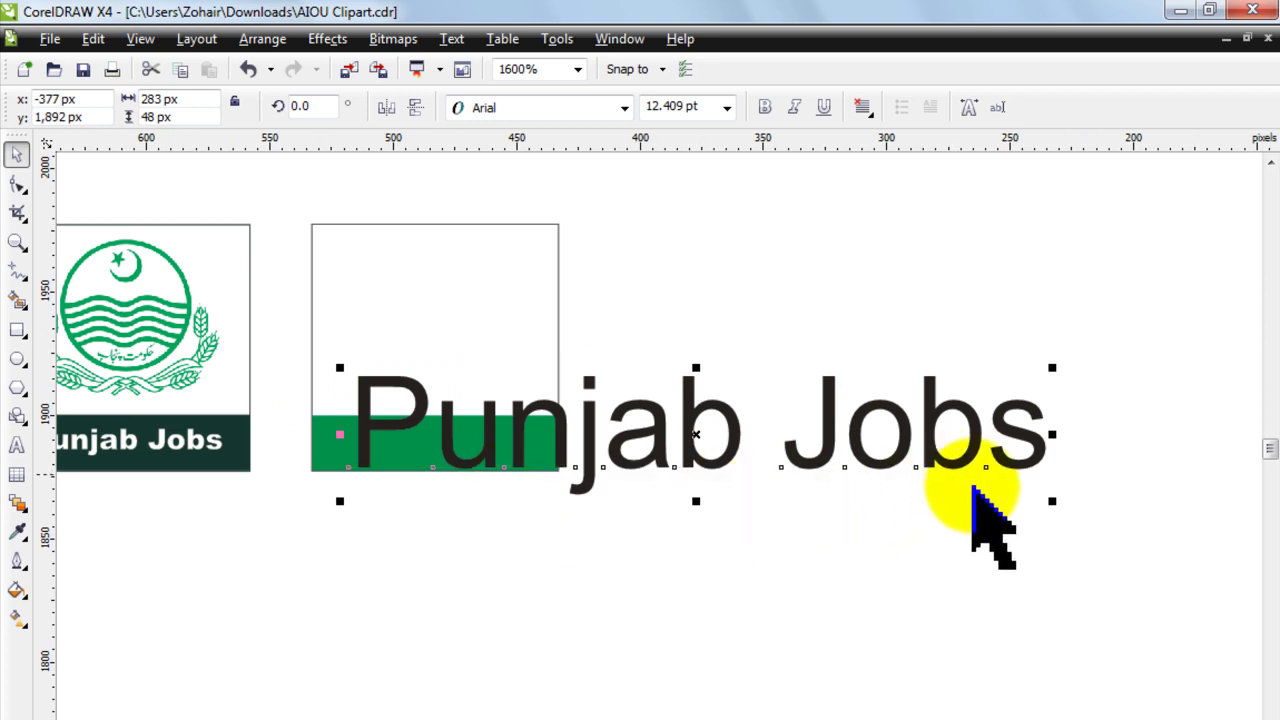
left_click_drag(1052, 500, 477, 403)
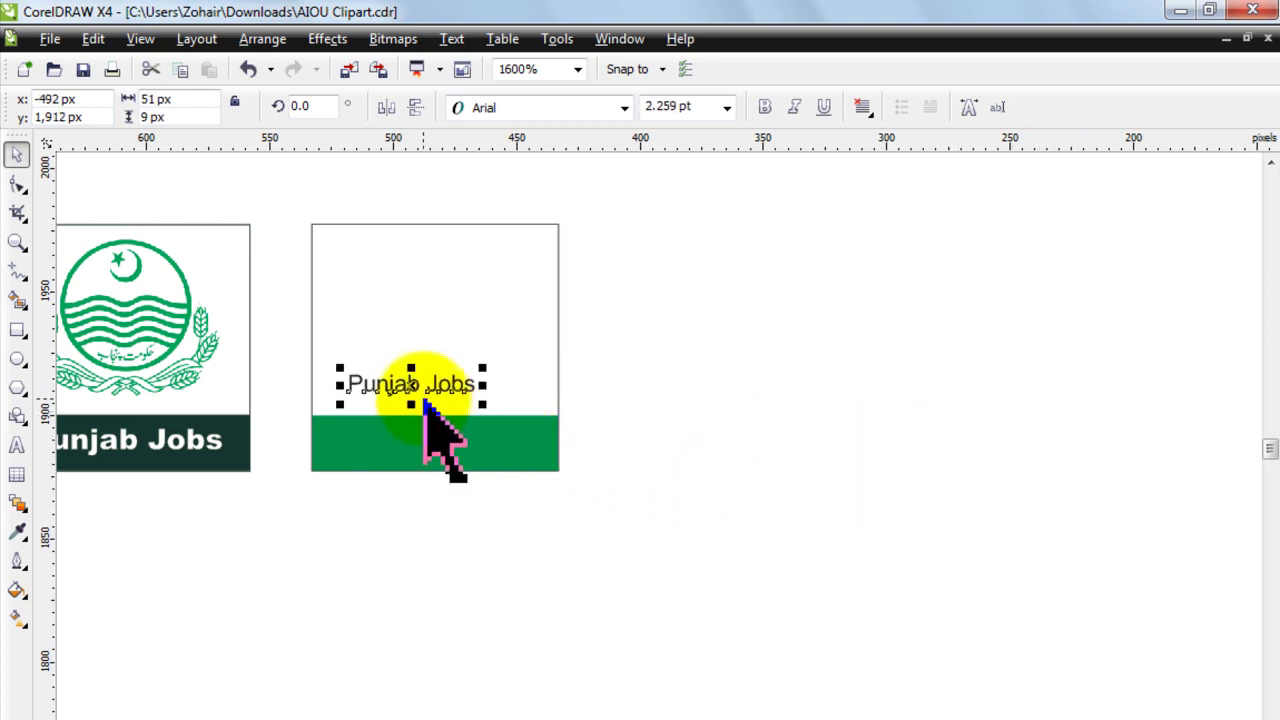
Step: Move the "Punjab Jobs" text onto the green label, enlarge it to about 59 by 10 px and roughly centre it
left_click_drag(406, 383, 417, 449)
scroll(417, 449, "down", 1)
scroll(706, 429, "up", 1)
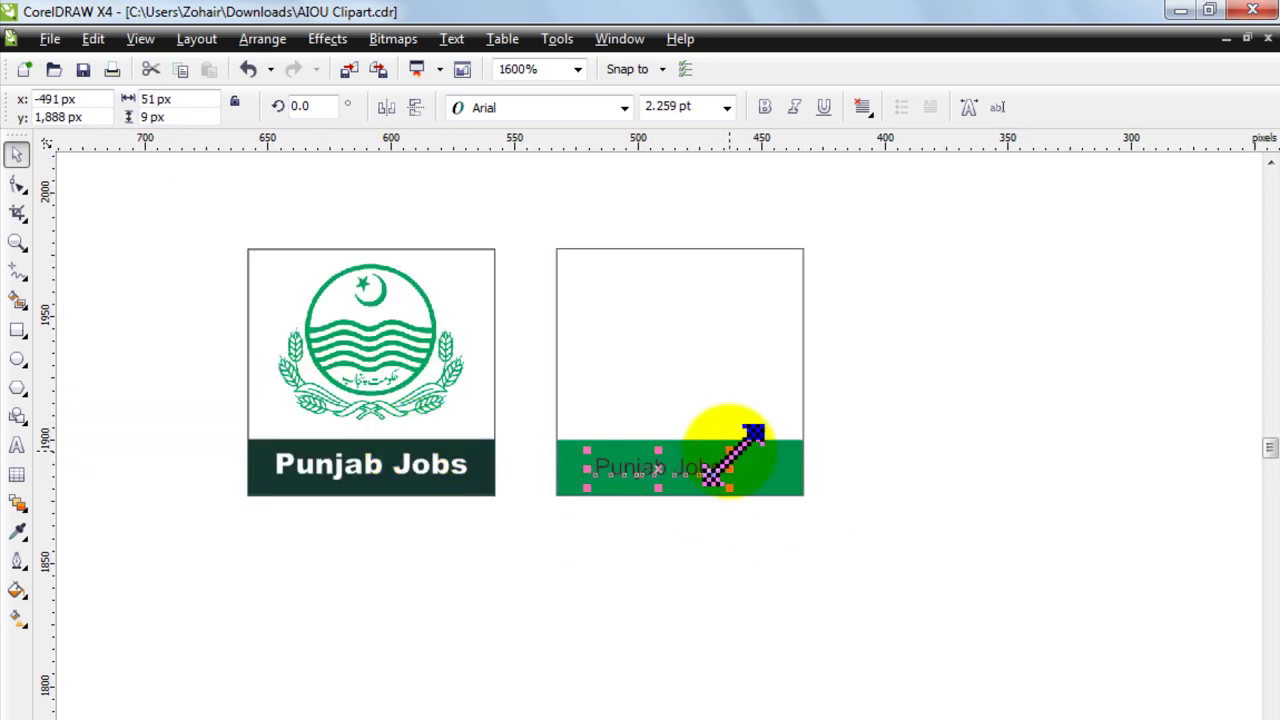
scroll(660, 450, "up", 1)
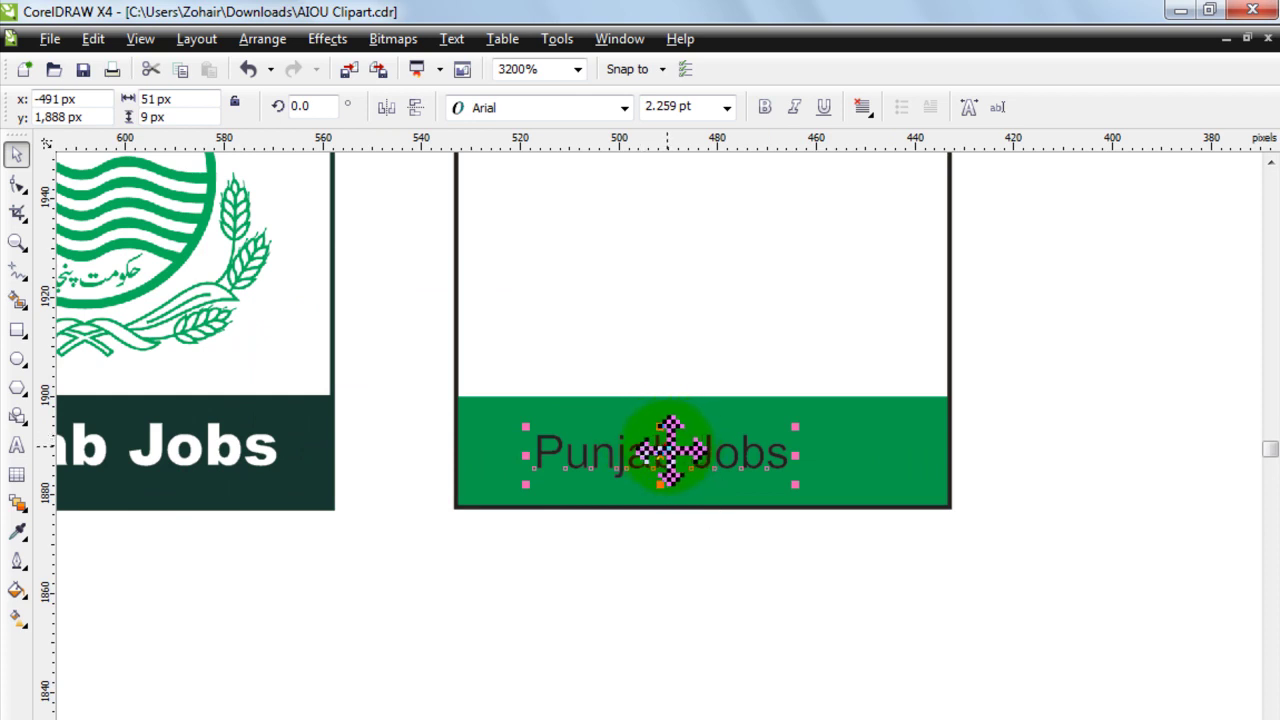
left_click_drag(663, 443, 666, 447)
left_click_drag(794, 427, 822, 426)
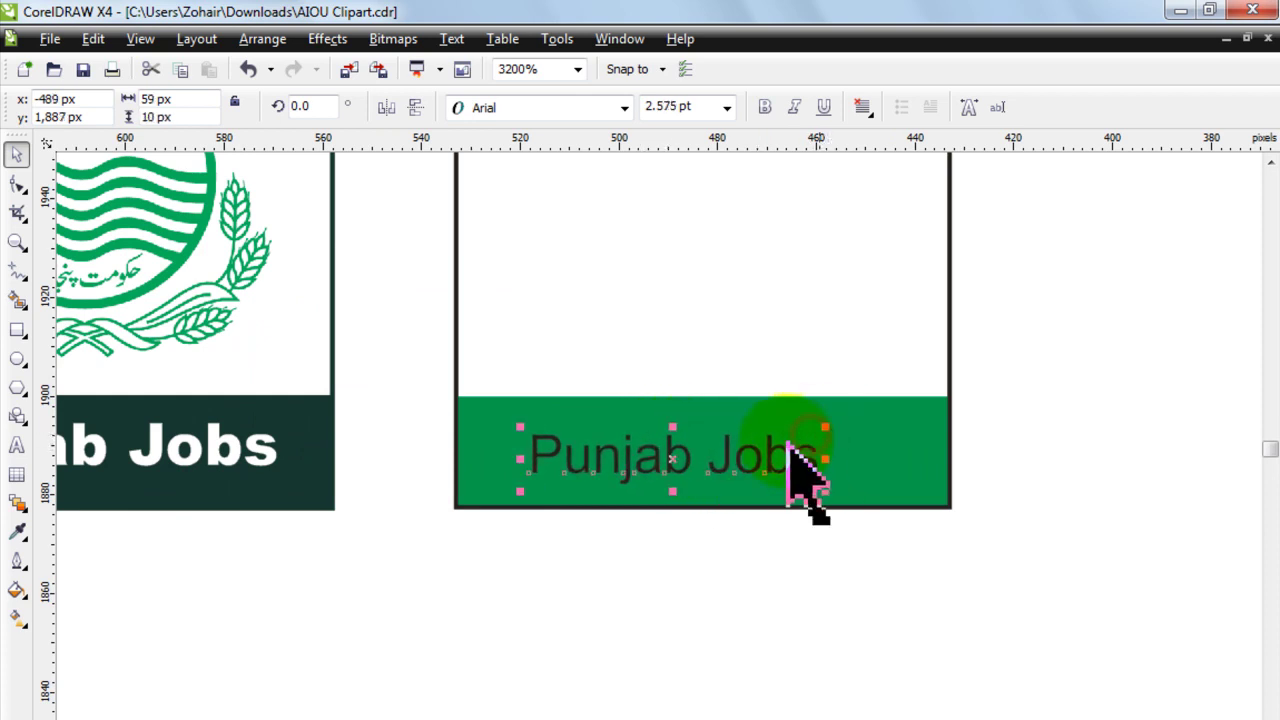
left_click_drag(663, 443, 685, 449)
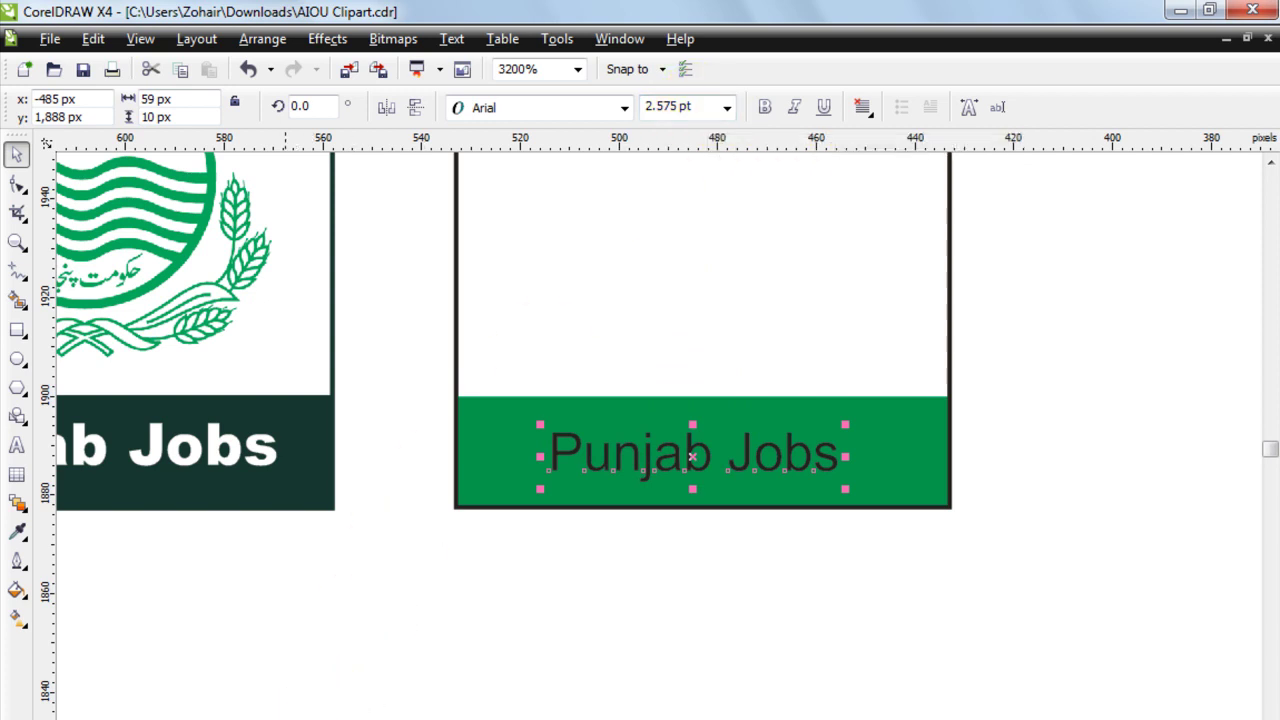
Step: Fill the "Punjab Jobs" text with white and set its font to Arial Black
left_click(580, 719)
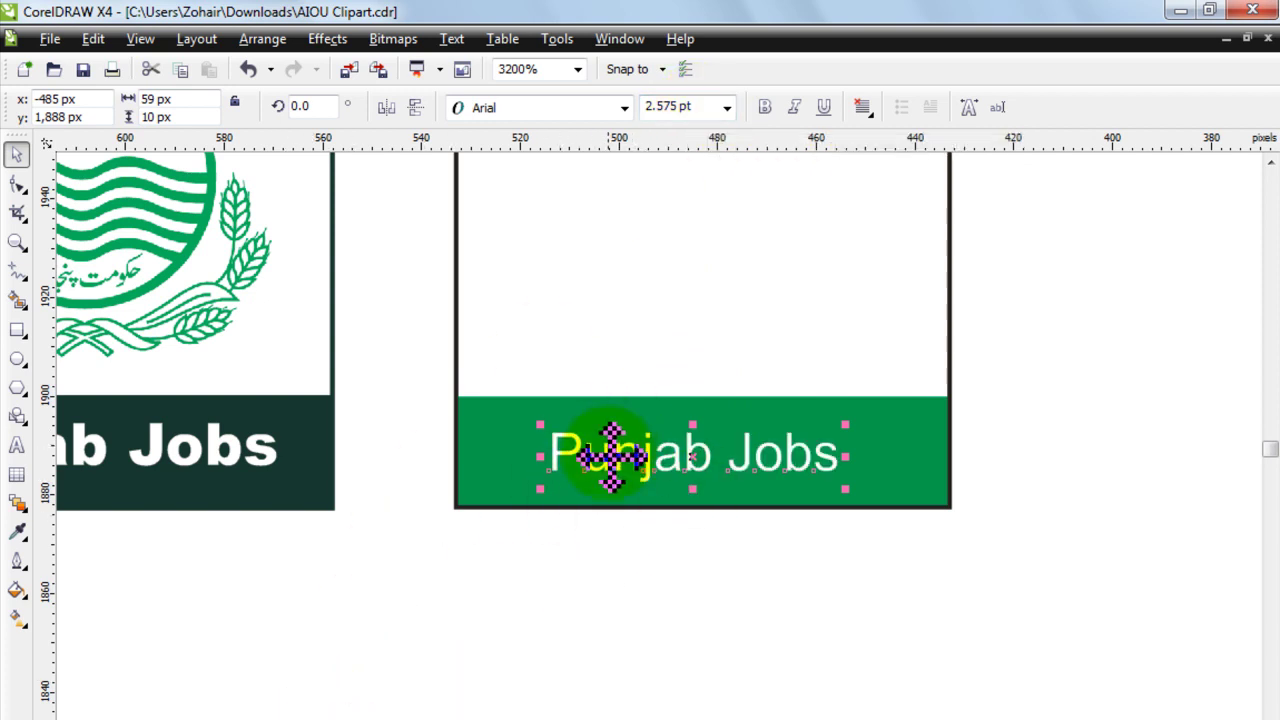
left_click(625, 108)
left_click(624, 109)
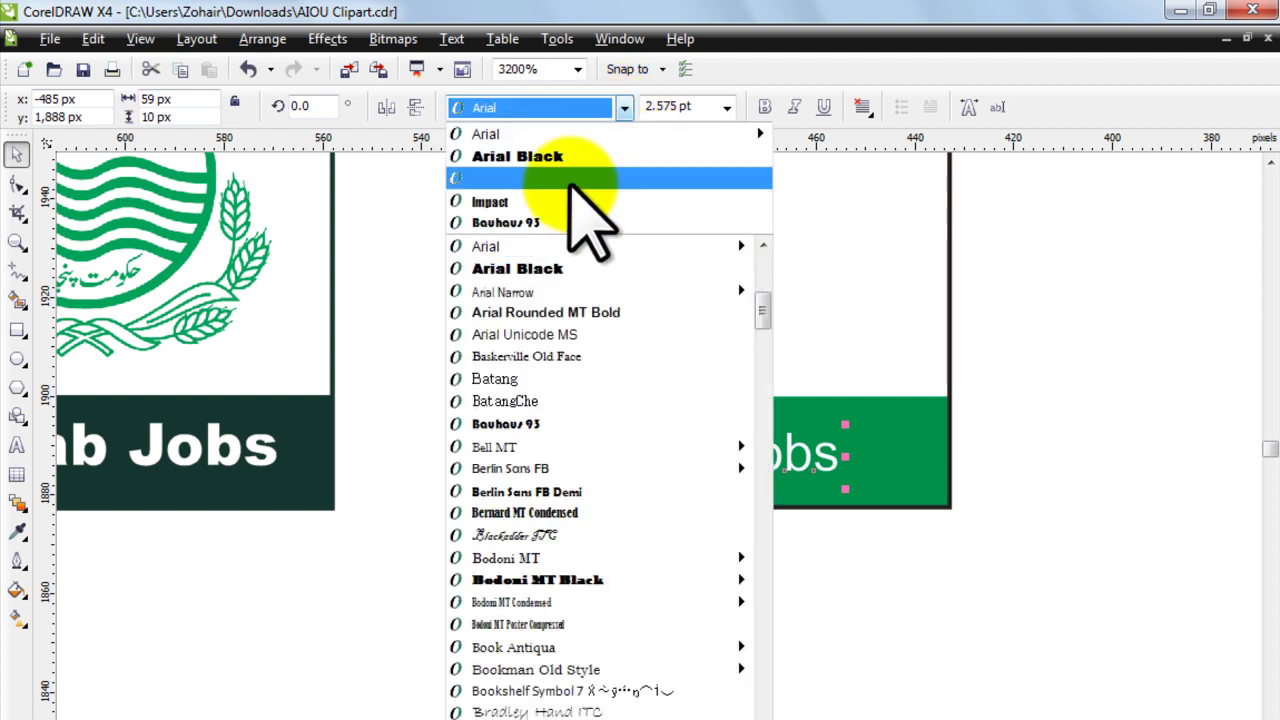
left_click(543, 160)
Step: Enlarge the "Punjab Jobs" text to about 77 by 11 px and centre it on the green label
left_click_drag(614, 443, 578, 437)
left_click_drag(877, 420, 884, 418)
left_click_drag(688, 450, 702, 450)
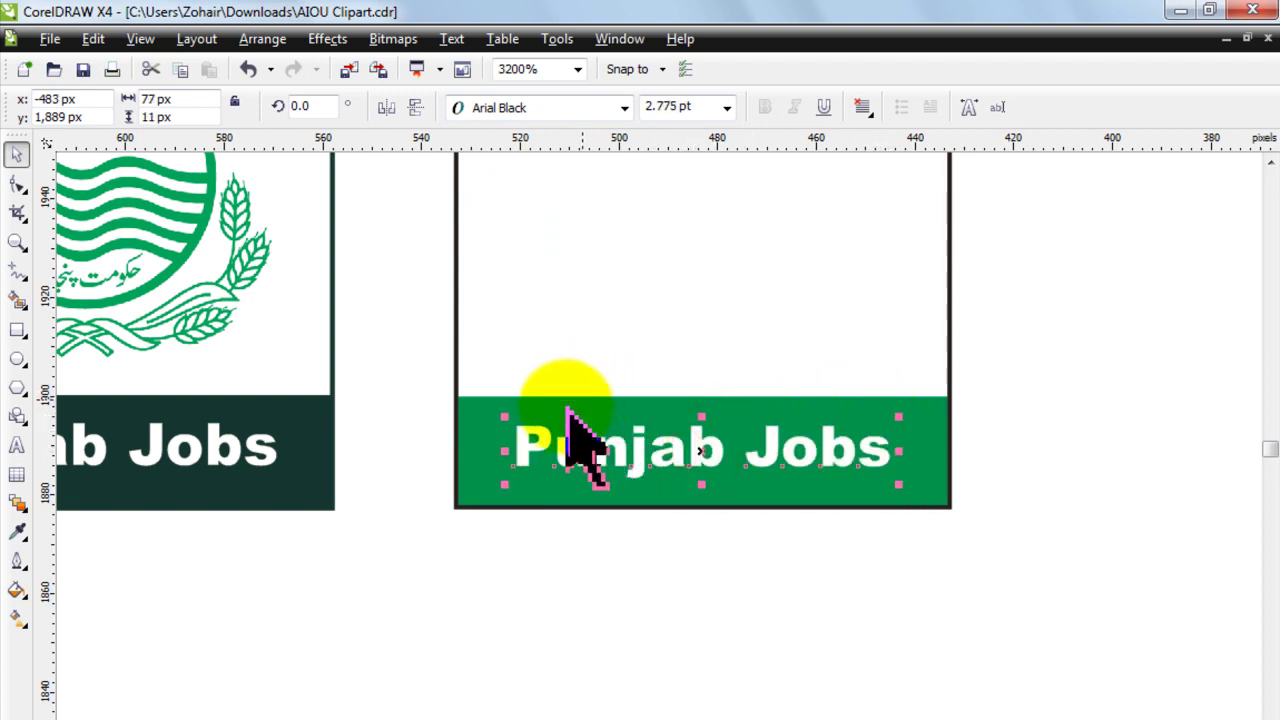
Step: Select the "Punjab Jobs" text together with the green label rectangle
left_click(531, 395)
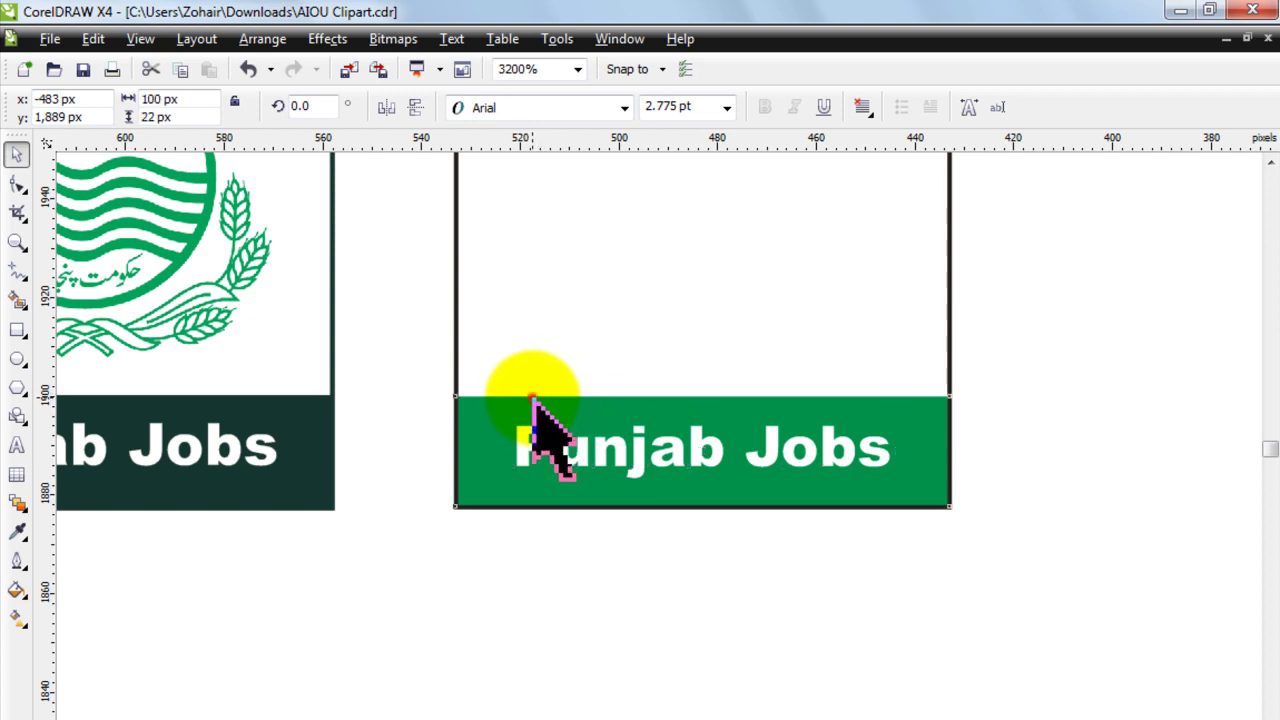
left_click(563, 450)
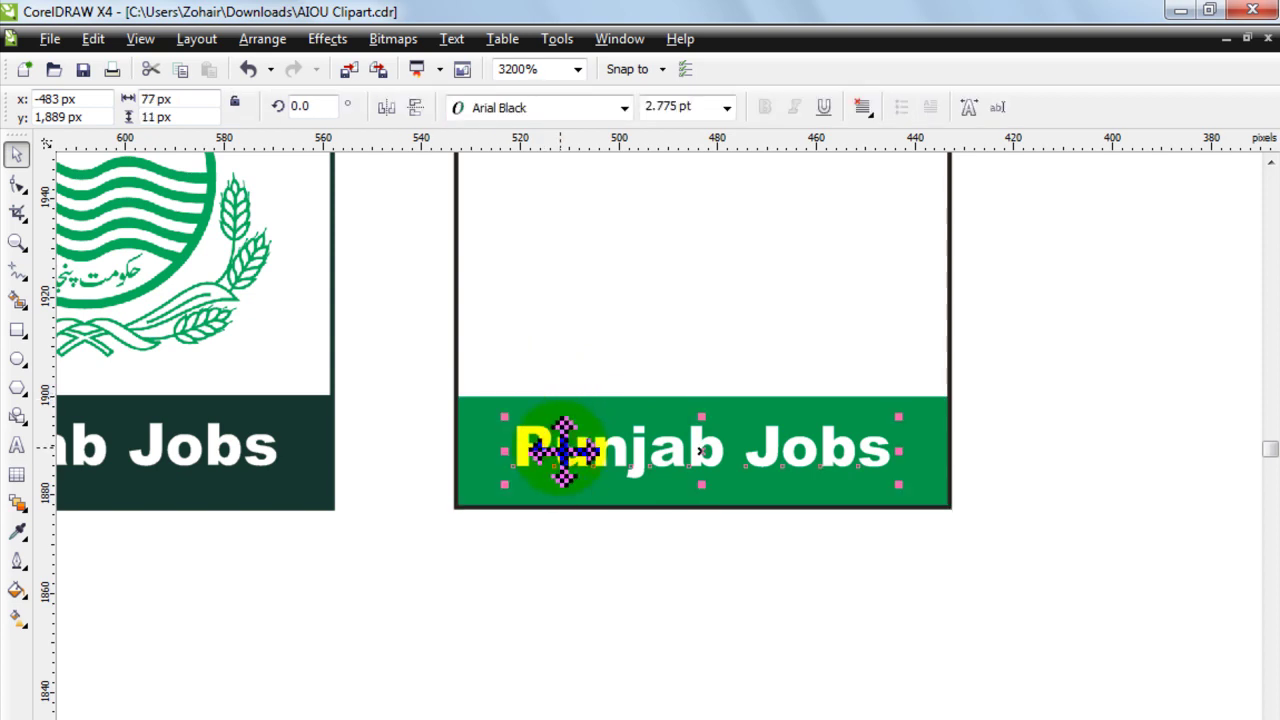
left_click(465, 396)
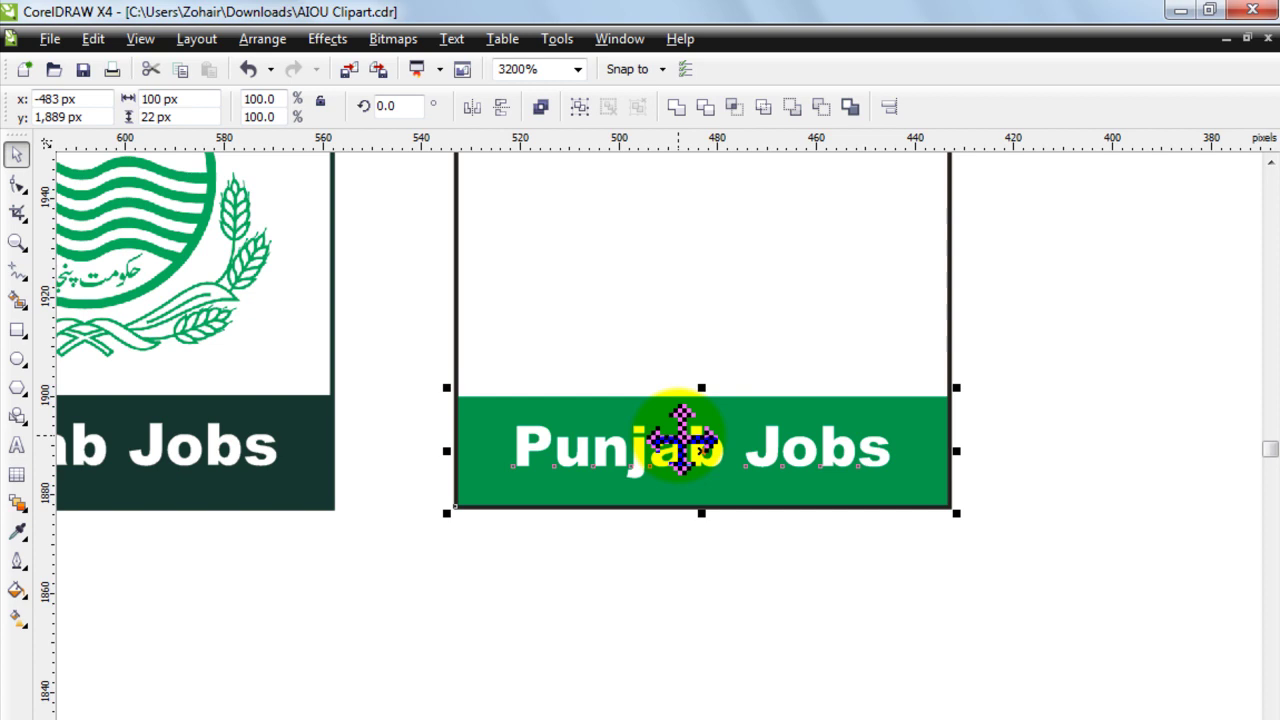
Step: Delete the old reference icon with the dark label, leaving only the new icon
scroll(681, 440, "down", 1)
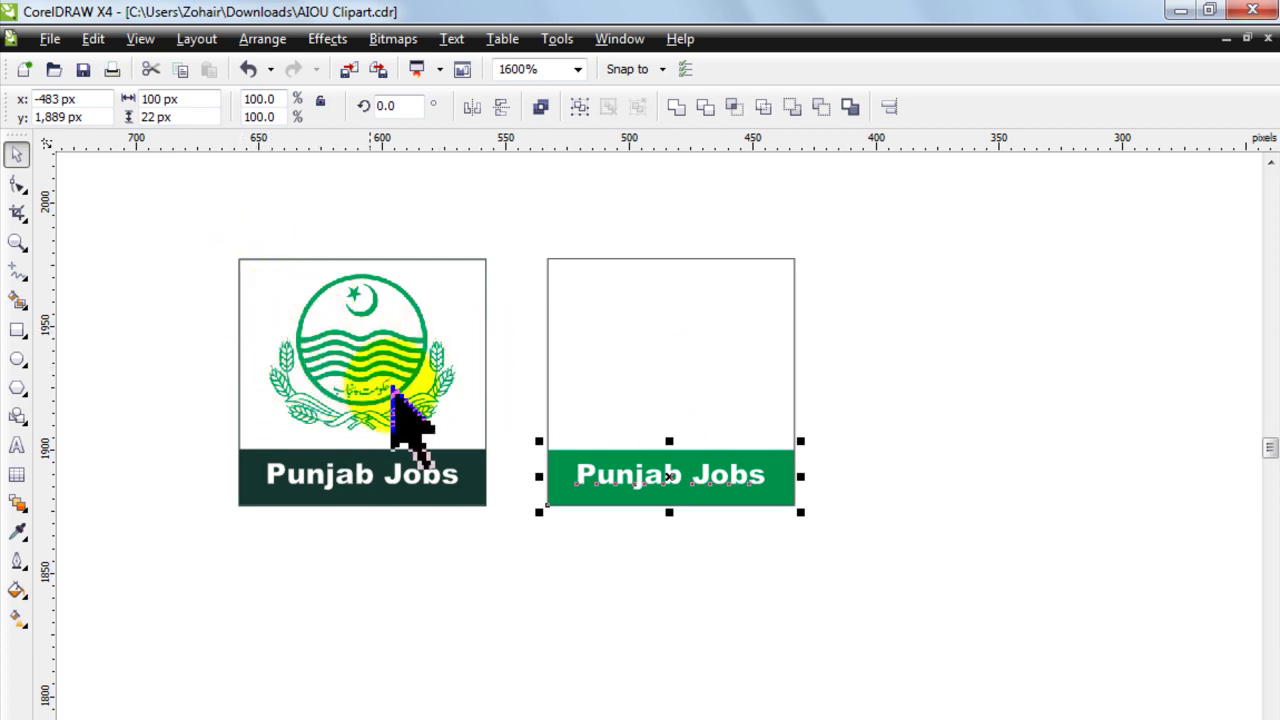
left_click_drag(174, 230, 514, 543)
key("Delete")
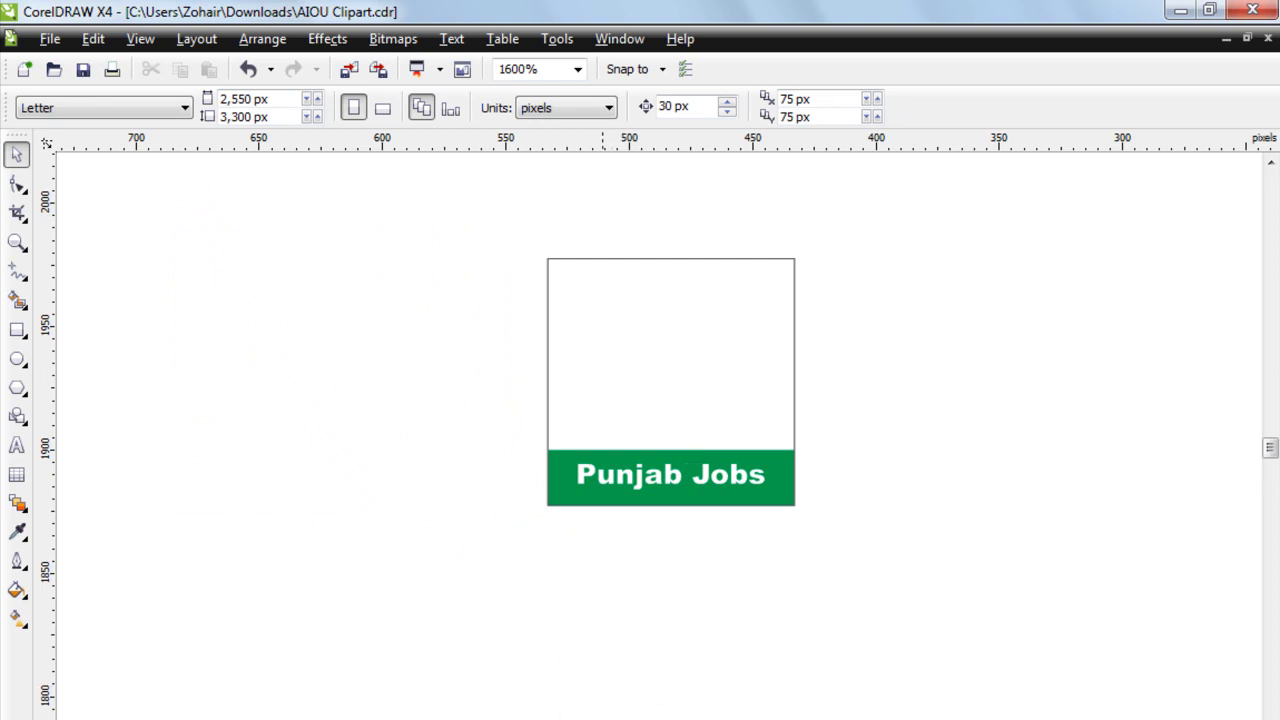
Step: Switch to Chrome, open Google in a new tab and search for "punjab logo"
left_click(514, 700)
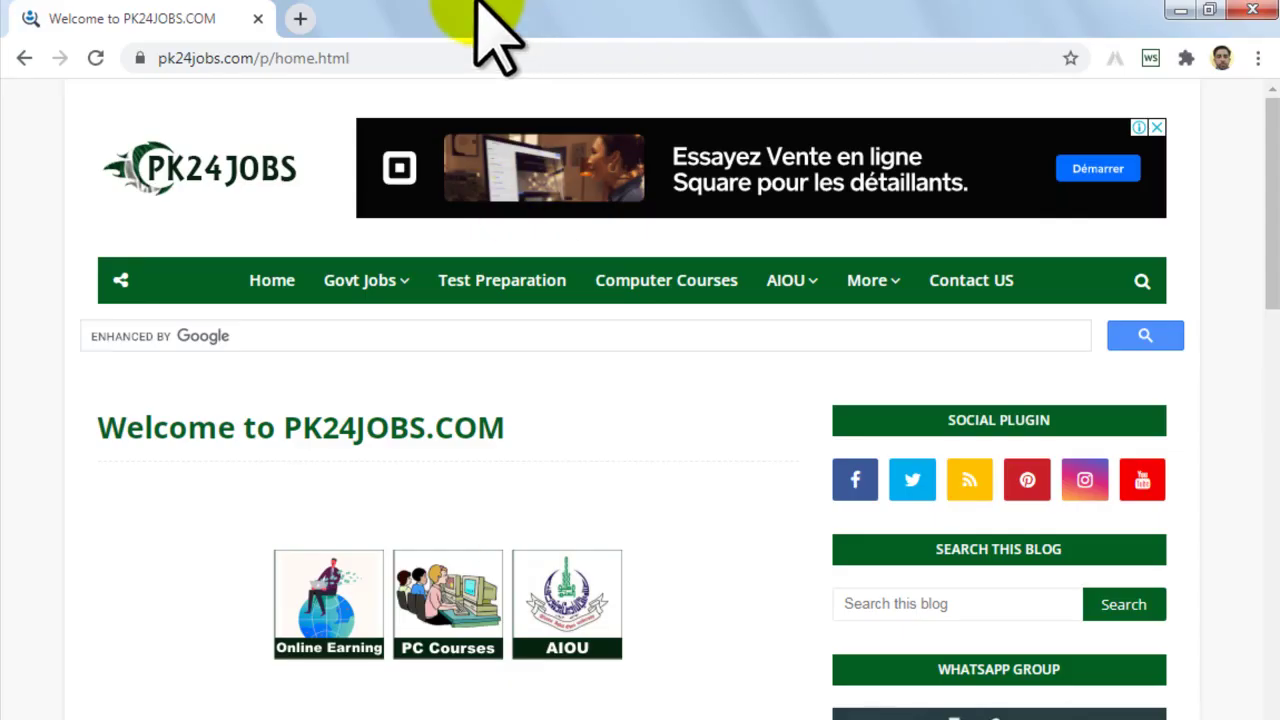
left_click(303, 18)
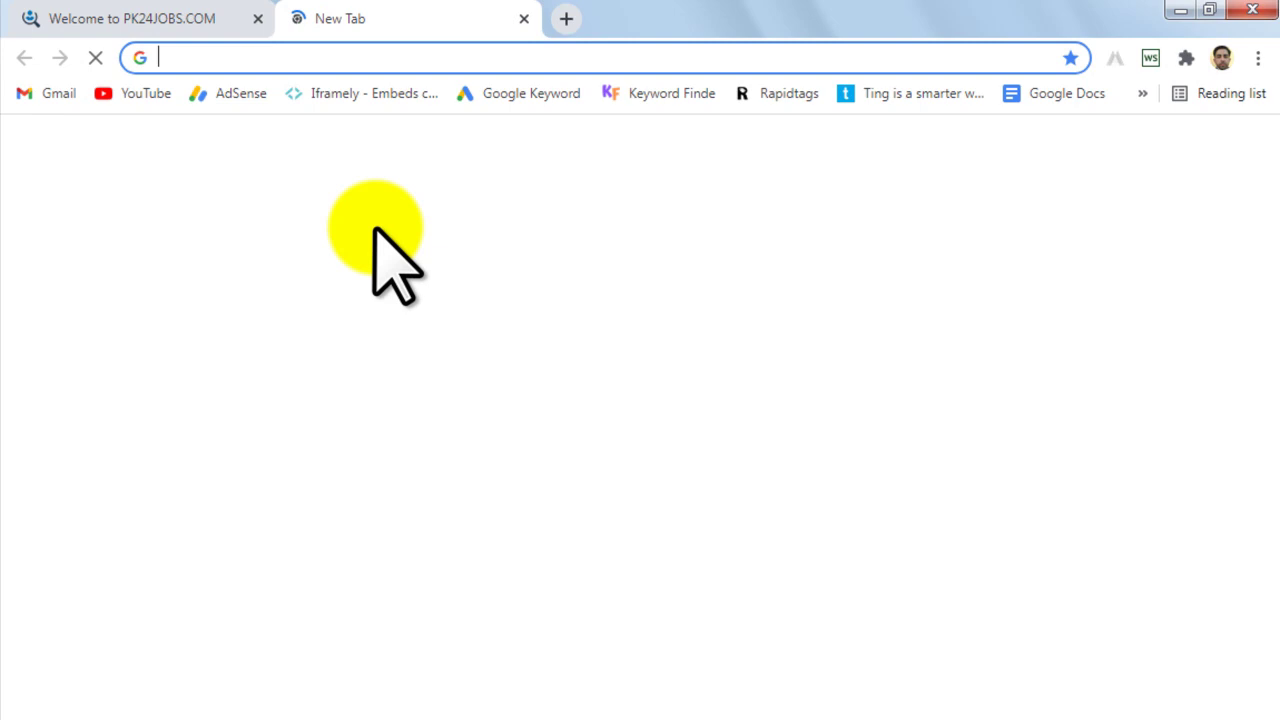
type("goo")
key("Return")
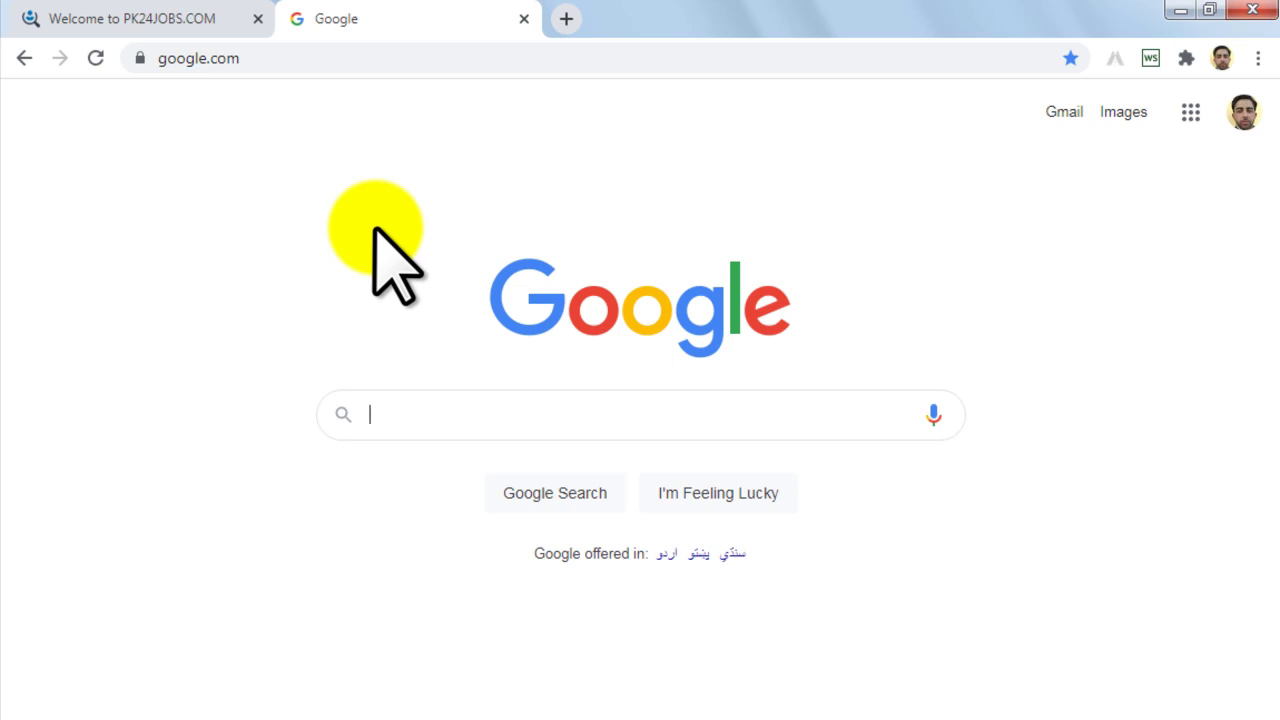
type("punjab lg")
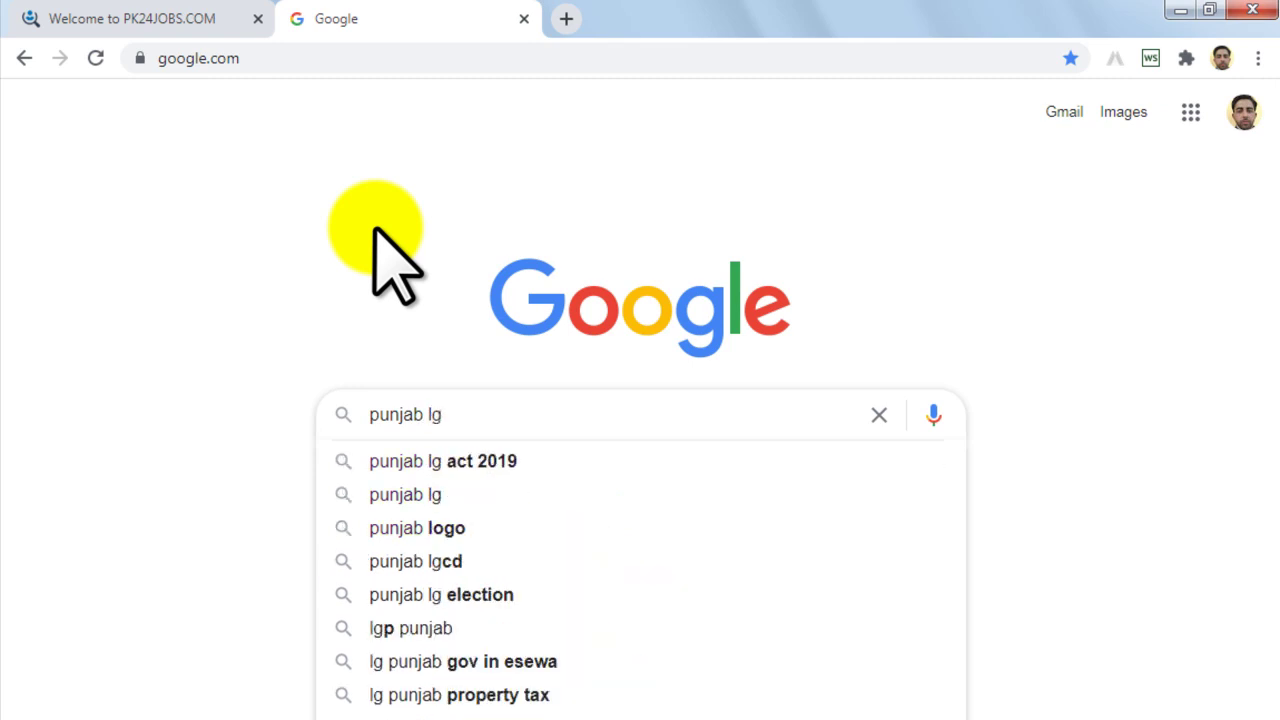
key("BackSpace")
type("ogo")
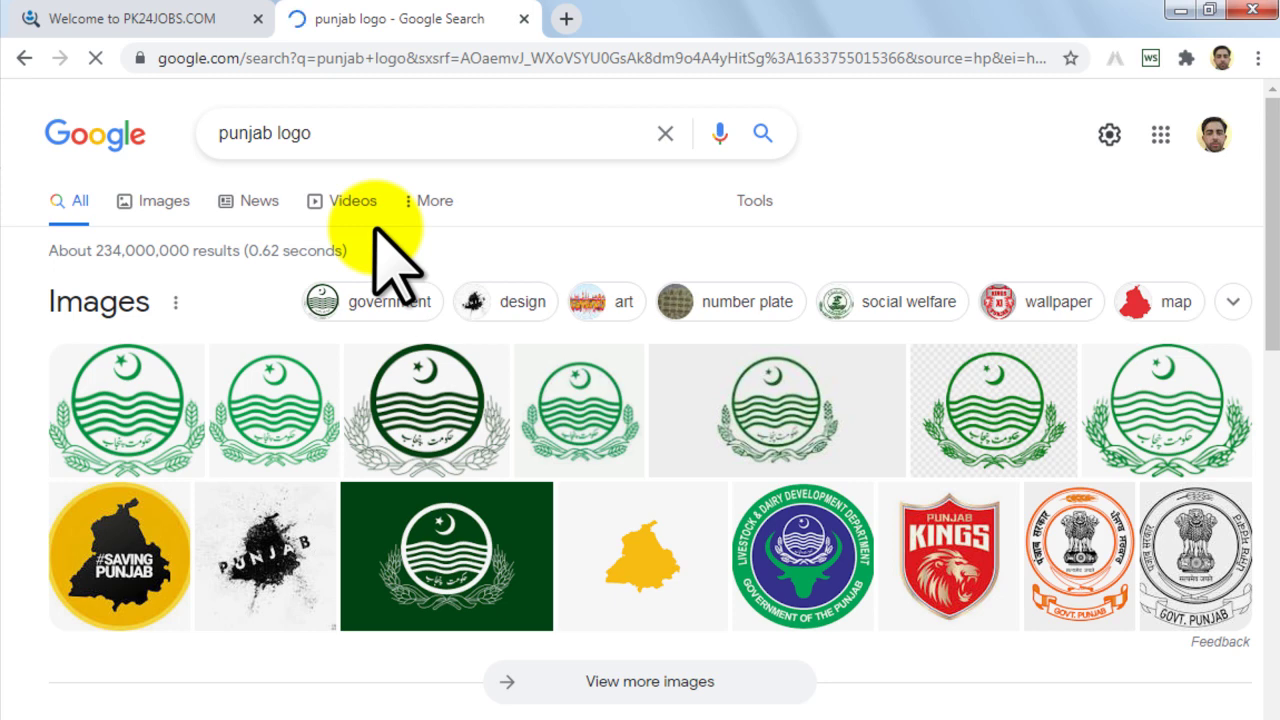
Step: Show the image results and save the brandsoftheworld.com Government of Punjab emblem to the Desktop as brand.gif
left_click(196, 192)
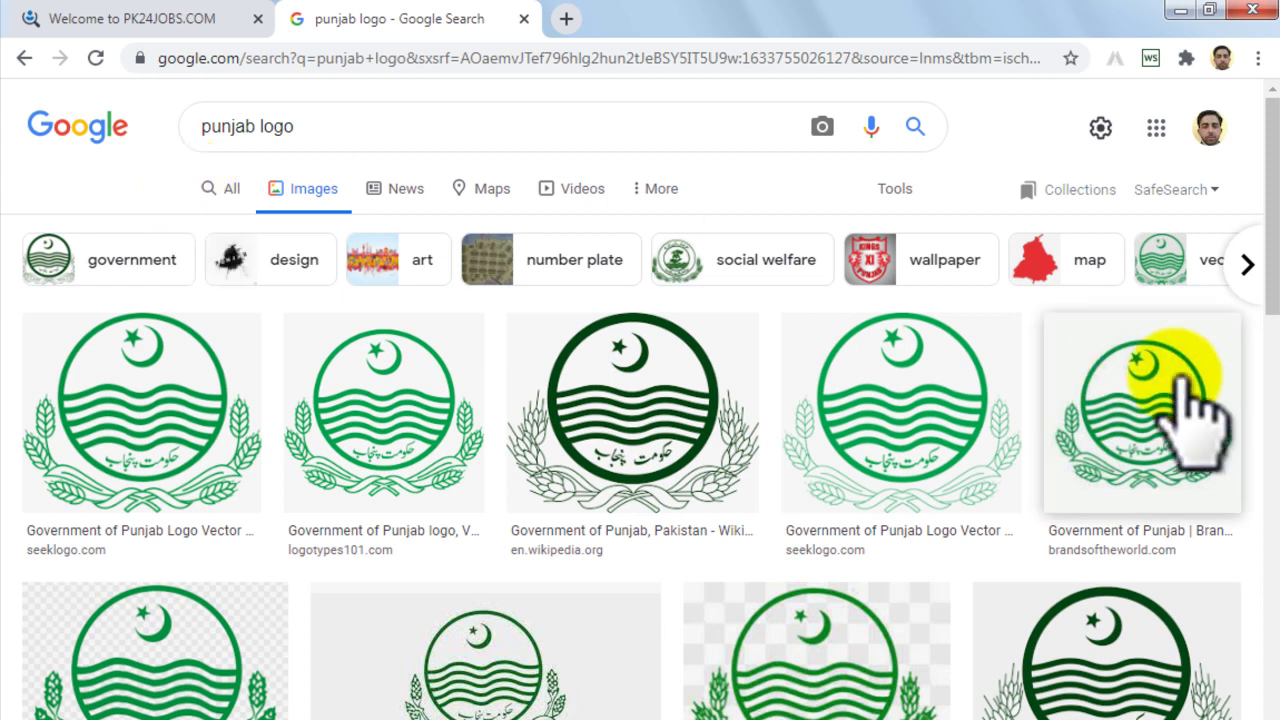
left_click(1120, 402)
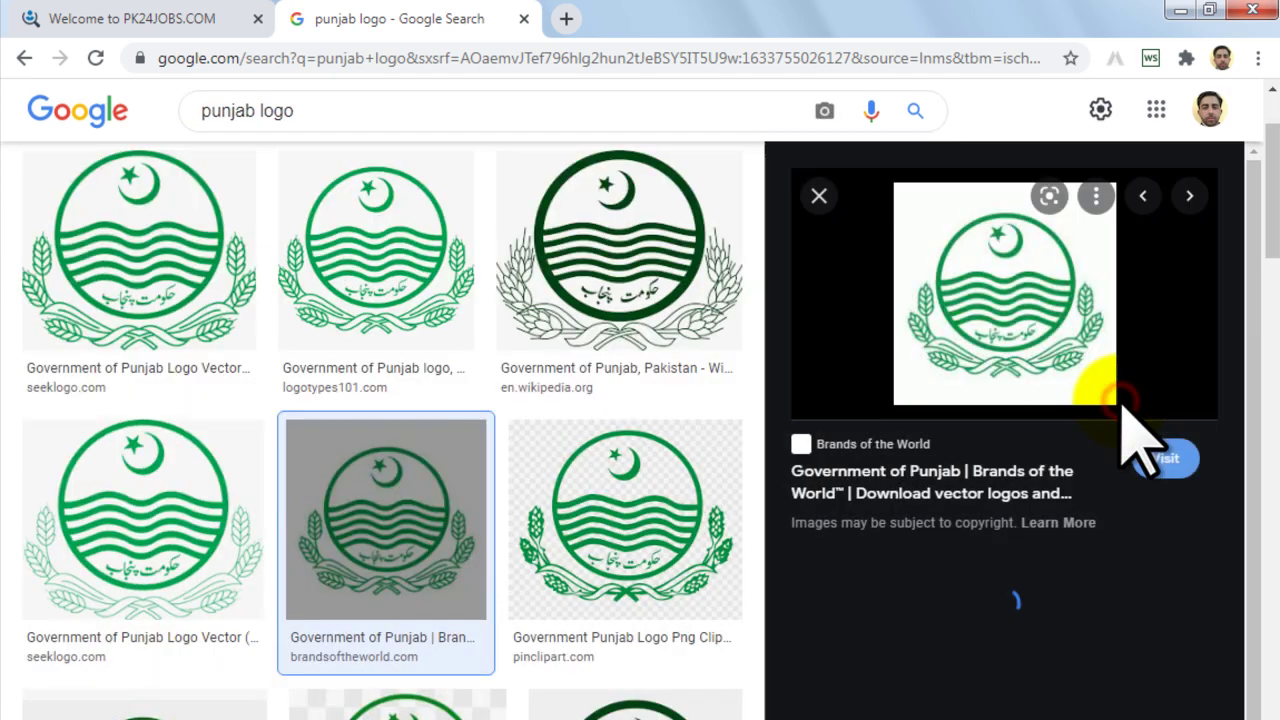
right_click(1014, 280)
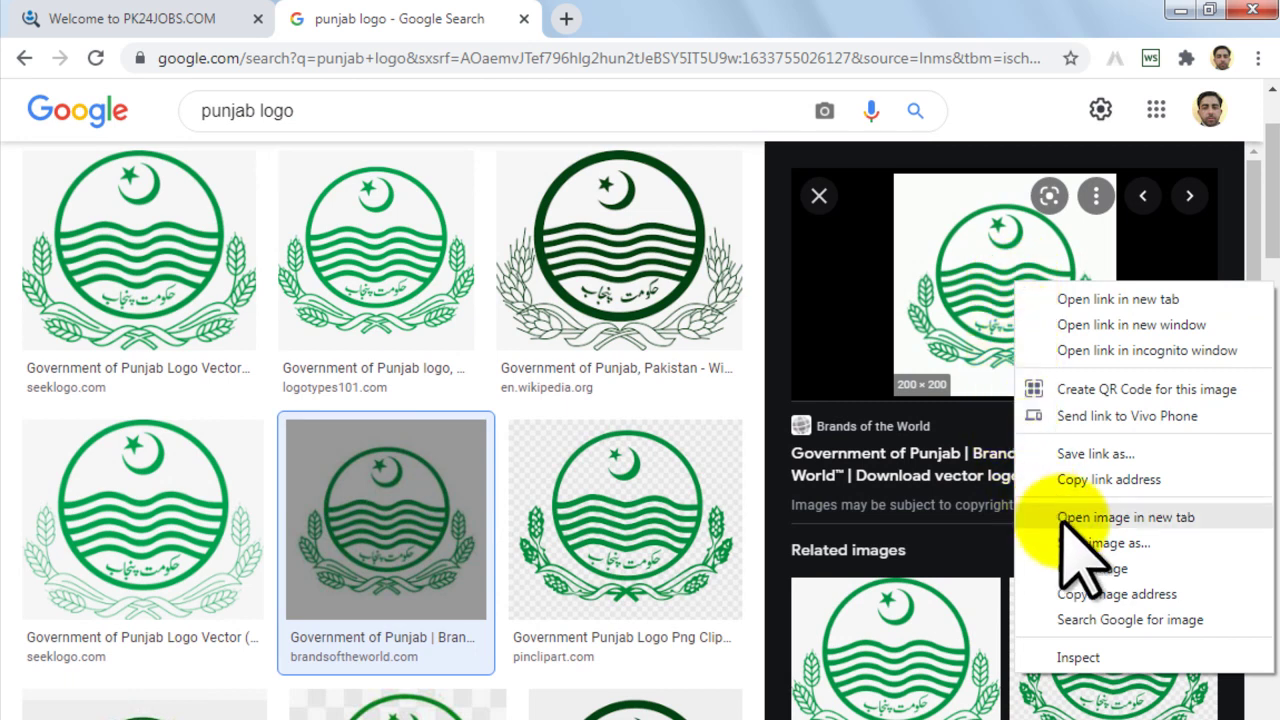
left_click(1100, 542)
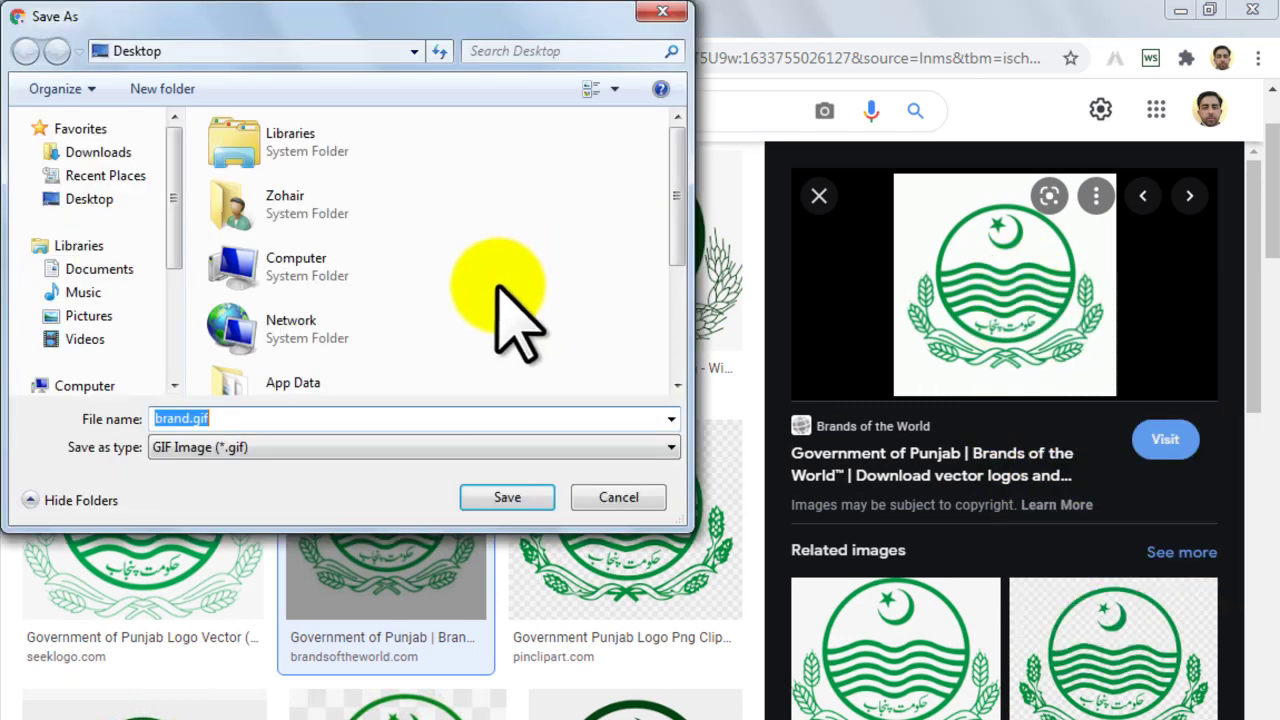
left_click(87, 199)
left_click(500, 499)
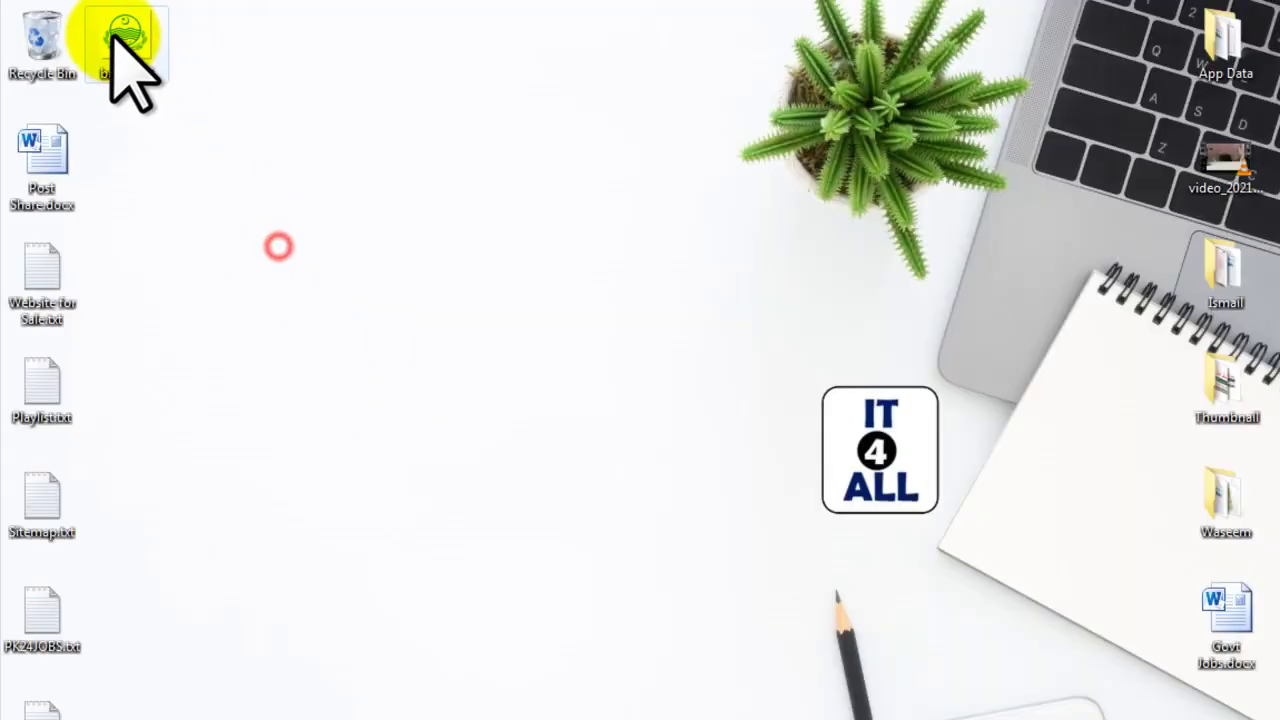
Step: Bring brand.gif from the desktop into the CorelDRAW drawing and scale it proportionally to about 66 by 66 px
left_click_drag(114, 34, 640, 364)
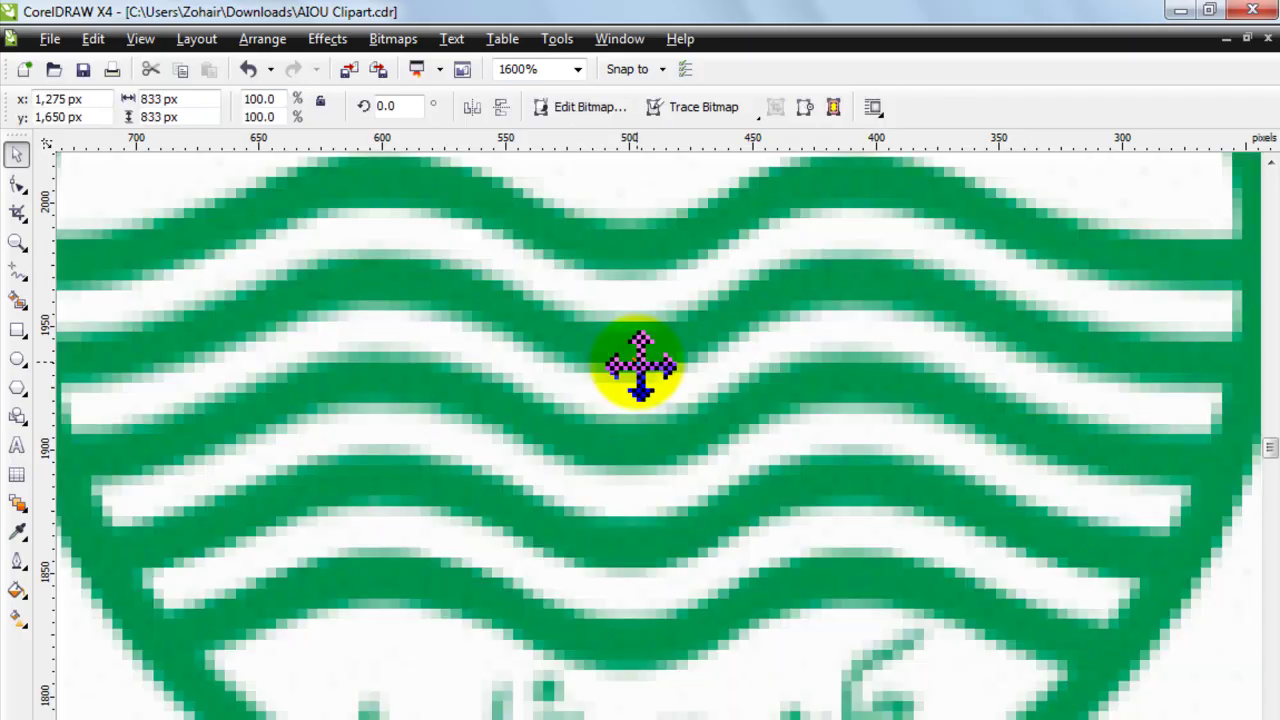
scroll(648, 420, "down", 2)
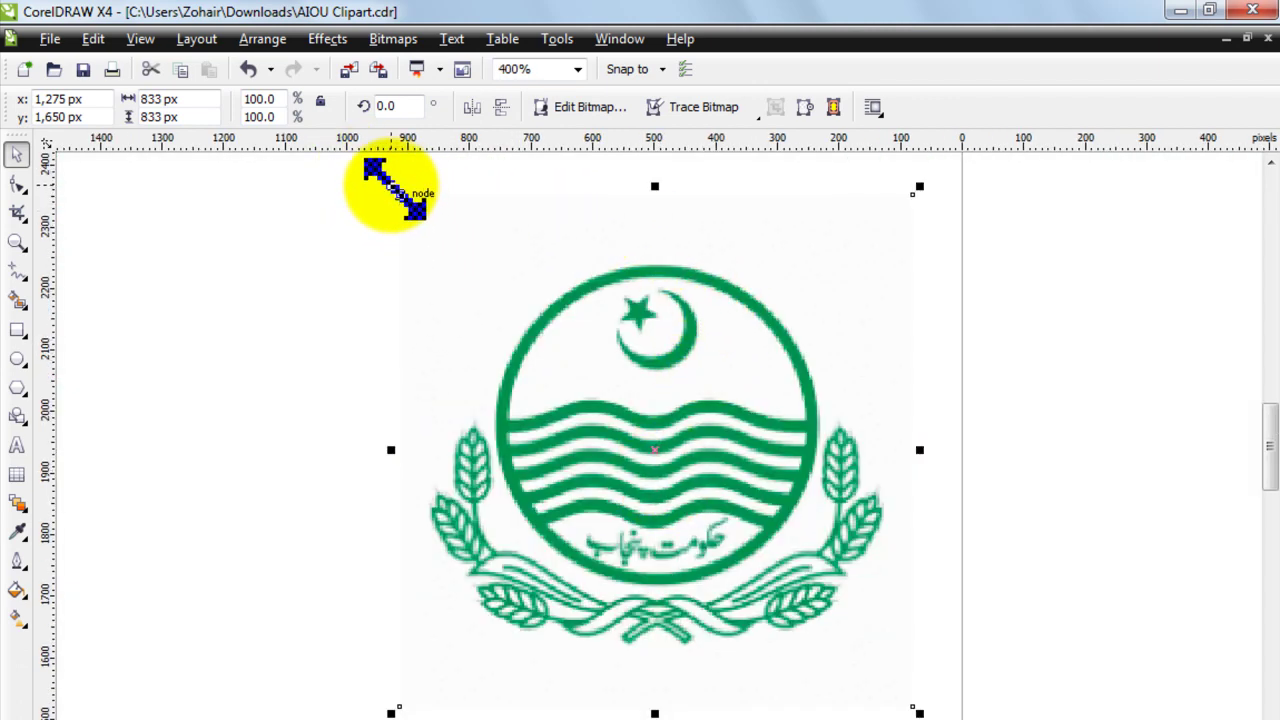
left_click_drag(410, 212, 870, 665)
Step: Move the emblem into the icon's white area, enlarge it to about 85 by 85 px and rest it on the green label
scroll(656, 450, "up", 2)
left_click_drag(656, 450, 617, 475)
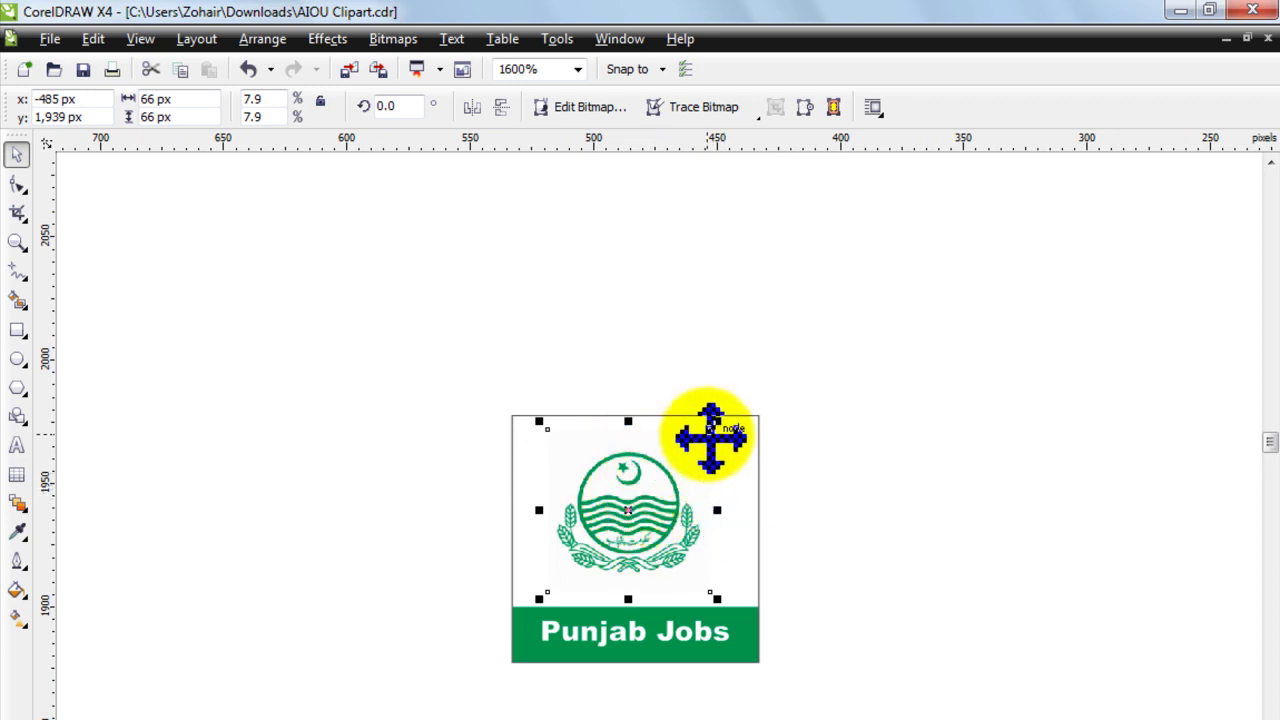
left_click_drag(714, 423, 741, 397)
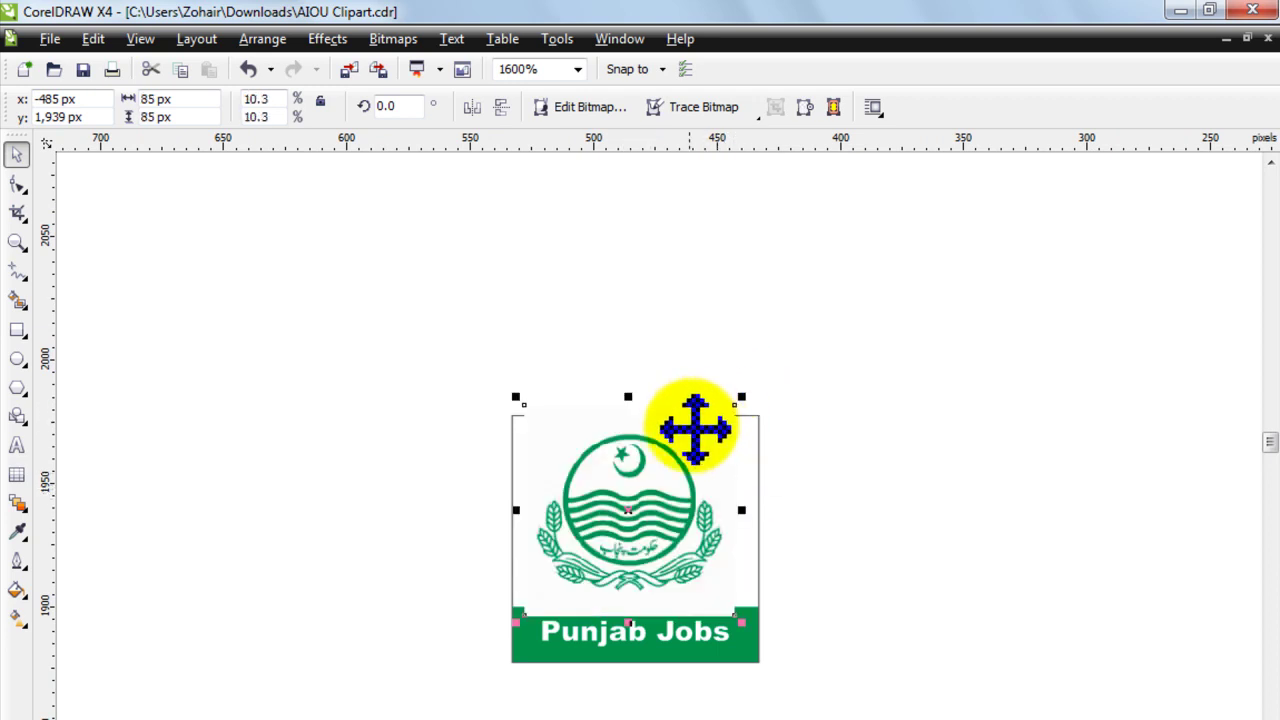
left_click_drag(666, 458, 668, 448)
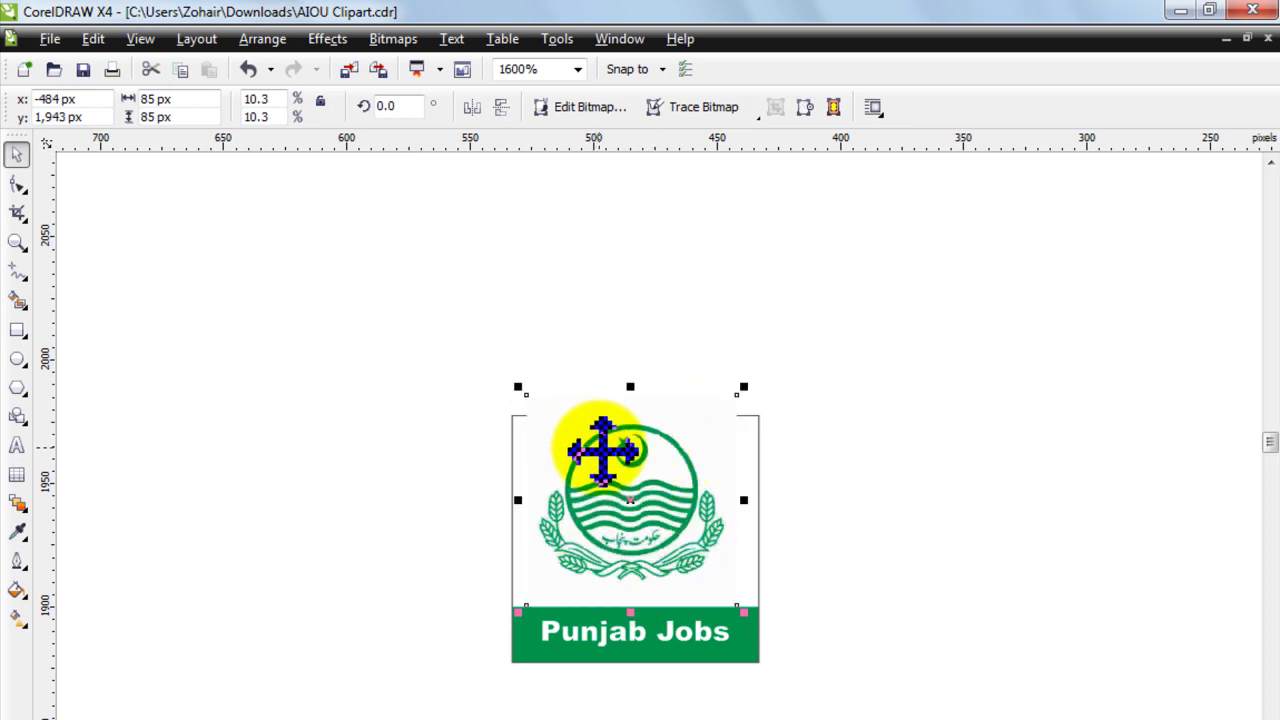
Step: Crop the emblem bitmap's blank upper margin with the Shape tool so it ends just inside the frame's top edge
left_click(18, 186)
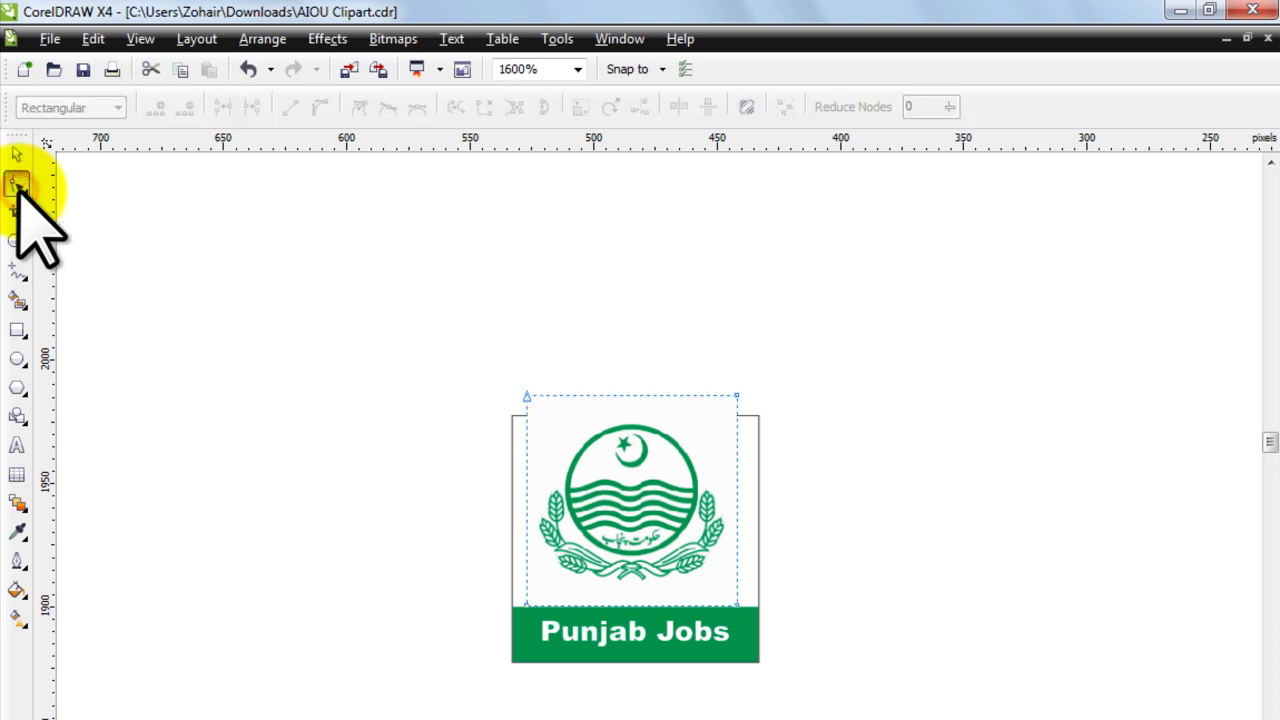
left_click(585, 428)
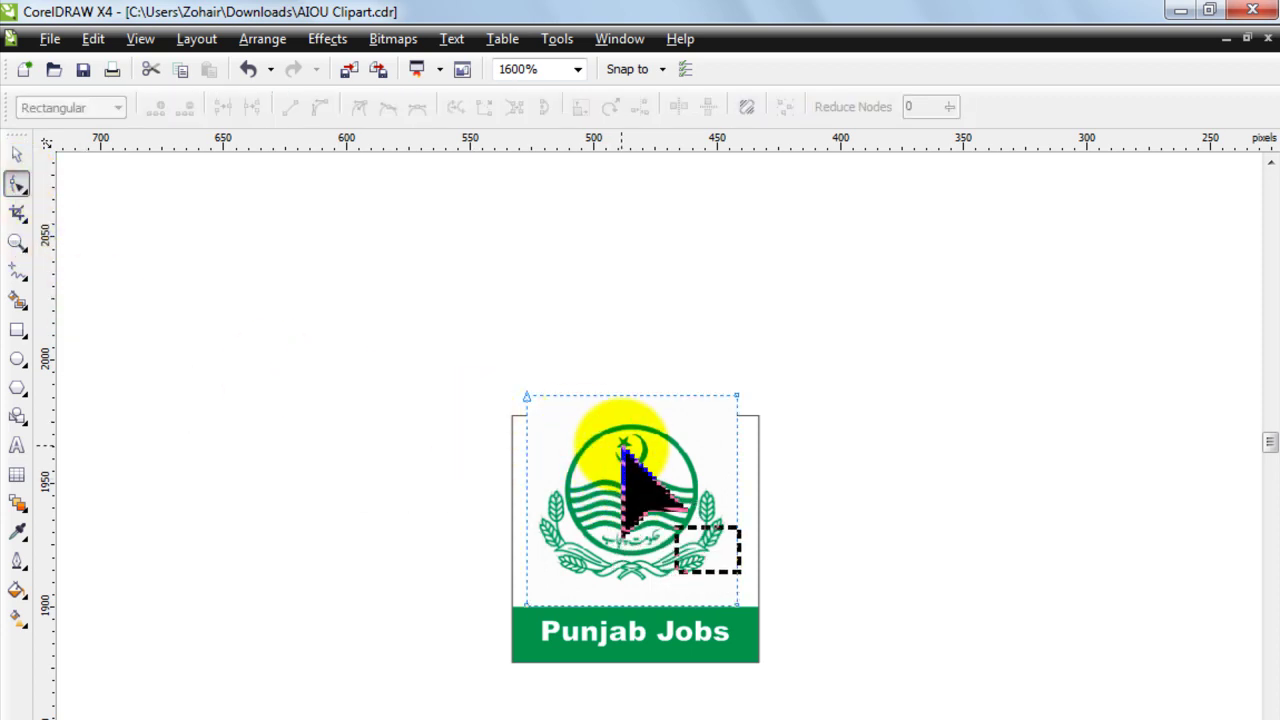
scroll(583, 420, "up", 1)
left_click_drag(312, 285, 985, 400)
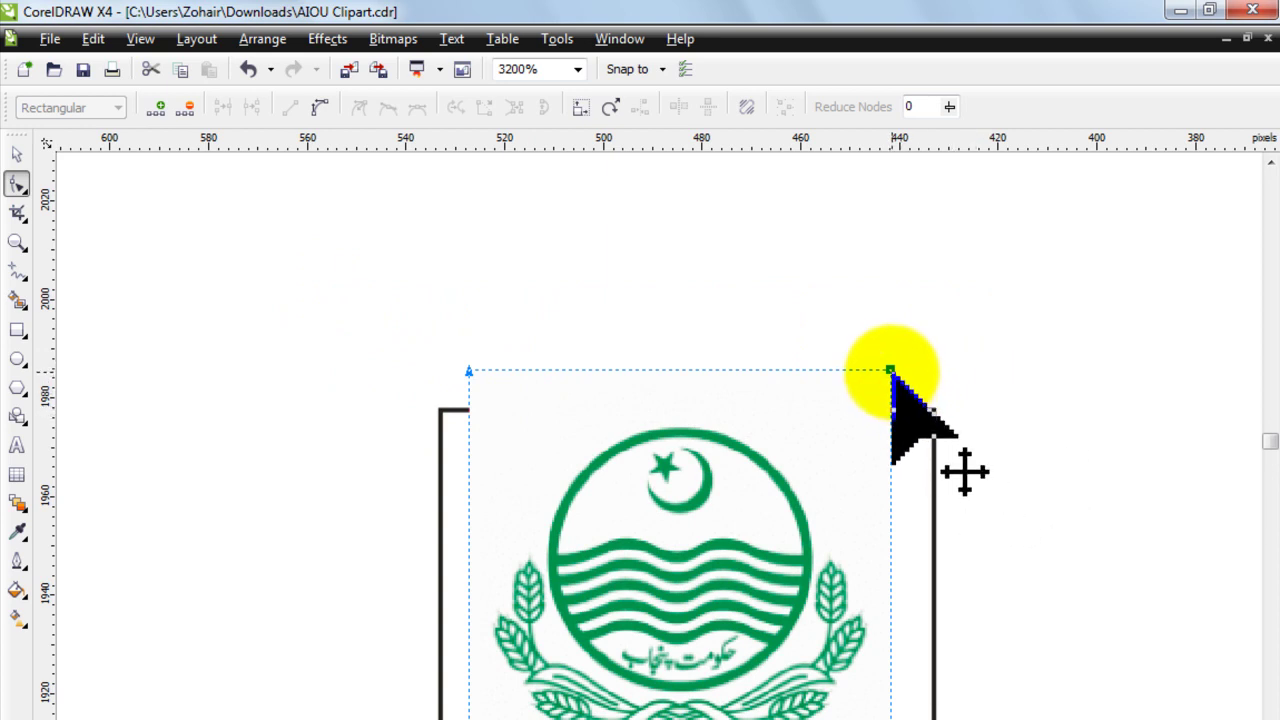
left_click_drag(891, 371, 894, 421)
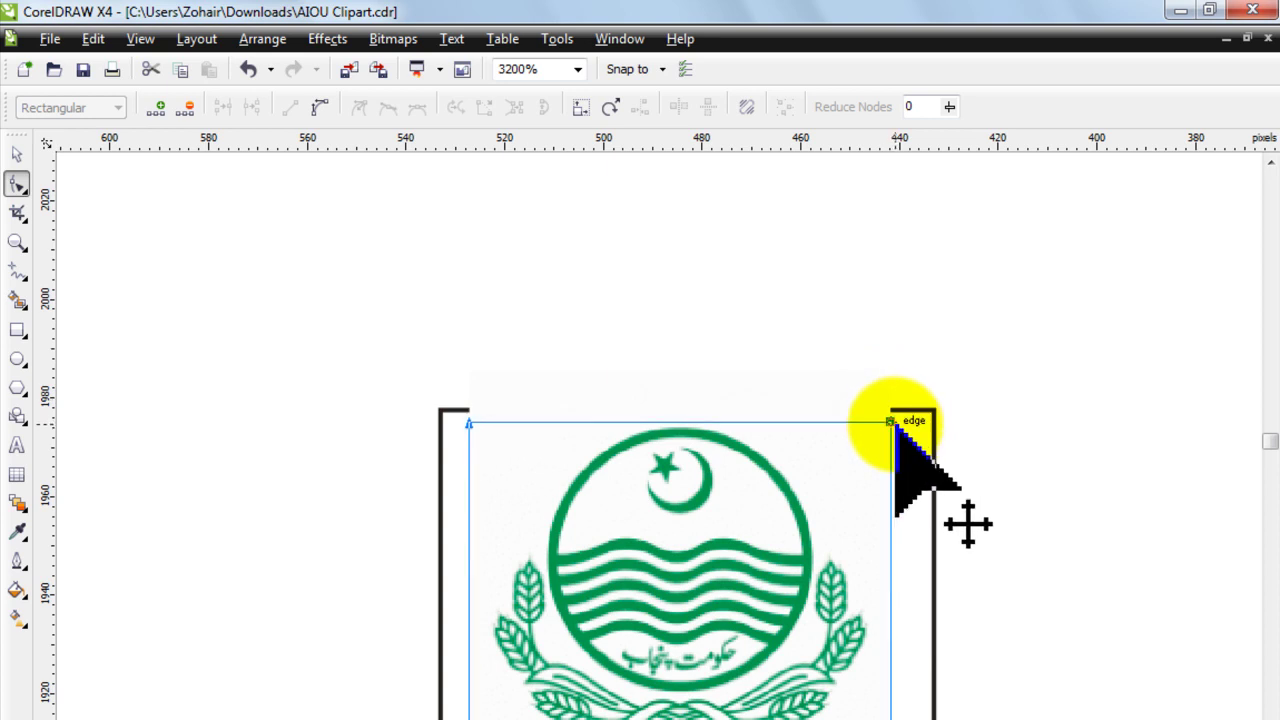
scroll(666, 549, "down", 1)
scroll(666, 543, "up", 1)
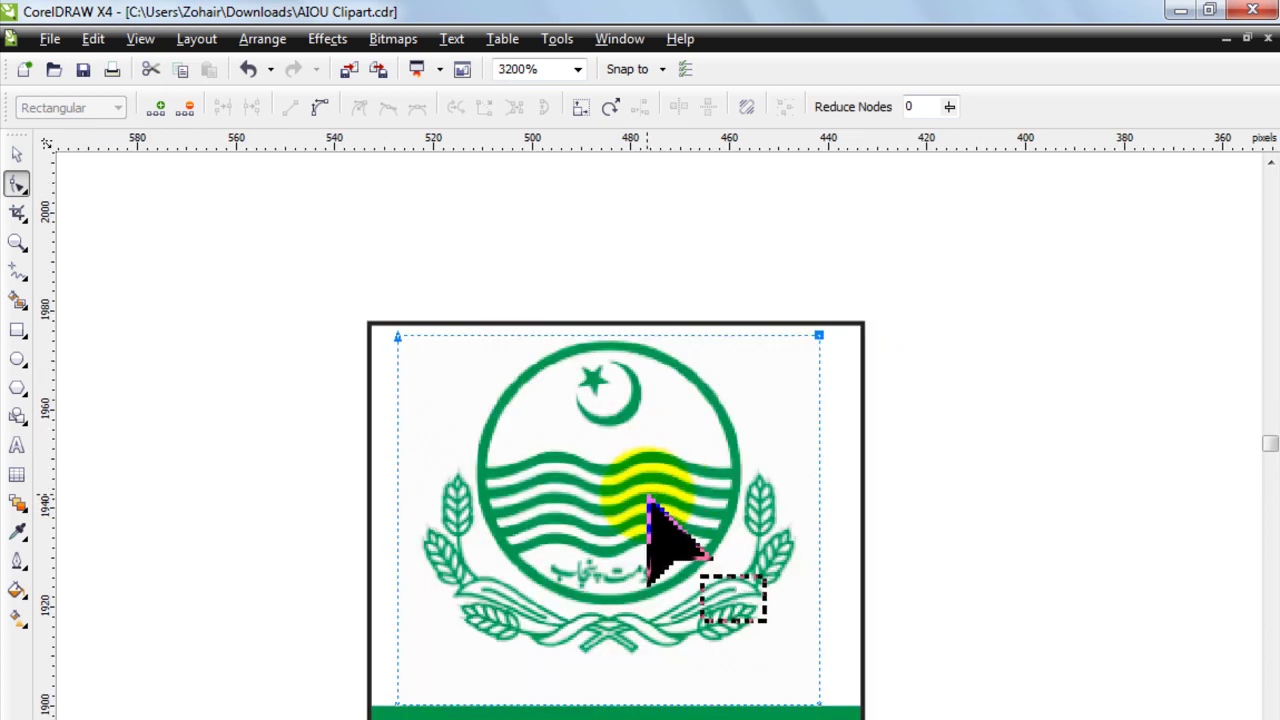
Step: Crop the emblem bitmap's blank lower margin to just below the wheat stems
left_click(345, 705)
left_click_drag(252, 660, 903, 702)
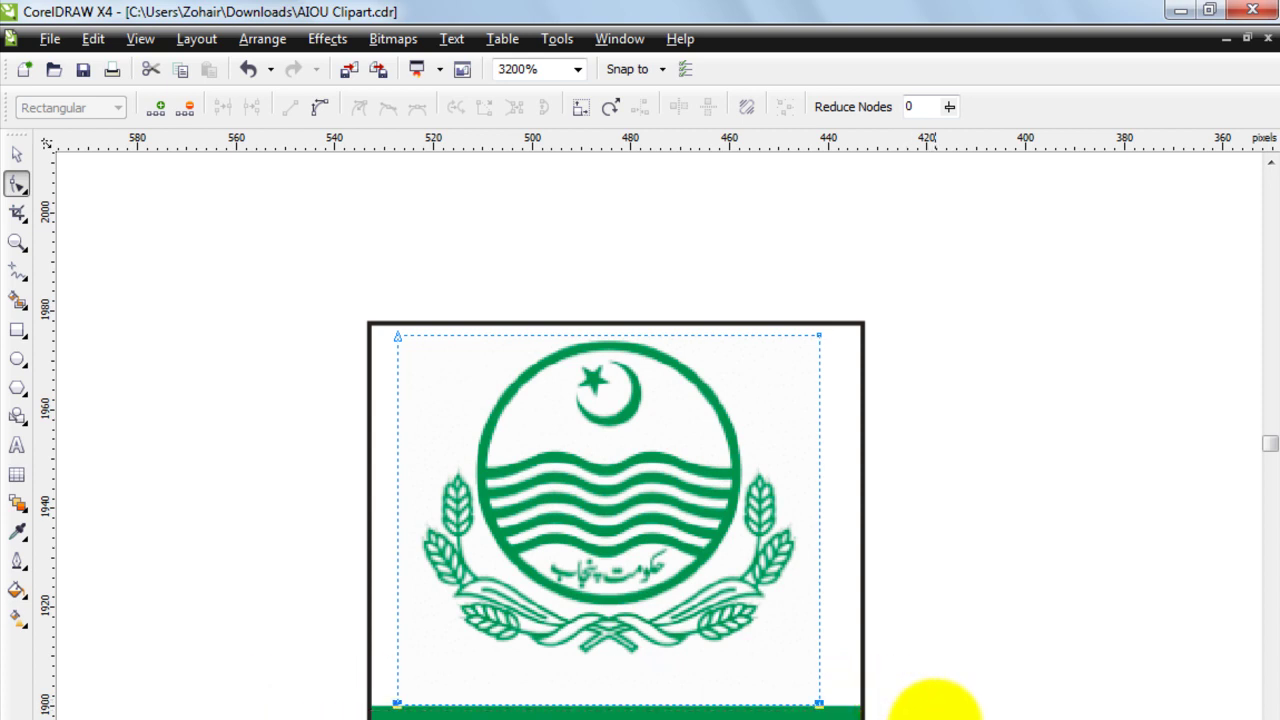
left_click_drag(819, 705, 818, 660)
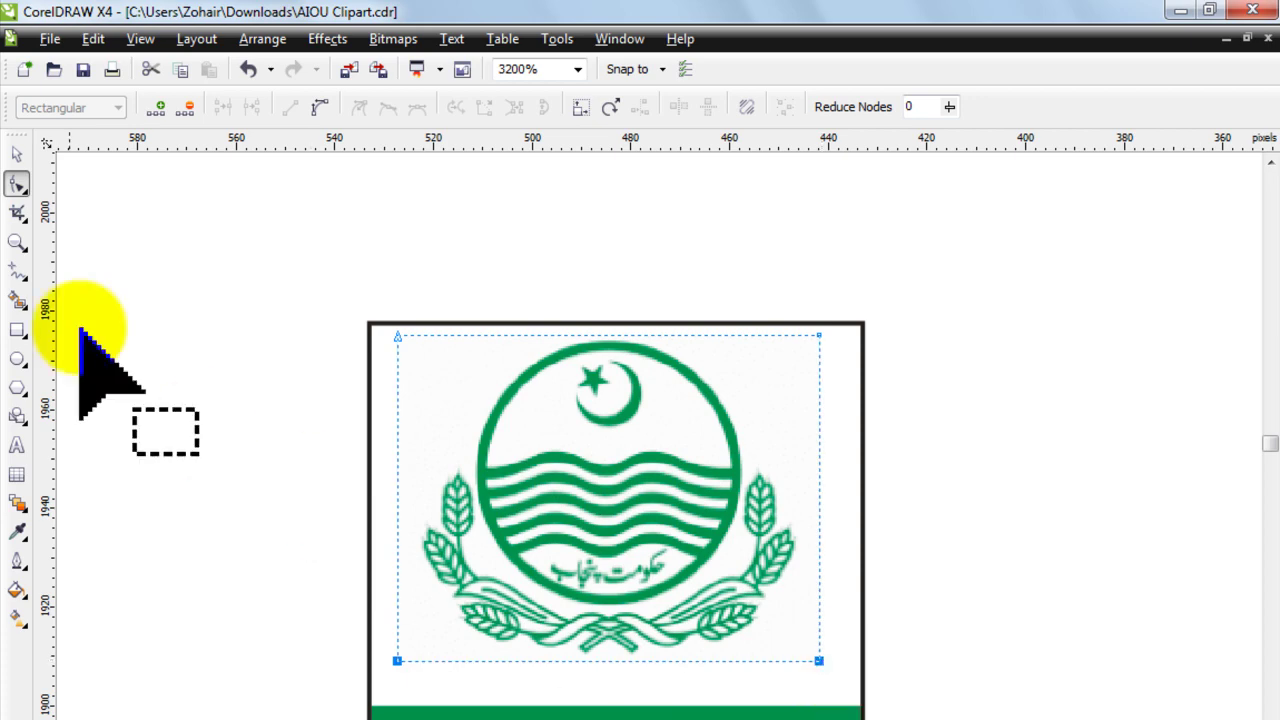
Step: Enlarge the cropped emblem slightly and roughly centre it in the white area above the green label
left_click(16, 155)
left_click_drag(825, 668, 837, 680)
mouse_move(671, 594)
left_mouse_down()
mouse_move(680, 605)
mouse_move(657, 600)
mouse_move(677, 594)
mouse_move(675, 605)
left_mouse_up()
left_click(961, 573)
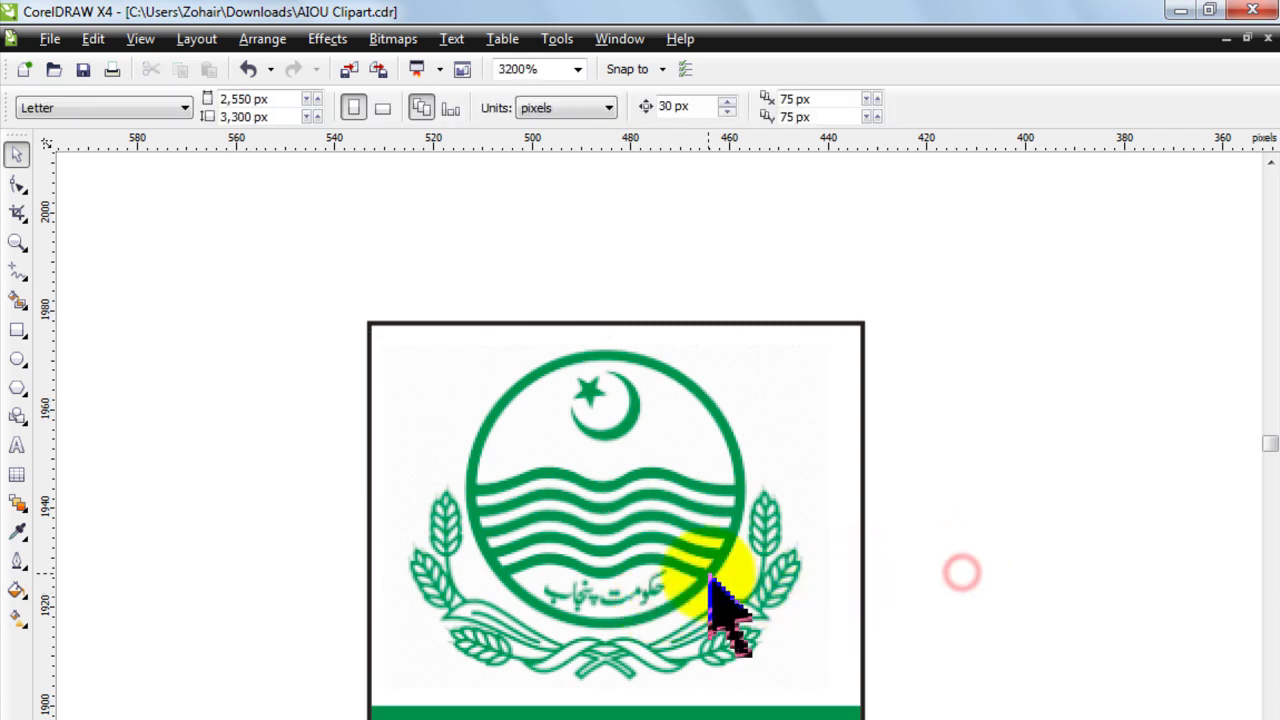
Step: Start exporting the finished Punjab Jobs icon to the Desktop with the file name 1
scroll(655, 478, "down", 2)
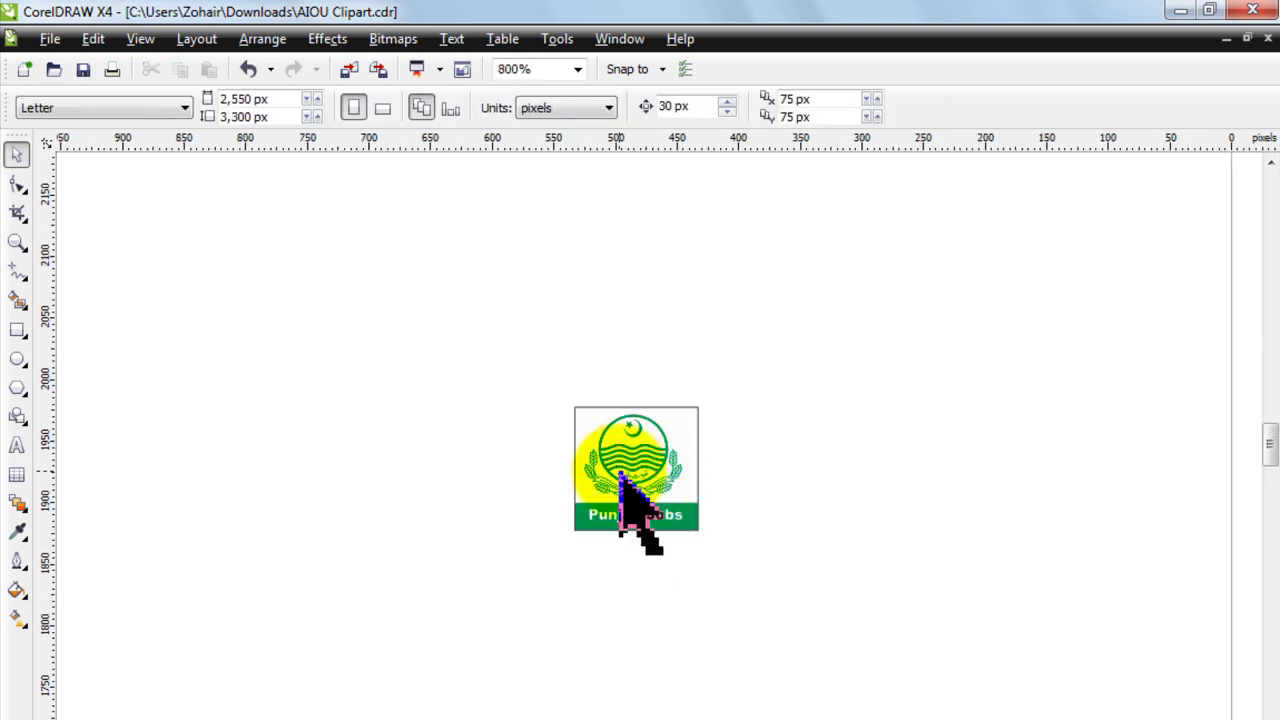
scroll(653, 478, "up", 1)
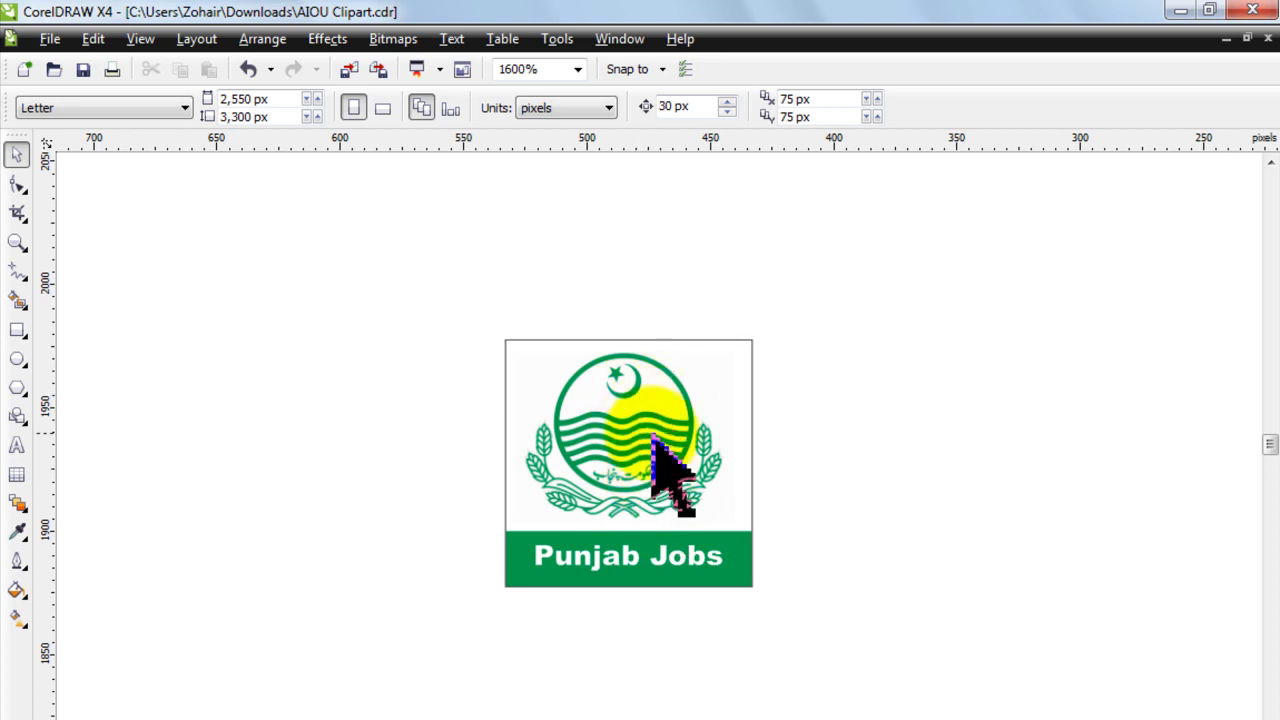
left_click(48, 39)
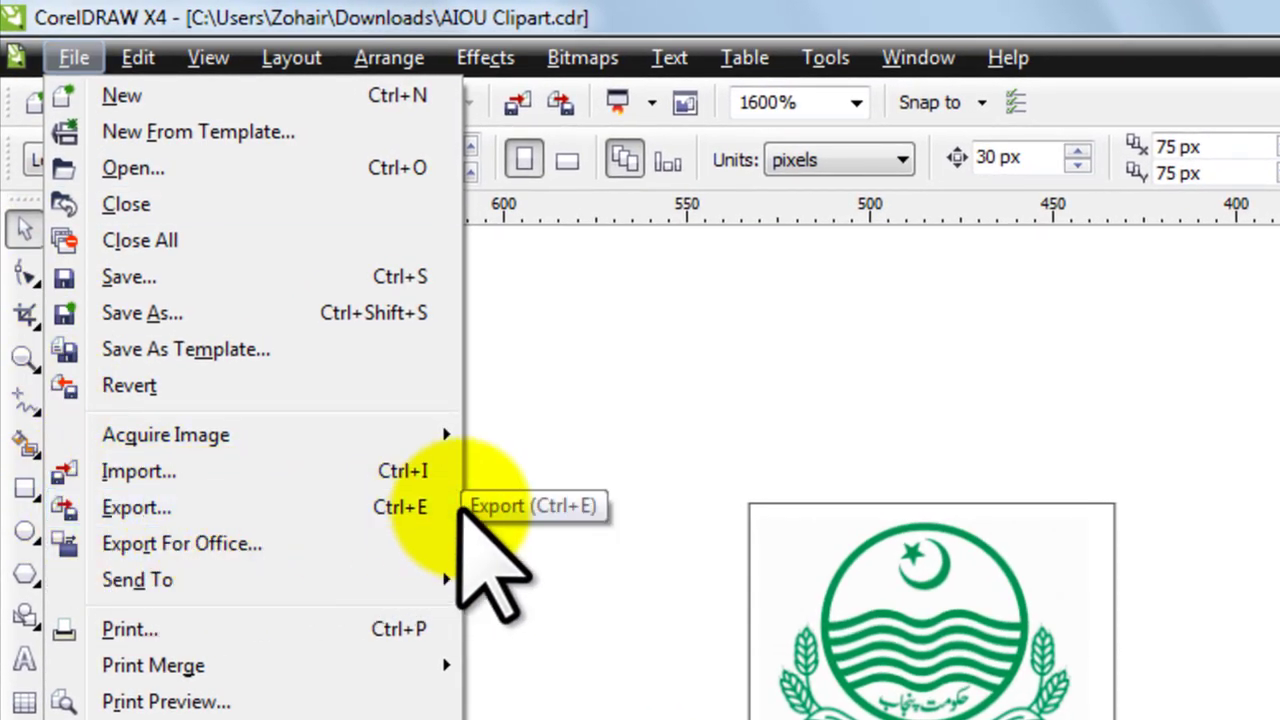
left_click(405, 505)
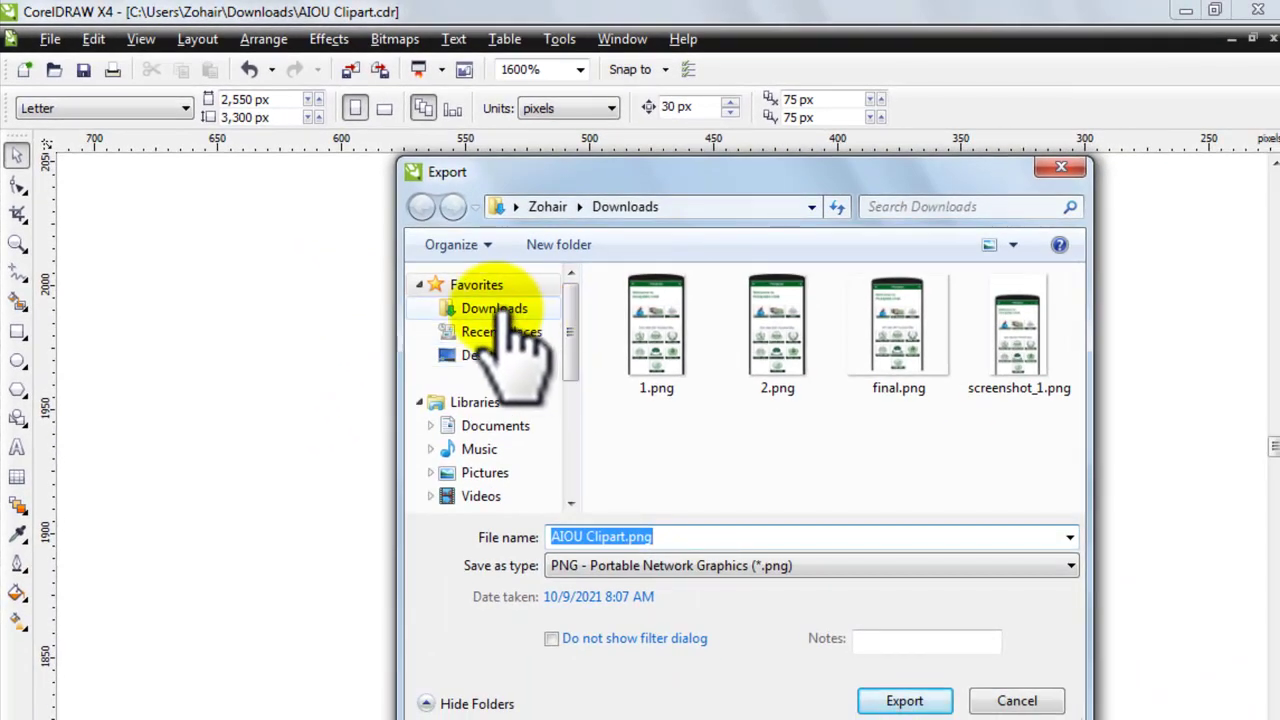
left_click(486, 358)
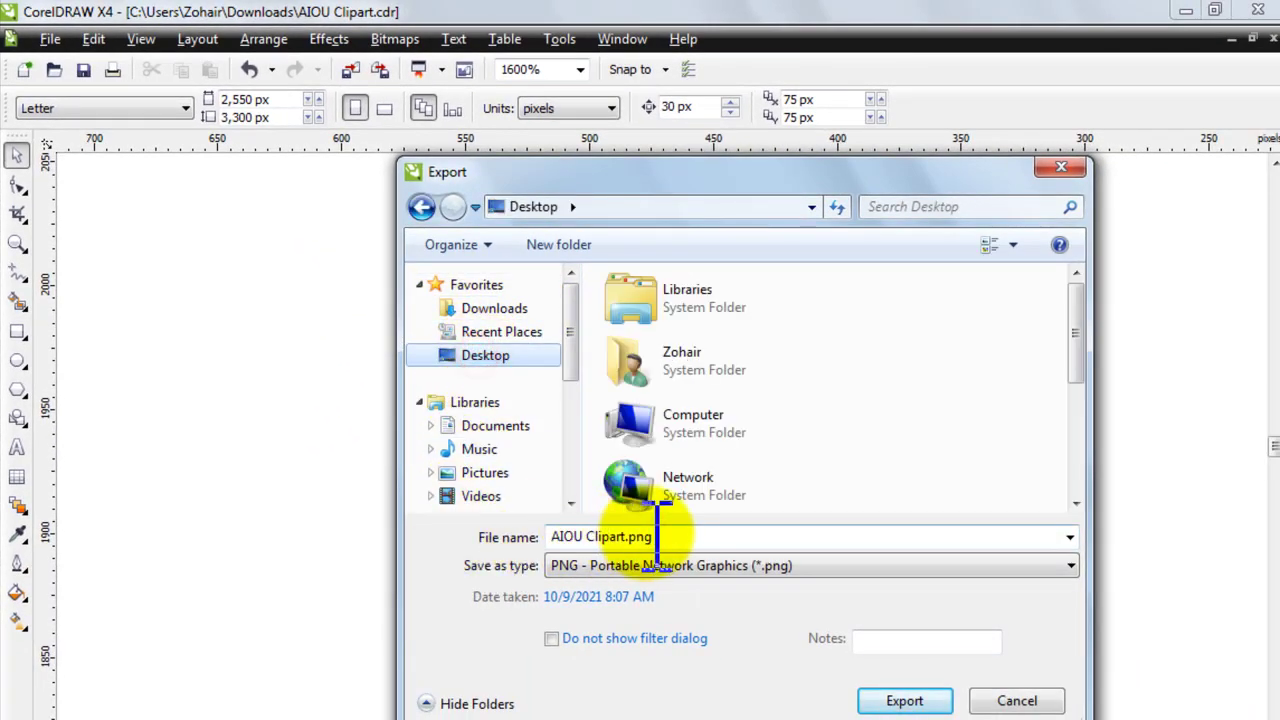
left_click(698, 538)
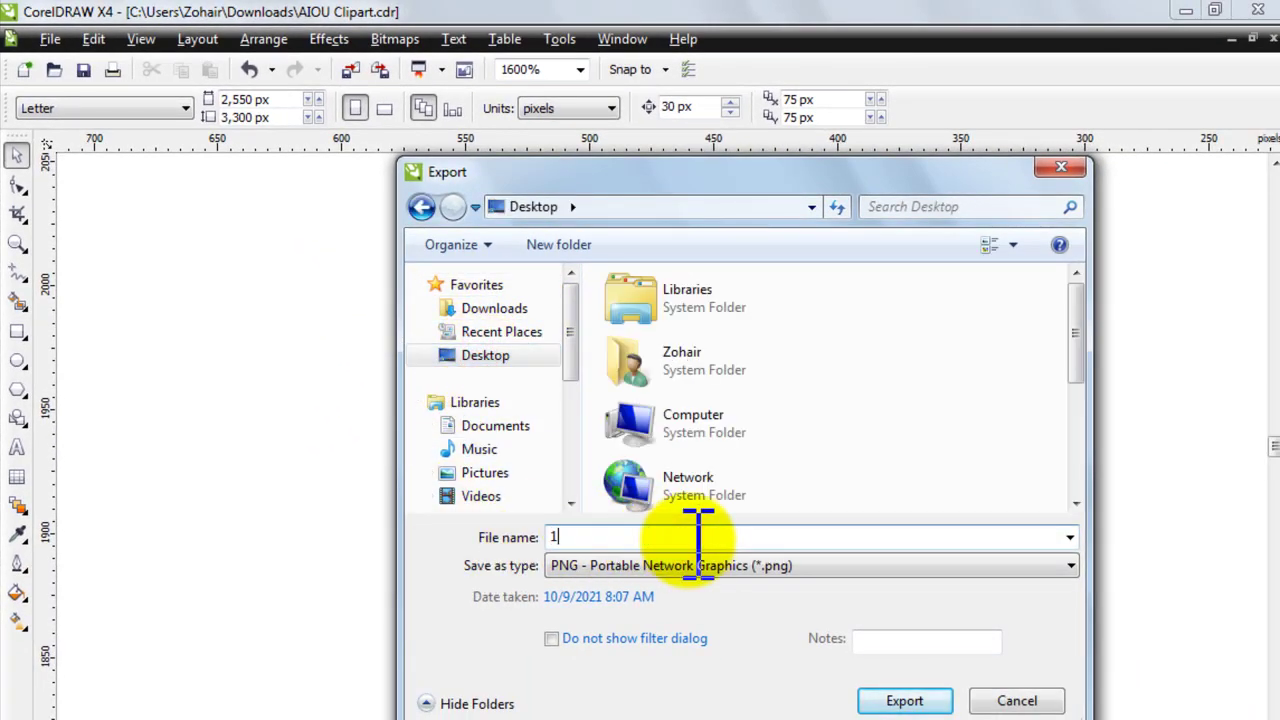
type("1")
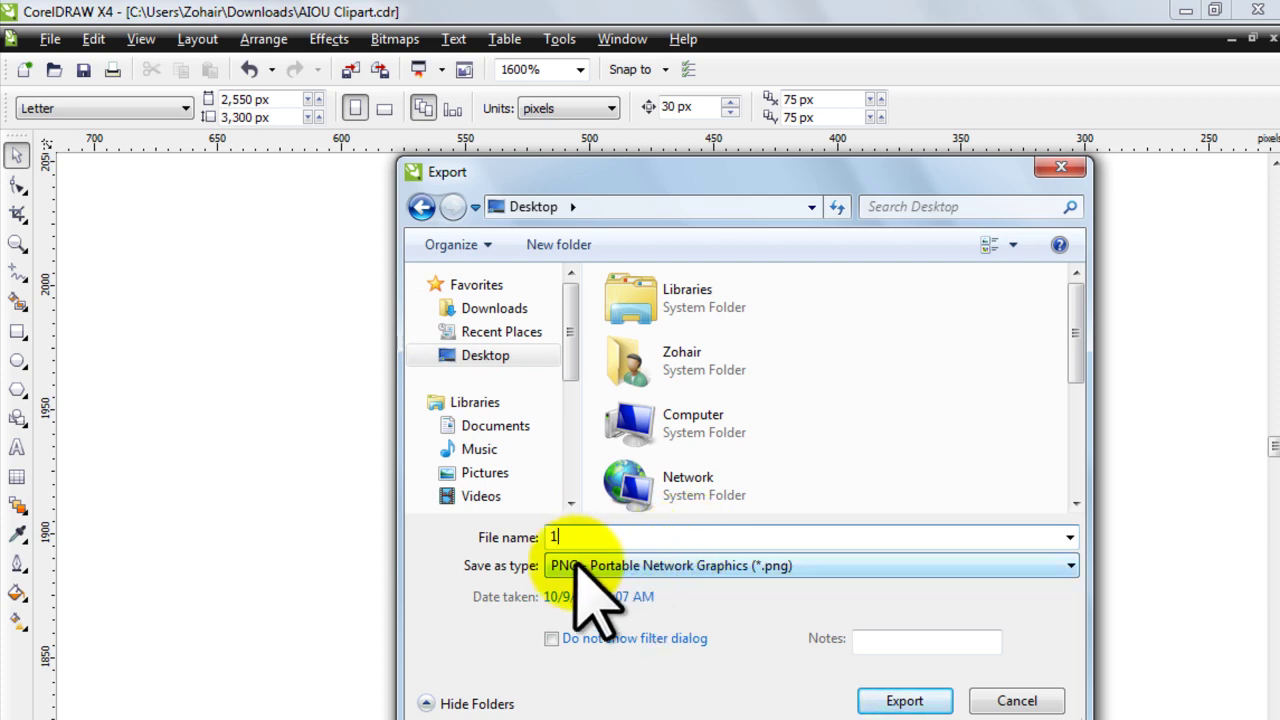
Step: Choose the JPG - JPEG Bitmaps format and complete the export with the default bitmap conversion and JPEG settings
left_click(728, 568)
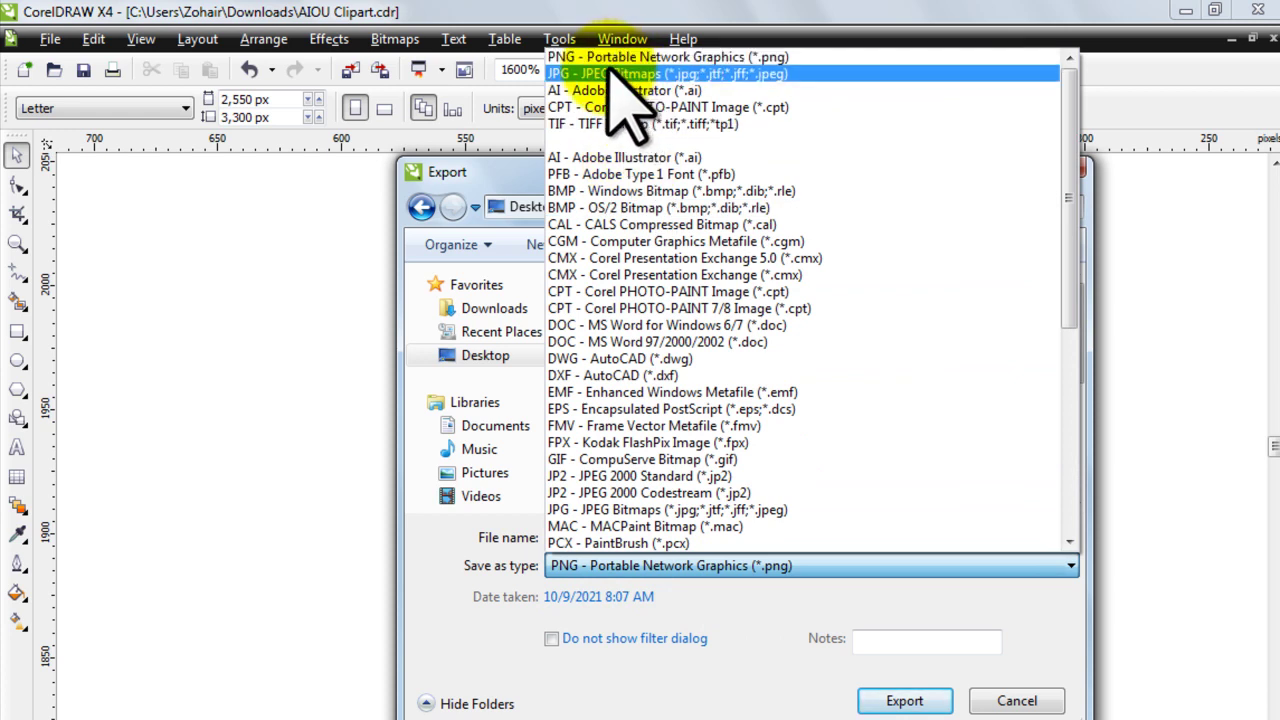
left_click(685, 74)
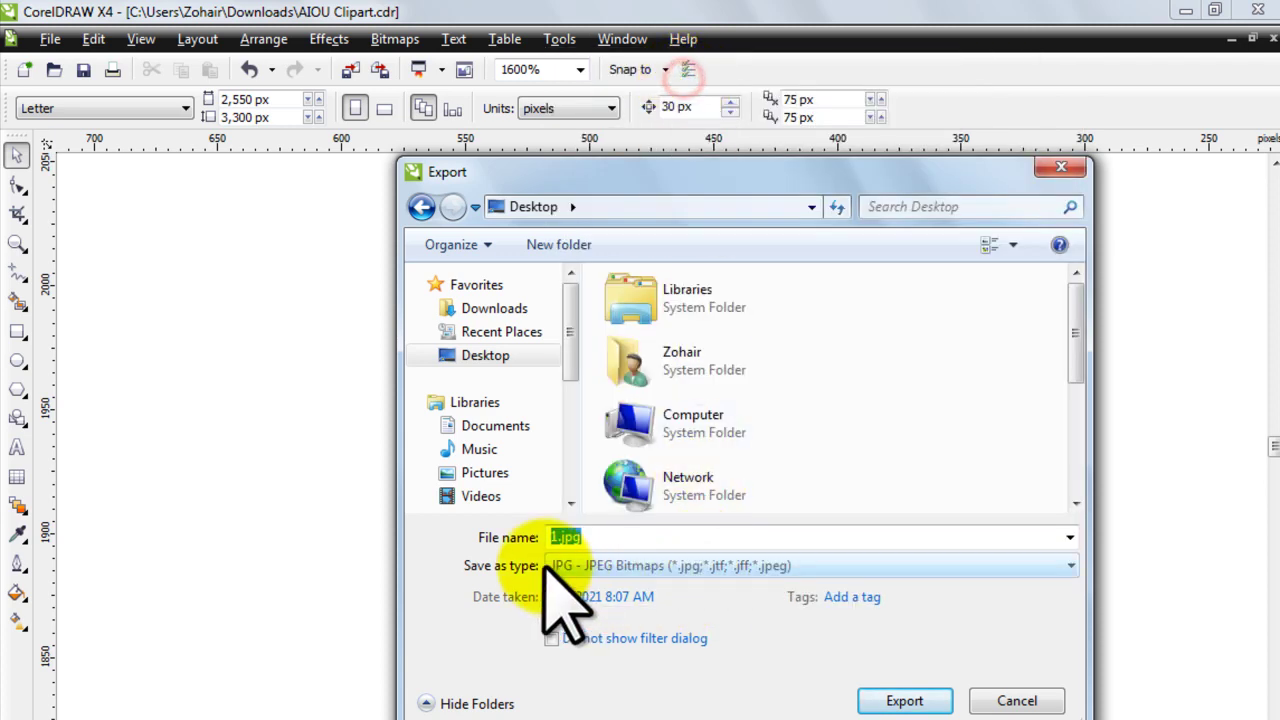
left_click(906, 702)
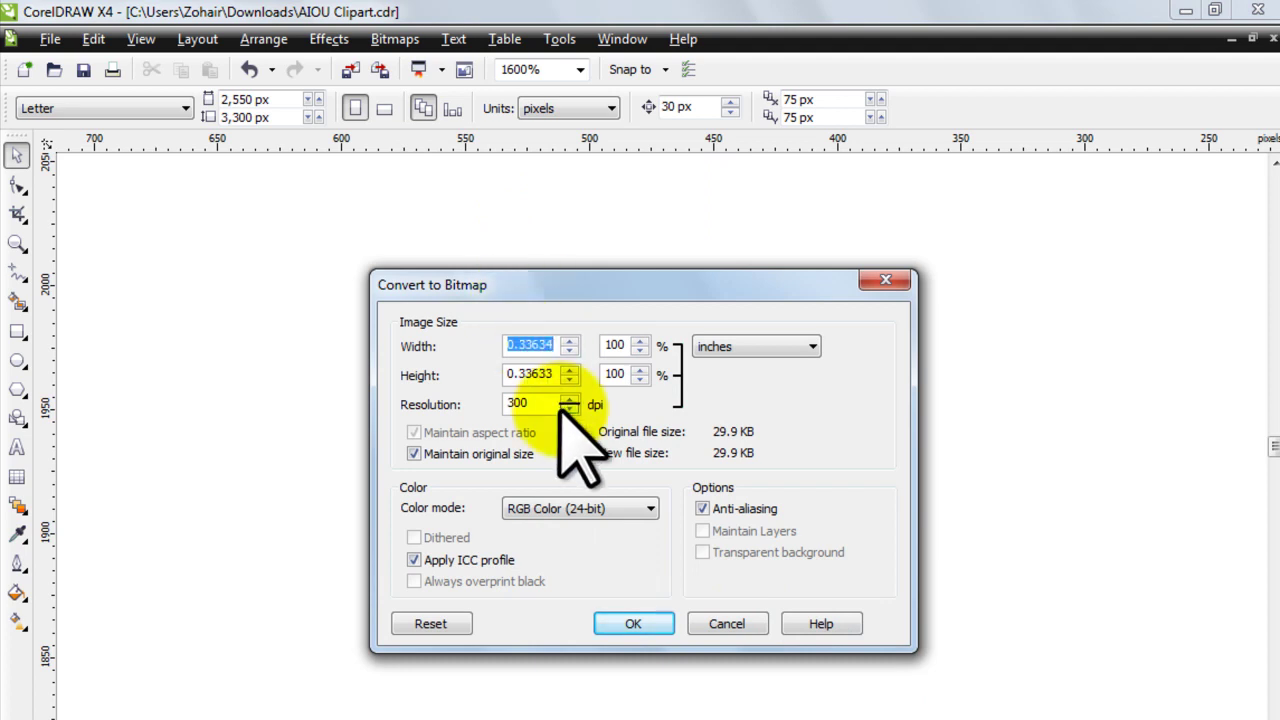
left_click(633, 623)
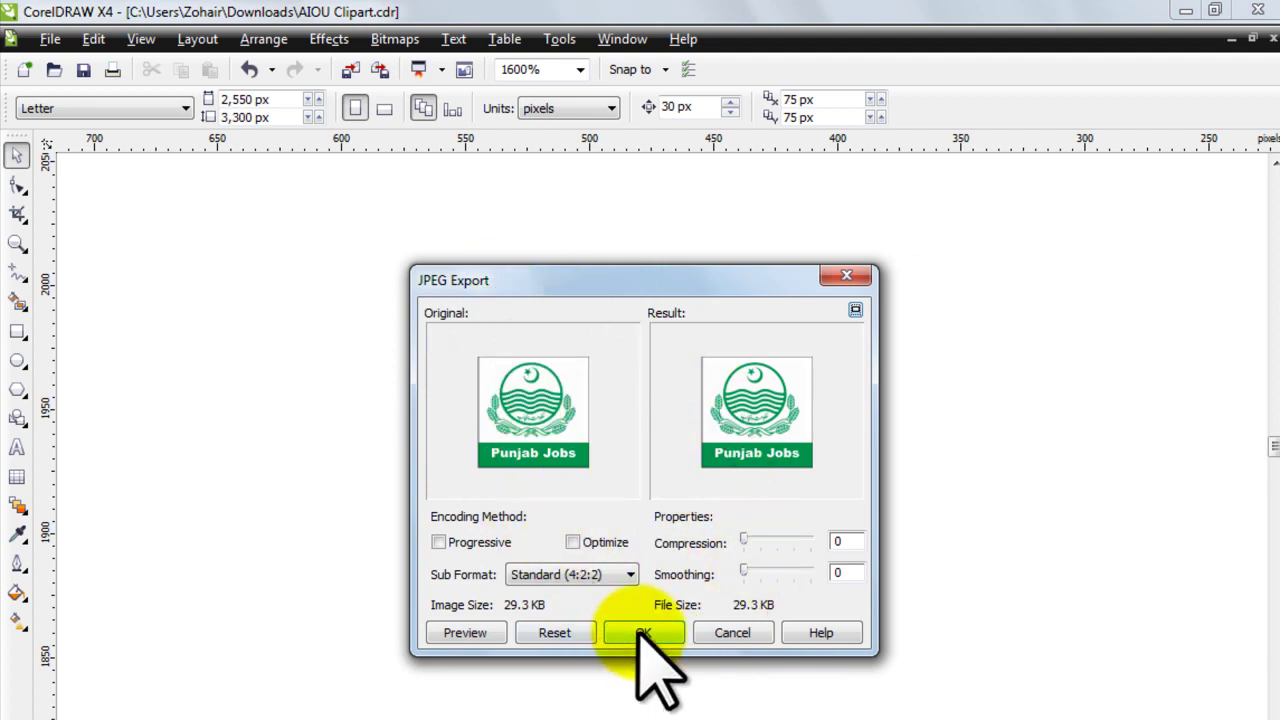
left_click(641, 631)
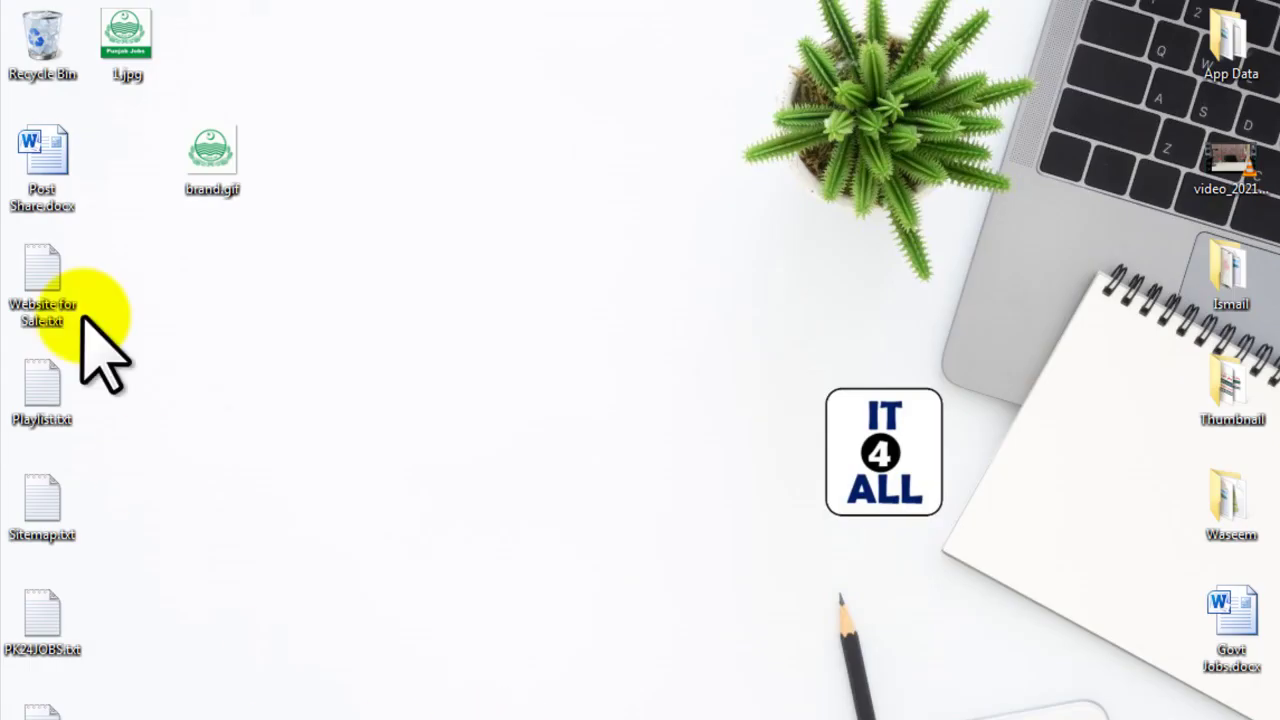
Step: On the Windows desktop, place 1.jpg in an empty area, open it to inspect the exported icon, and close the viewer
left_click_drag(205, 150, 460, 258)
double_click(461, 258)
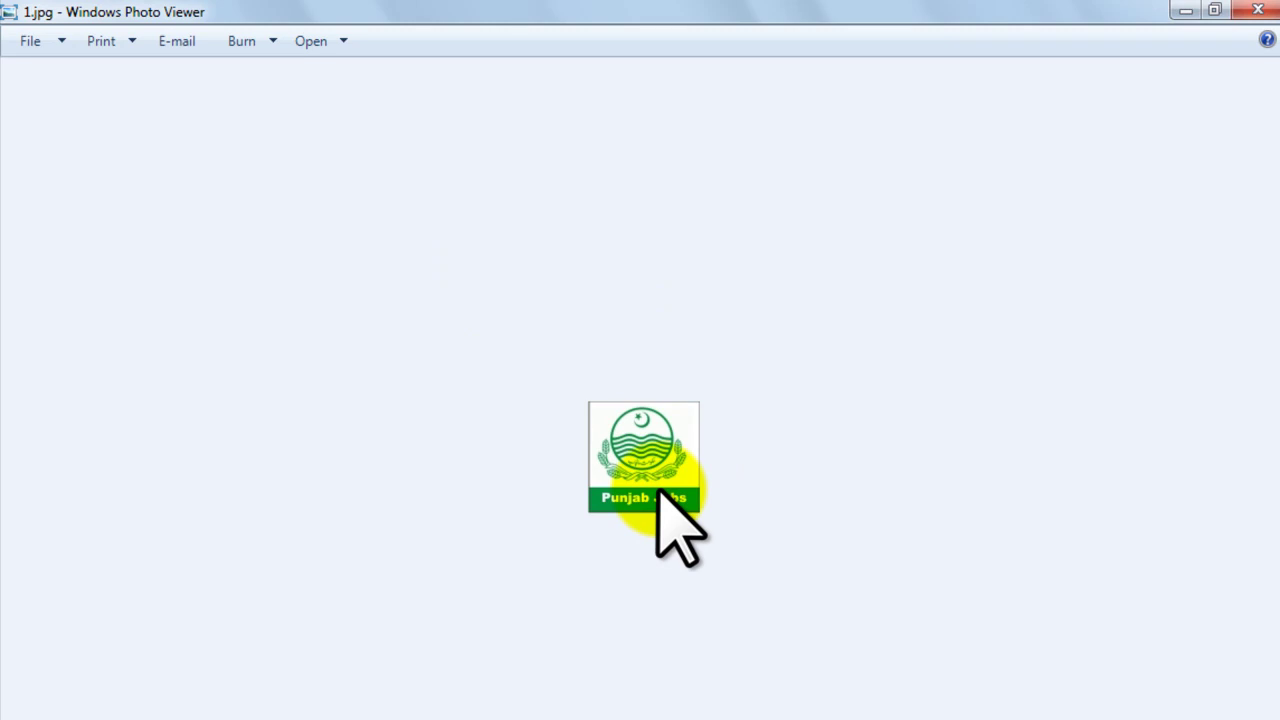
left_click(1260, 12)
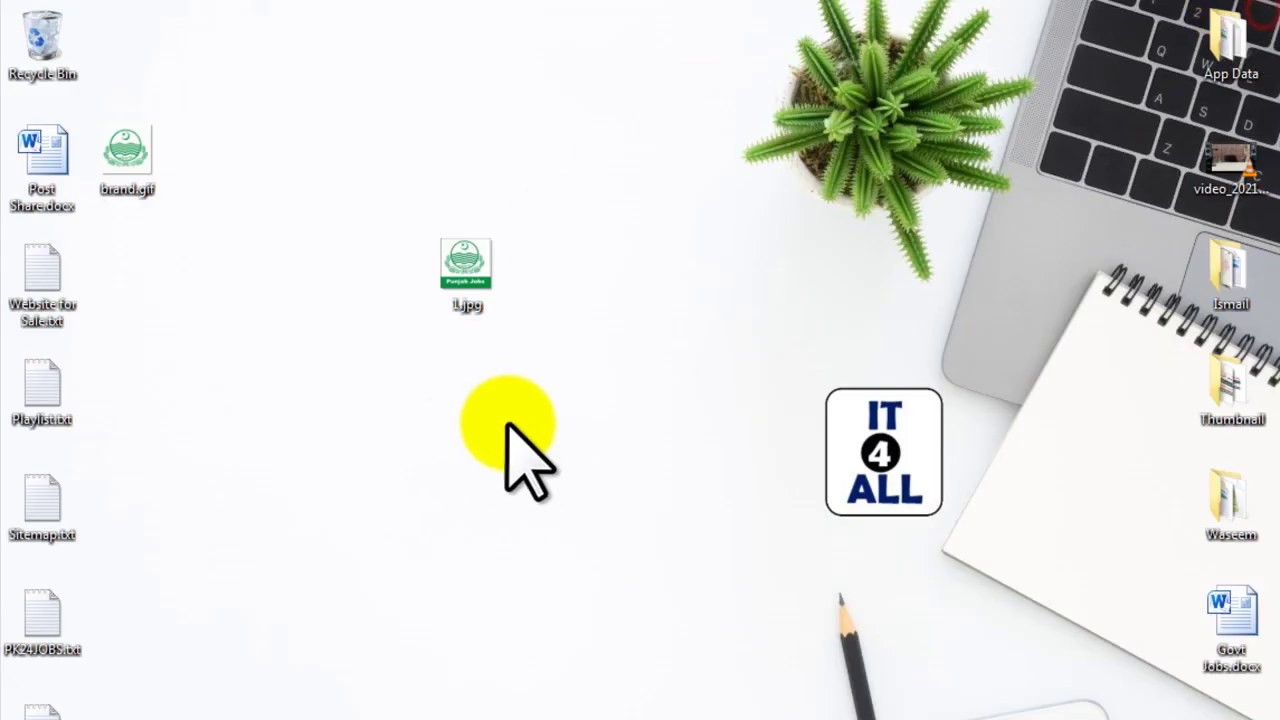
Step: Switch back to CorelDRAW and replace the text on the green label with "KPK Jobs"
mouse_move(721, 718)
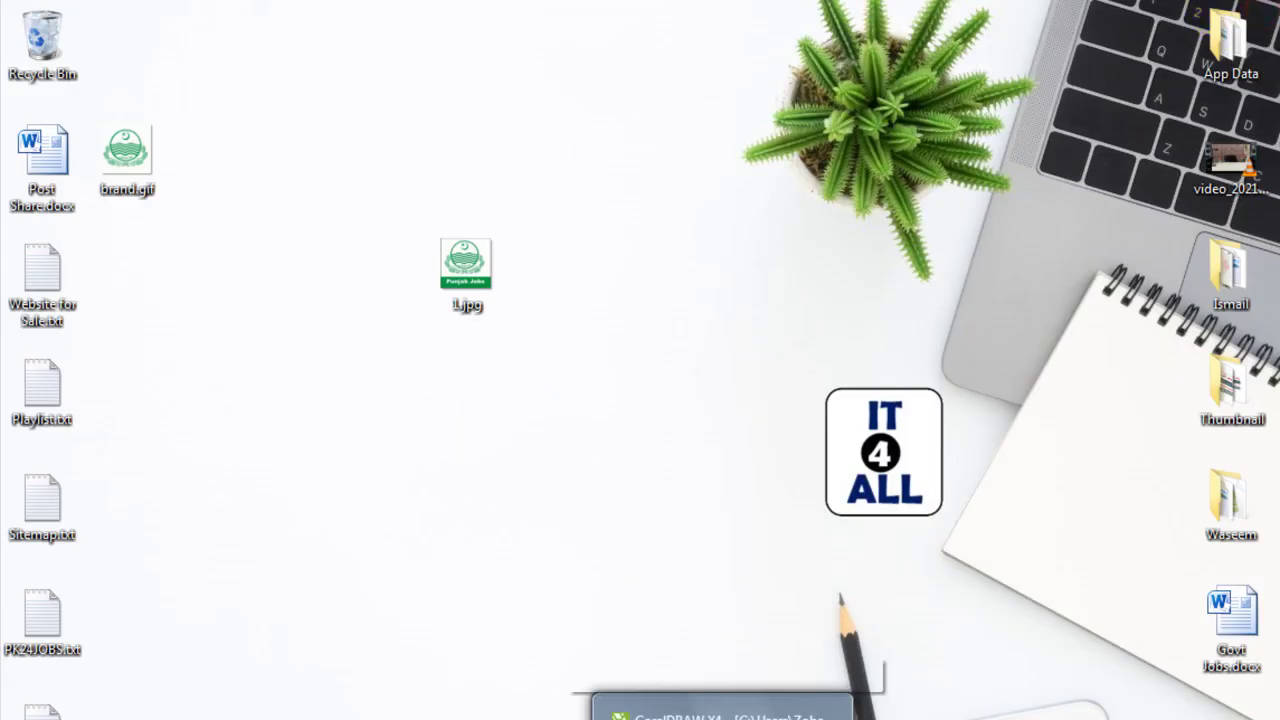
left_click(690, 702)
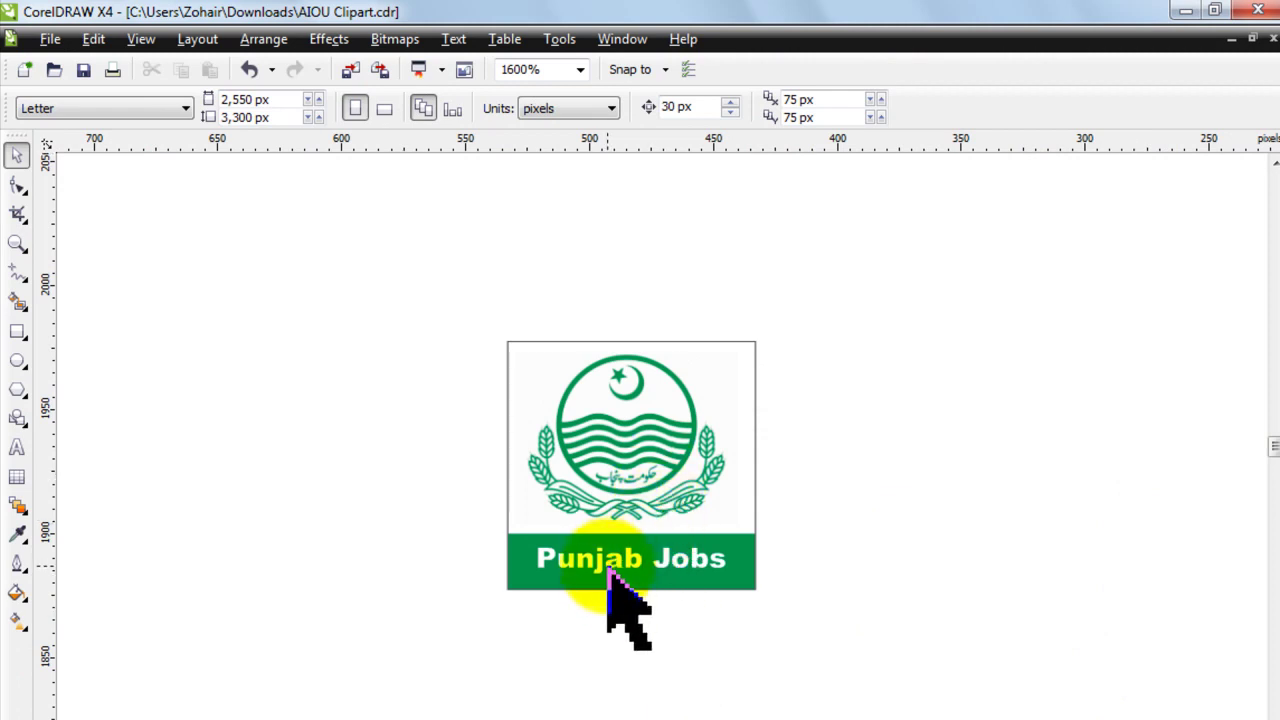
left_click(617, 569)
double_click(618, 560)
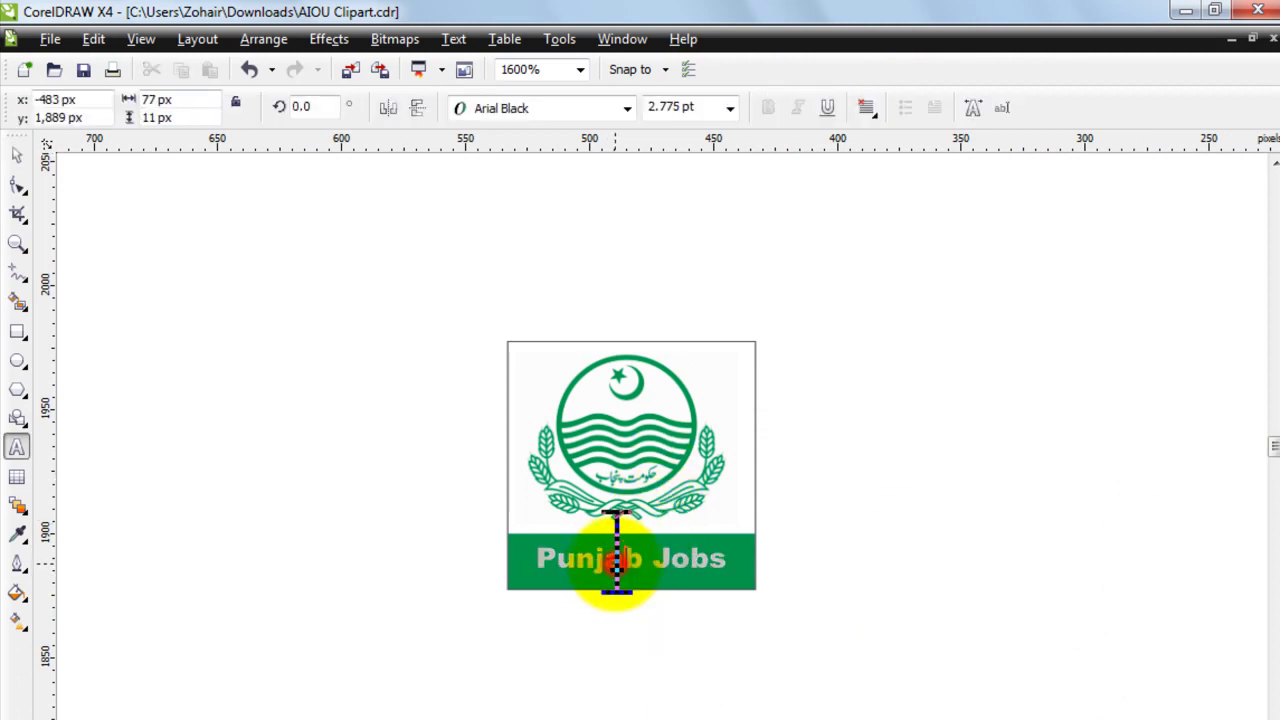
left_click(670, 662)
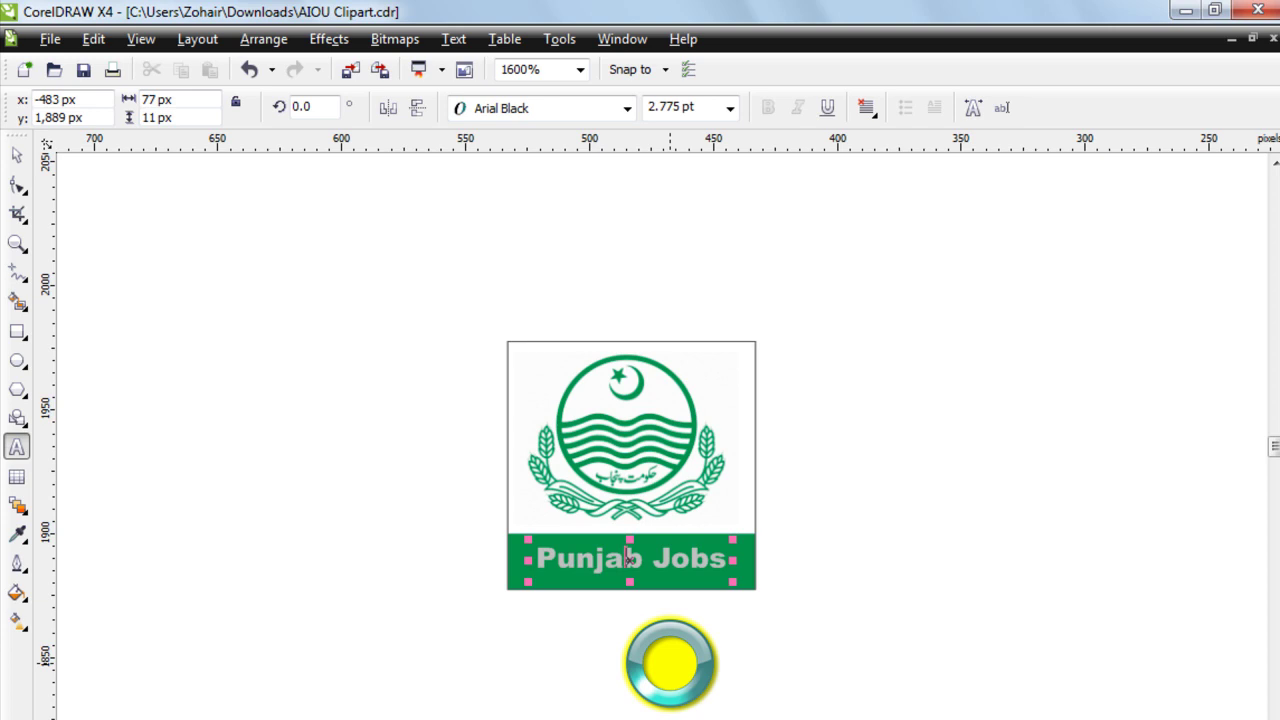
key("ctrl+a")
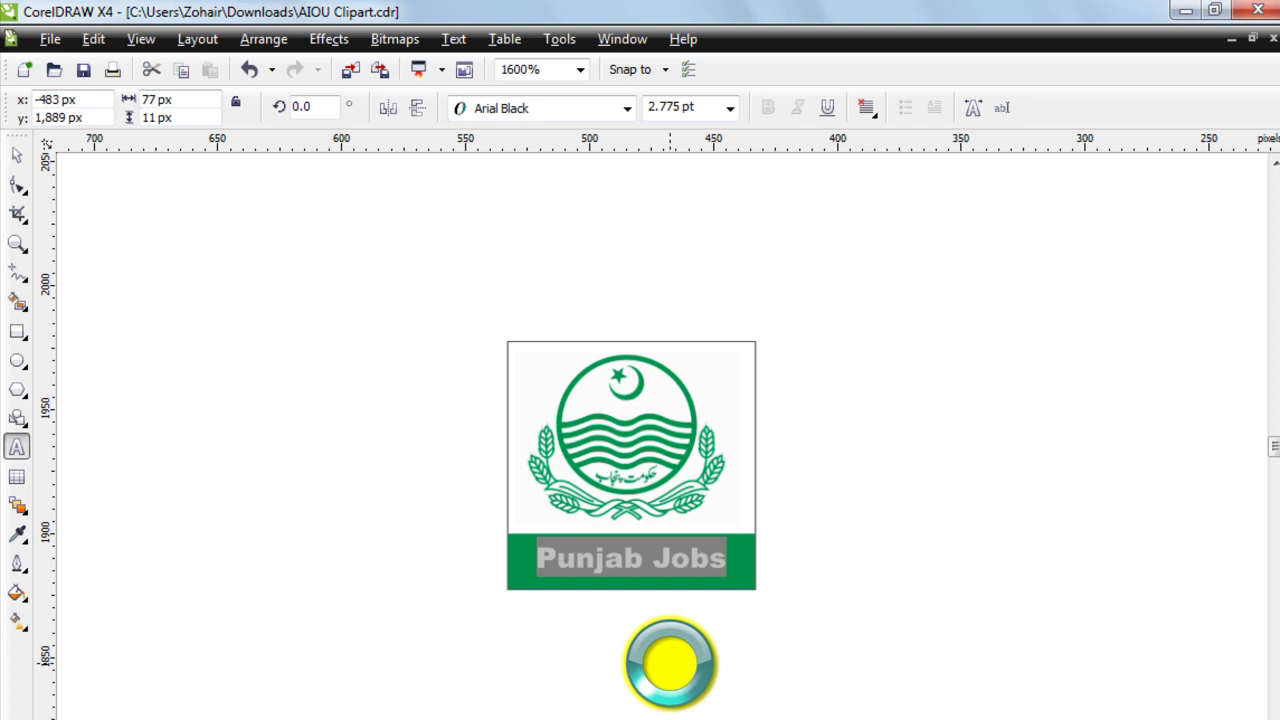
type("KPK")
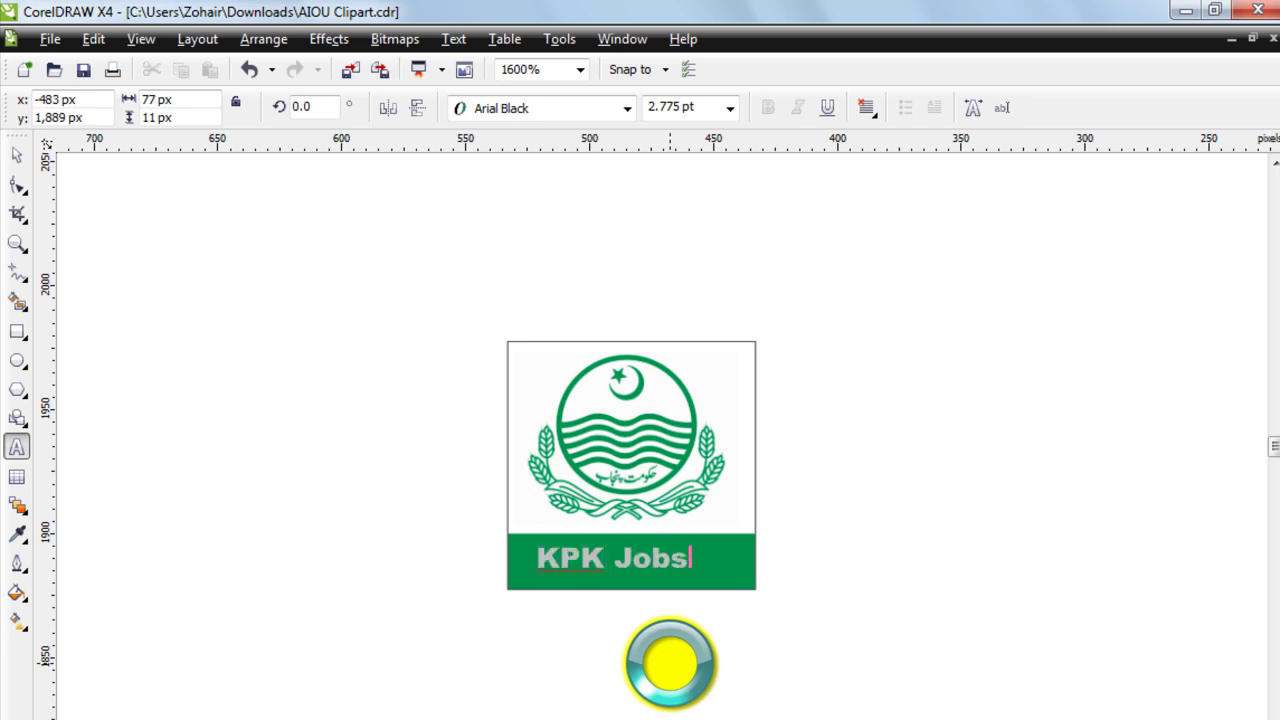
type(" Jobs")
Step: Centre the "KPK Jobs" text horizontally and vertically on the green label
left_click(16, 155)
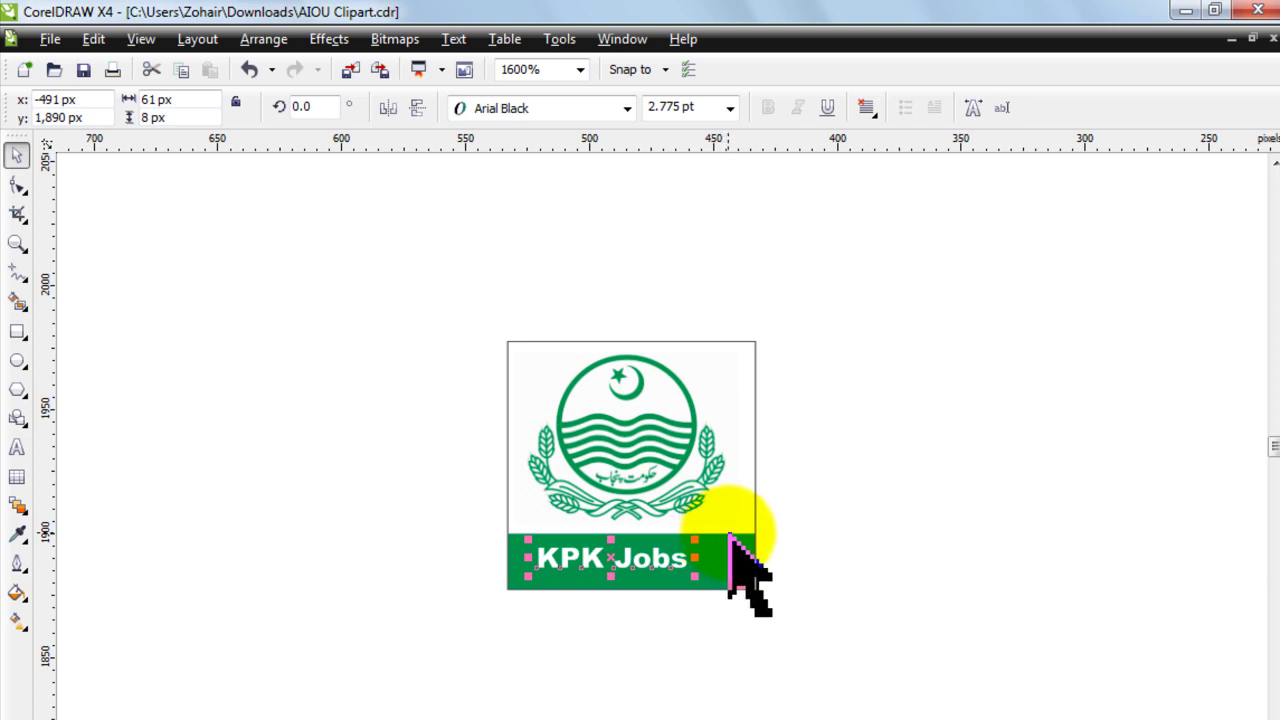
key("space")
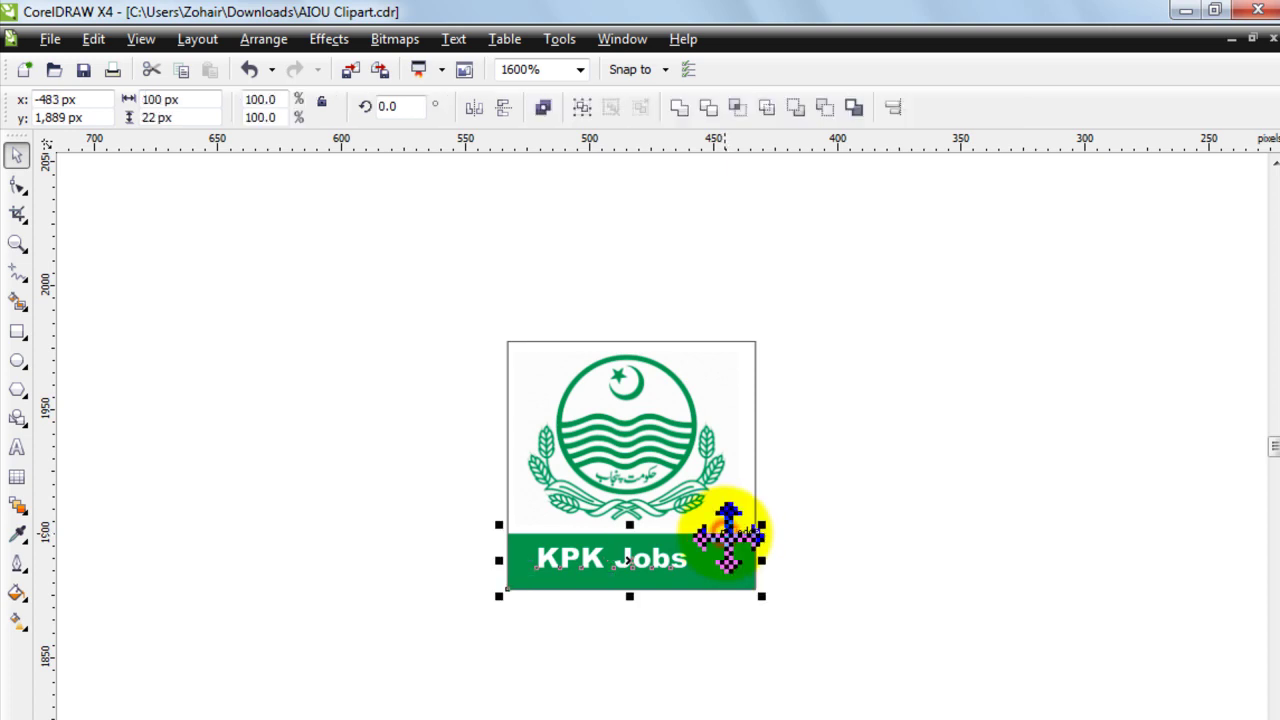
left_click_drag(728, 538, 725, 538)
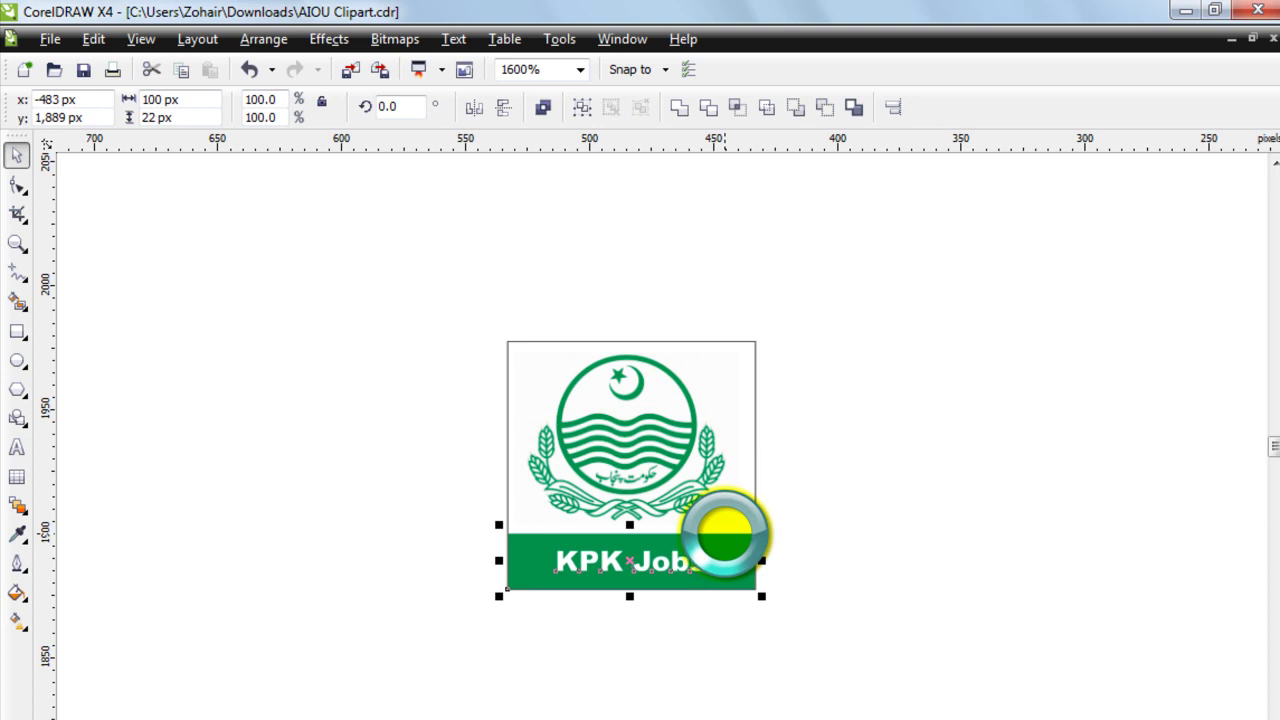
Step: Delete the Punjab emblem bitmap from the icon's white area
left_click(849, 527)
left_click(635, 430)
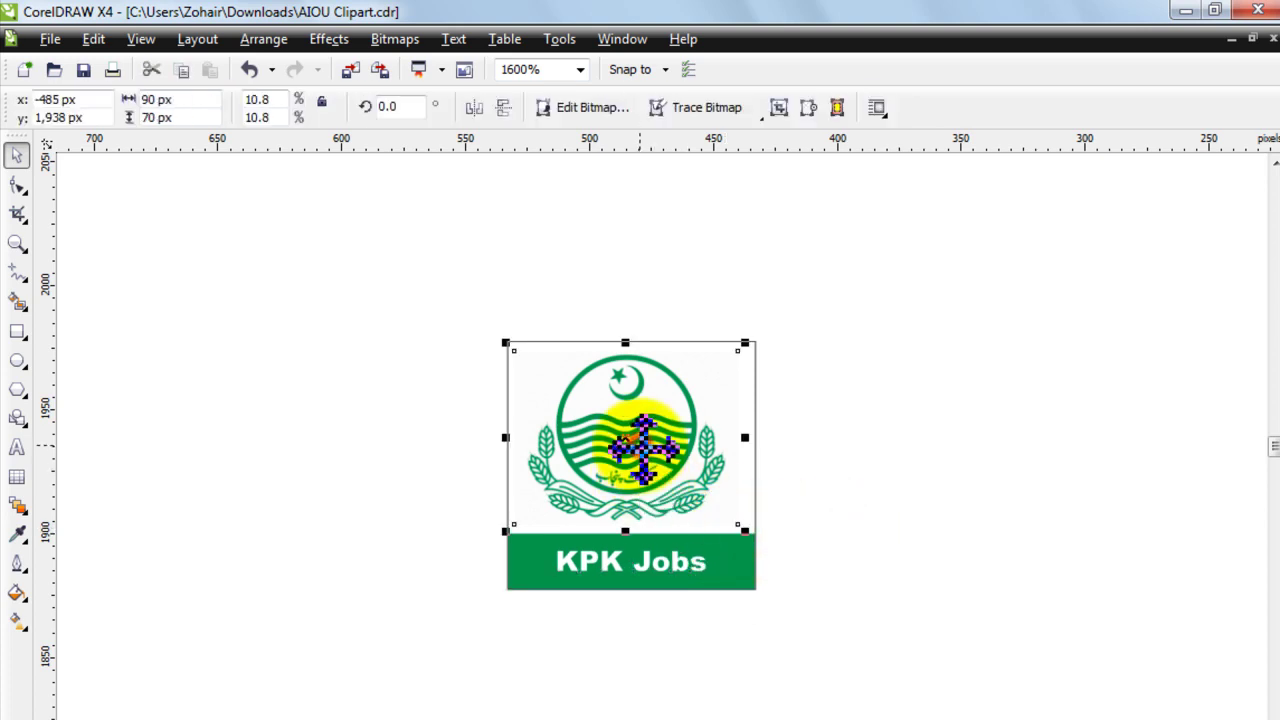
key("Delete")
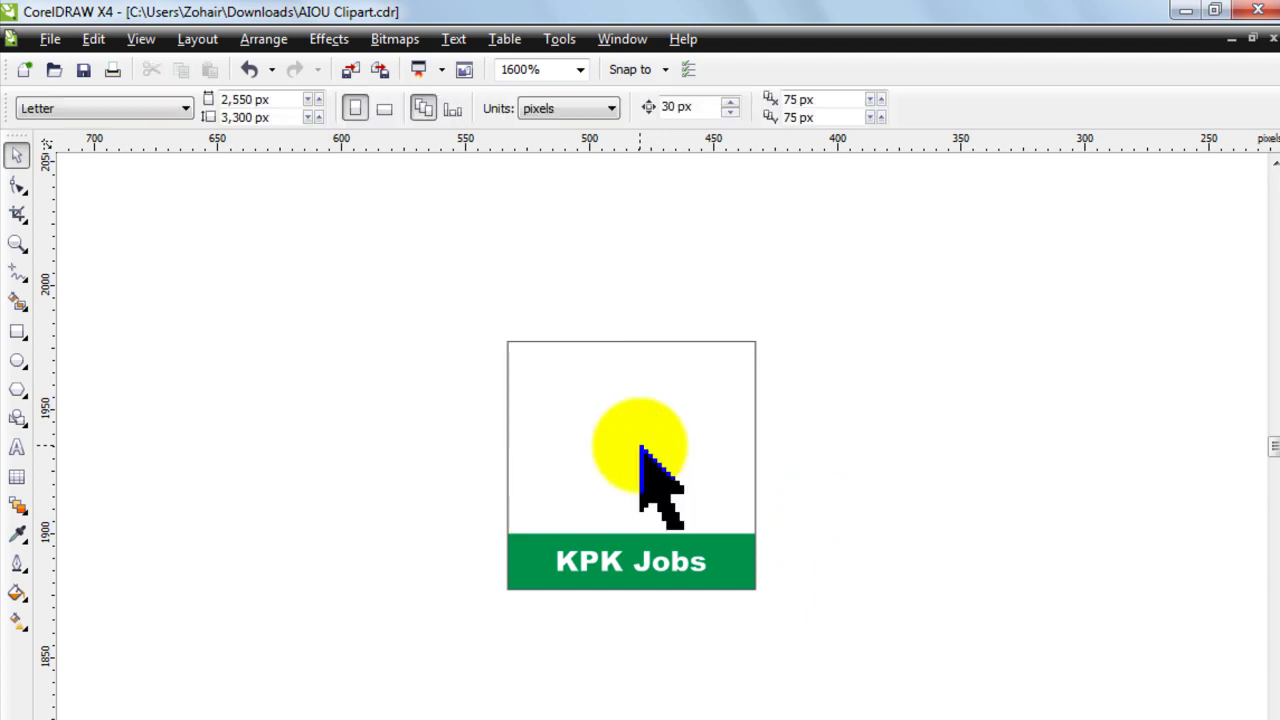
Step: Switch to the Chrome browser and search Google Images for "kpk logo"
key("alt+Tab")
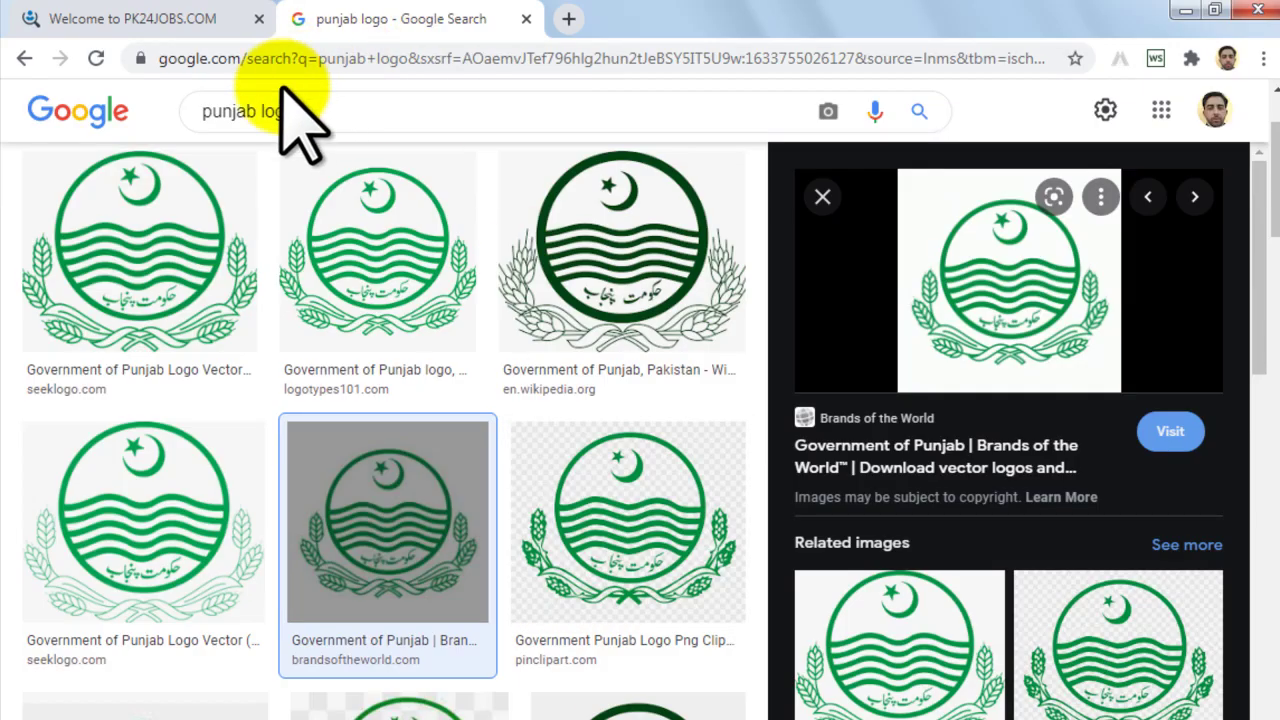
left_click_drag(255, 111, 75, 130)
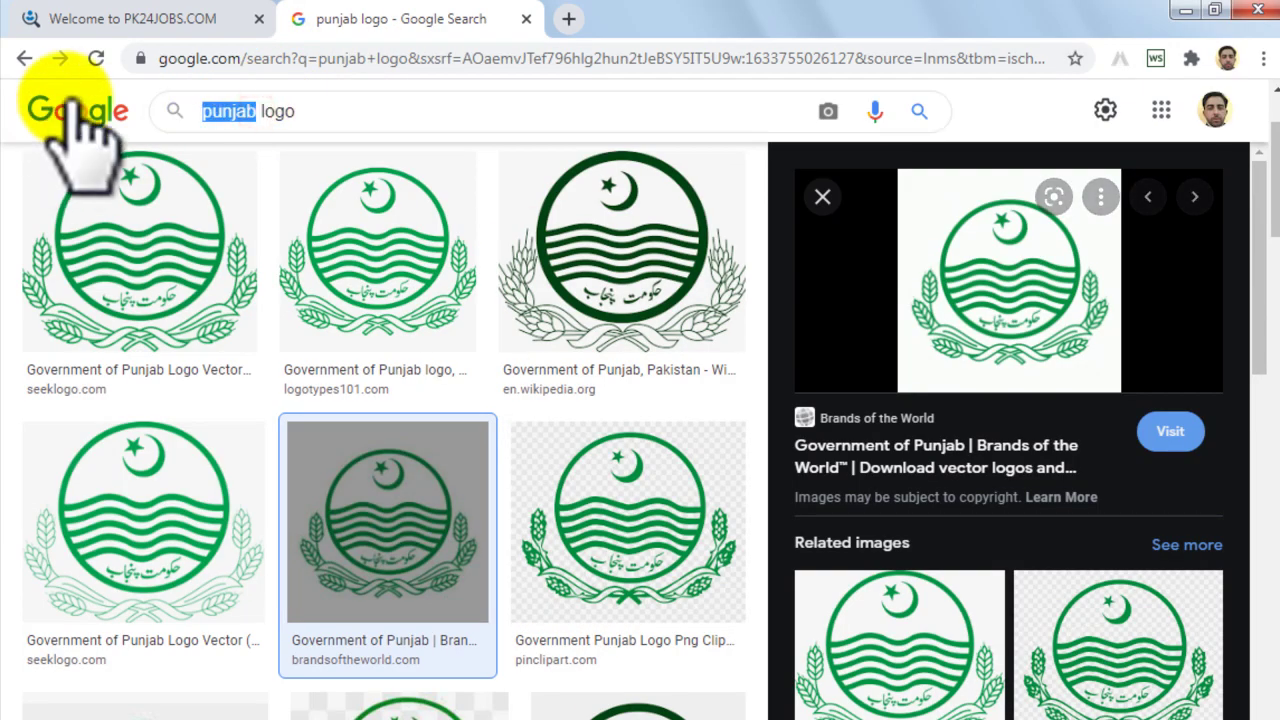
key("Return")
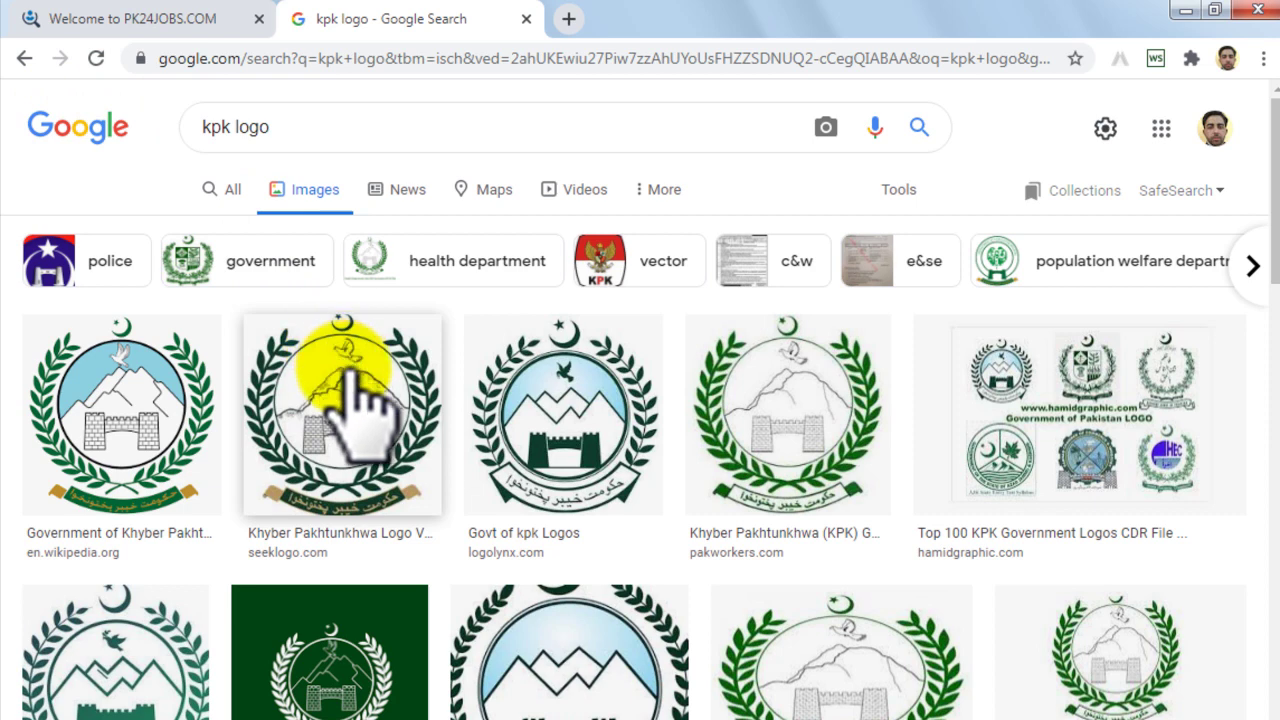
Step: Open the "Govt of kpk Logos" result from logolynx.com and save its image to the Desktop as a JPEG
left_click(593, 438)
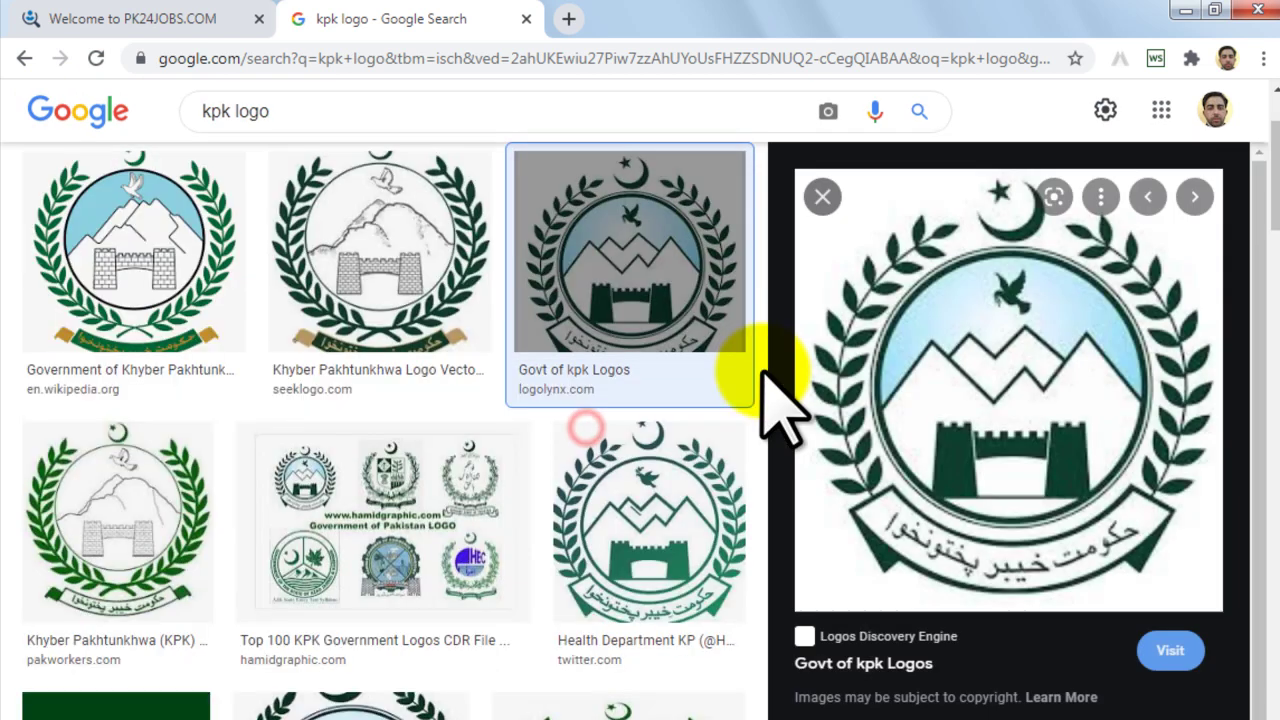
right_click(930, 279)
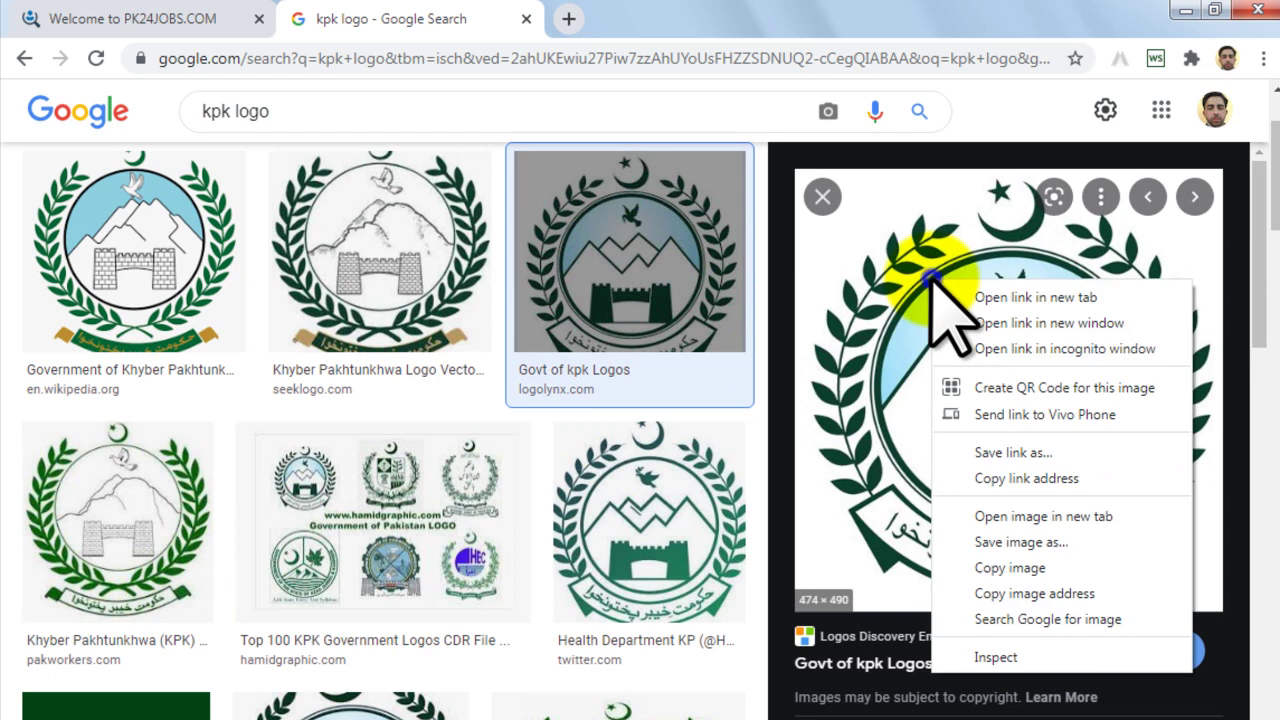
left_click(1072, 545)
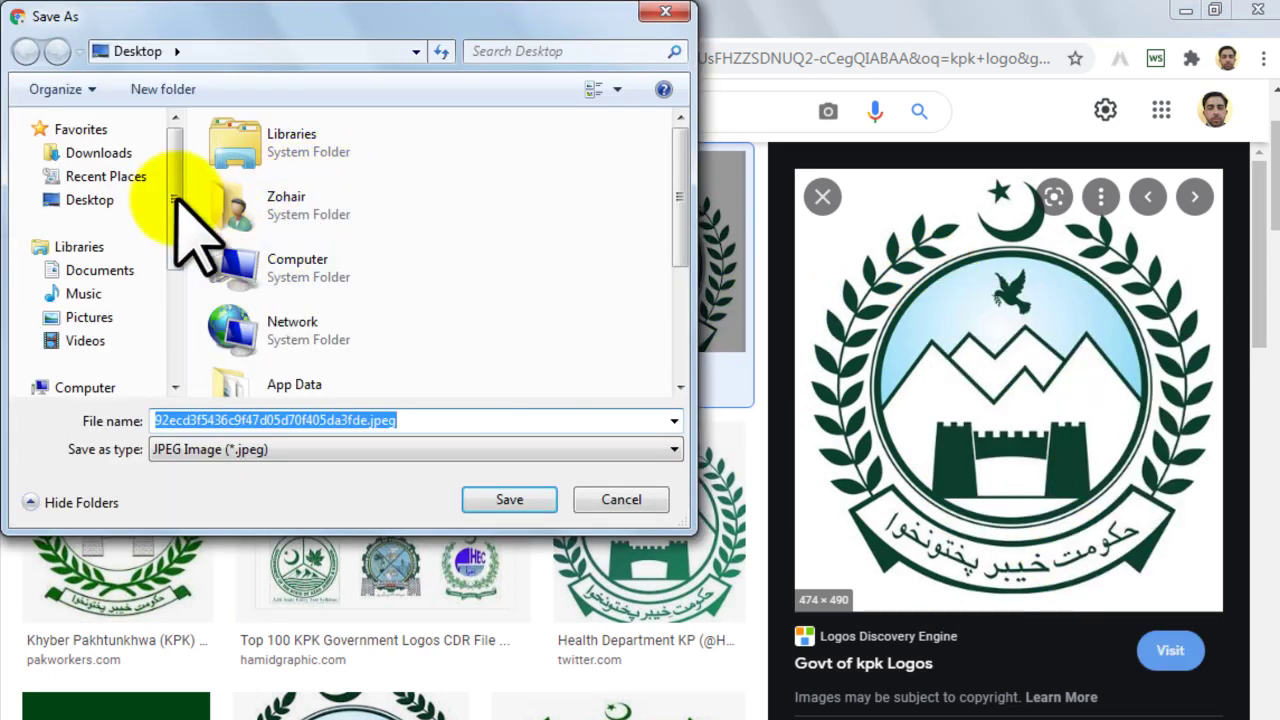
left_click(98, 199)
left_click(509, 499)
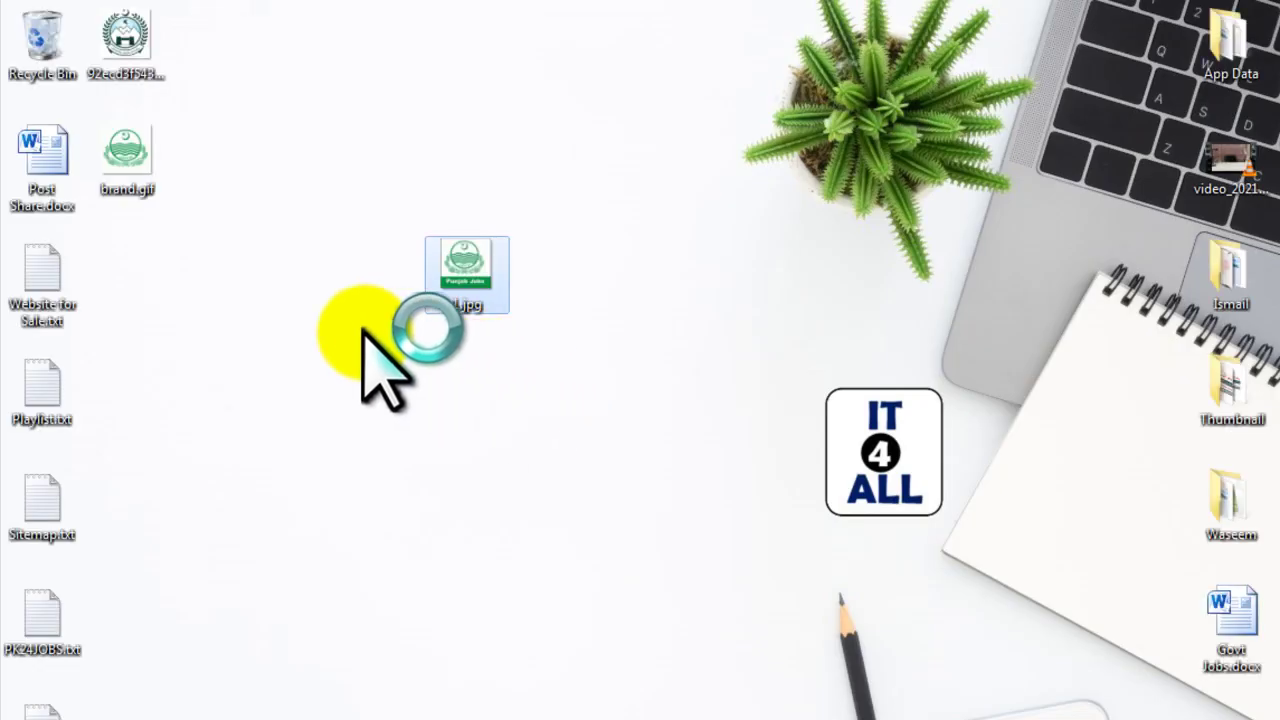
Step: Bring the saved KPK emblem image from the Windows desktop into the CorelDRAW drawing at its original size
left_click(271, 363)
left_click_drag(125, 40, 303, 510)
left_click_drag(294, 380, 297, 415)
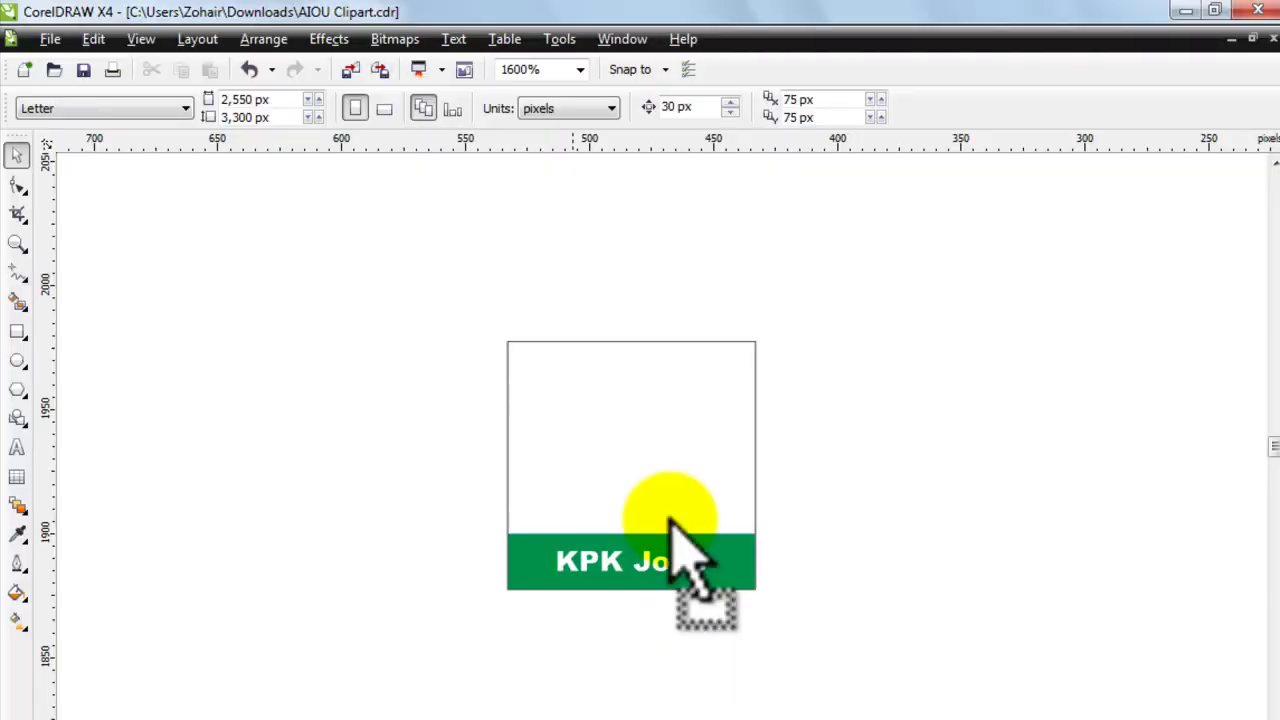
scroll(666, 537, "up", 5)
scroll(660, 506, "down", 5)
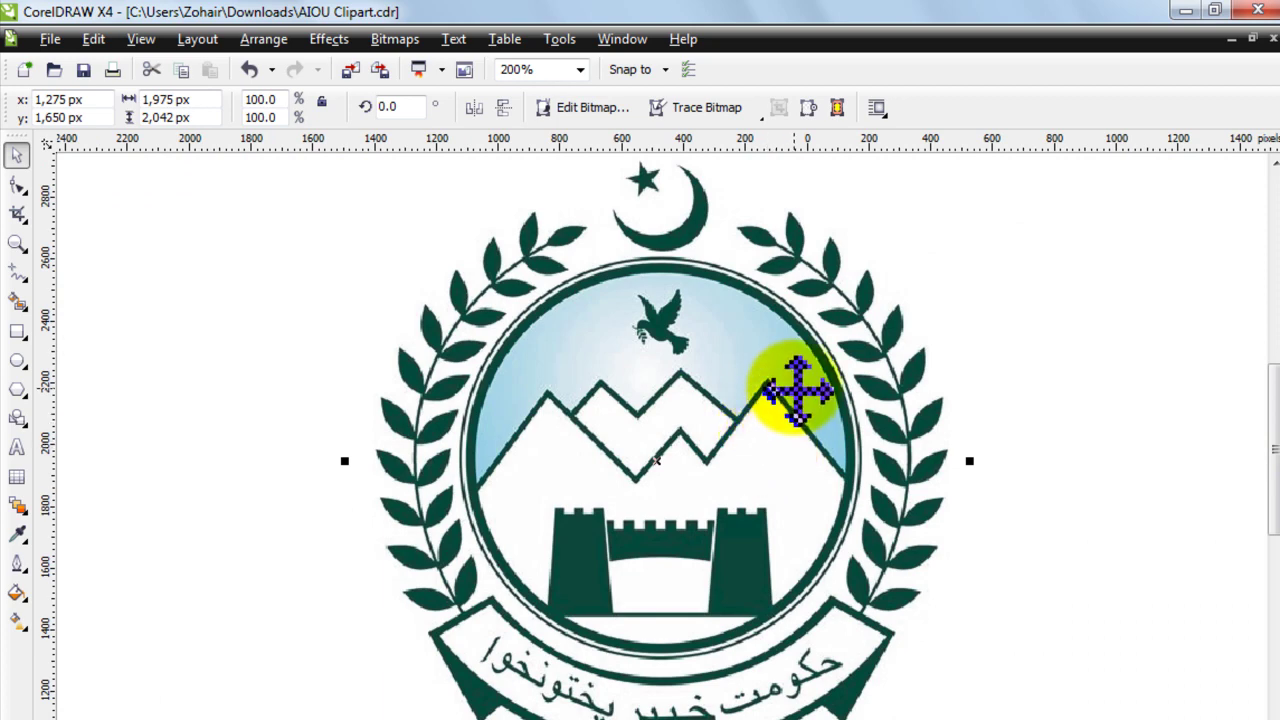
scroll(770, 400, "up", 1)
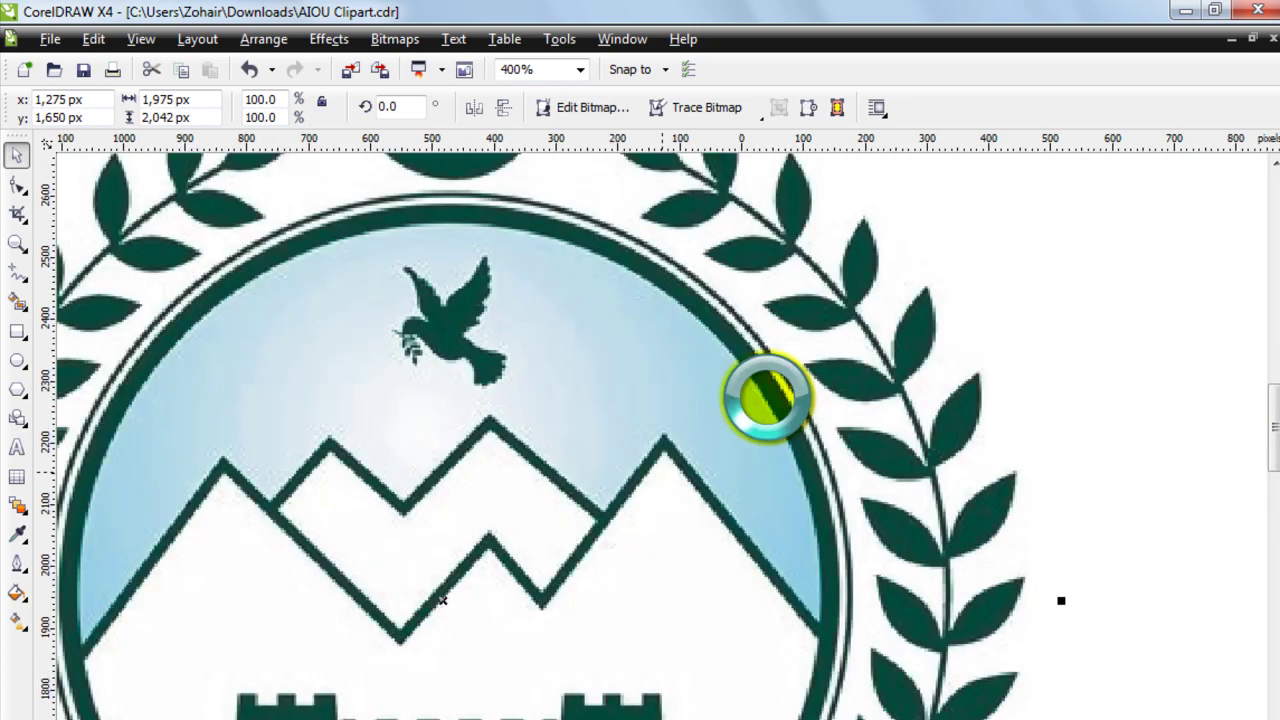
Step: Scale the KPK emblem down proportionally to about 70 by 72 px
scroll(771, 390, "down", 1)
scroll(770, 397, "up", 2)
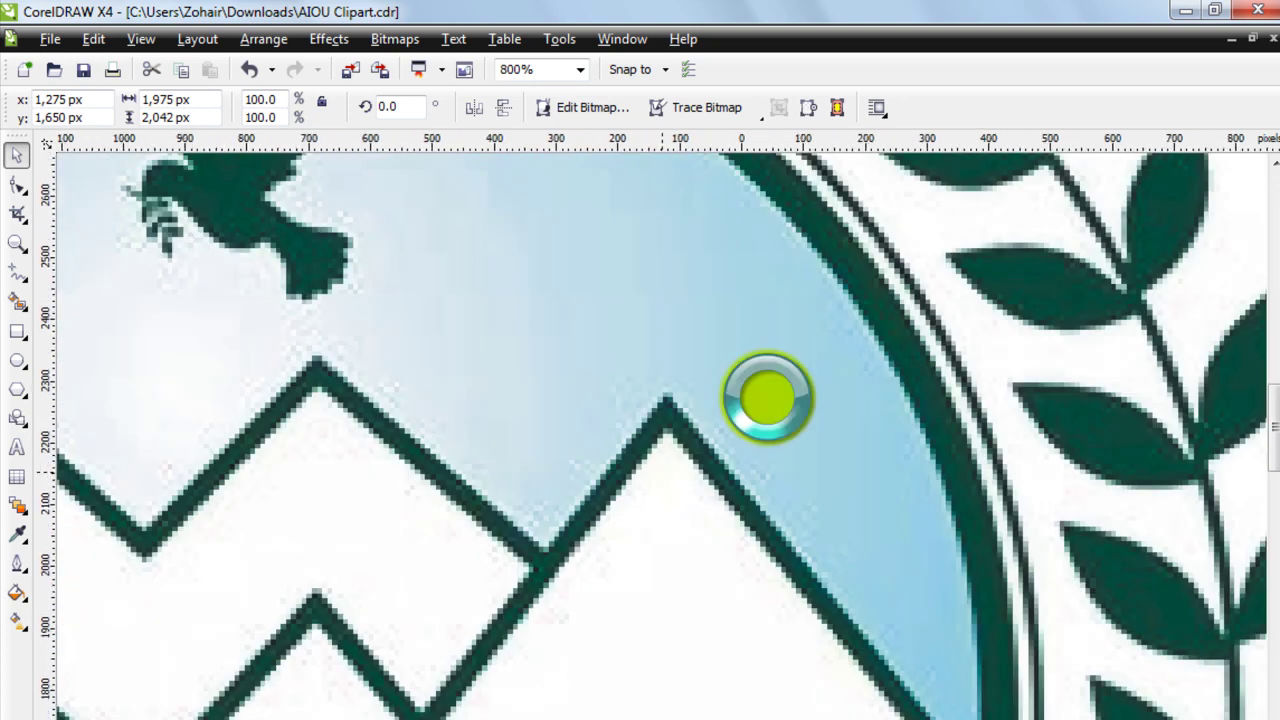
scroll(768, 397, "down", 1)
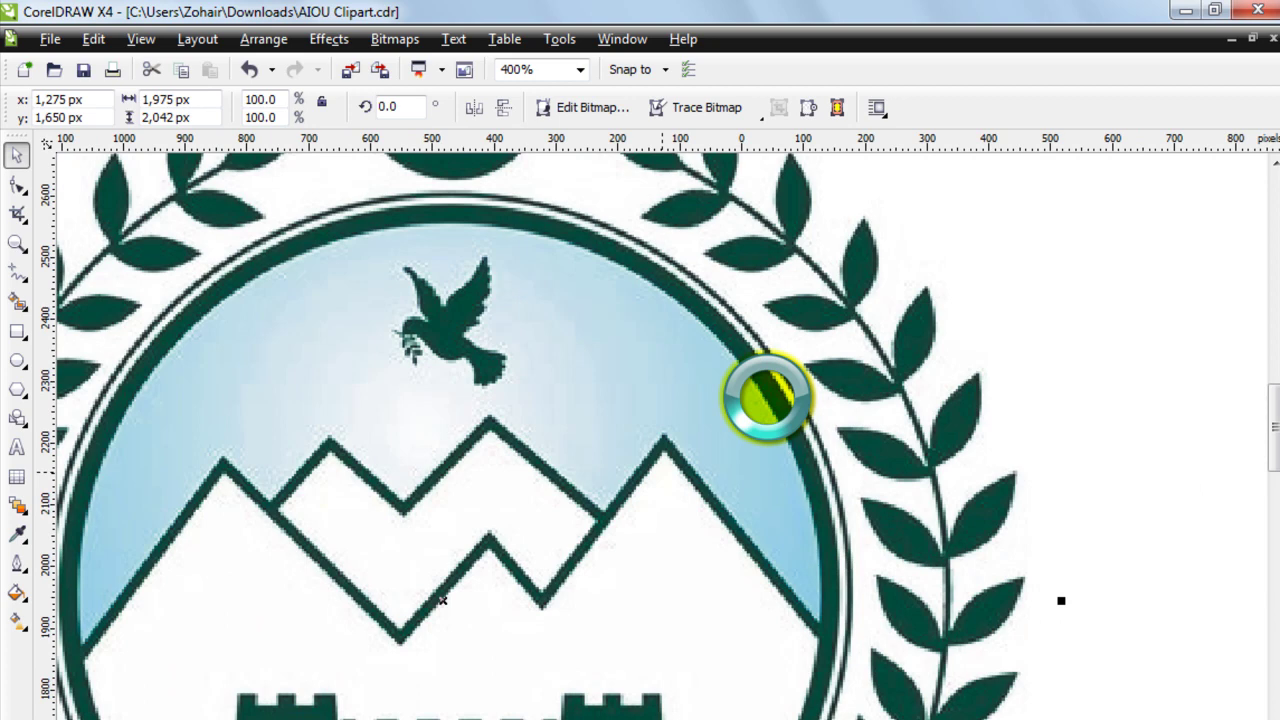
scroll(768, 397, "down", 2)
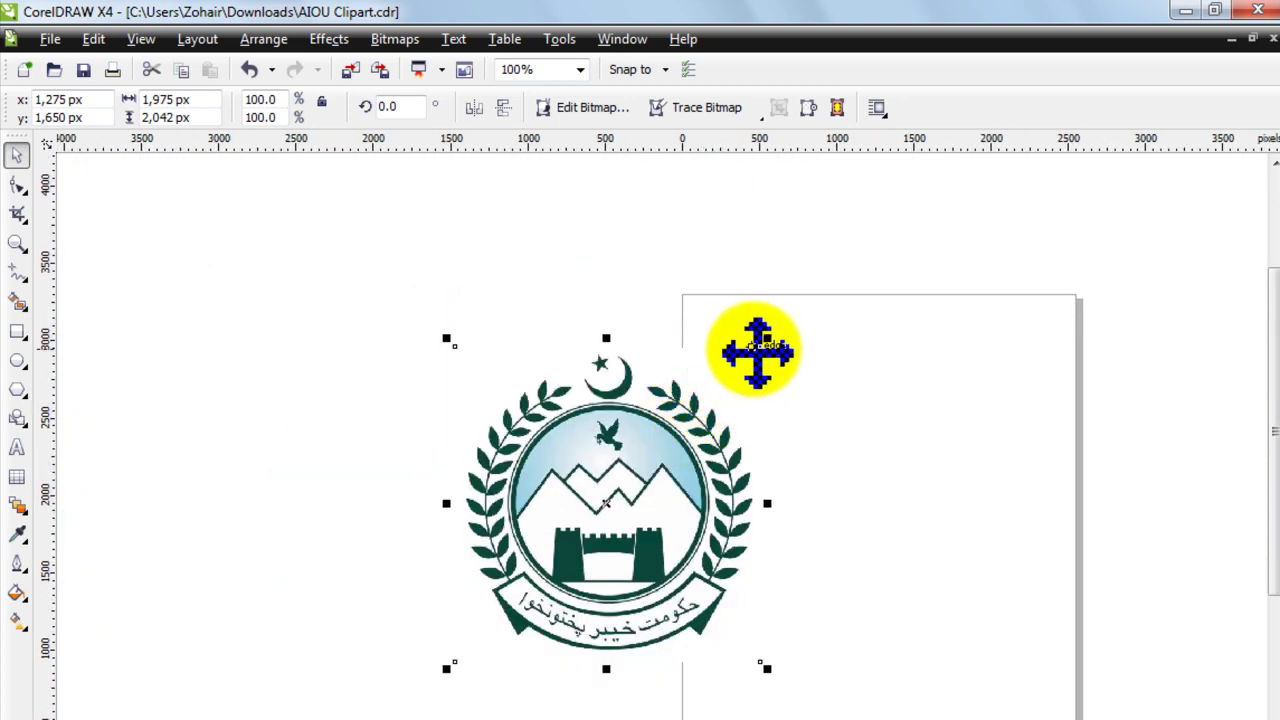
left_click_drag(764, 342, 585, 527)
scroll(585, 527, "up", 2)
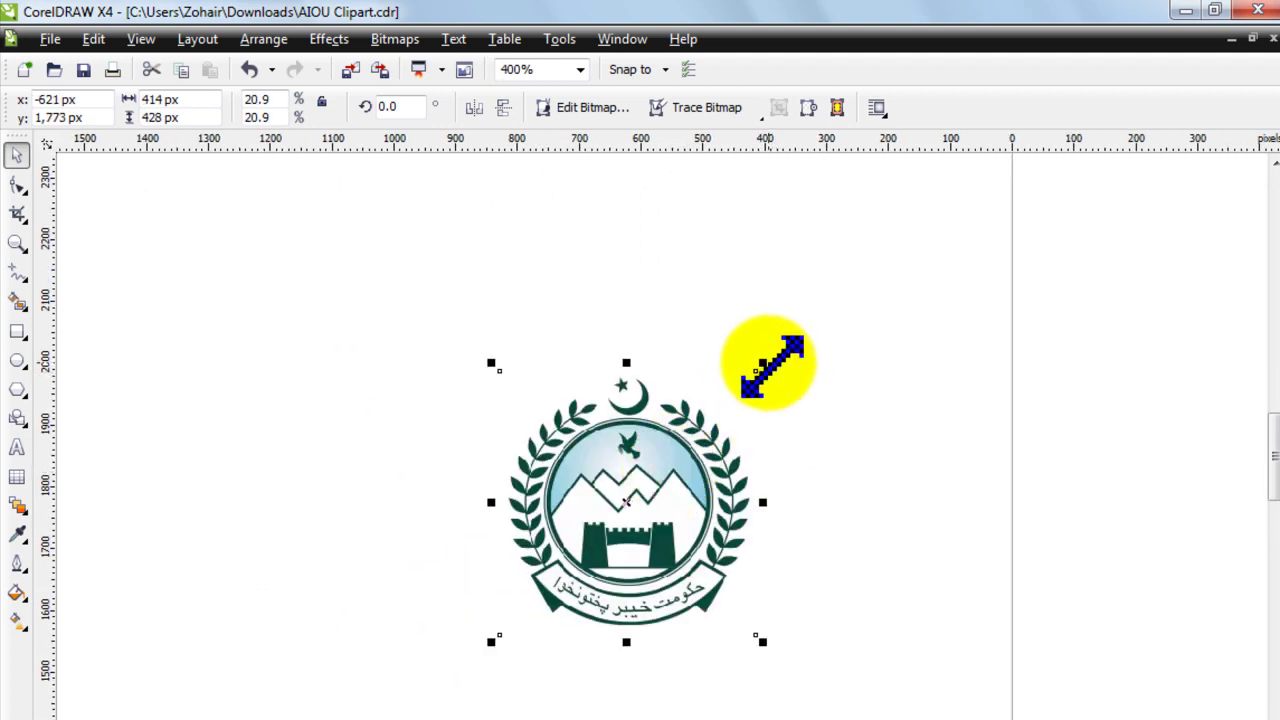
left_click_drag(764, 364, 780, 305)
scroll(660, 457, "up", 1)
scroll(780, 305, "up", 1)
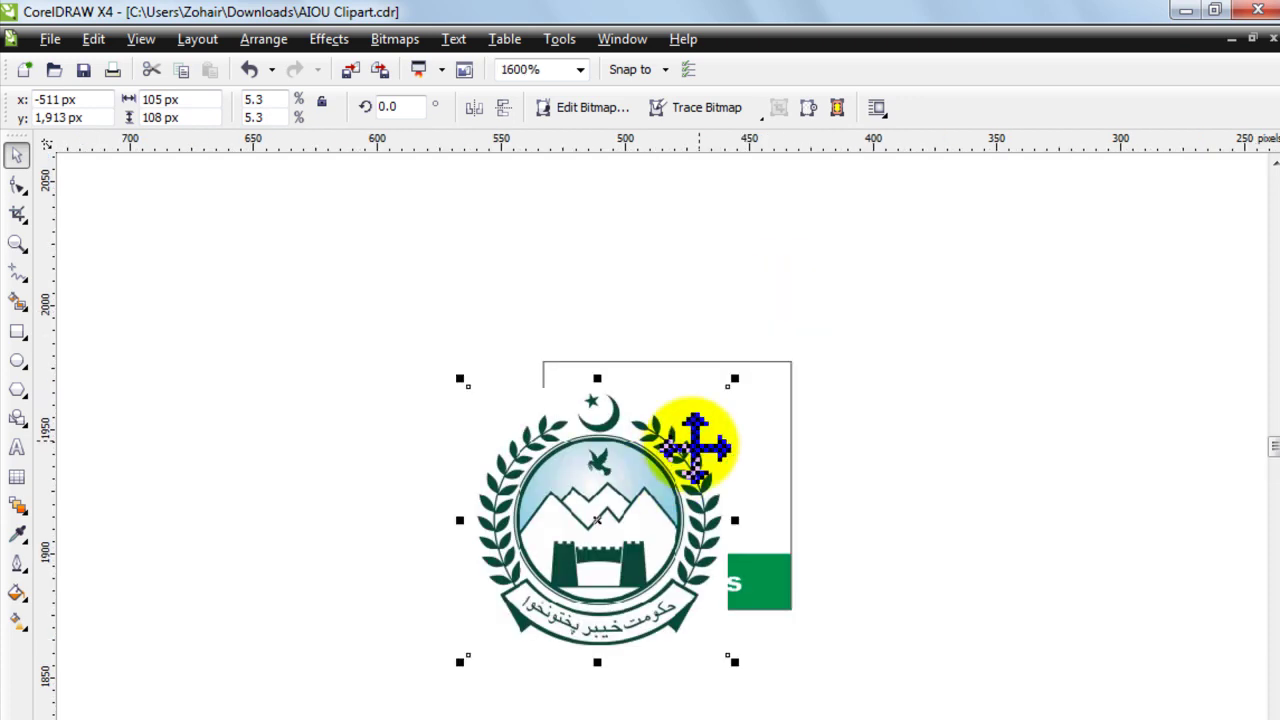
left_click(729, 386)
left_click_drag(733, 385, 600, 528)
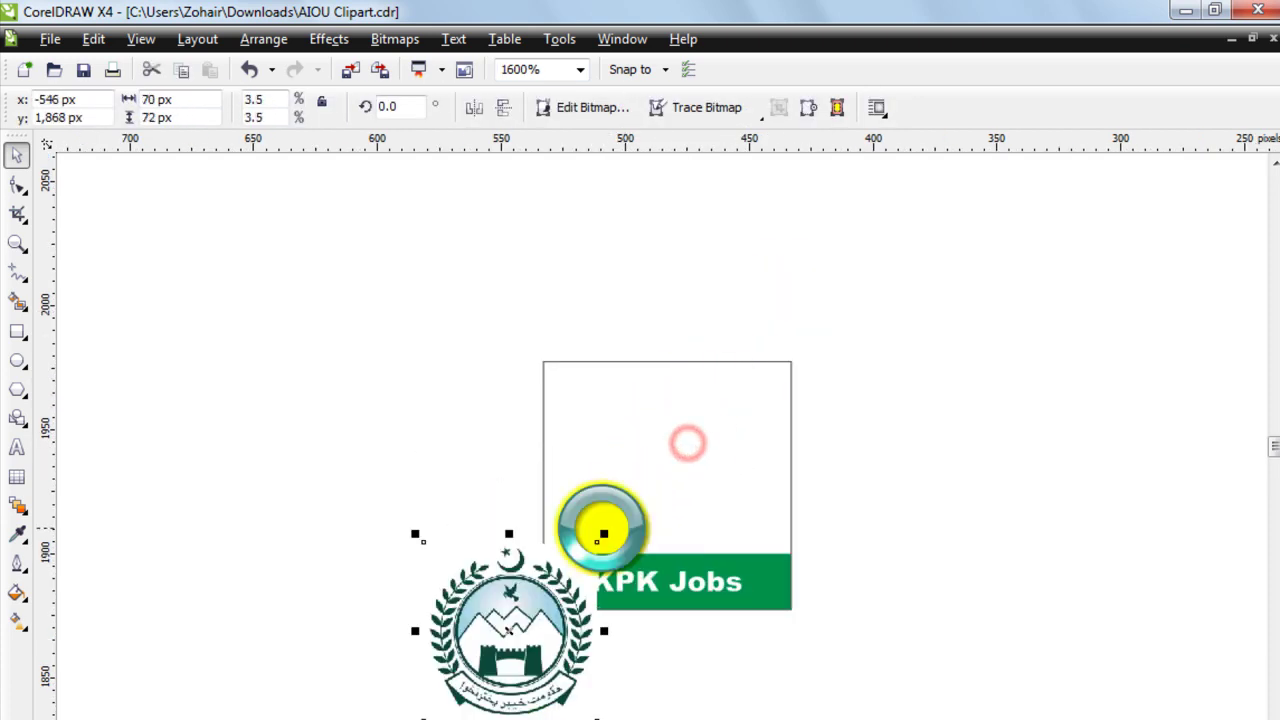
Step: Move the KPK emblem into the middle of the white area above the KPK Jobs band
left_click_drag(533, 579, 684, 411)
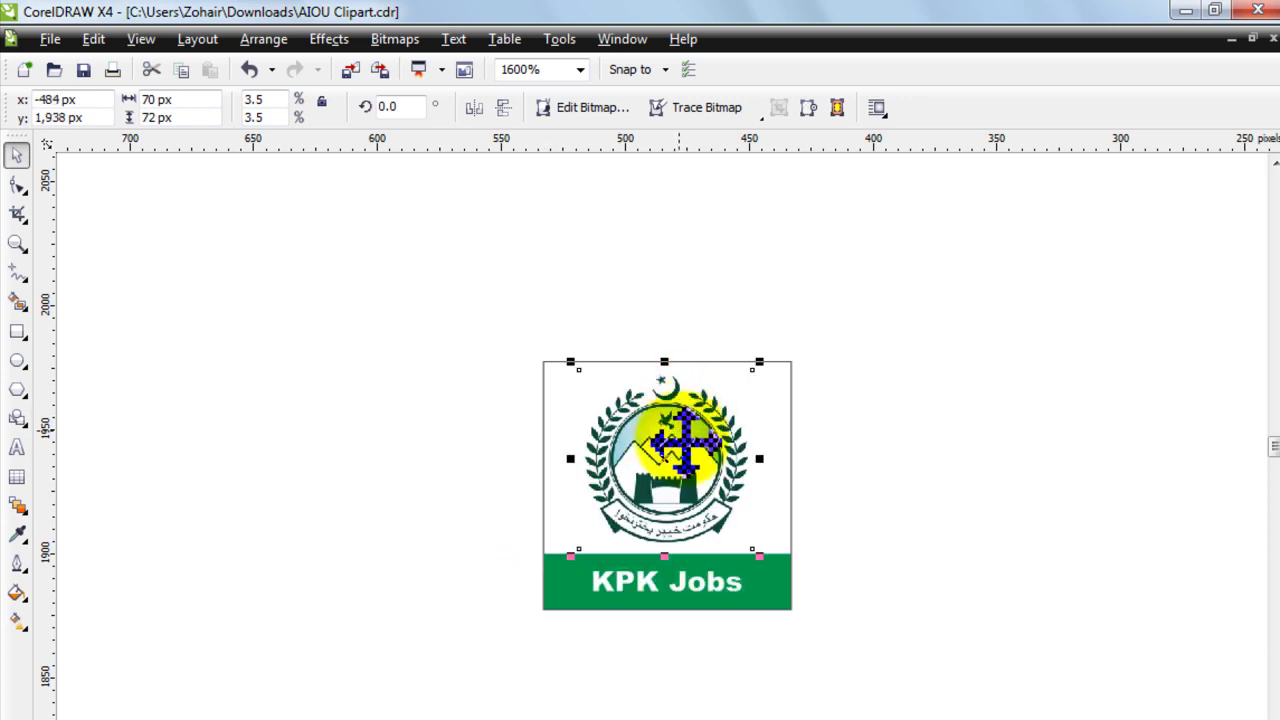
scroll(682, 474, "up", 1)
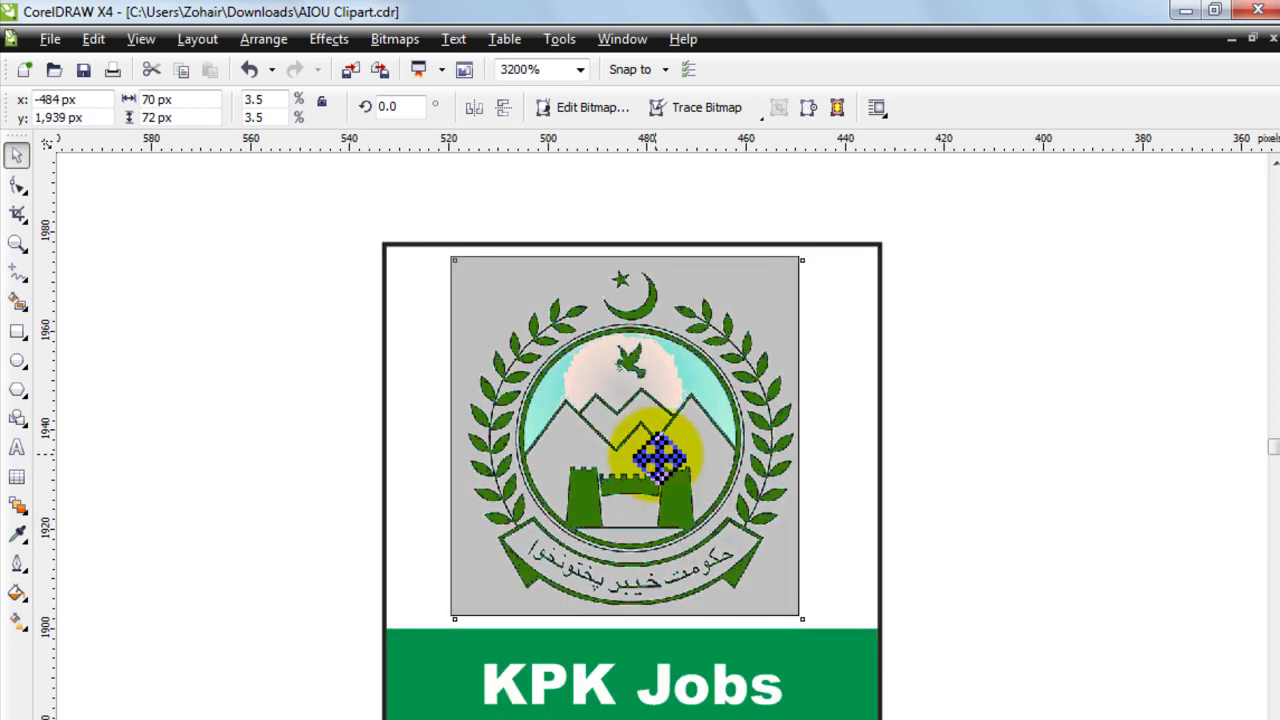
left_click(1040, 588)
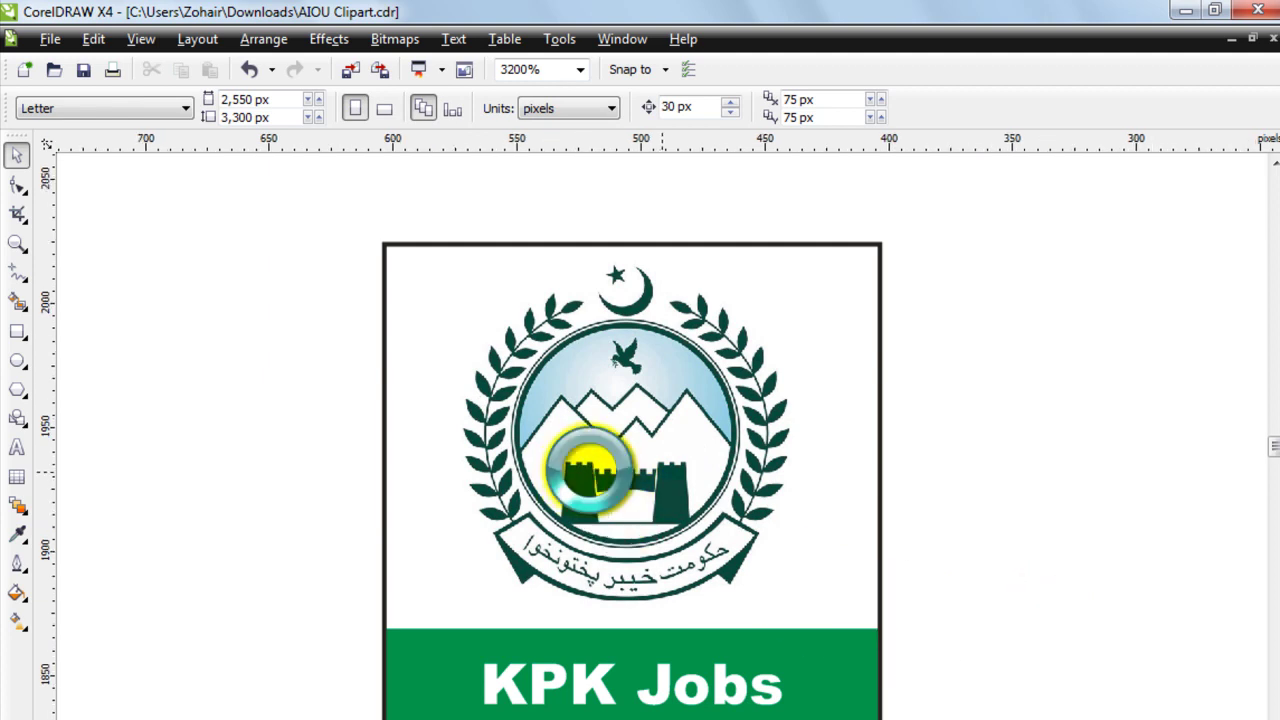
scroll(590, 470, "down", 1)
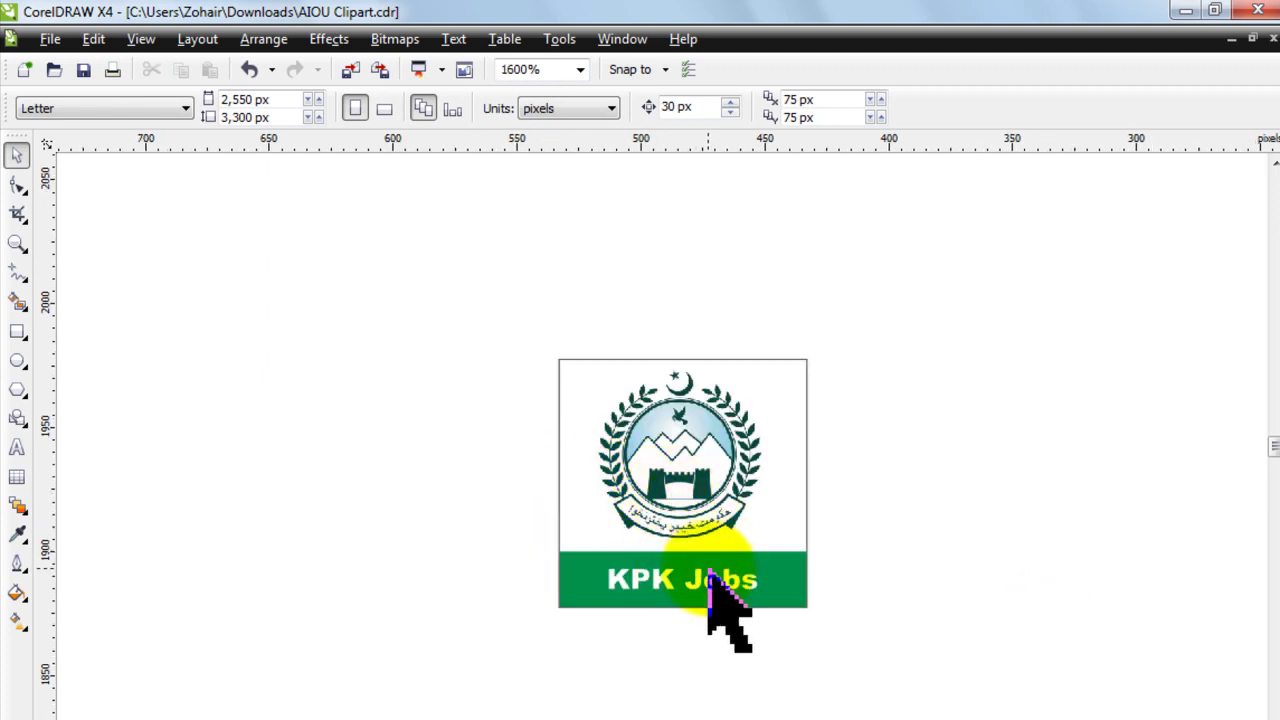
scroll(708, 576, "down", 3)
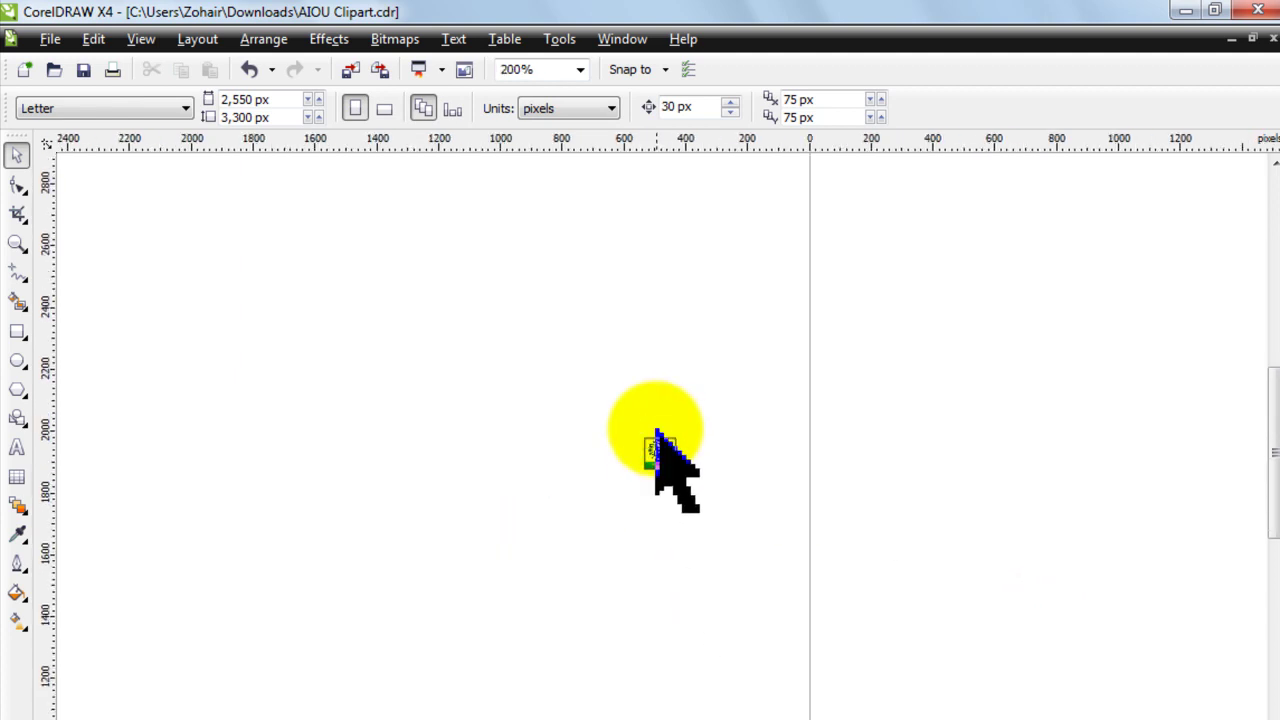
scroll(655, 432, "down", 1)
left_click_drag(523, 343, 828, 396)
left_click_drag(318, 368, 612, 672)
left_click_drag(557, 486, 663, 520)
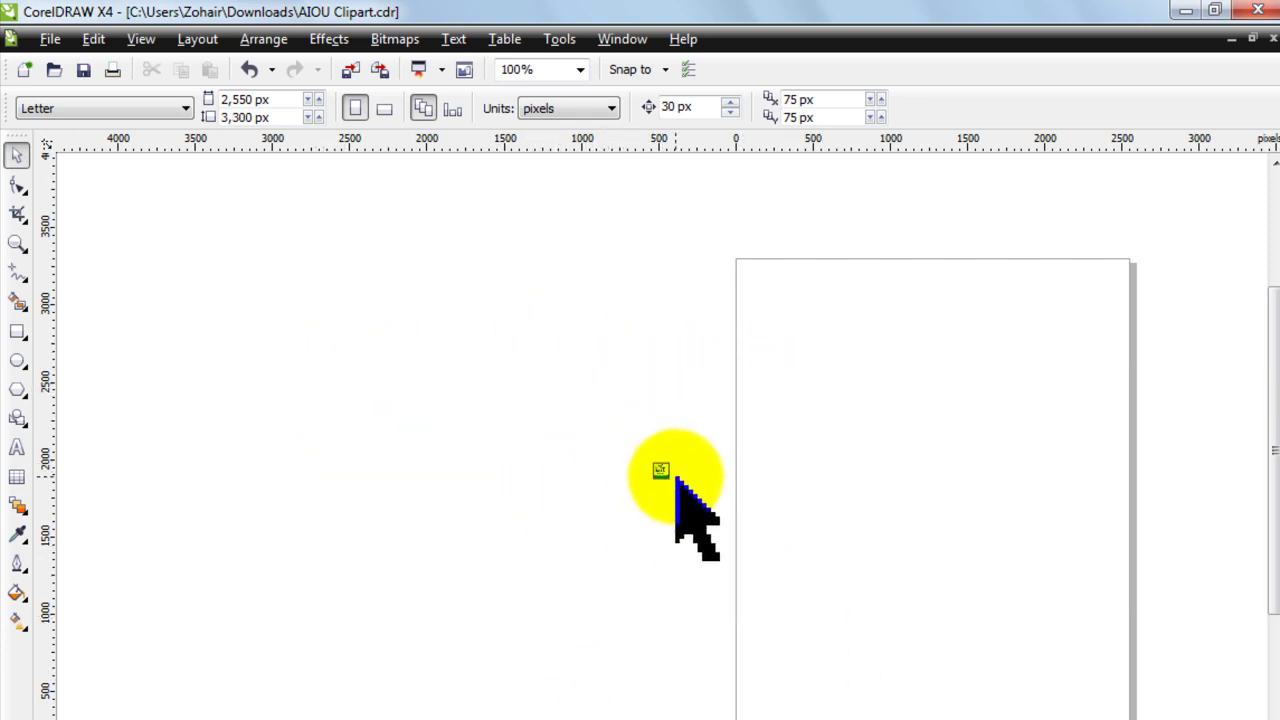
Step: Export the KPK Jobs icon to the Desktop as a JPEG bitmap at original size, 300 dpi and RGB Color (24-bit)
scroll(655, 470, "up", 3)
scroll(663, 508, "up", 1)
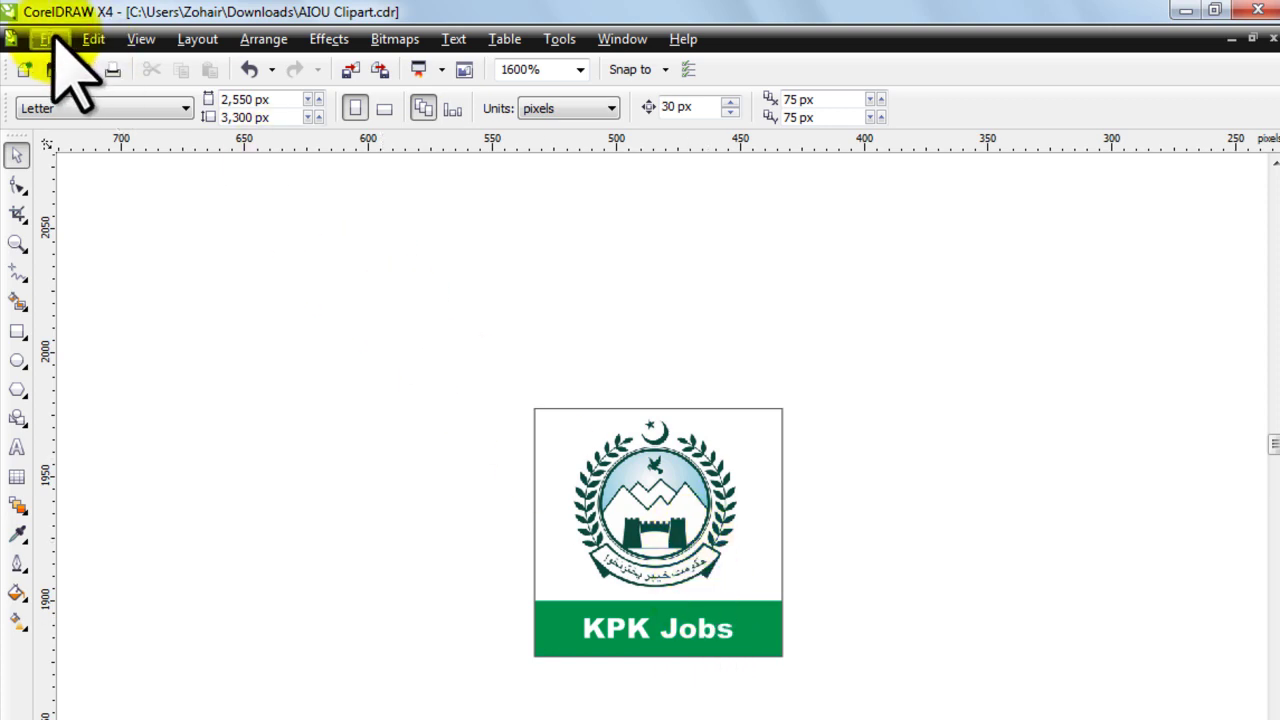
left_click(53, 40)
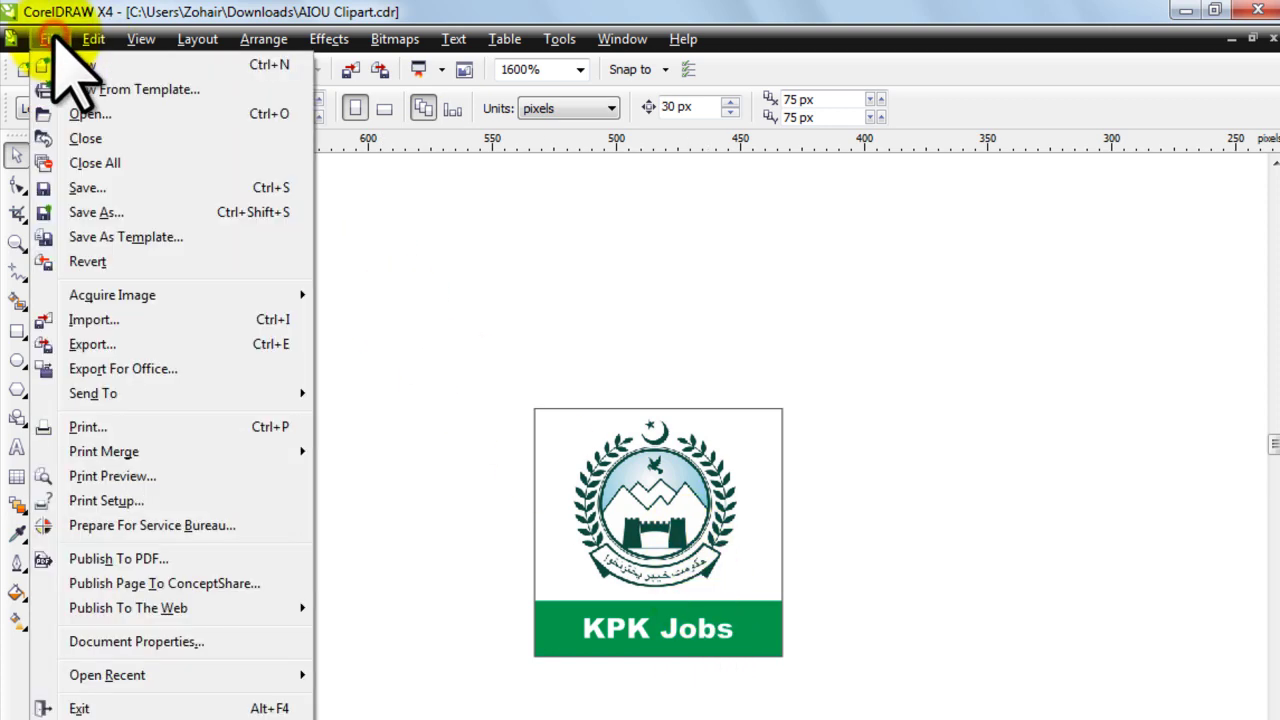
left_click(95, 343)
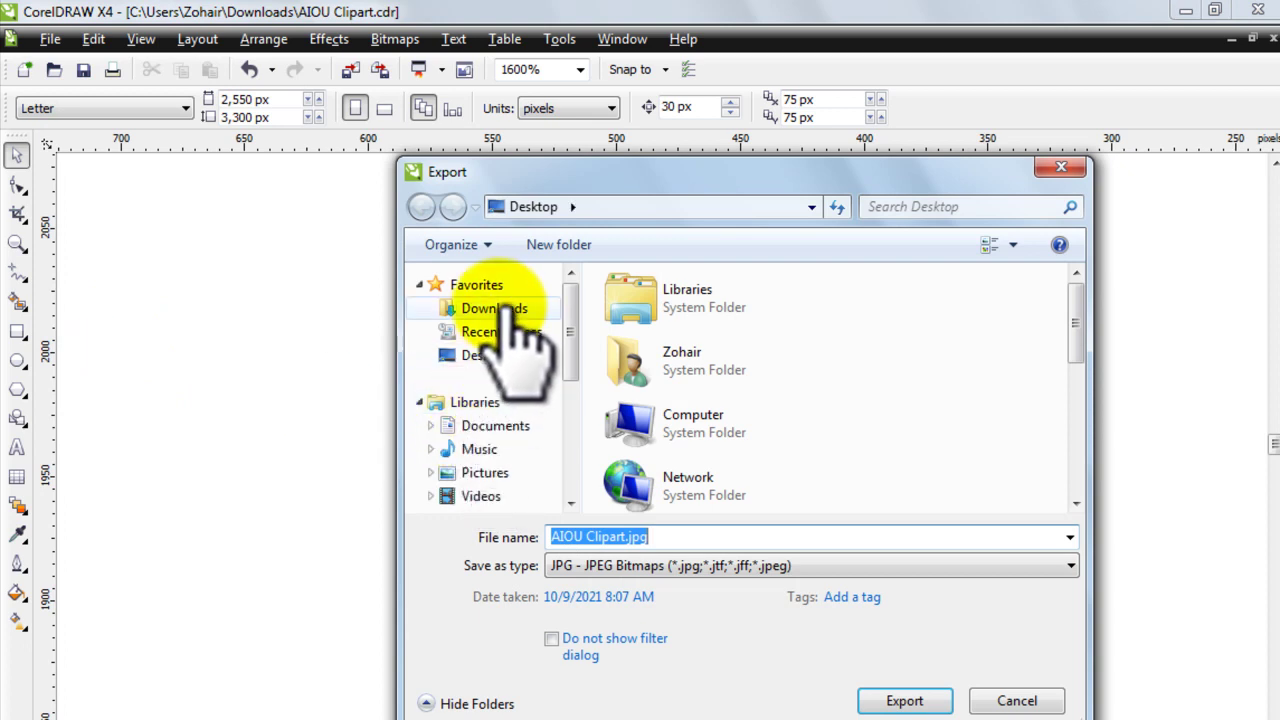
left_click(488, 356)
left_click(685, 537)
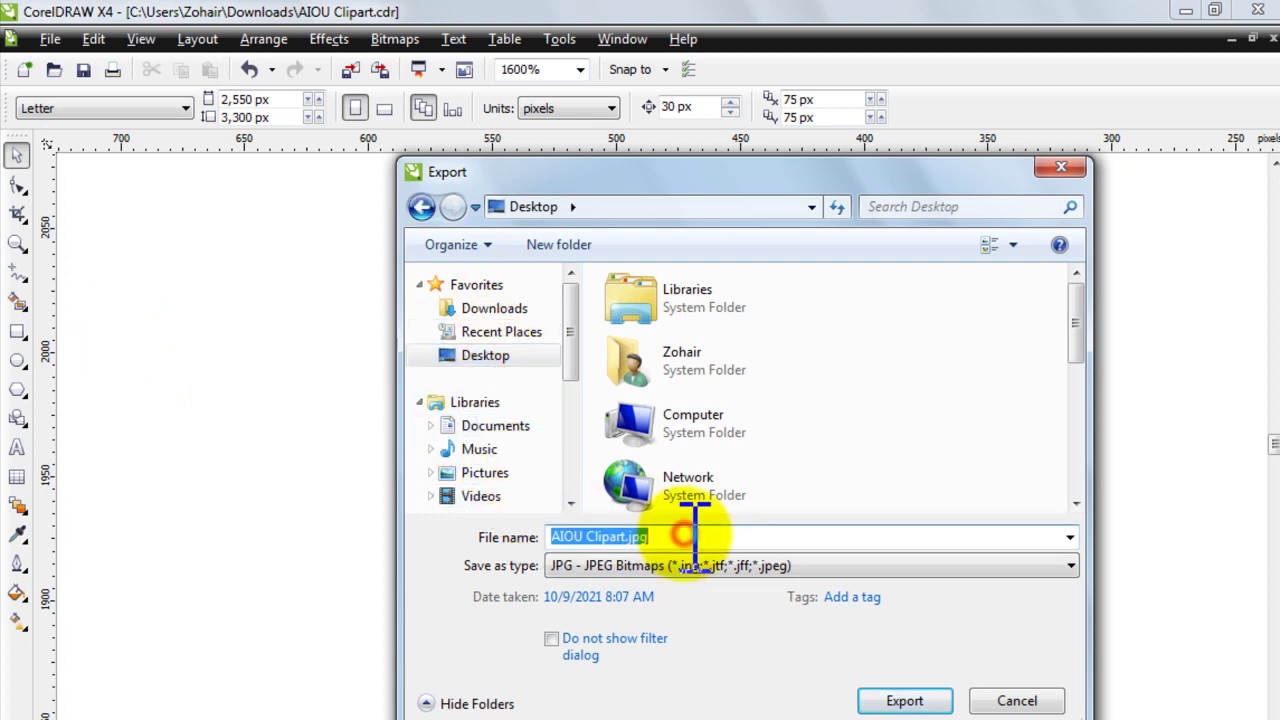
left_click(905, 703)
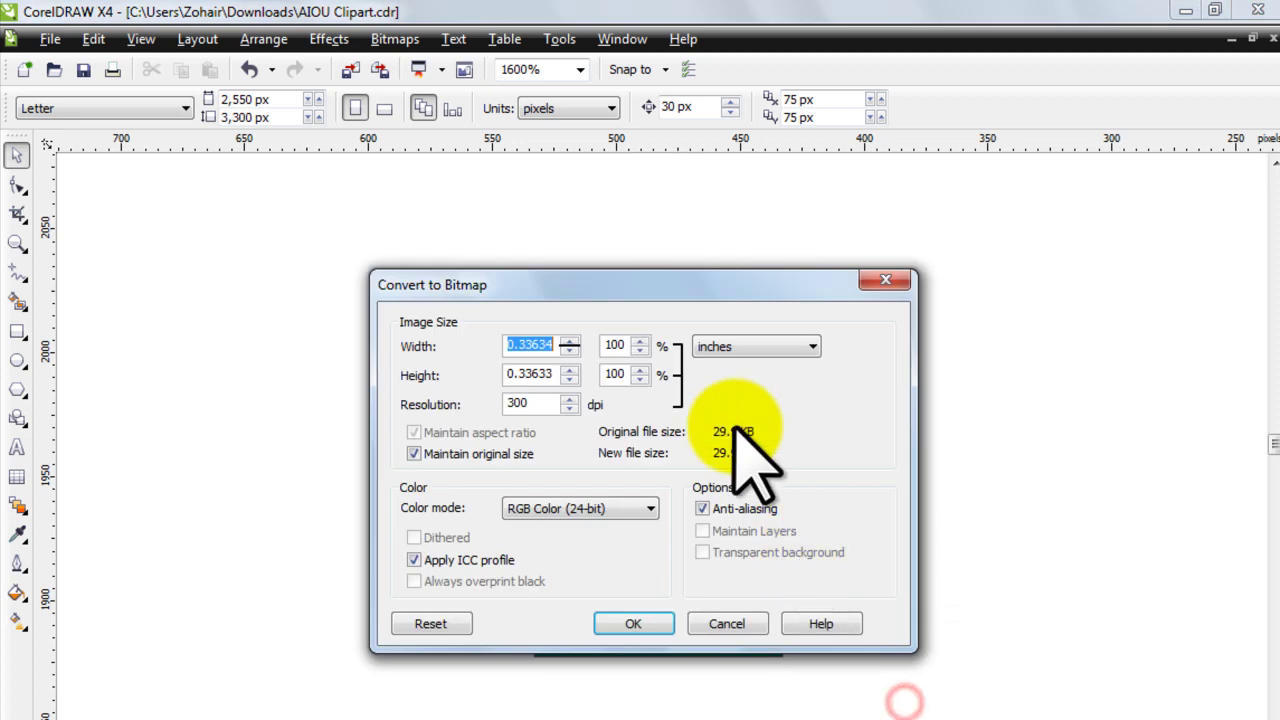
left_click(633, 622)
left_click(636, 628)
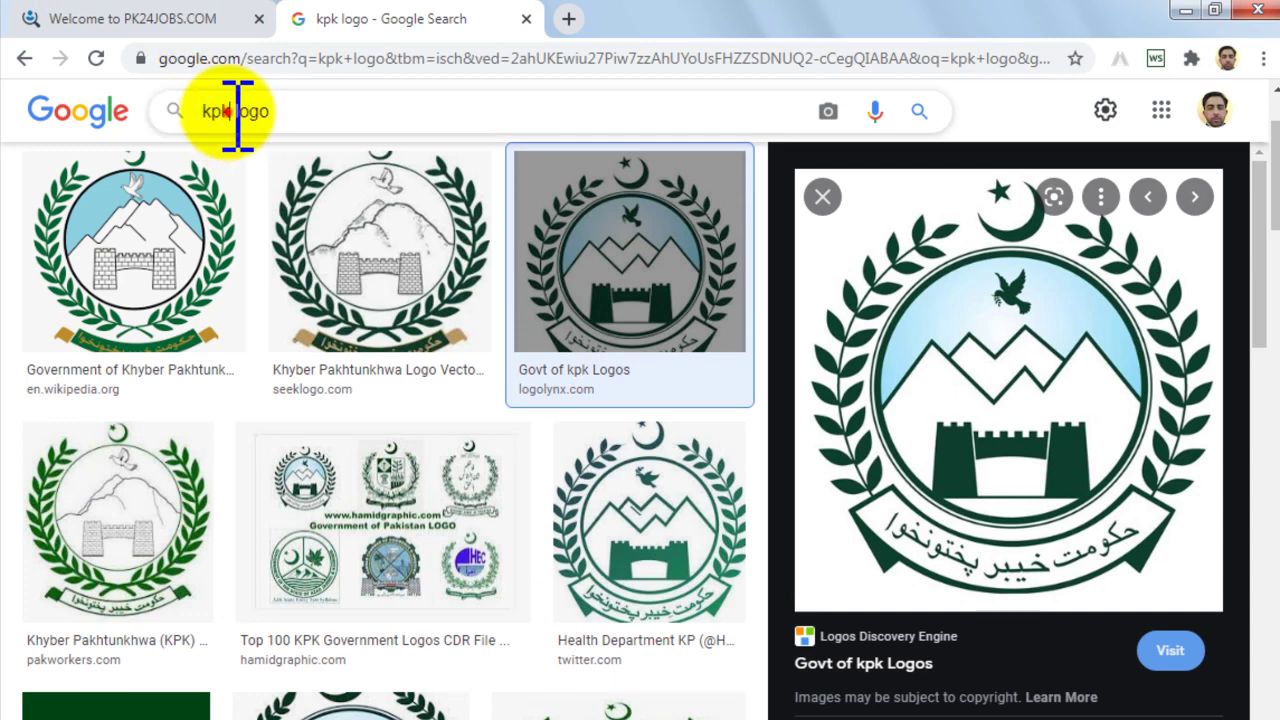
Step: Switch to the Chrome browser and search Google Images for "sindh logo"
double_click(222, 111)
type("sindh")
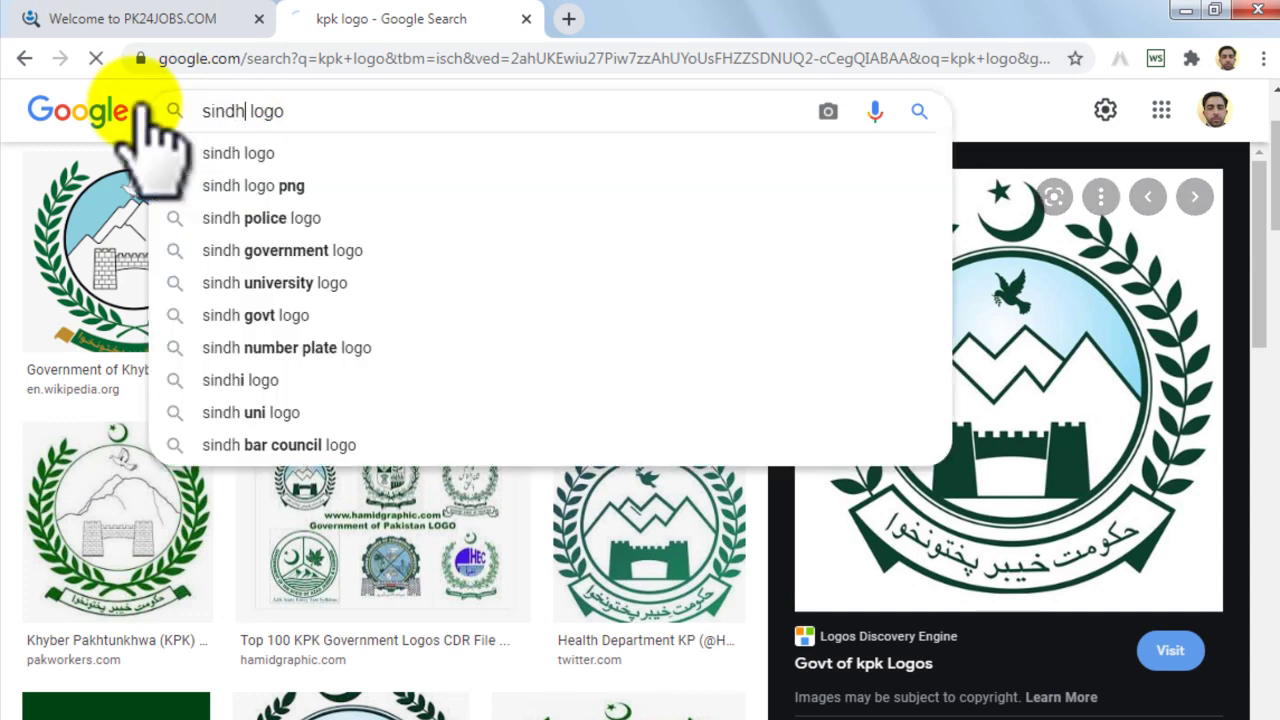
key("Return")
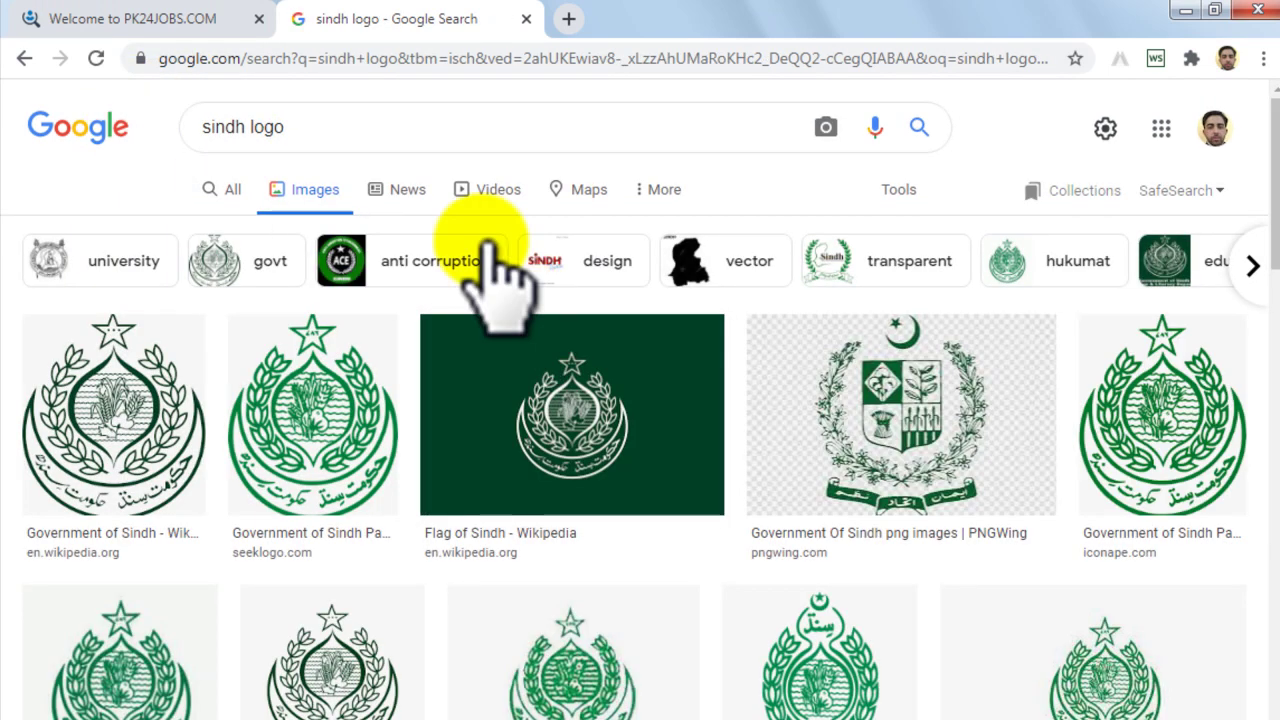
Step: Open the Government of Sindh result from Wikipedia and save its image to the Desktop as a PNG file
left_click(105, 440)
right_click(1002, 372)
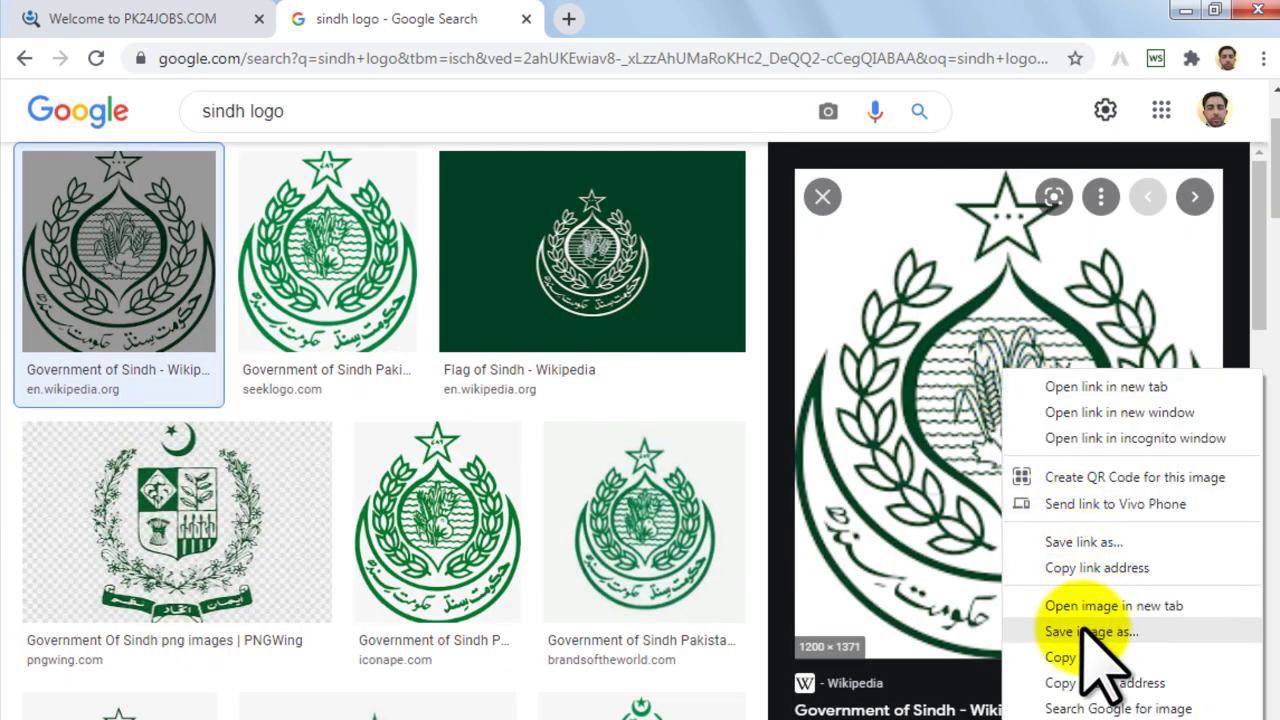
left_click(1085, 630)
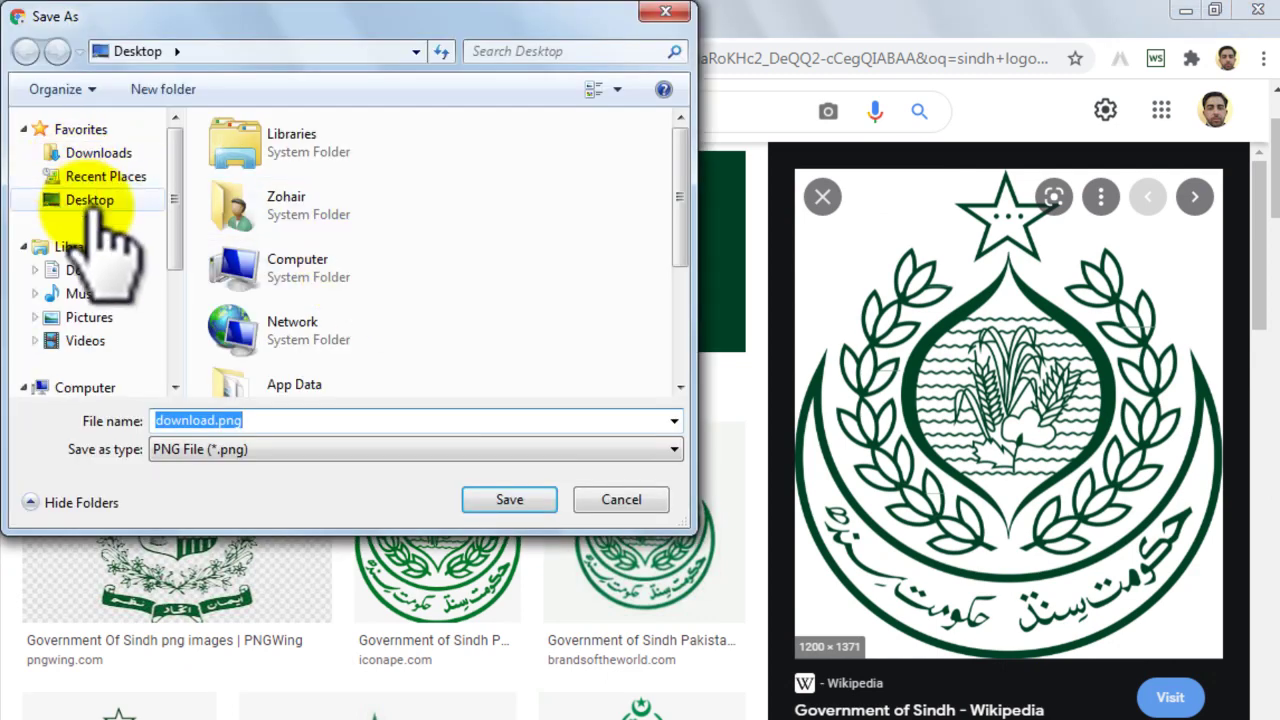
left_click(89, 200)
left_click(510, 499)
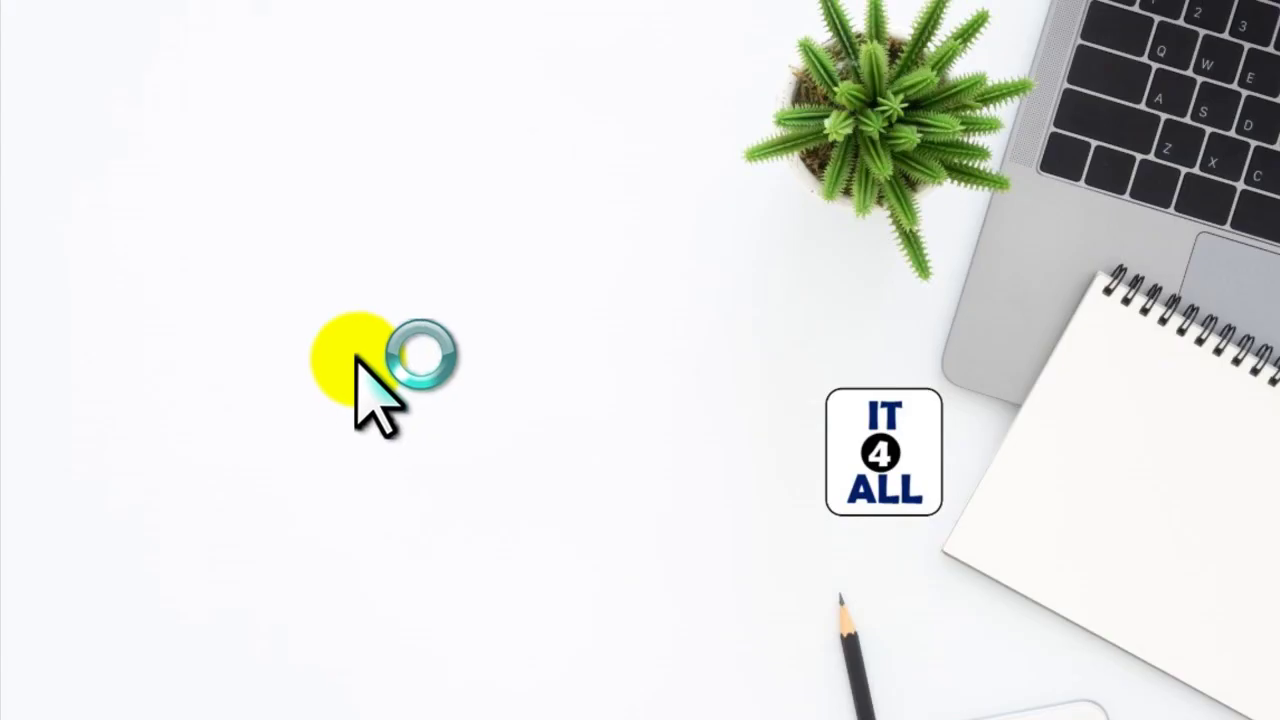
Step: Bring the saved Sindh emblem from the Windows desktop into the CorelDRAW drawing and shrink it to about 129 by 148 px
left_click_drag(122, 288, 287, 183)
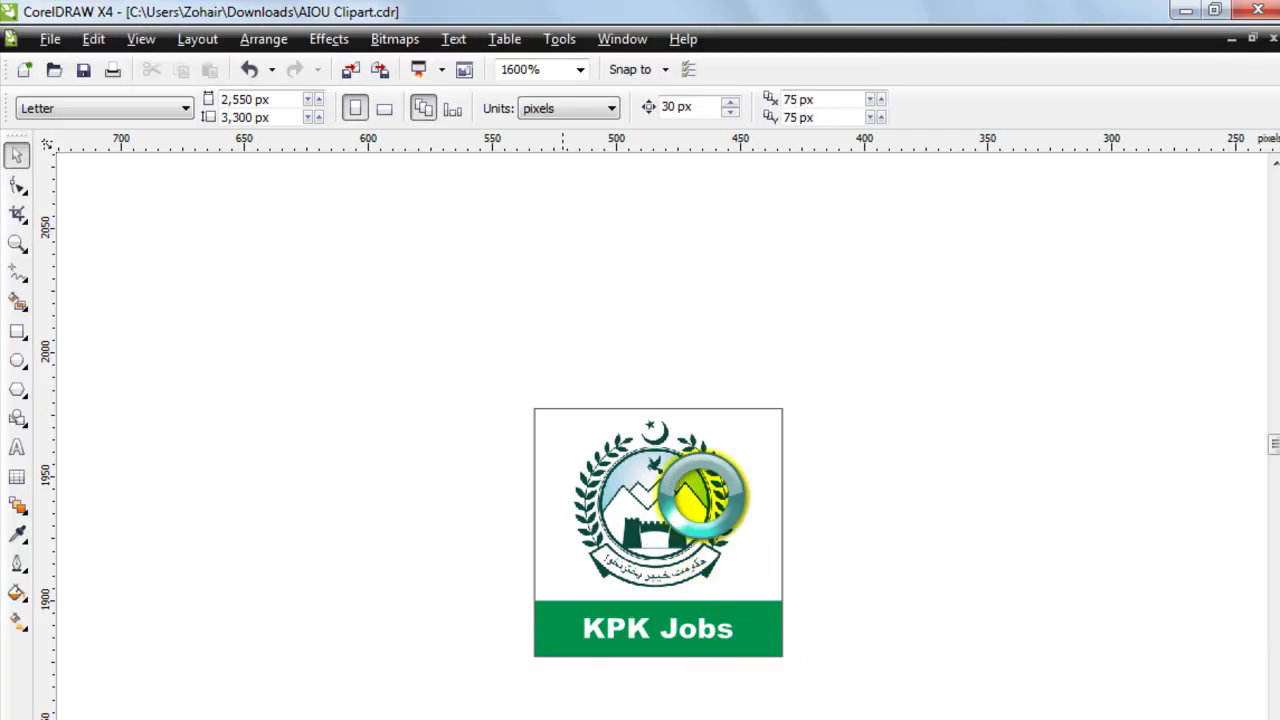
scroll(660, 480, "up", 5)
scroll(640, 512, "down", 5)
left_click_drag(533, 314, 776, 590)
scroll(663, 457, "up", 5)
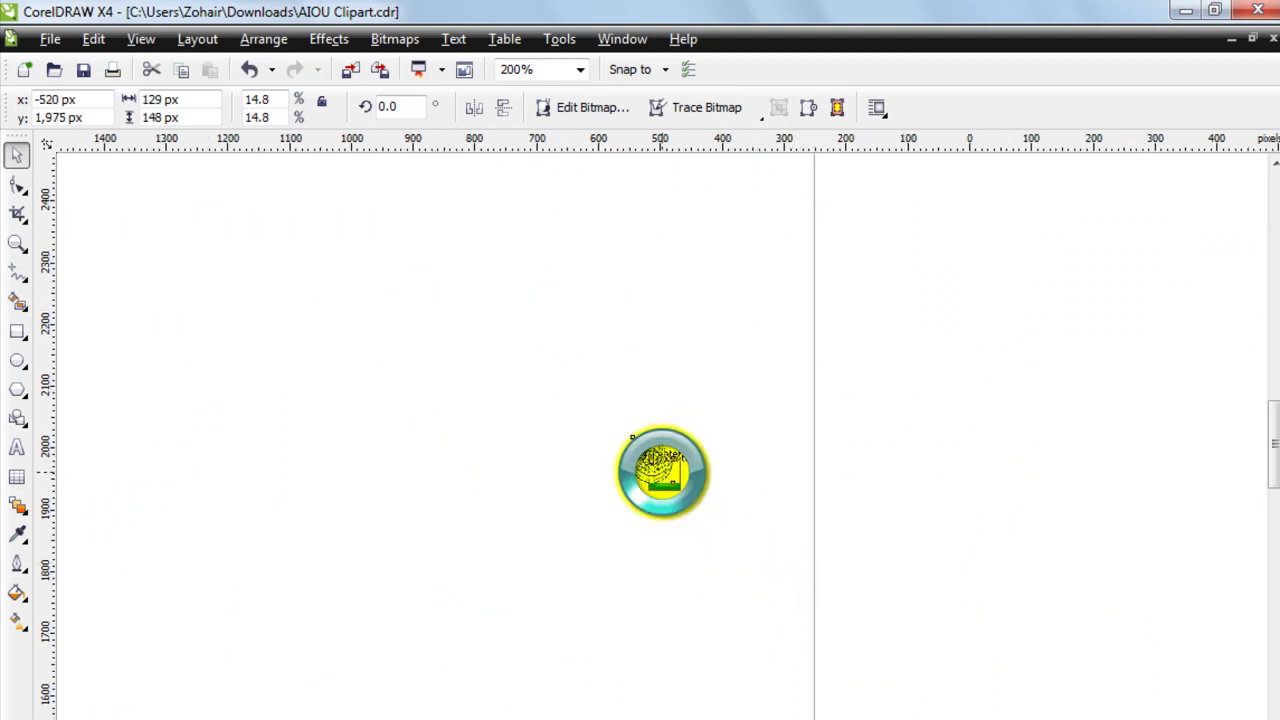
Step: Move the Sindh emblem aside and delete the KPK emblem from the icon's white area
left_click_drag(663, 457, 398, 507)
left_click(700, 514)
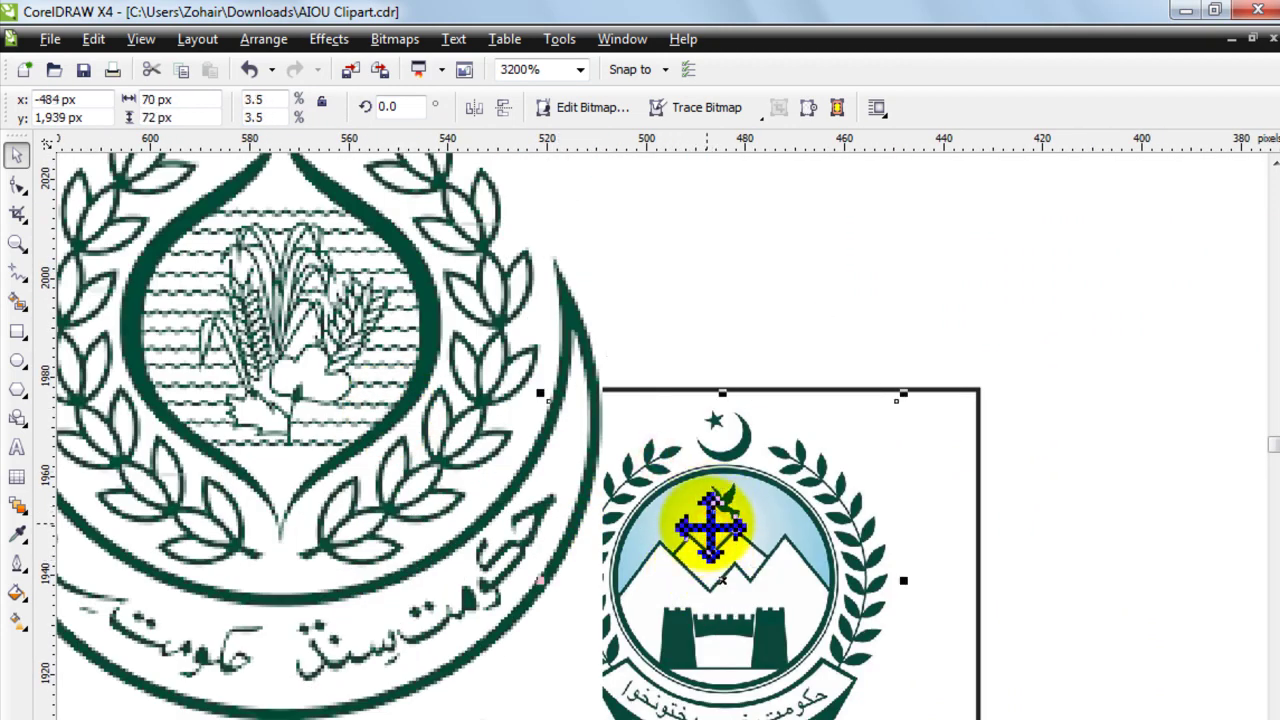
key("Delete")
Step: Scale the Sindh emblem to about 55 by 63 px and centre it in the icon's white area
scroll(500, 443, "down", 1)
left_click_drag(477, 403, 592, 442)
left_click_drag(514, 266, 611, 380)
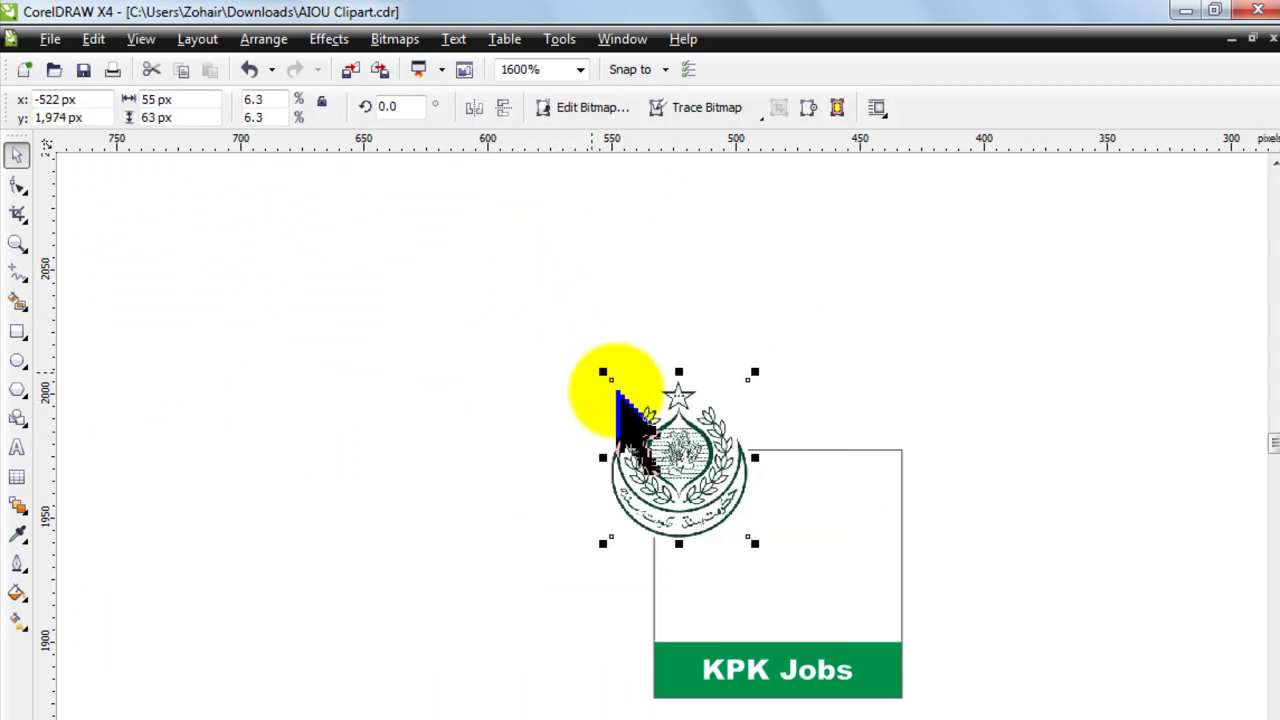
left_click_drag(696, 451, 795, 537)
scroll(790, 540, "up", 1)
left_click_drag(671, 468, 678, 473)
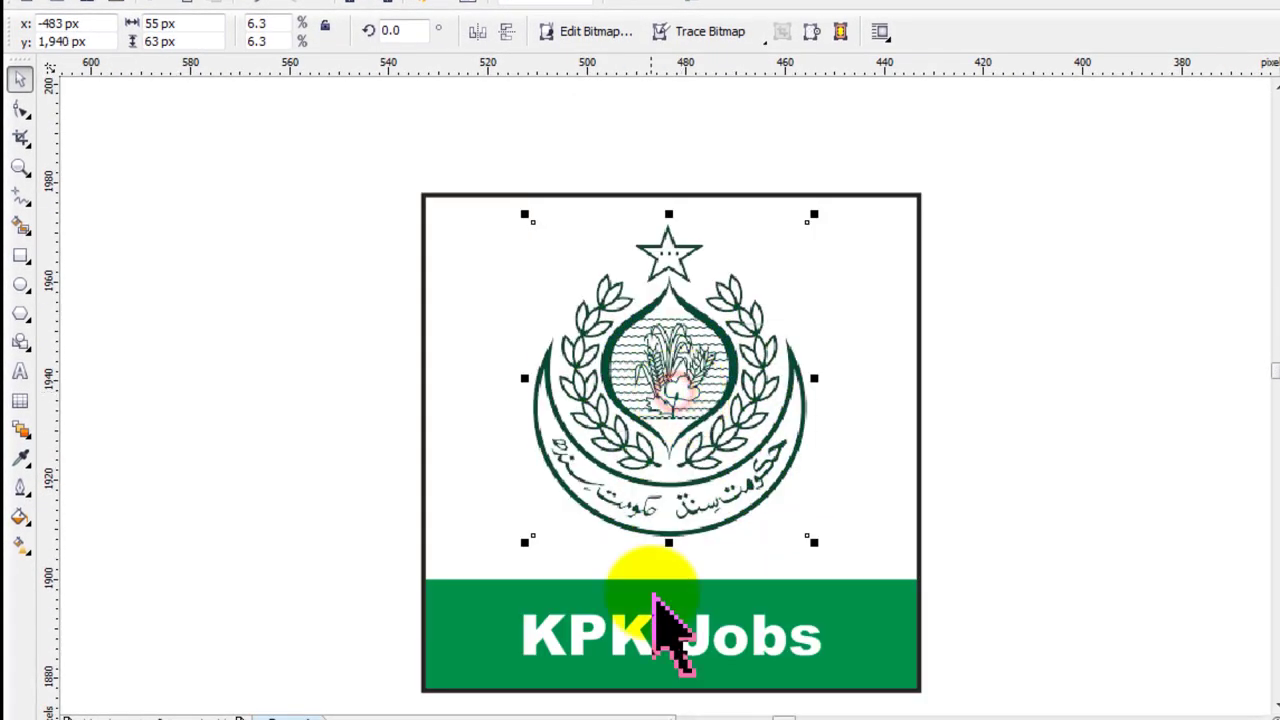
Step: Replace the word KPK in the green band's label so it reads "Sindh Jobs"
double_click(640, 634)
left_click_drag(655, 632, 503, 630)
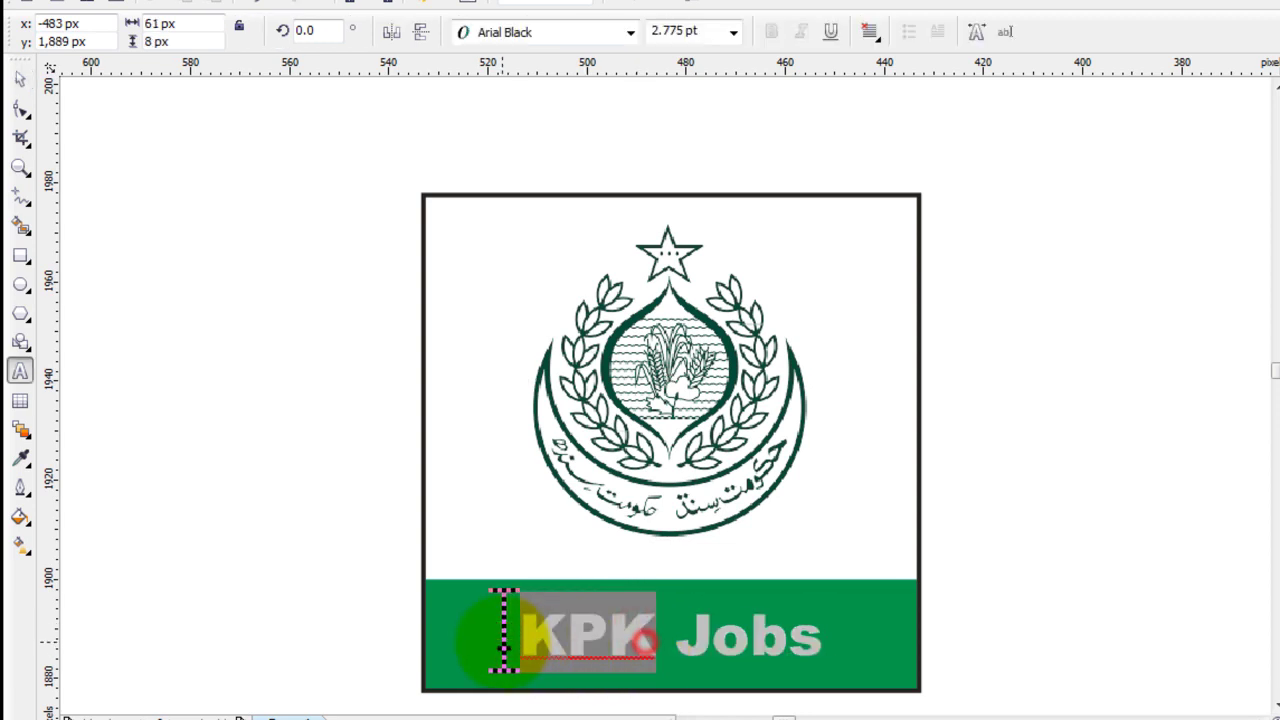
type("Sindh")
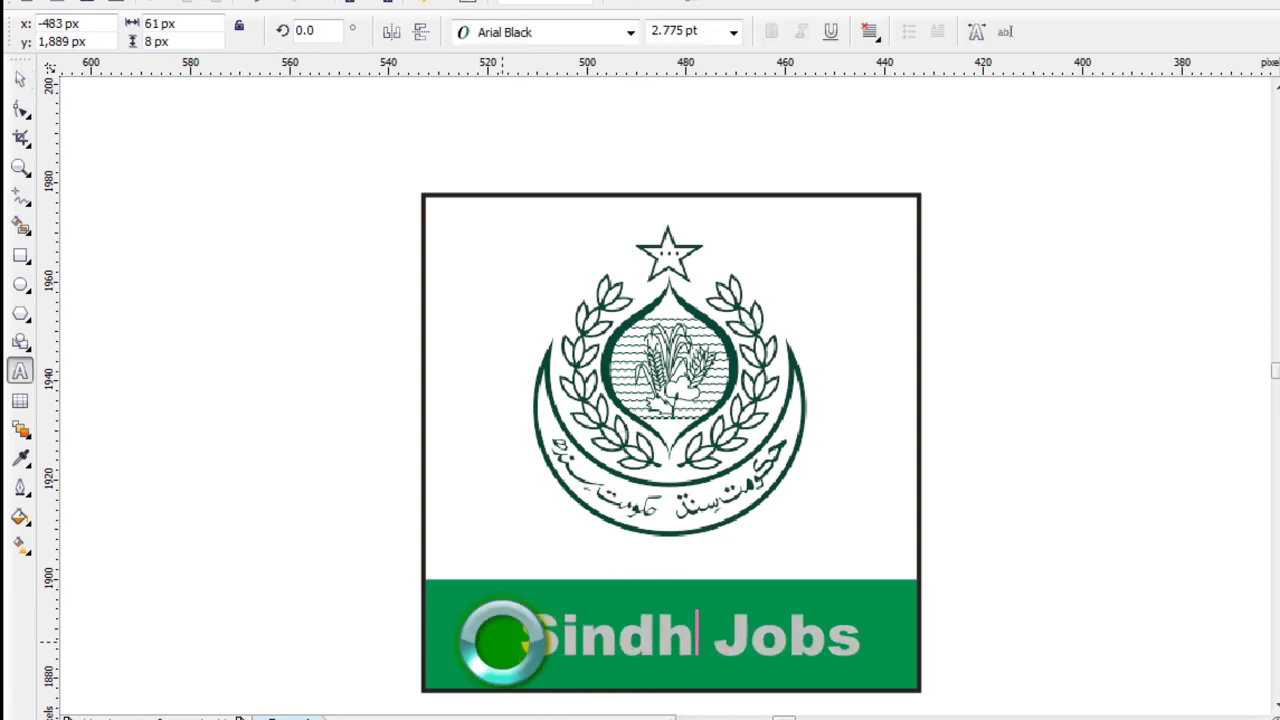
left_click(20, 78)
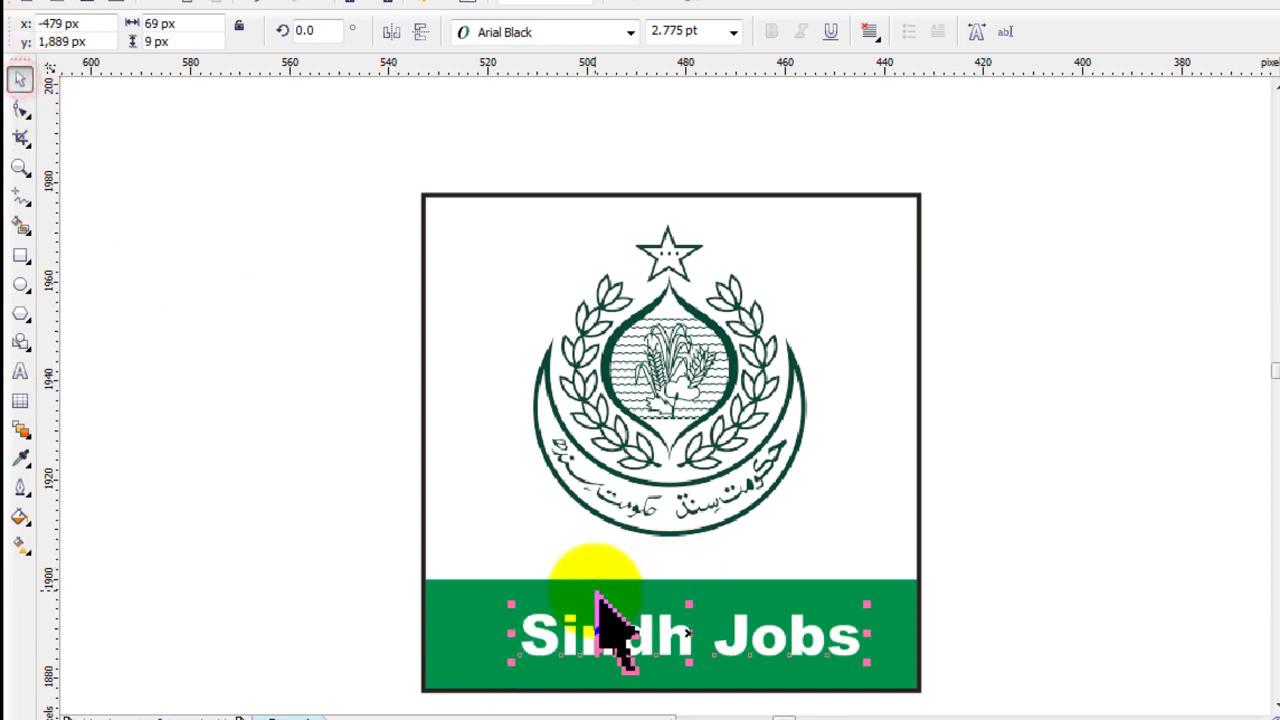
Step: Centre the Sindh Jobs text horizontally on the green band
left_click(530, 582)
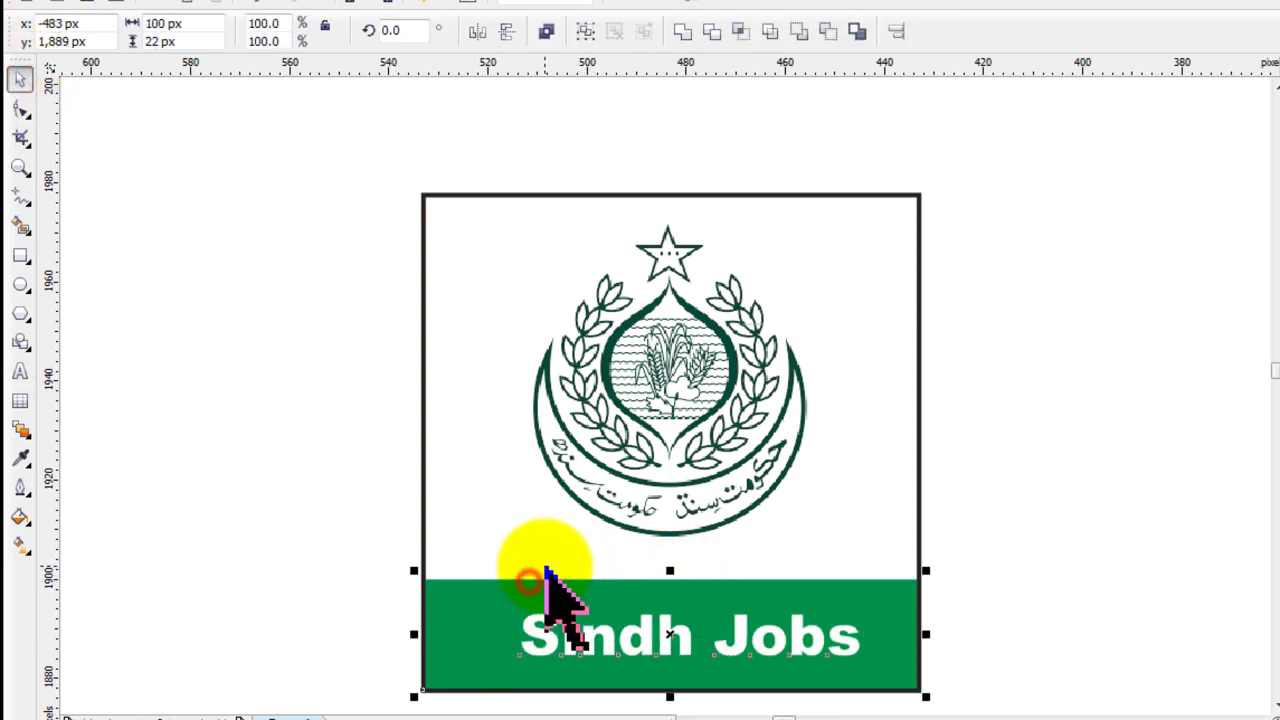
left_click_drag(537, 578, 537, 570)
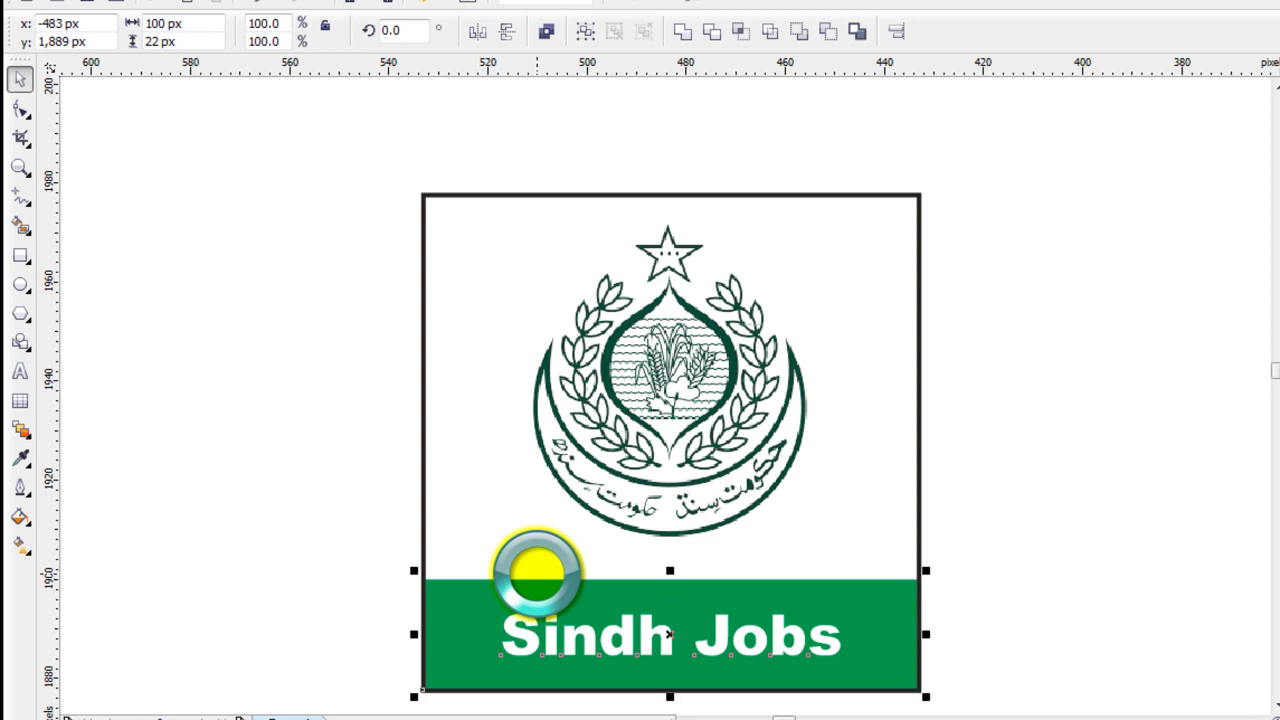
key("F3")
left_click(903, 374)
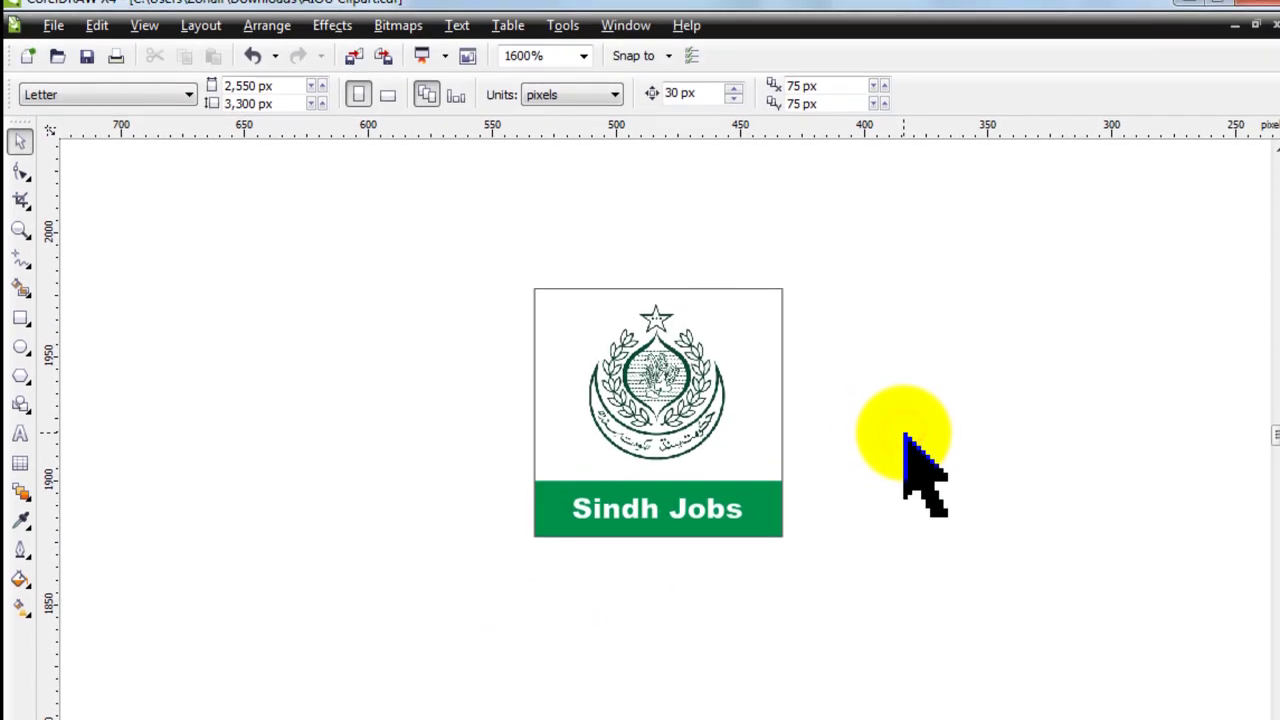
Step: Export the Sindh Jobs icon to the Desktop as a JPEG named 3
key("ctrl+e")
left_click(497, 358)
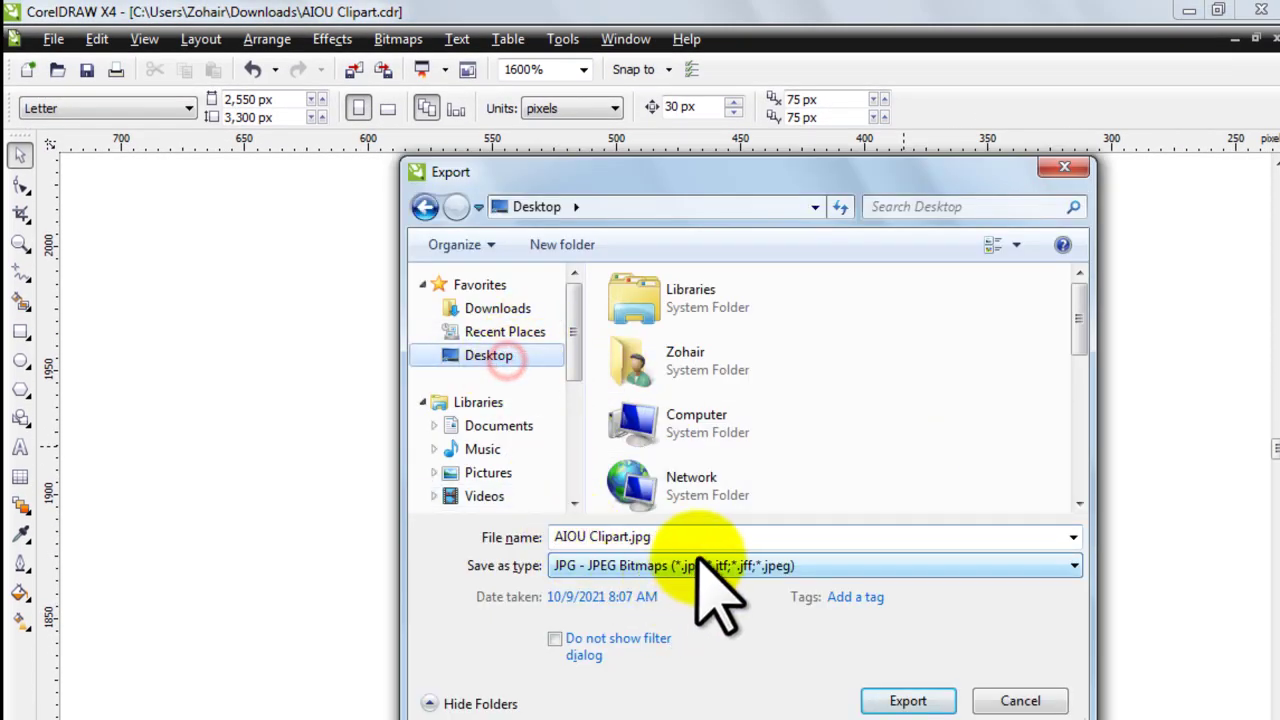
left_click(692, 536)
left_click(908, 700)
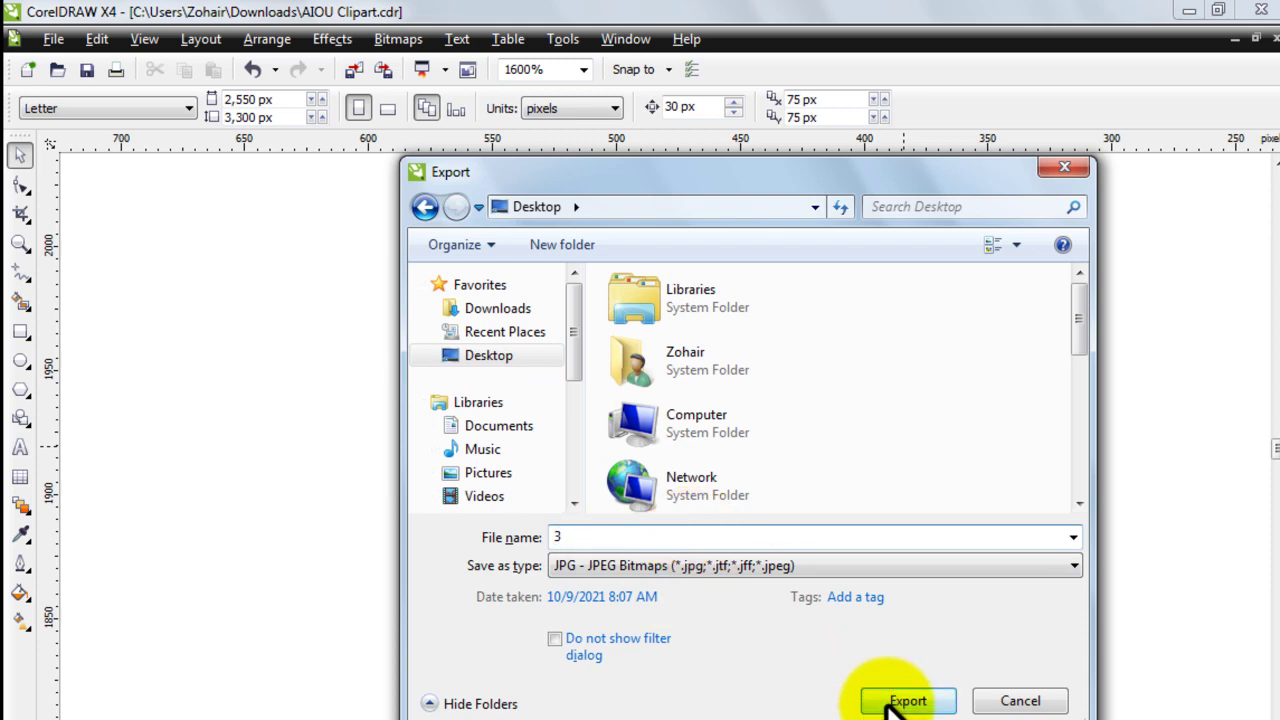
left_click(634, 623)
left_click(650, 633)
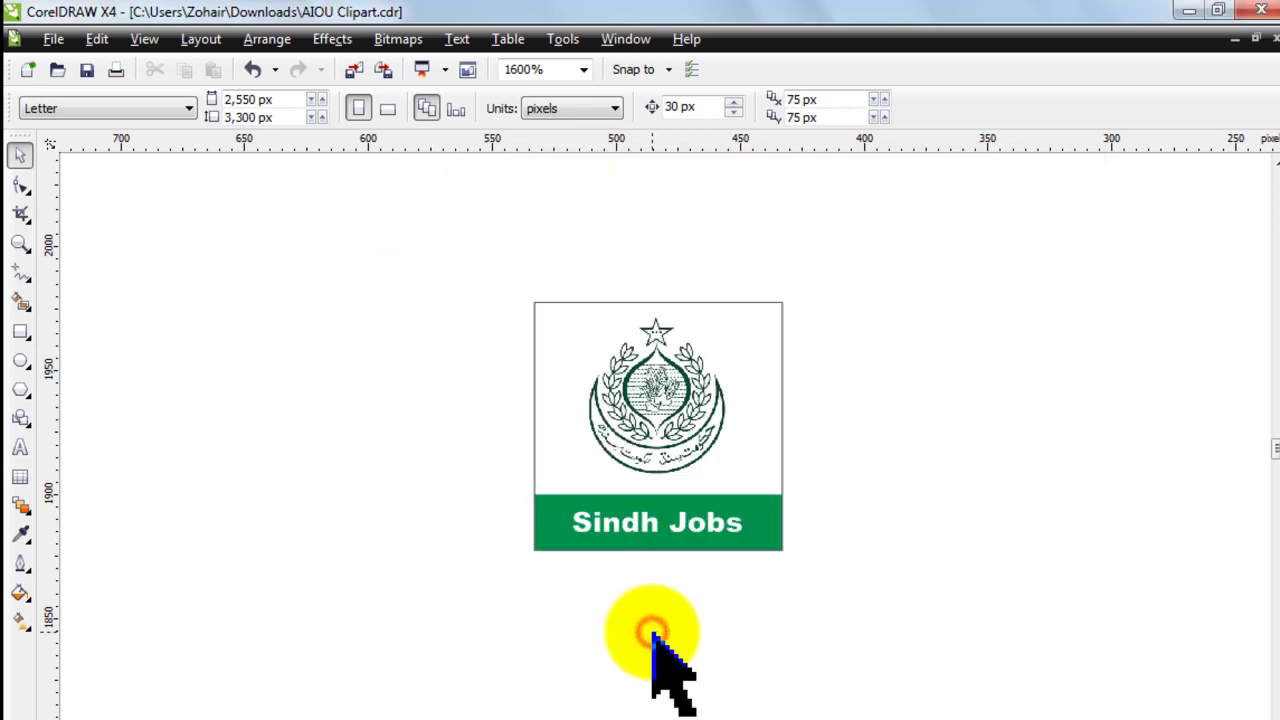
Step: Show the Windows desktop, line up 2.jpg, 1.jpg and 3.jpg side by side and select all three
left_click(1189, 10)
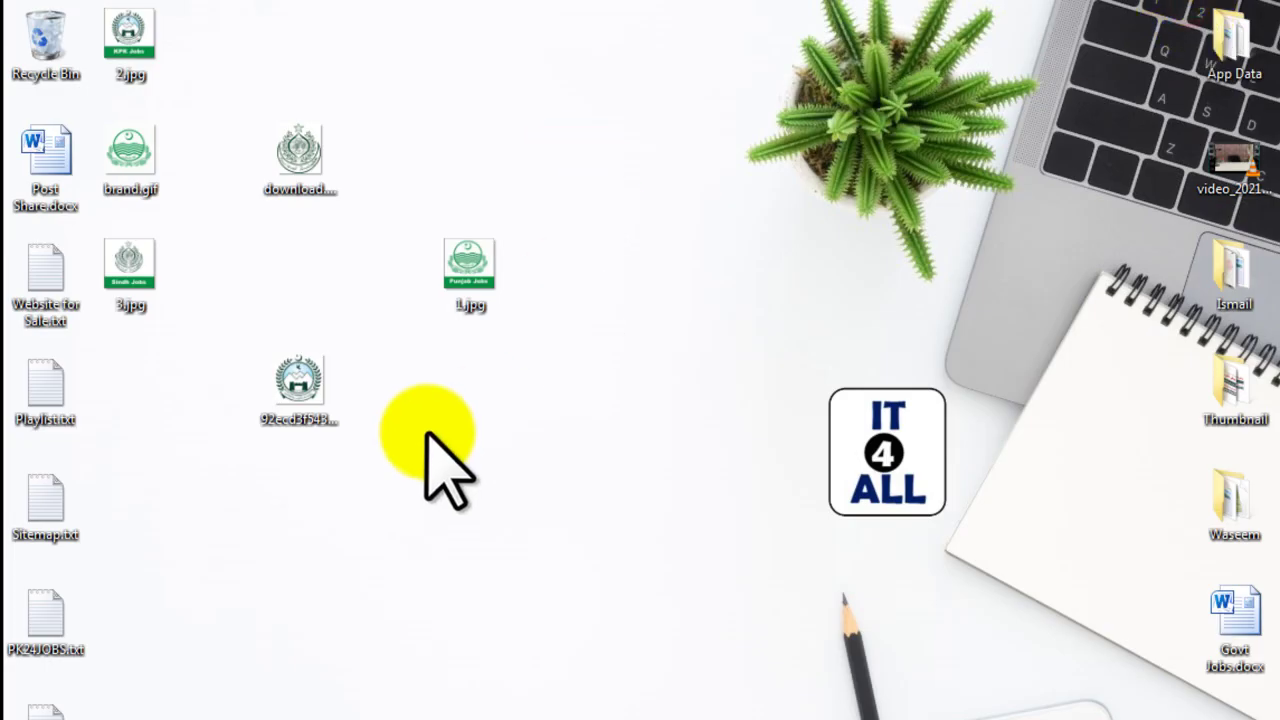
left_click_drag(459, 270, 528, 408)
left_click_drag(140, 275, 650, 405)
left_click_drag(117, 42, 470, 415)
left_click_drag(401, 287, 778, 470)
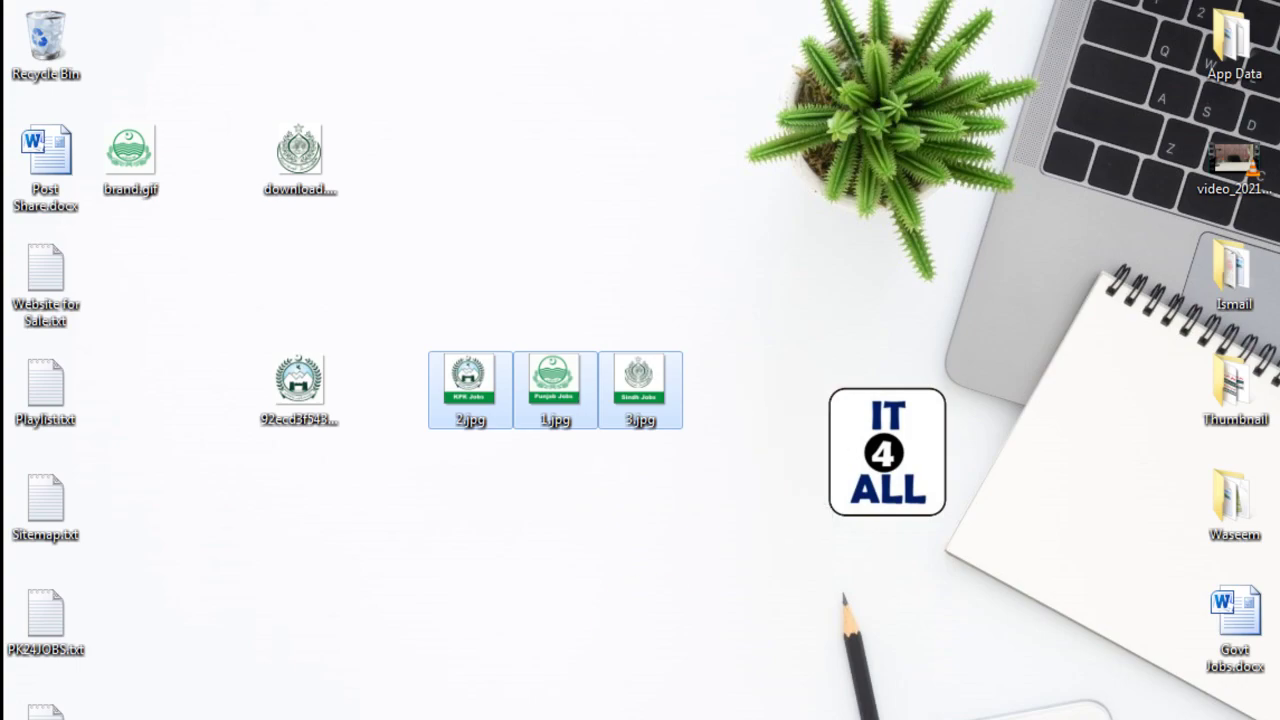
Step: Switch to Chrome and open blogger.com in a new tab
key("alt+Tab")
left_click(569, 18)
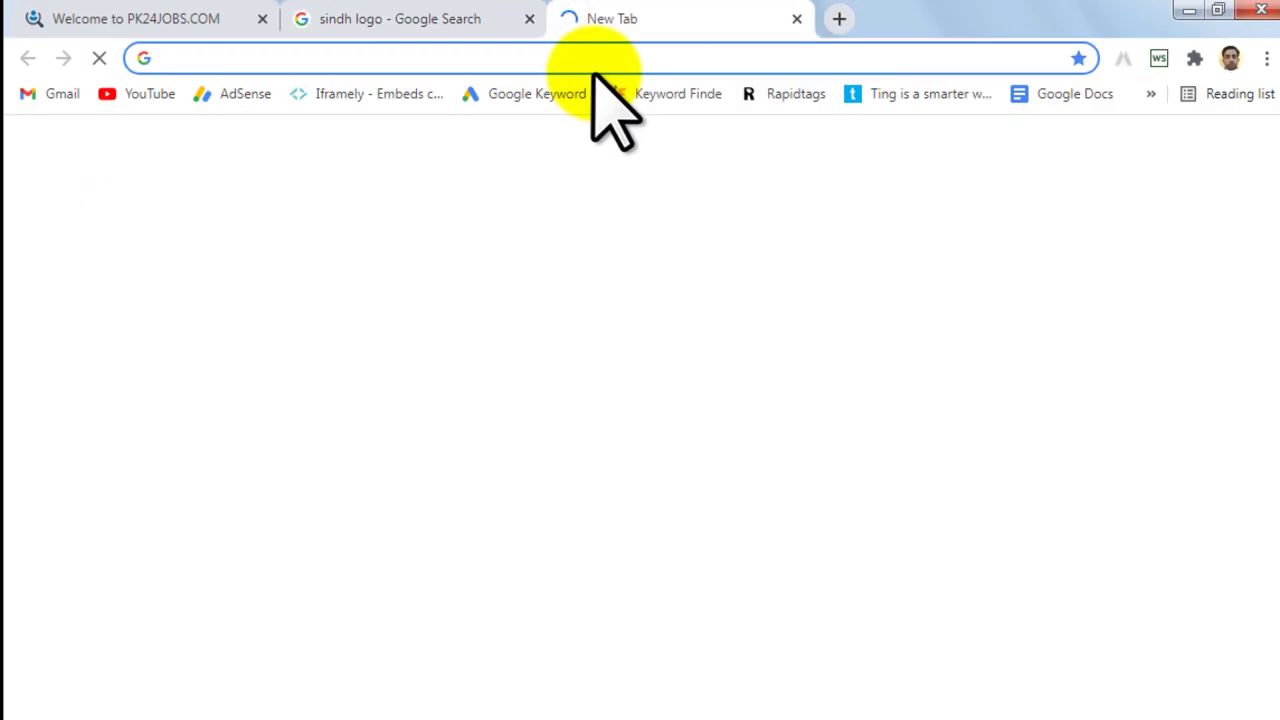
type("blogger.com")
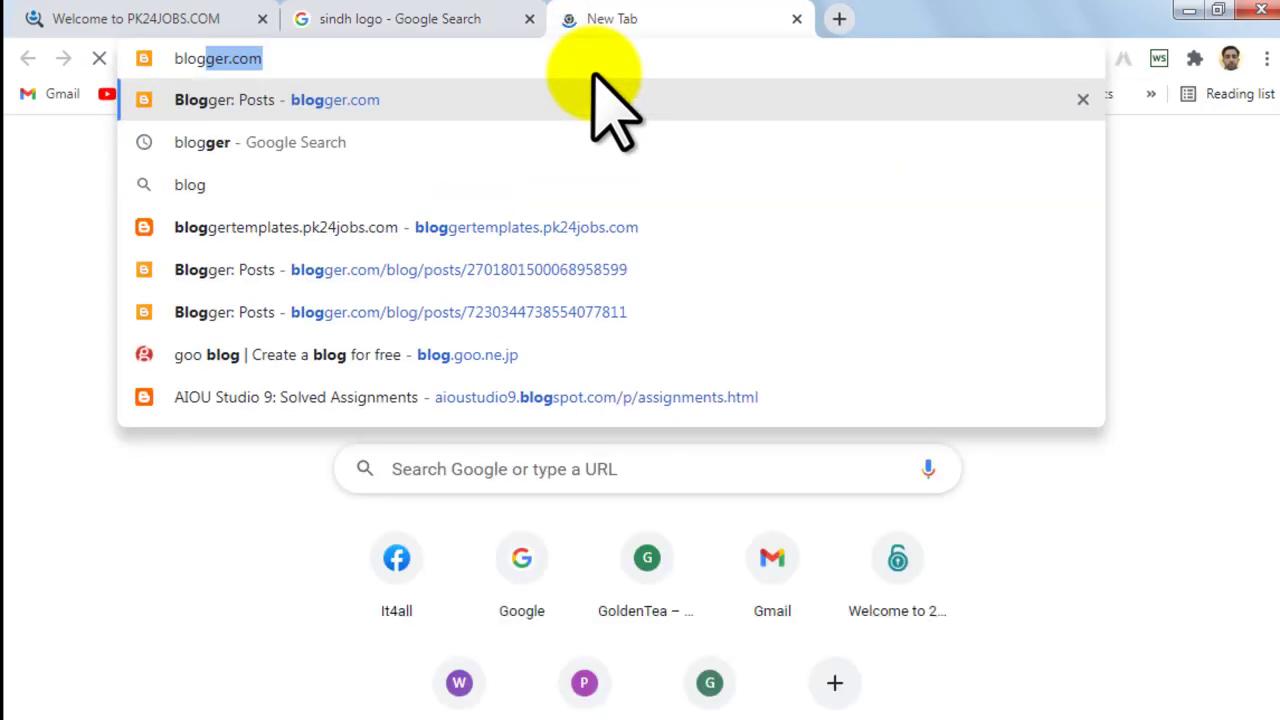
key("Return")
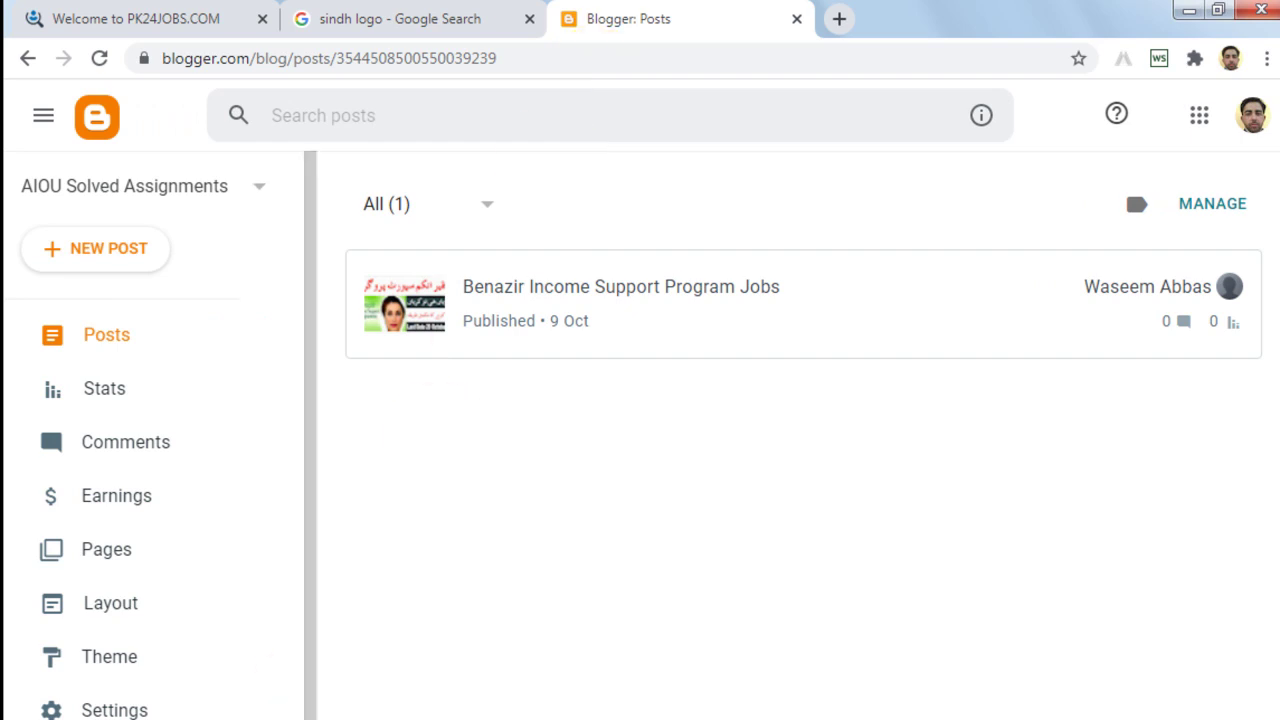
Step: View the live AIOU Solved Assignments blog, check its Benazir Income Support Program Jobs post and return to the blog's home page
scroll(150, 500, "down", 3)
left_click(105, 660)
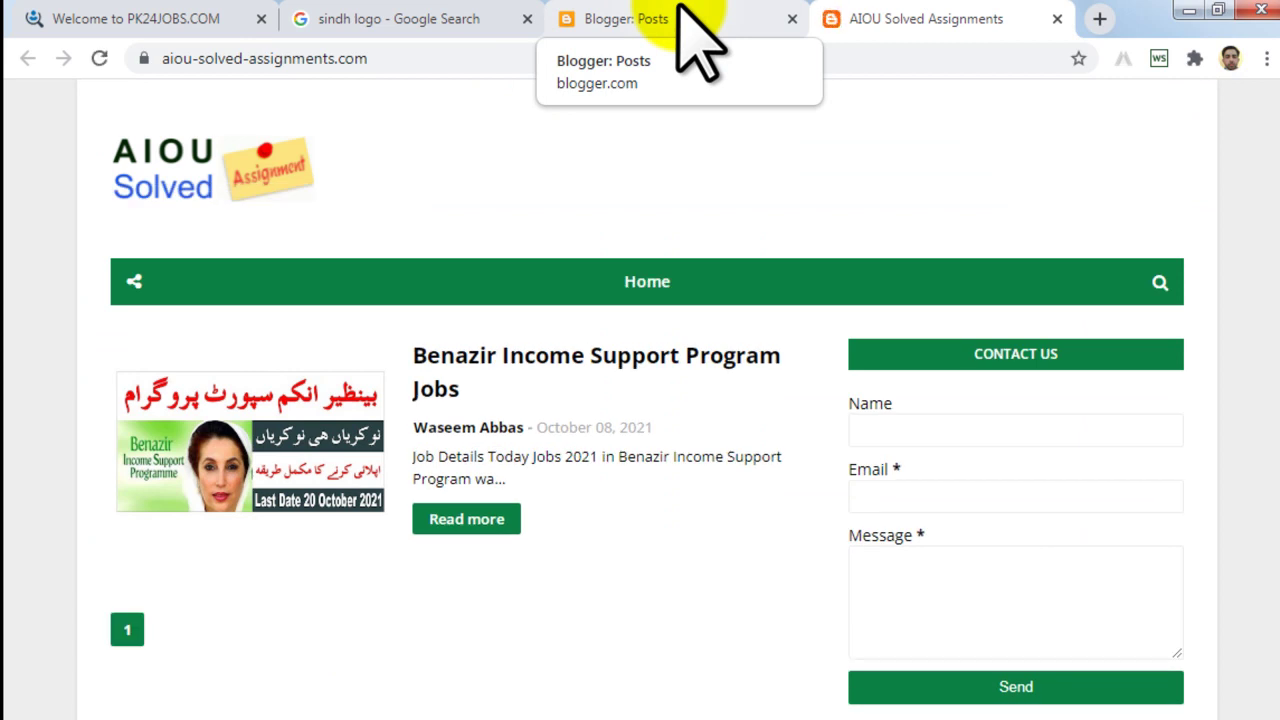
left_click(553, 346)
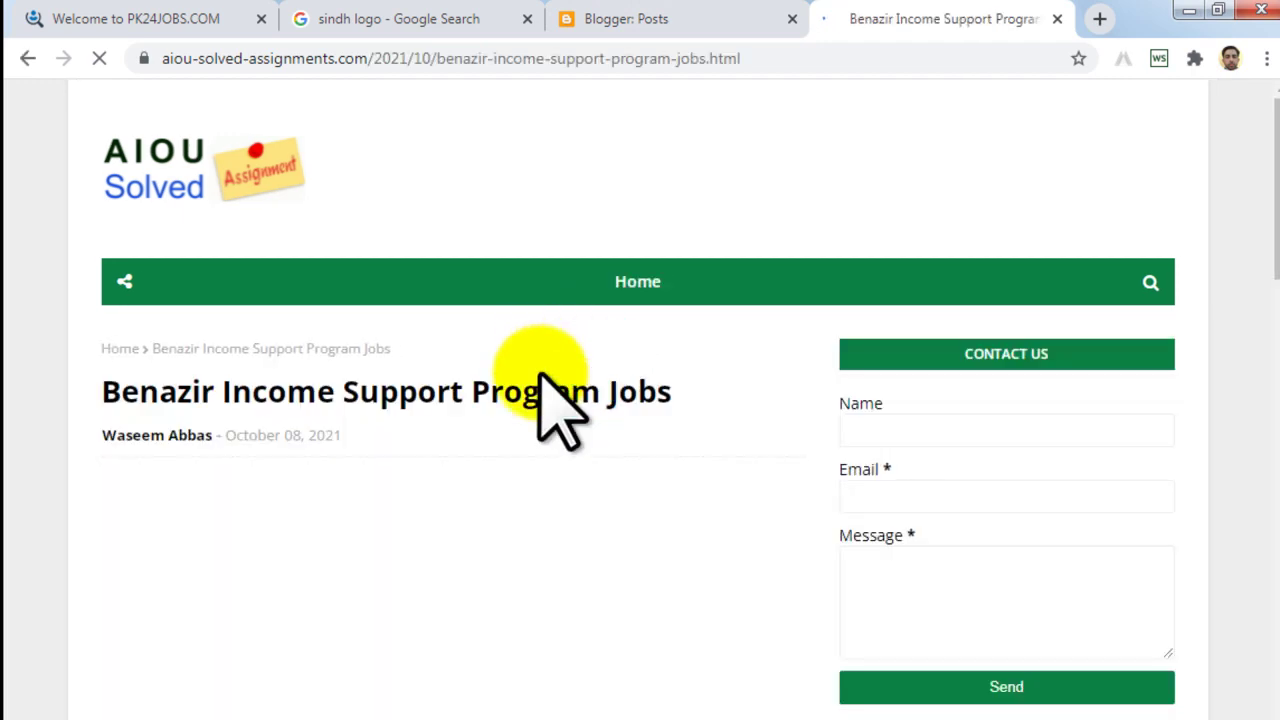
scroll(545, 385, "down", 2)
scroll(545, 400, "up", 2)
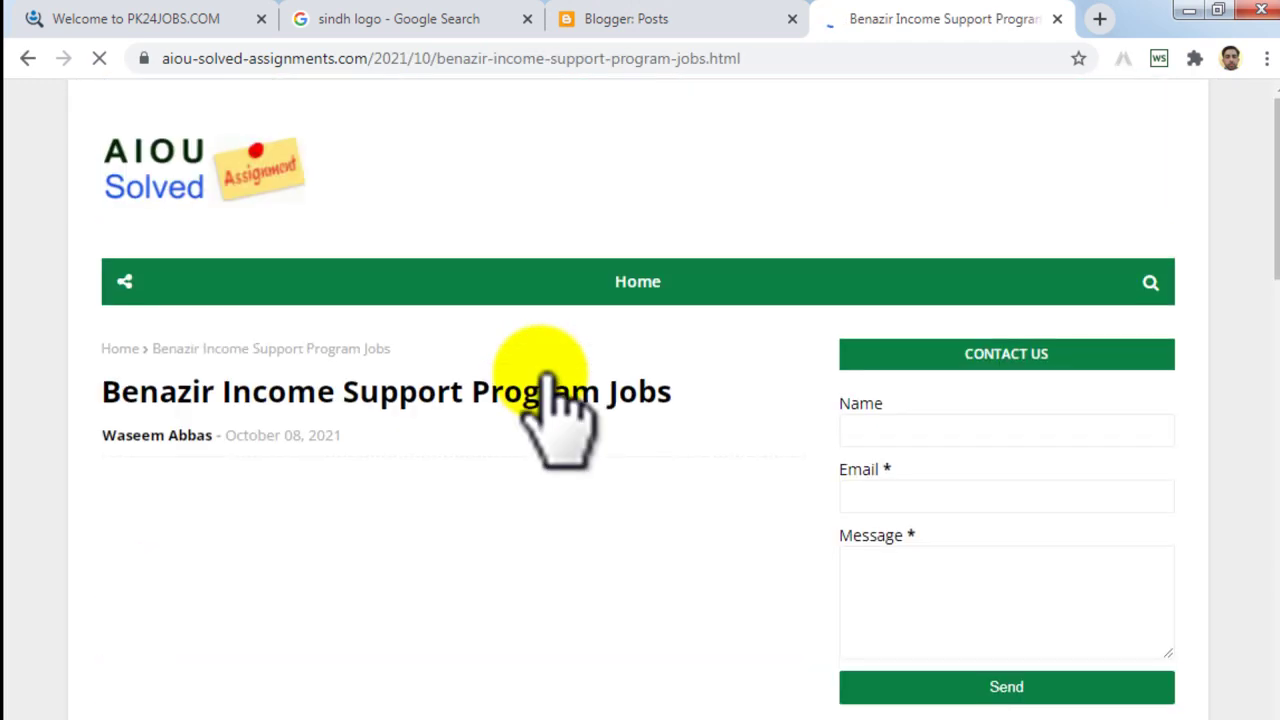
left_click(205, 182)
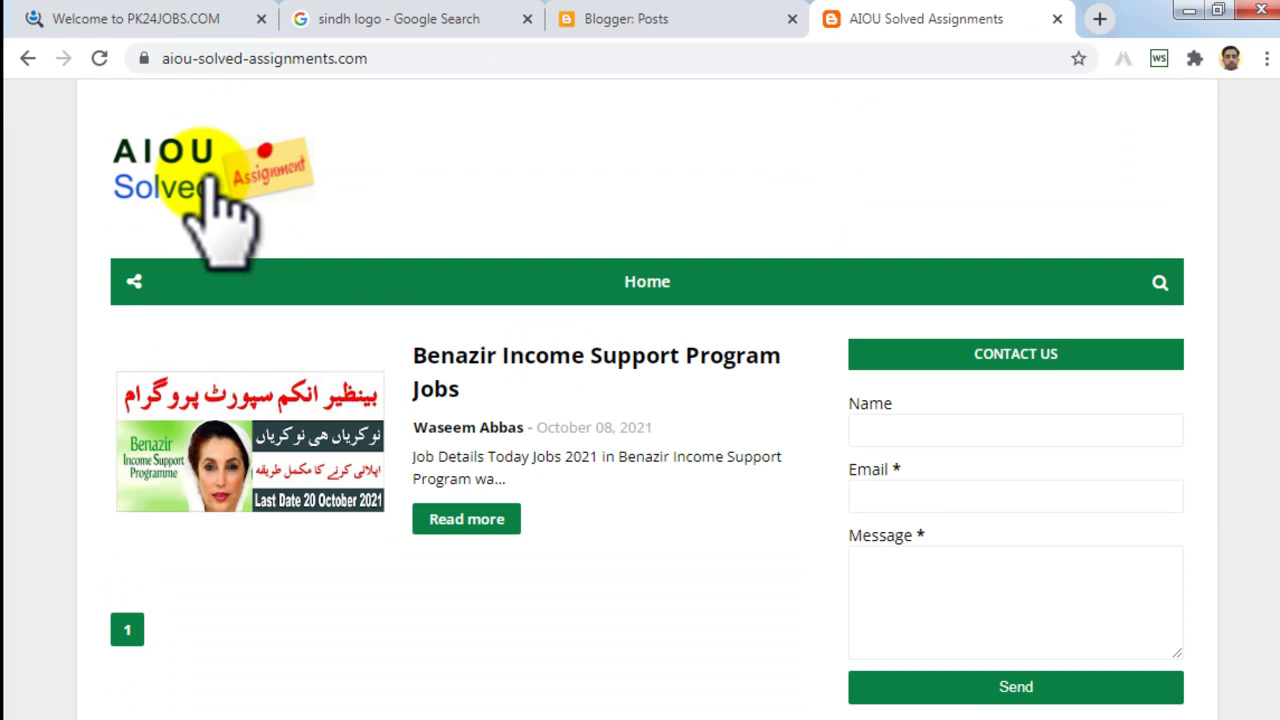
Step: Create a new page in the Blogger dashboard with the title "Home Page"
left_click(695, 12)
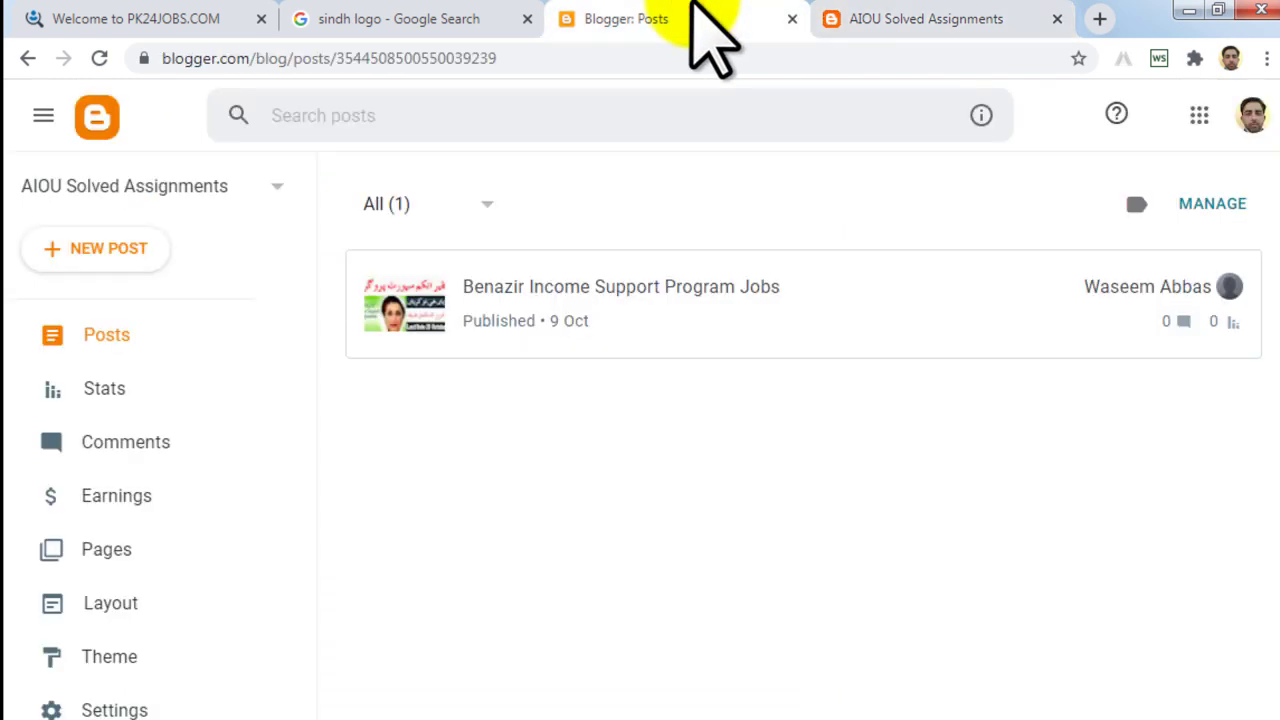
left_click(137, 550)
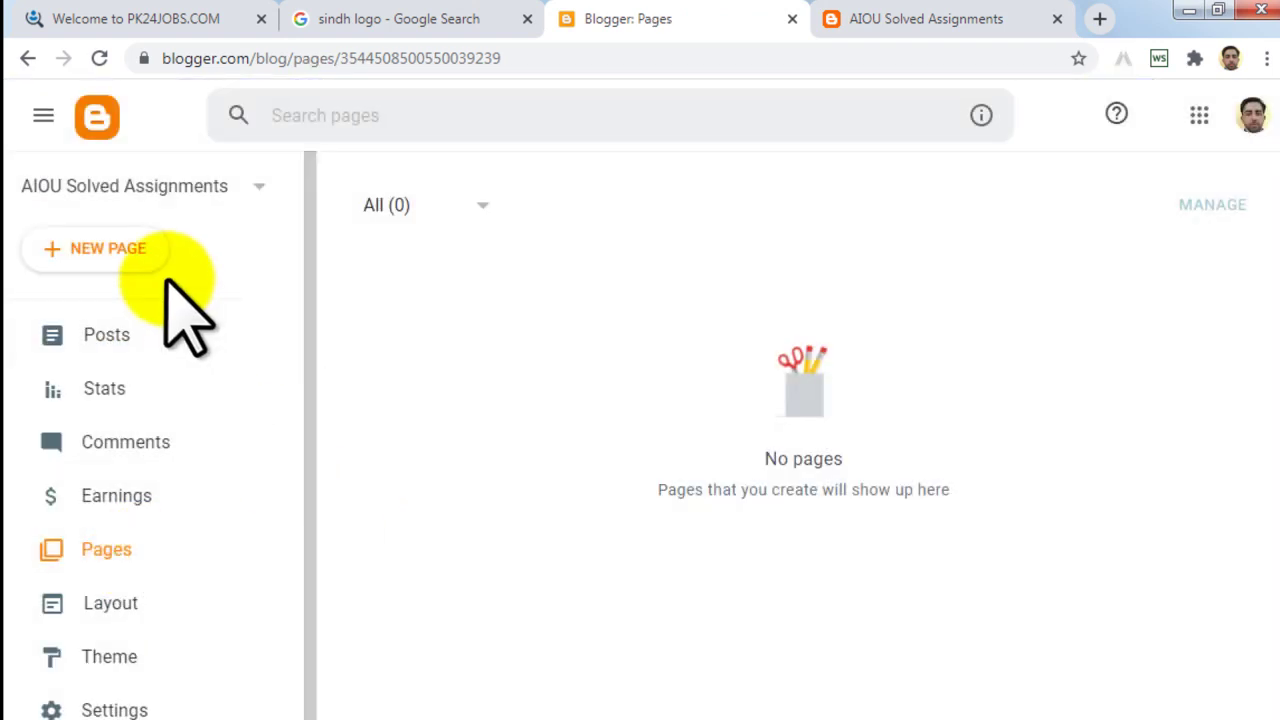
left_click(92, 252)
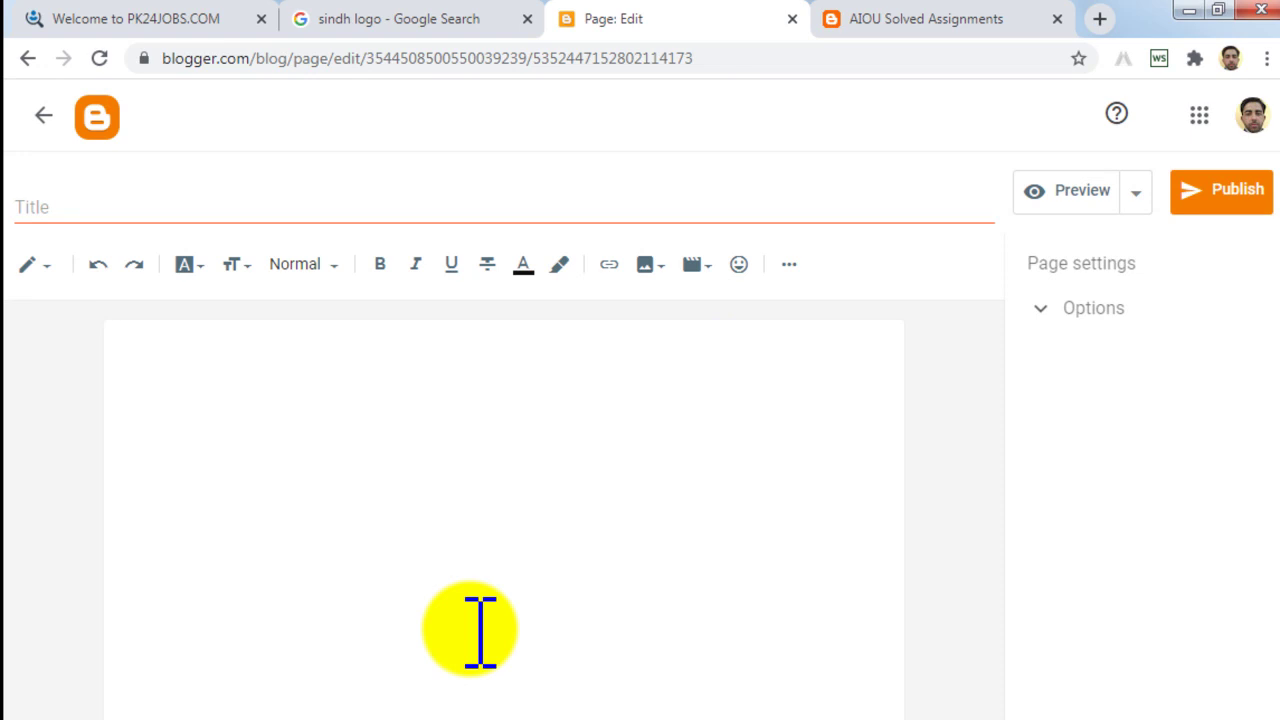
left_click(160, 207)
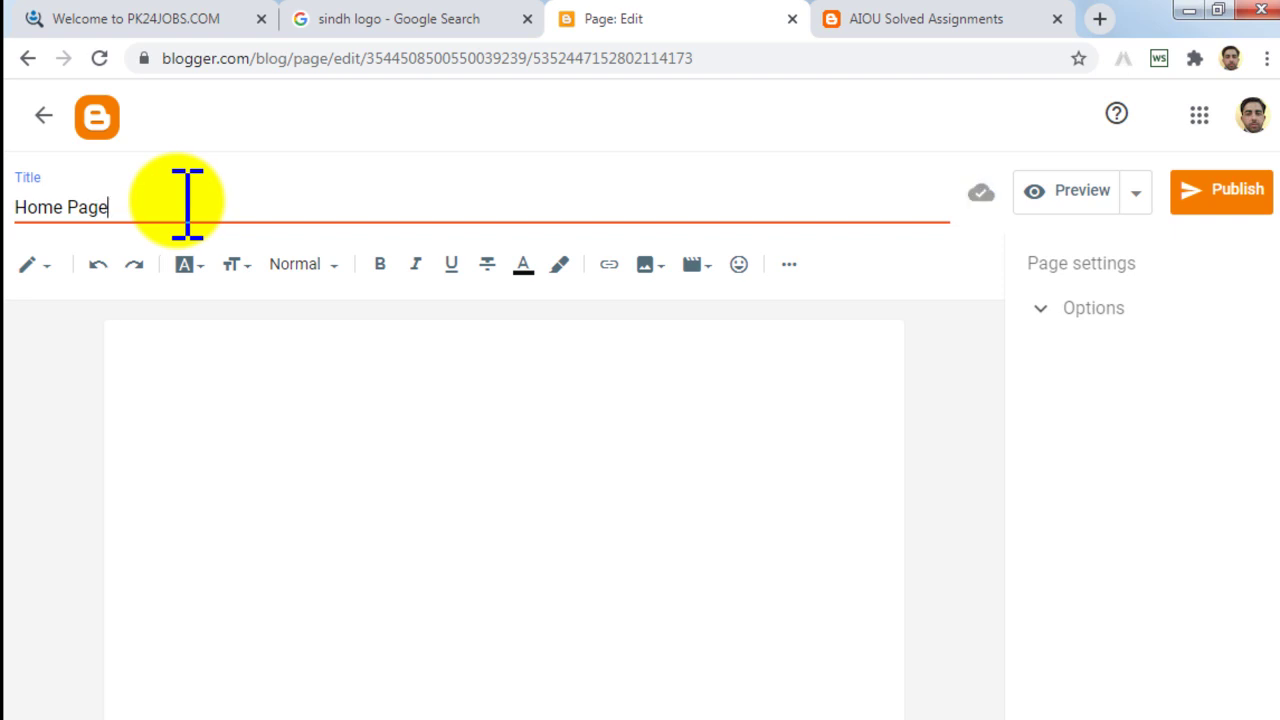
Step: Start an image upload from the computer into the page body and browse to the icon files on the Desktop
left_click(514, 425)
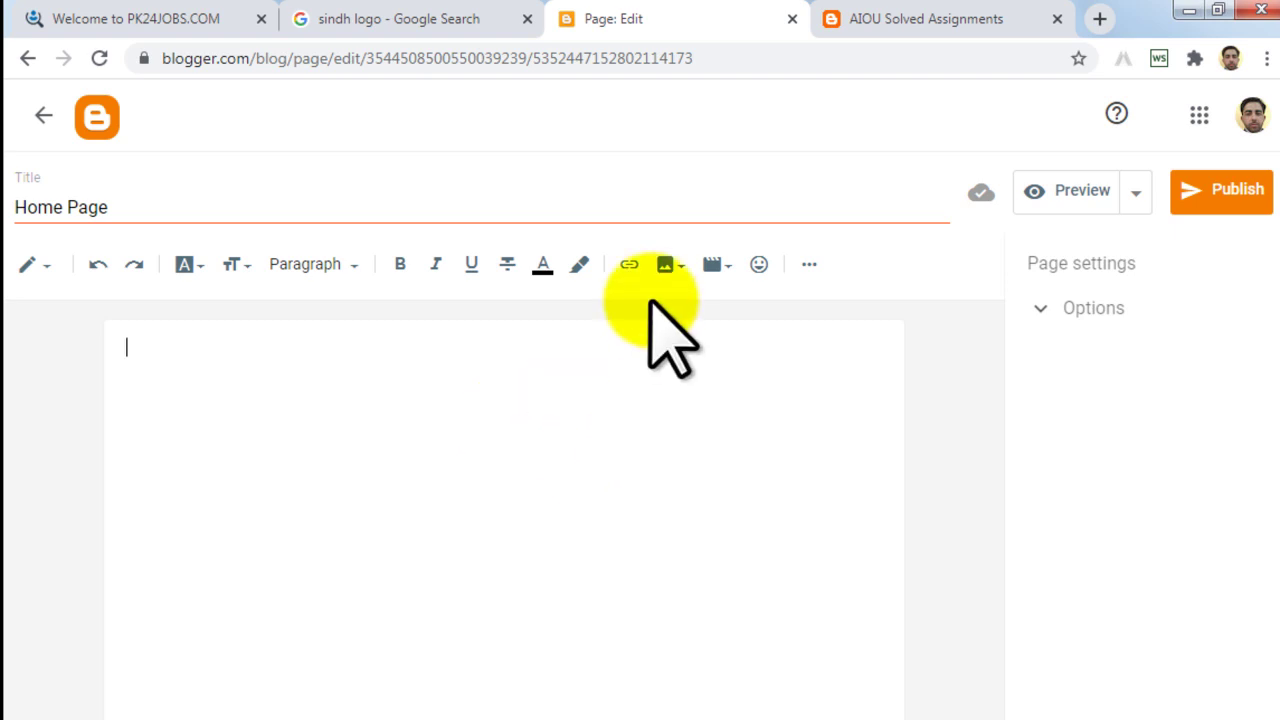
left_click(670, 264)
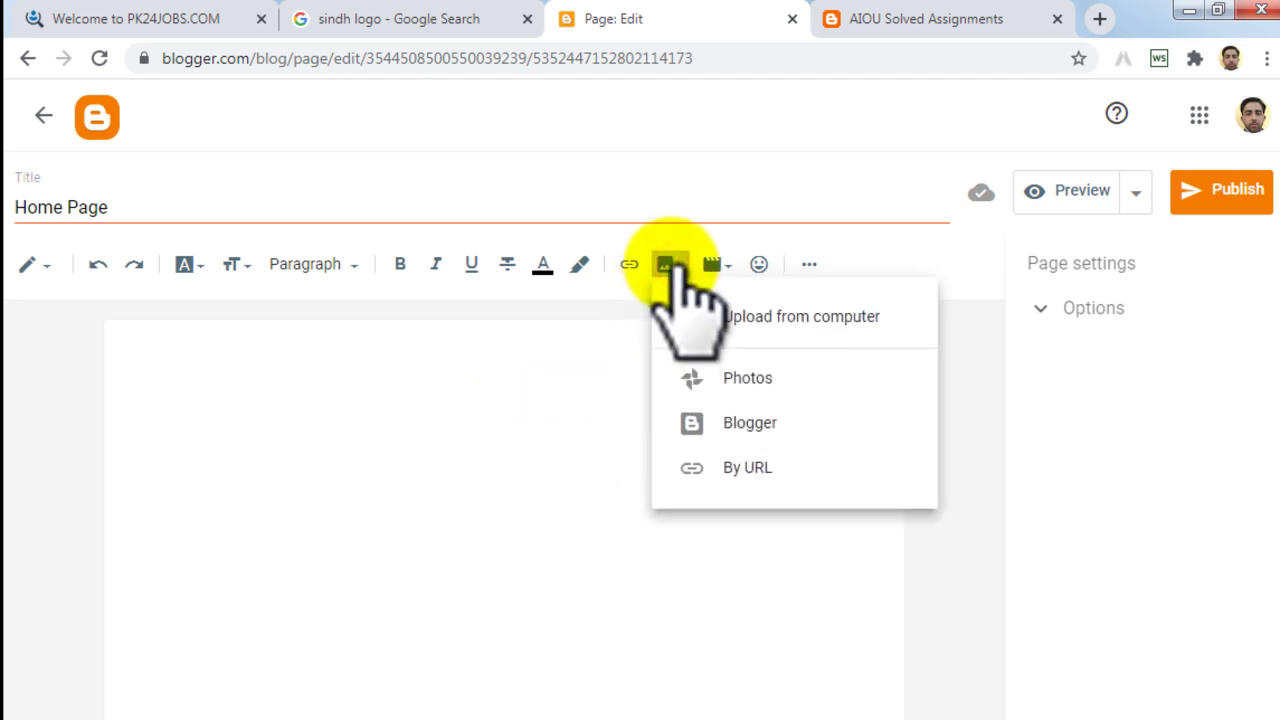
left_click(908, 316)
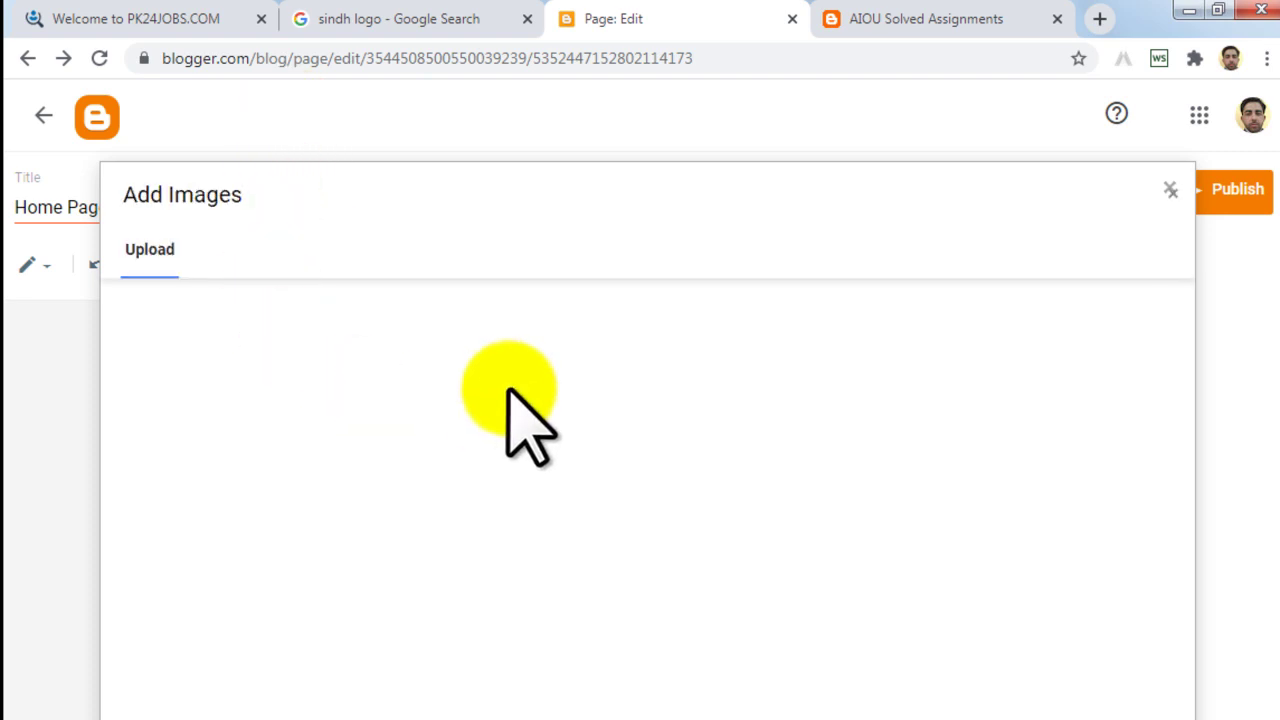
left_click(190, 312)
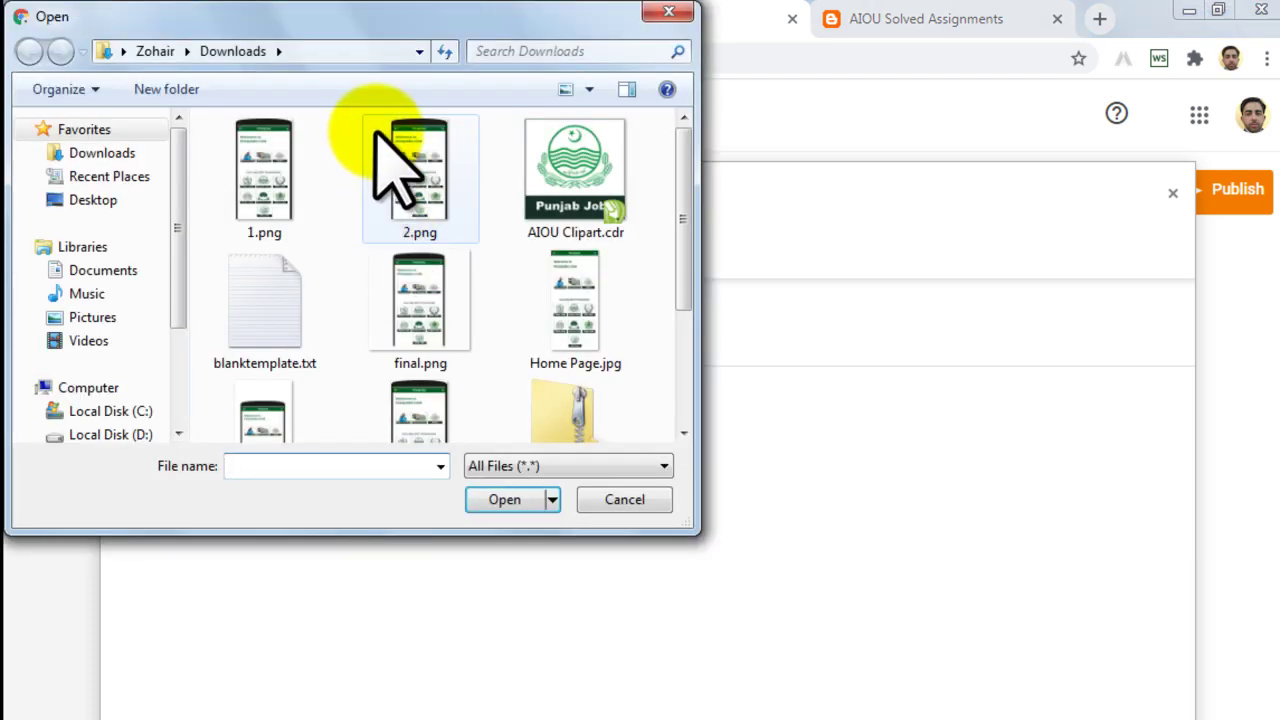
left_click(103, 206)
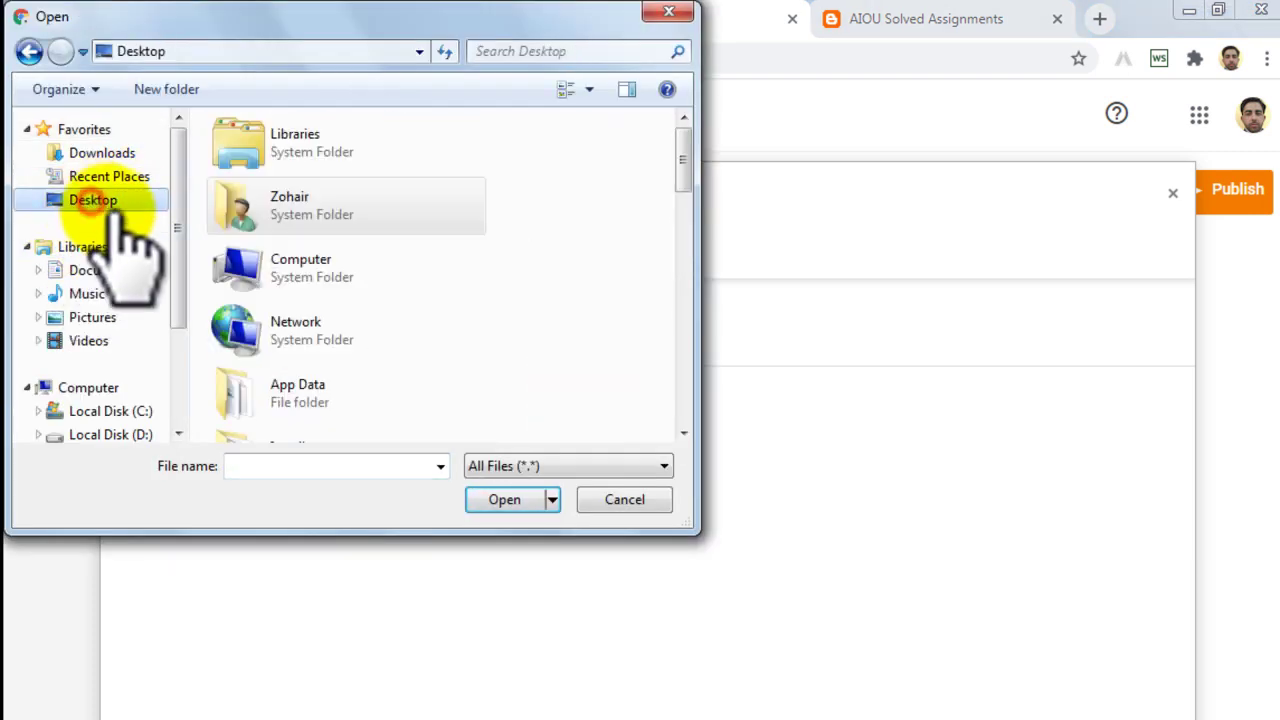
left_click_drag(683, 140, 683, 225)
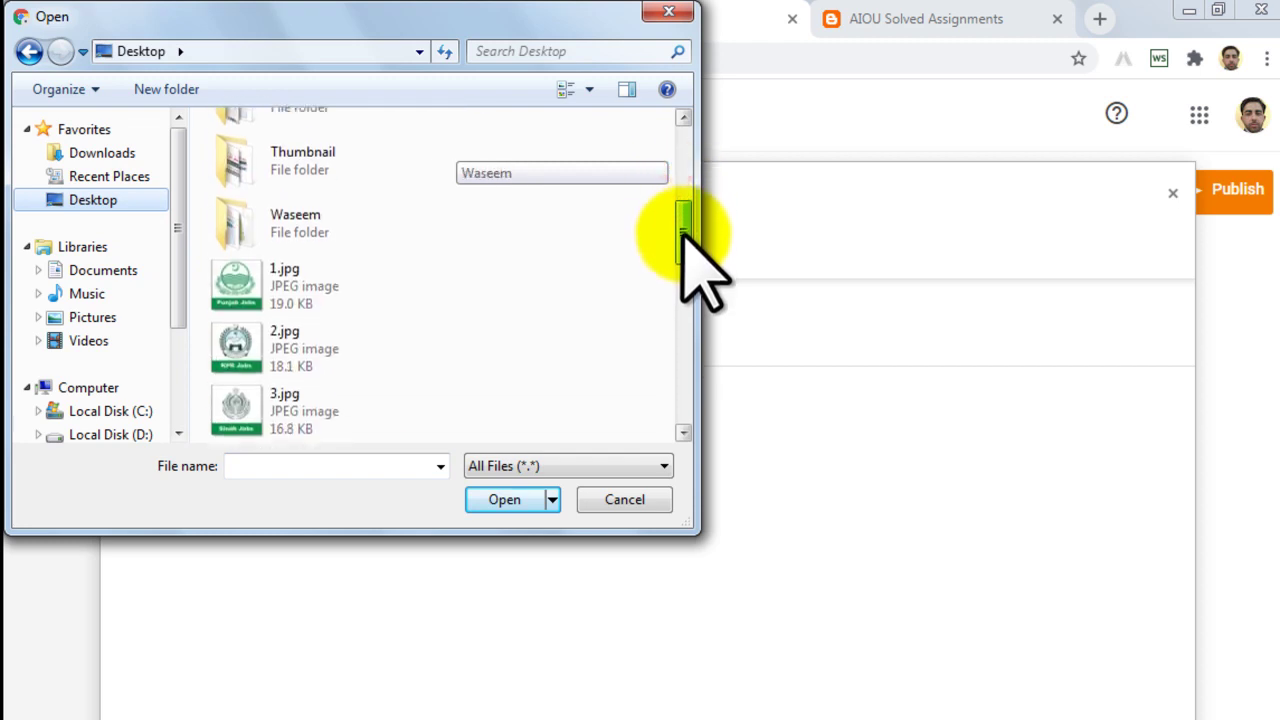
Step: Choose 1.jpg, 2.jpg and 3.jpg together and upload them
left_click(302, 280)
left_click(285, 345)
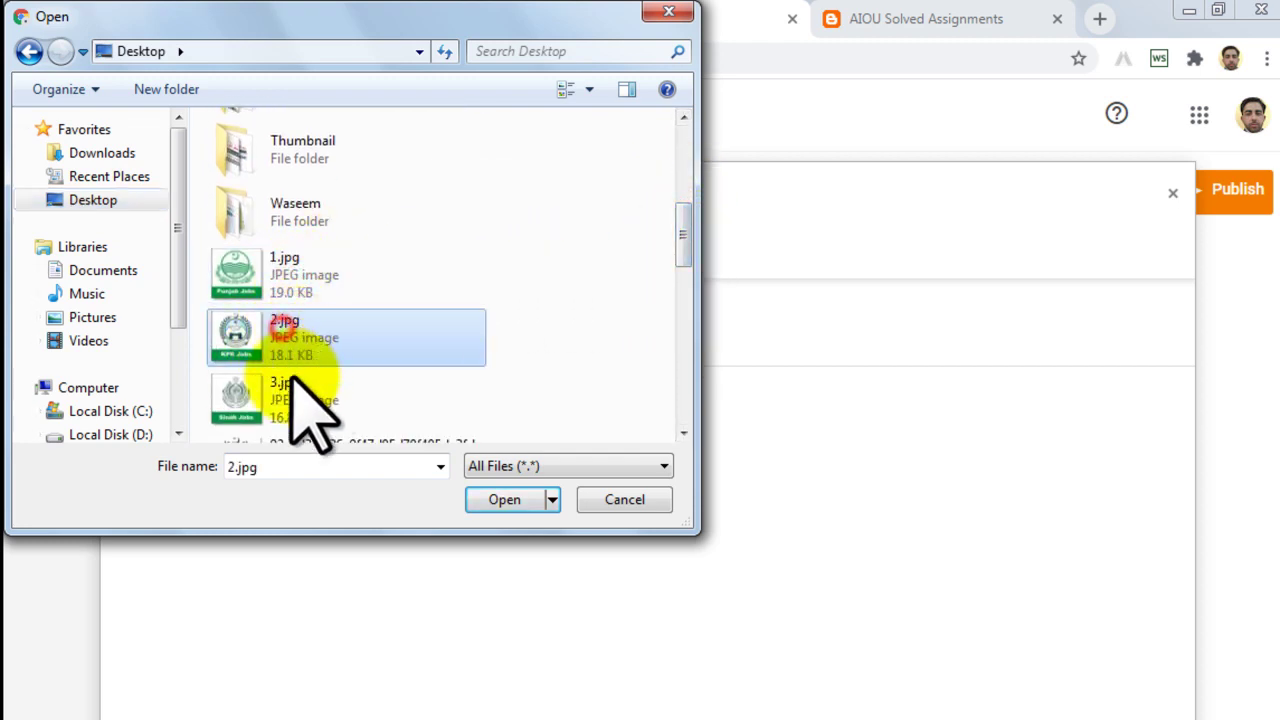
left_click(333, 270)
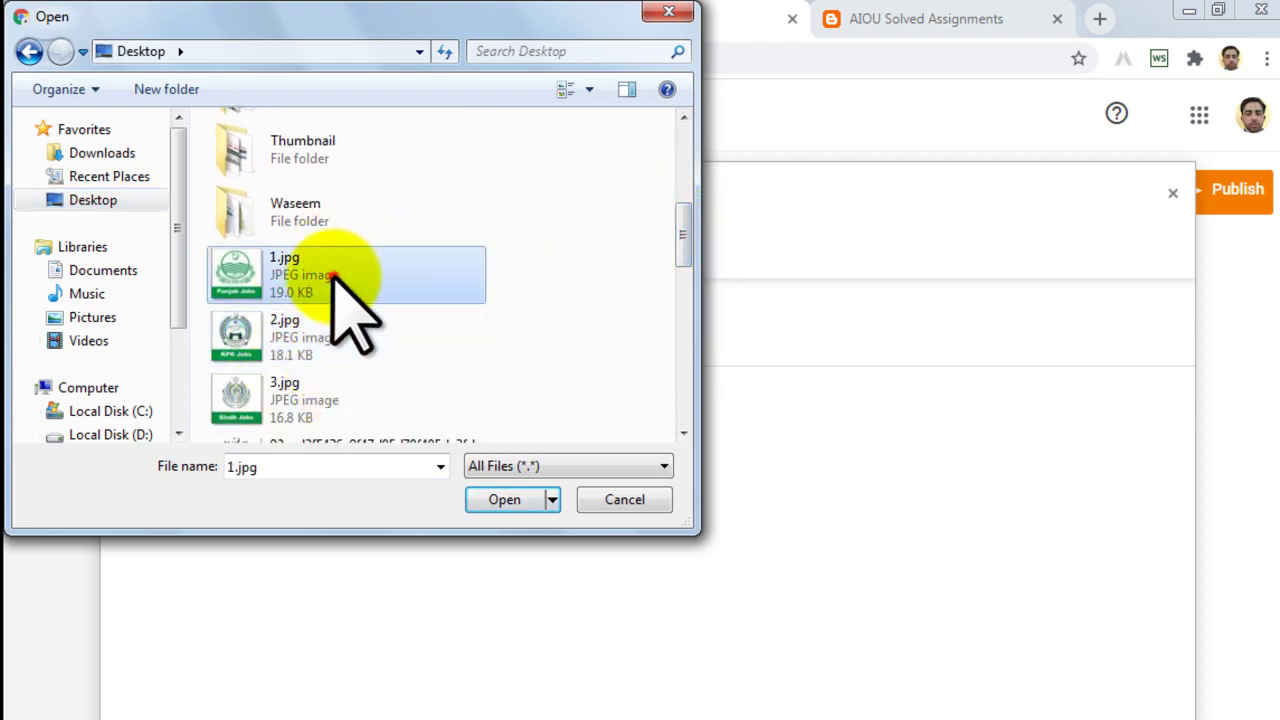
left_click(291, 400)
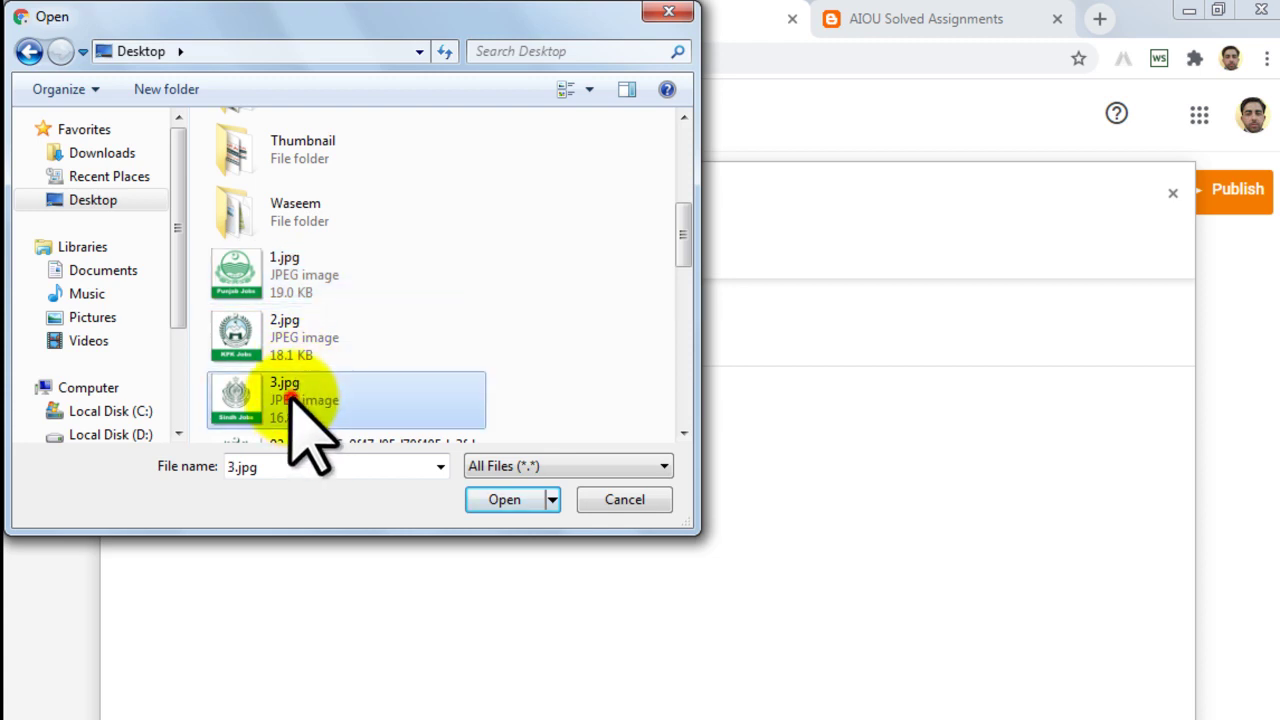
left_click(297, 343, "ctrl")
left_click(294, 271, "ctrl")
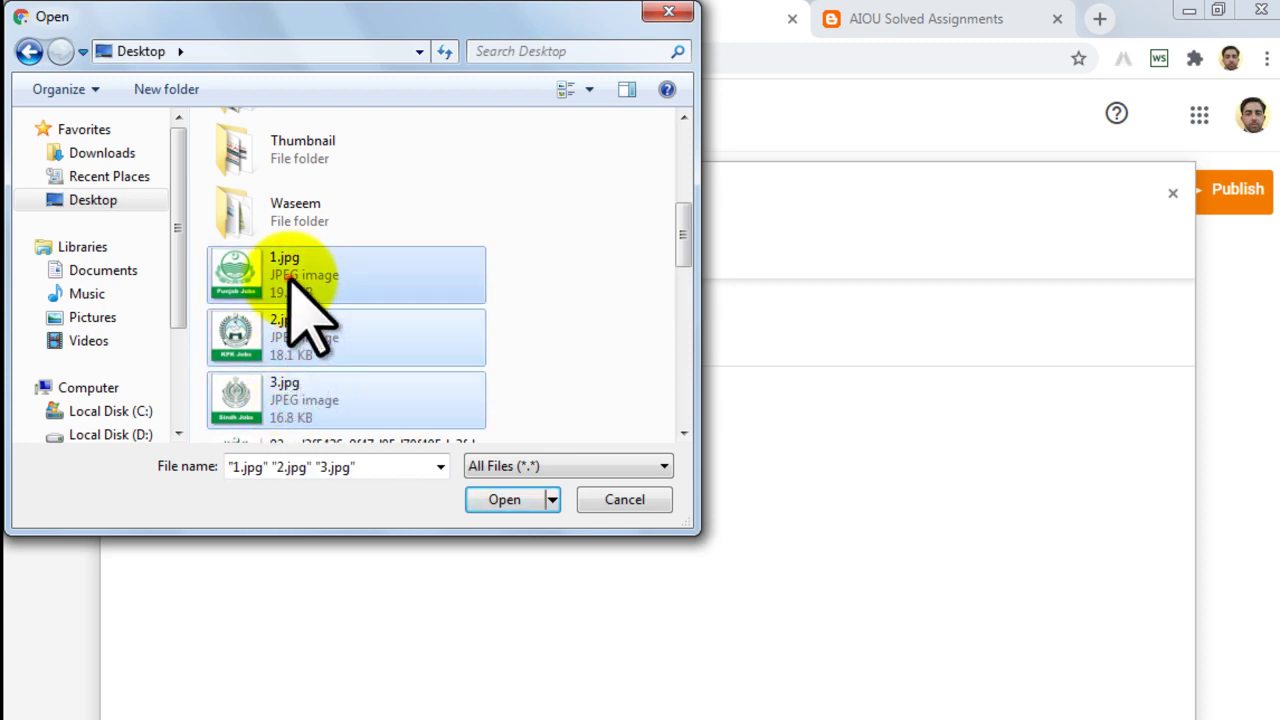
left_click(505, 500)
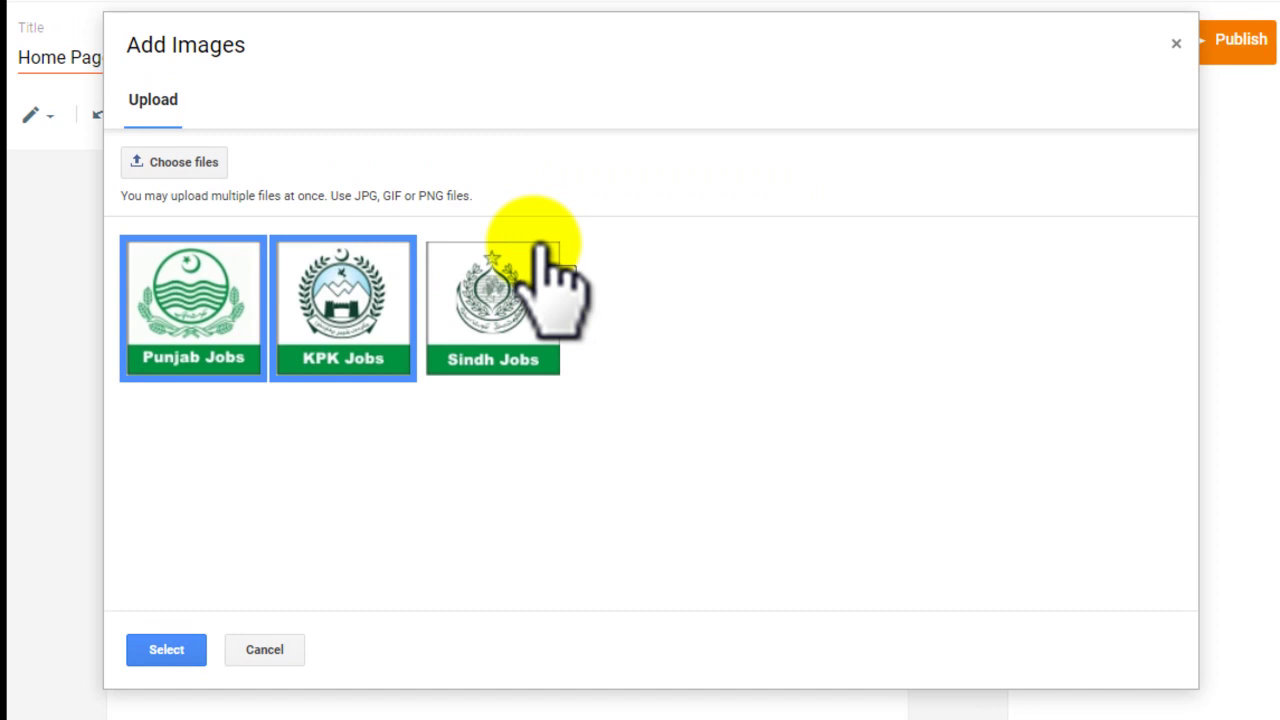
Step: Include the Sindh Jobs image in the selection and insert all three uploaded icons into the page
left_click(515, 322)
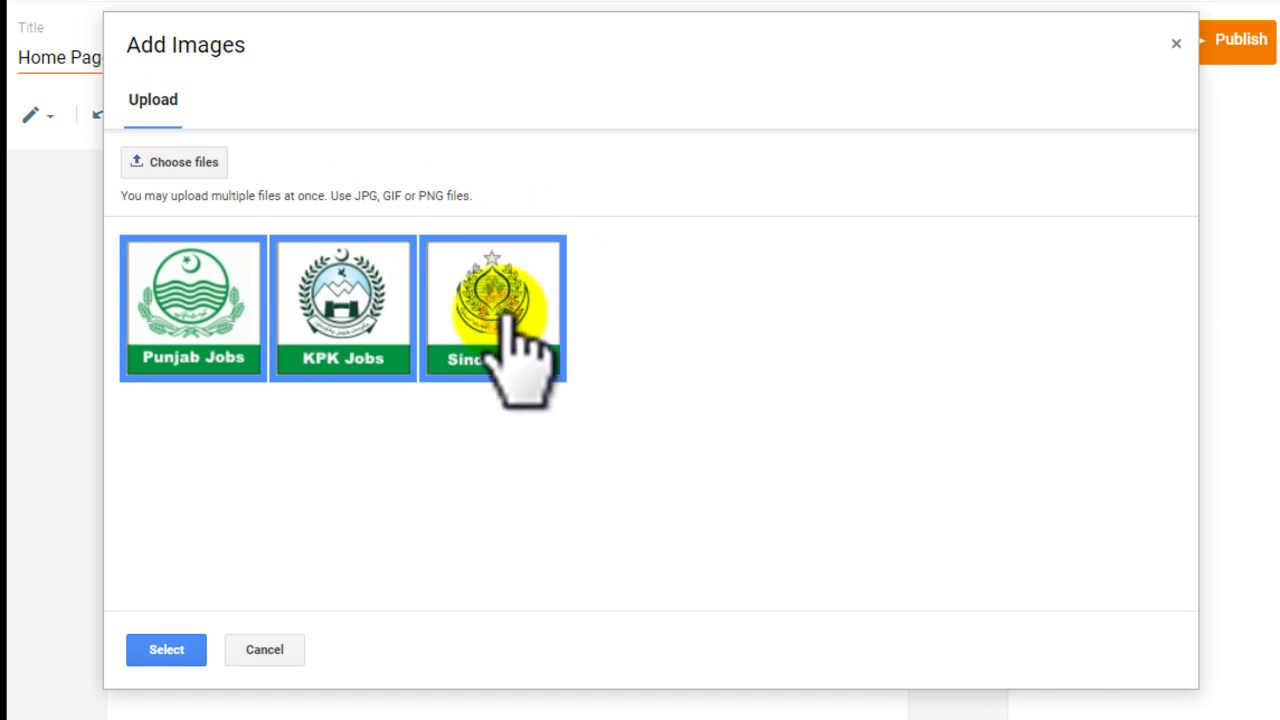
left_click(166, 650)
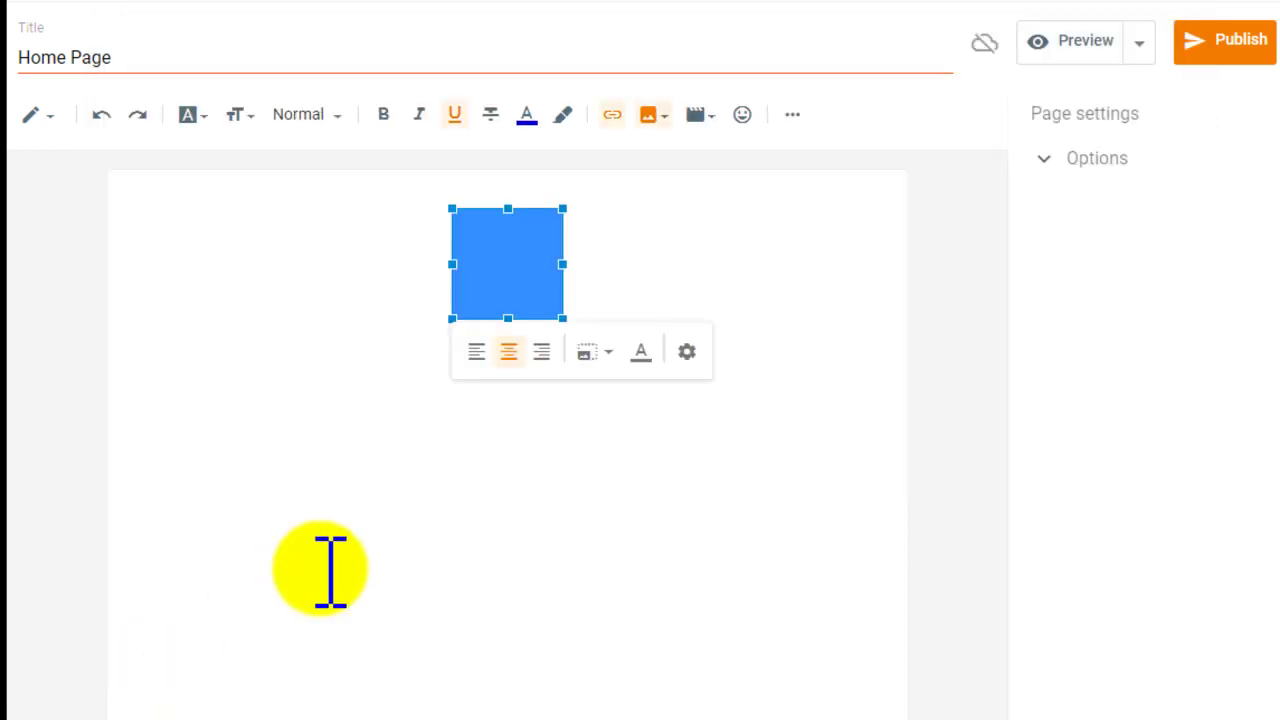
left_click(700, 414)
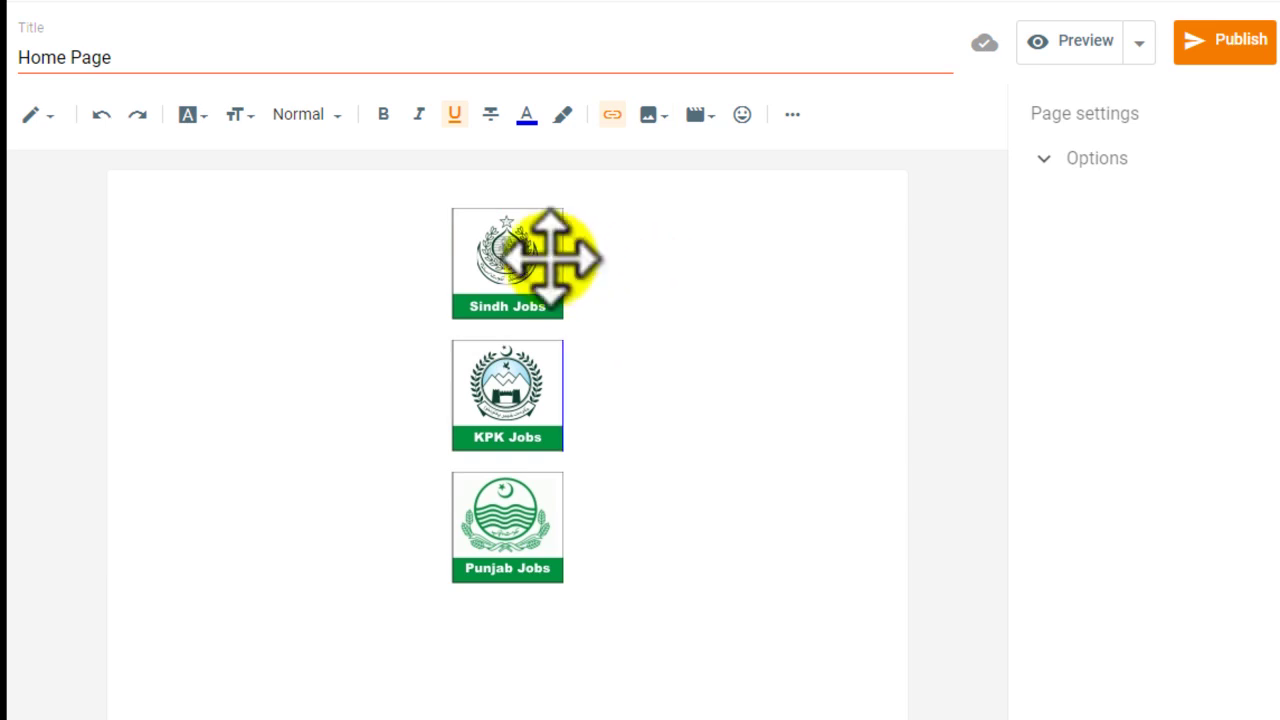
Step: Remove the line breaks after the Sindh Jobs icon so the KPK Jobs icon sits beside it
left_click(594, 252)
key("Delete")
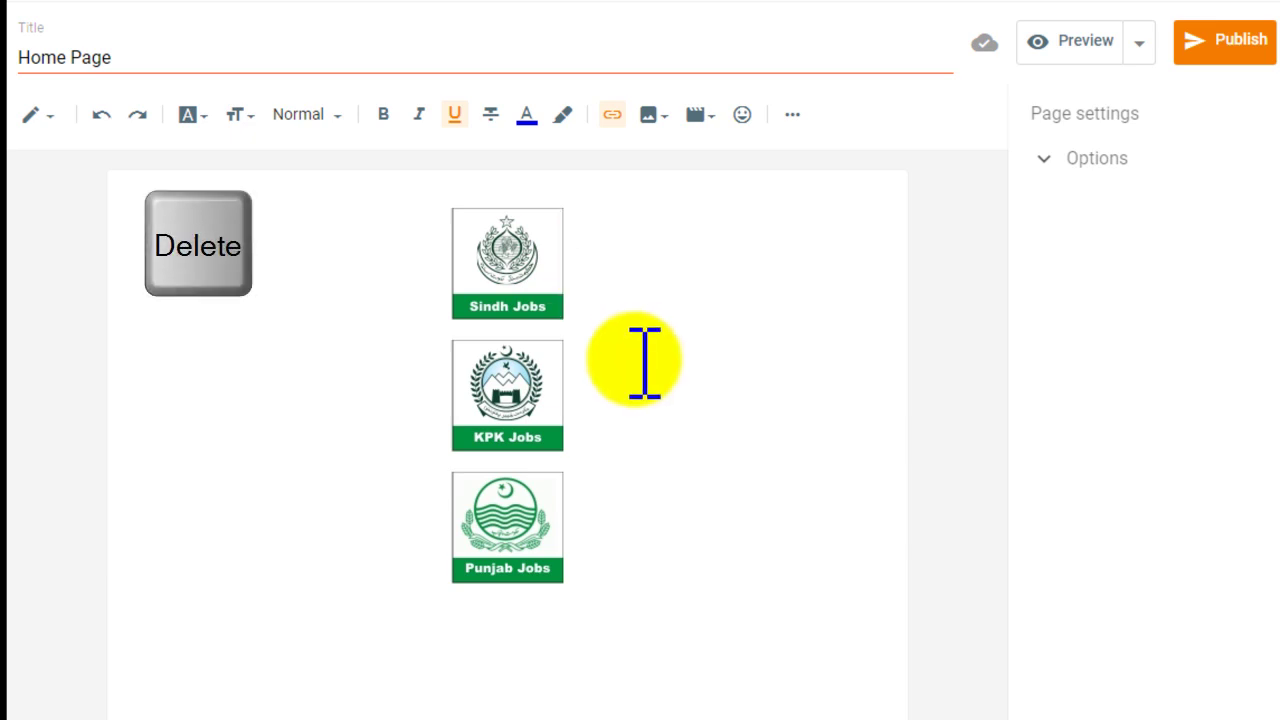
key("Delete")
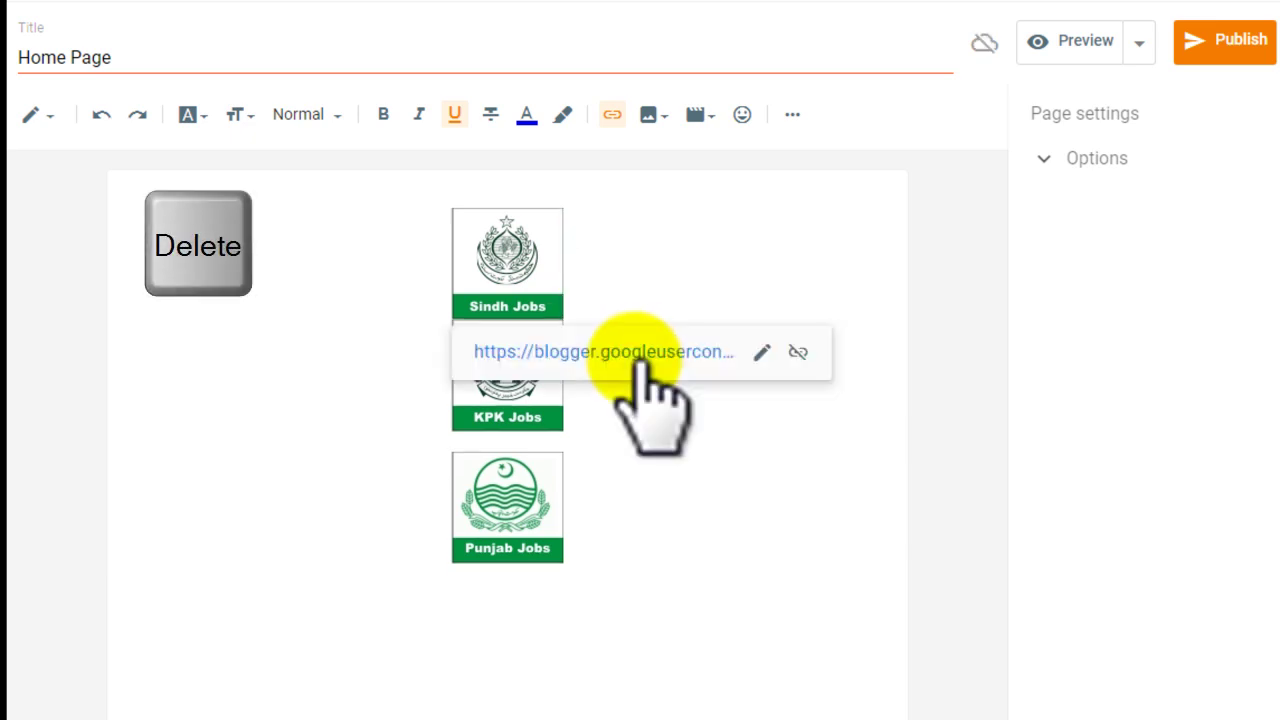
key("Delete")
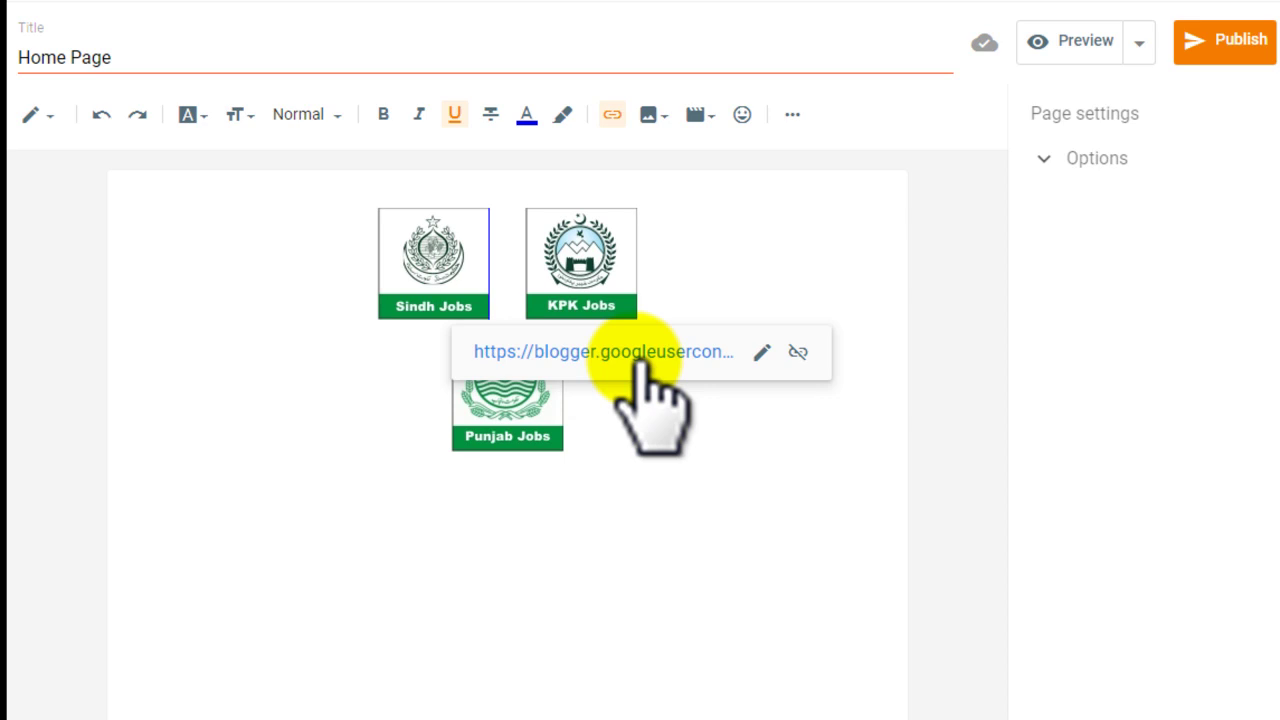
Step: Remove the line breaks after the KPK Jobs icon so the Punjab Jobs icon sits beside it in the same row
left_click(553, 506)
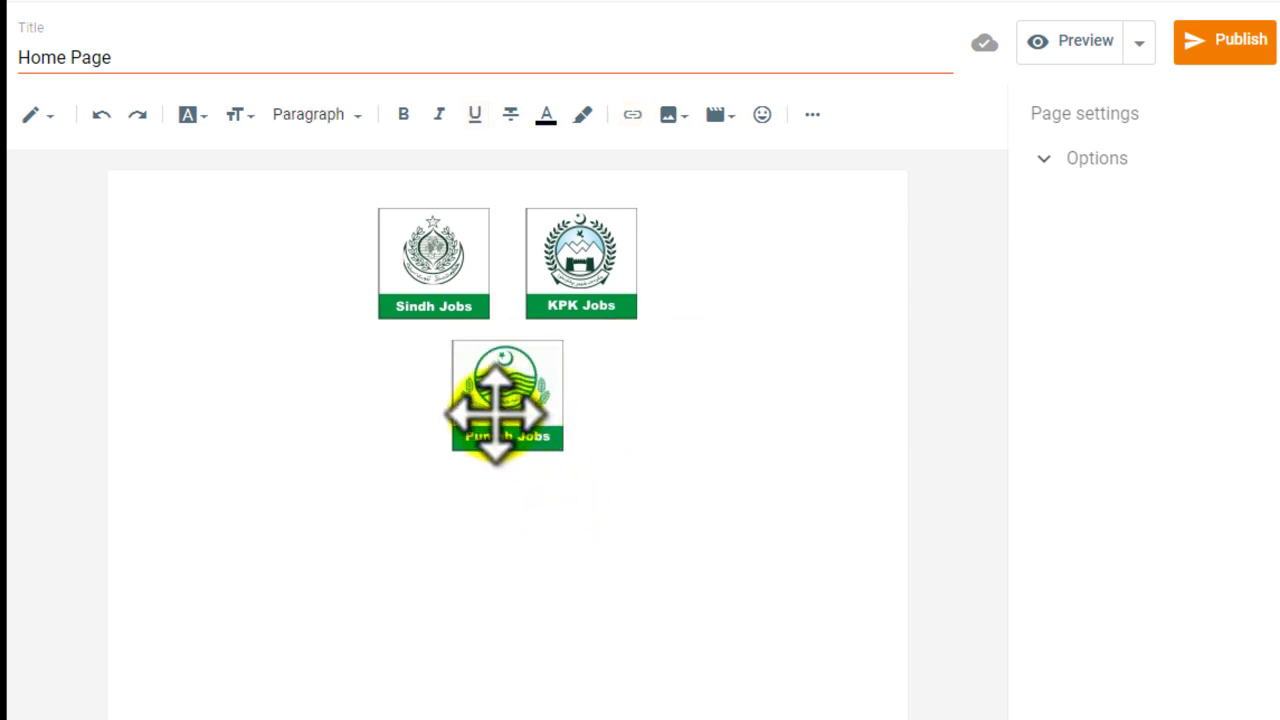
left_click(497, 410)
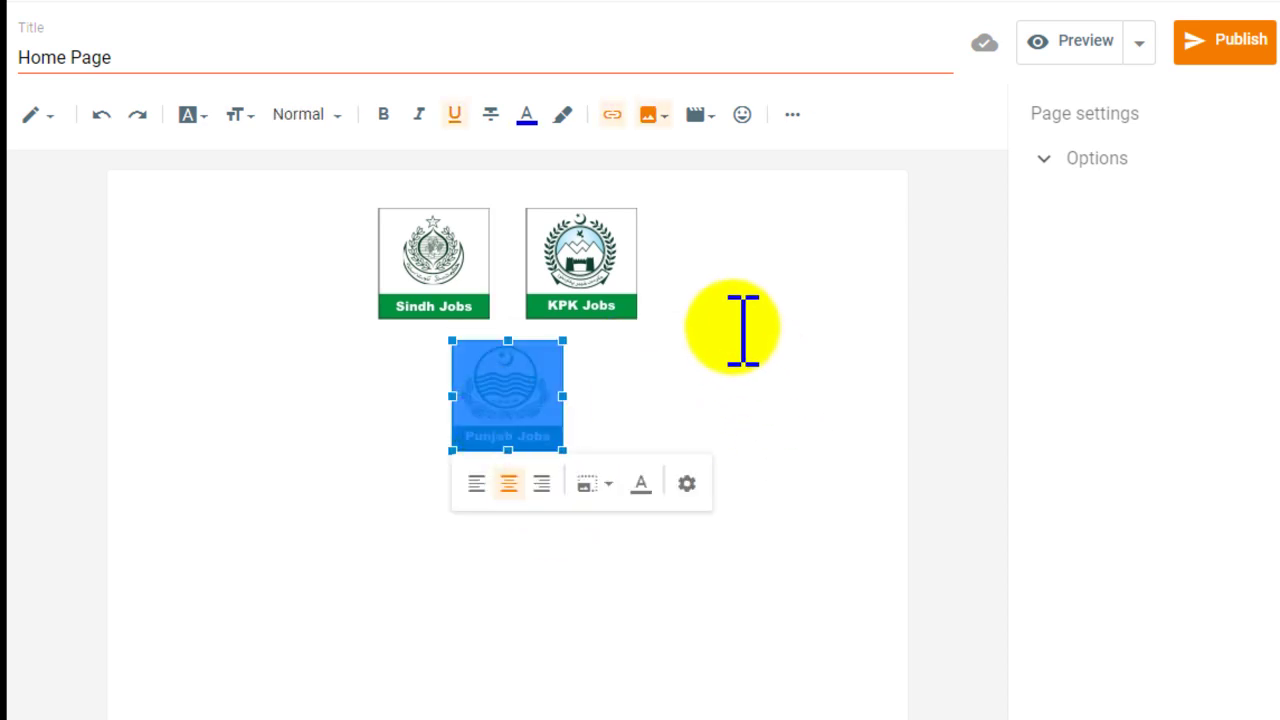
left_click(672, 262)
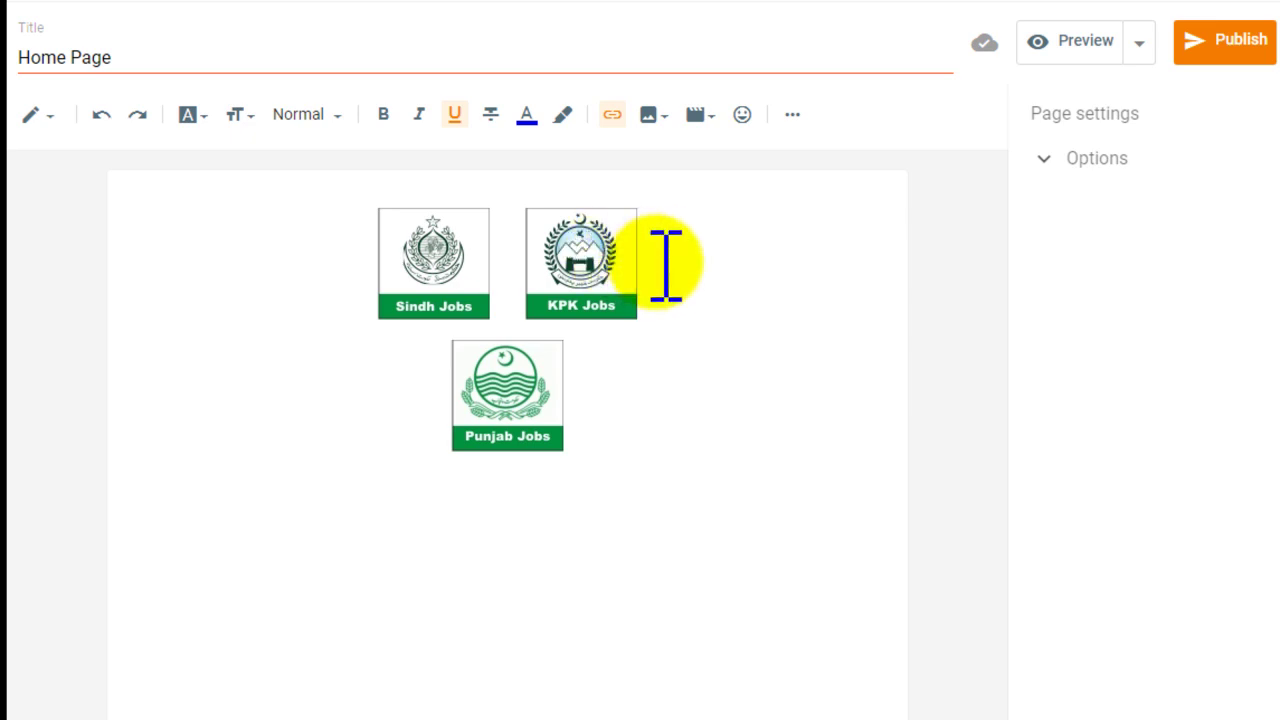
key("Delete")
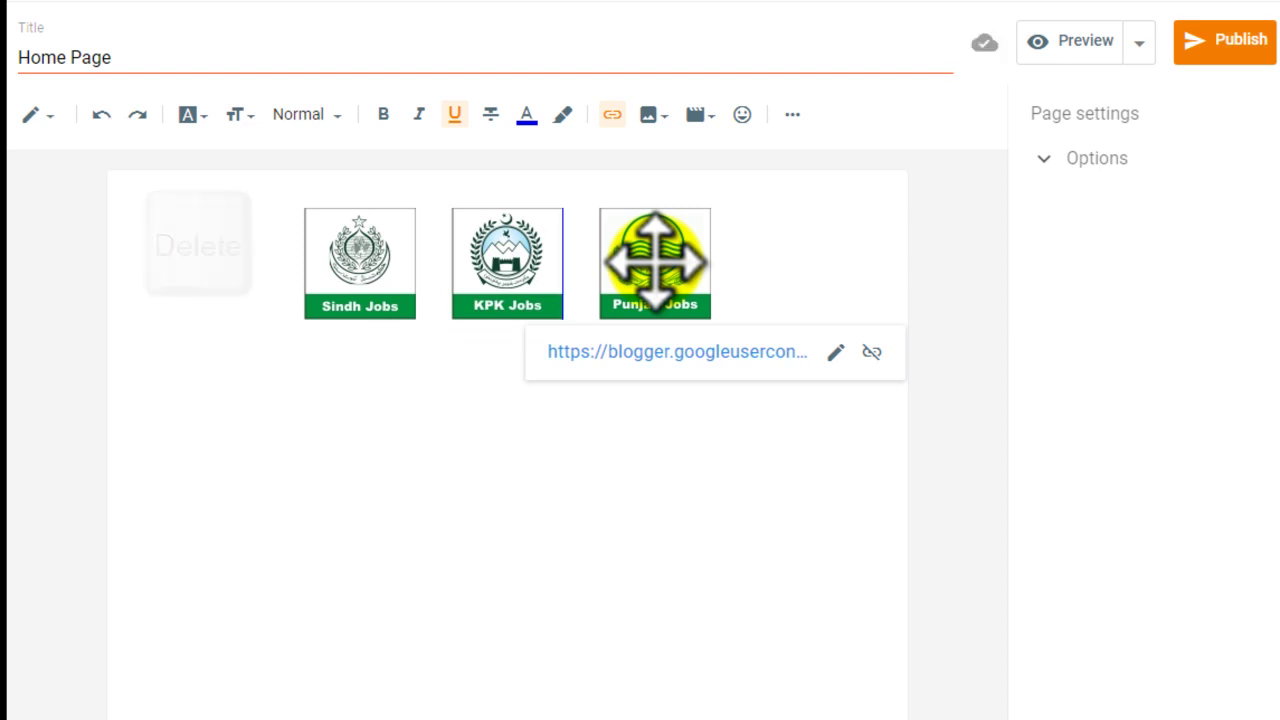
Step: Upload 1.jpg, 2.jpg and 3.jpg from the Desktop again as images for a second row after the Punjab Jobs icon
left_click(740, 272)
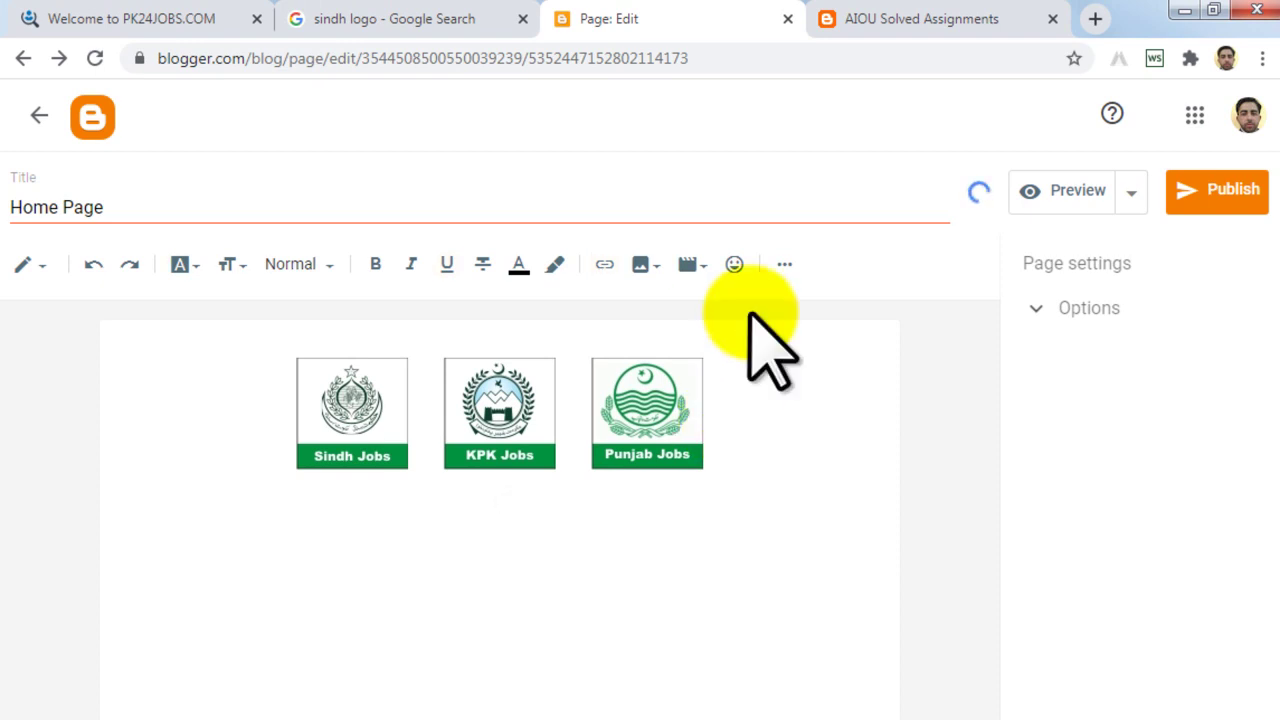
left_click(641, 266)
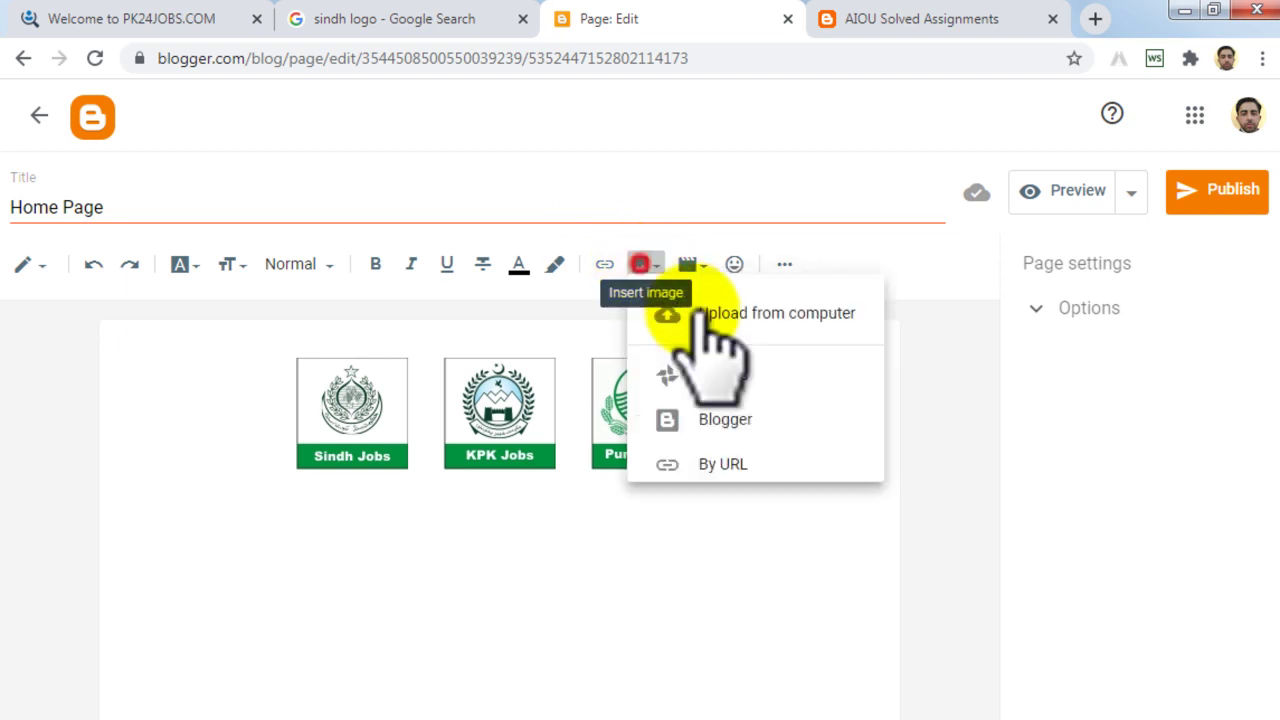
left_click(752, 316)
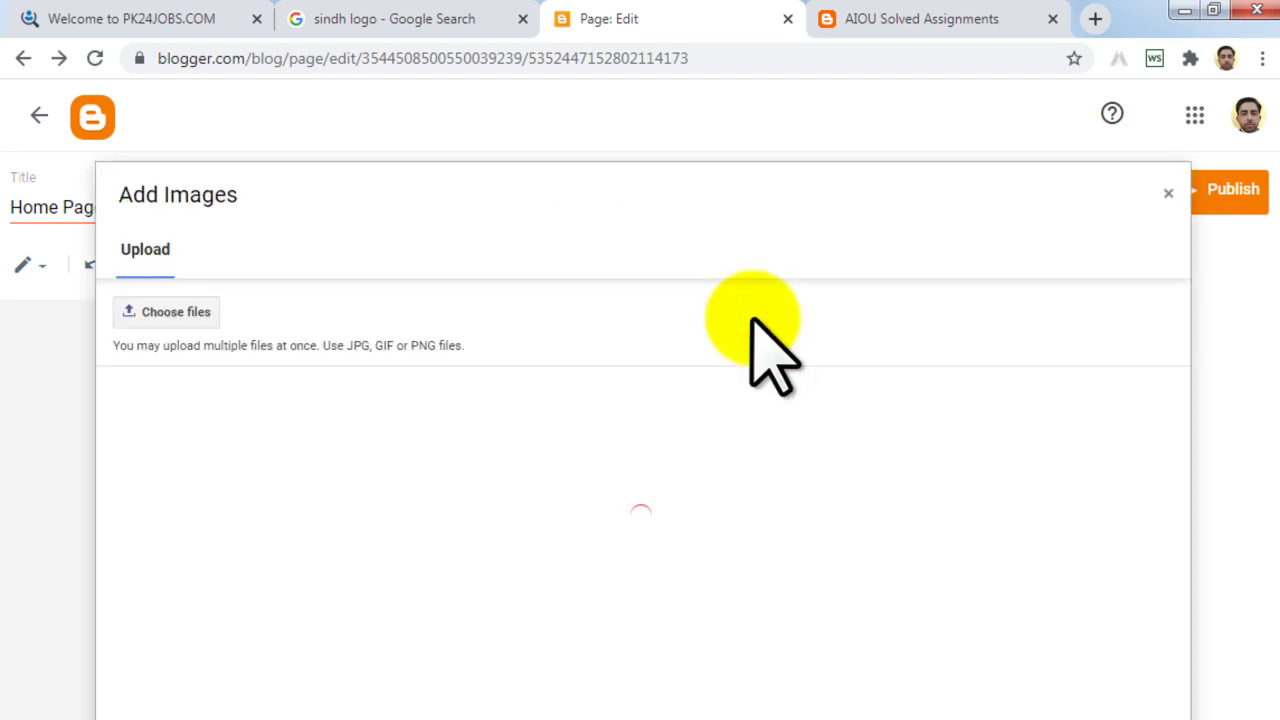
left_click(170, 314)
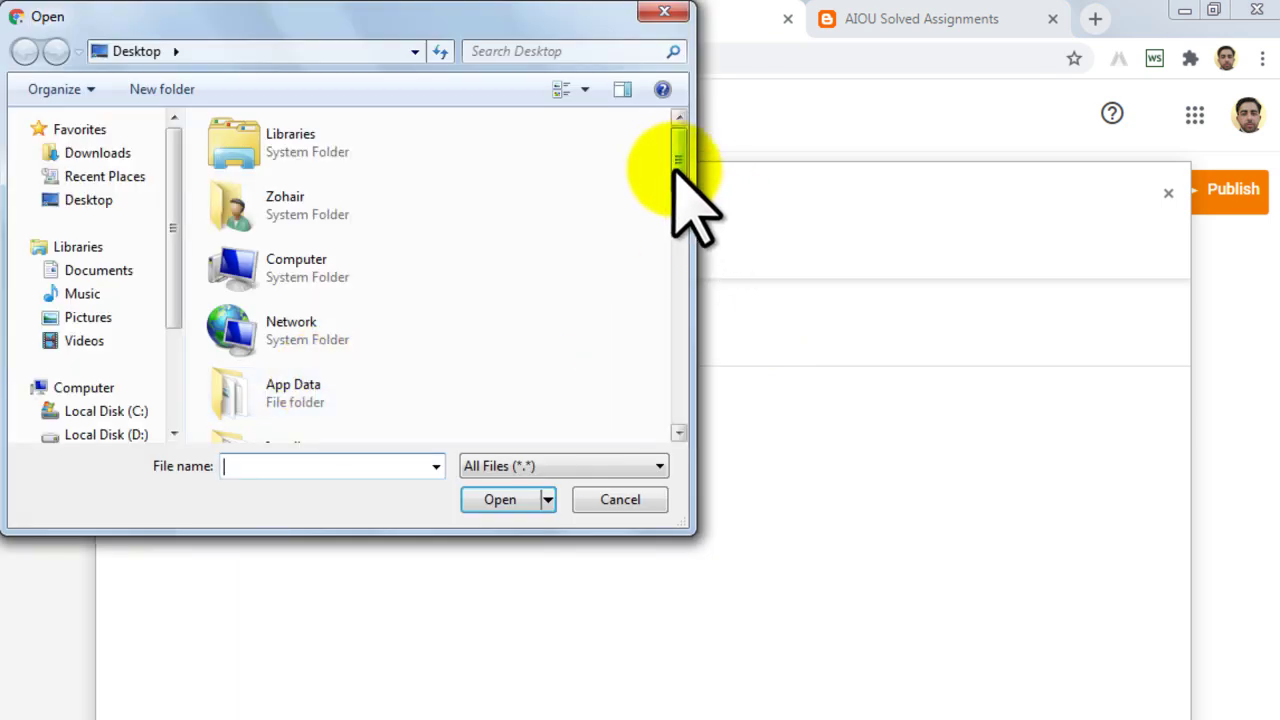
left_click_drag(676, 166, 678, 274)
left_click(306, 171)
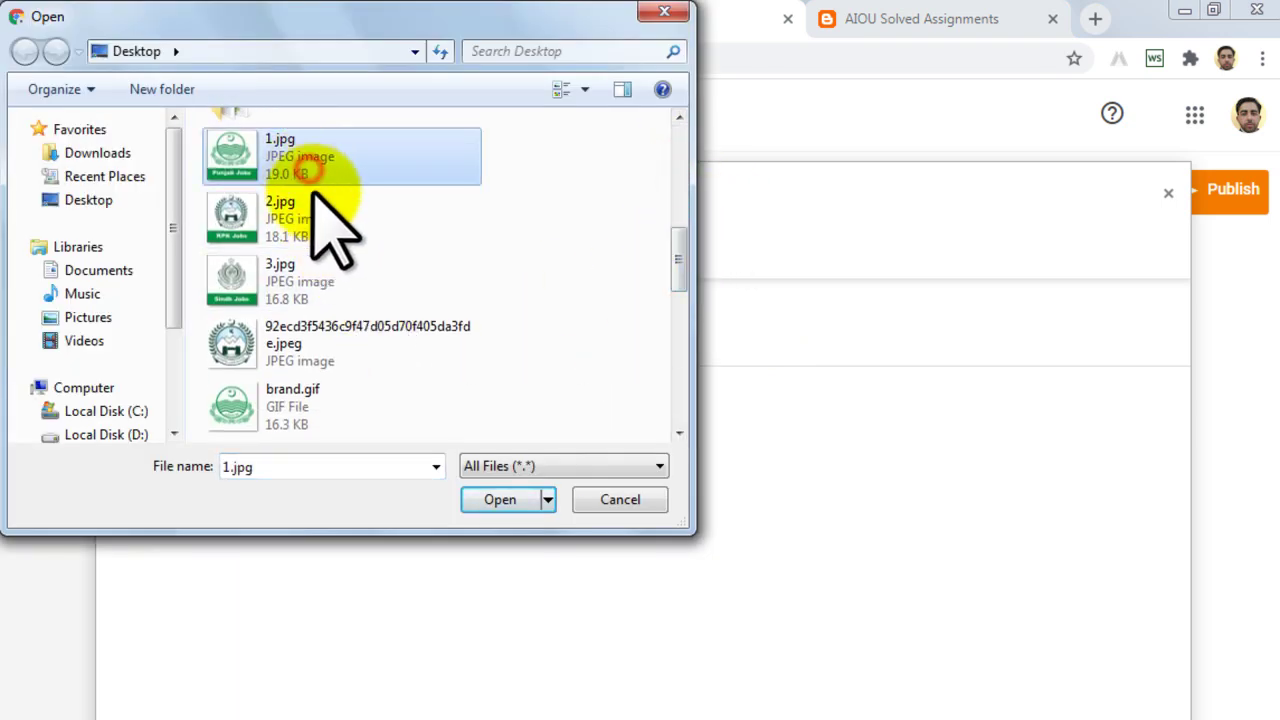
left_click(300, 228, "ctrl")
left_click(293, 266, "ctrl")
left_click(505, 499)
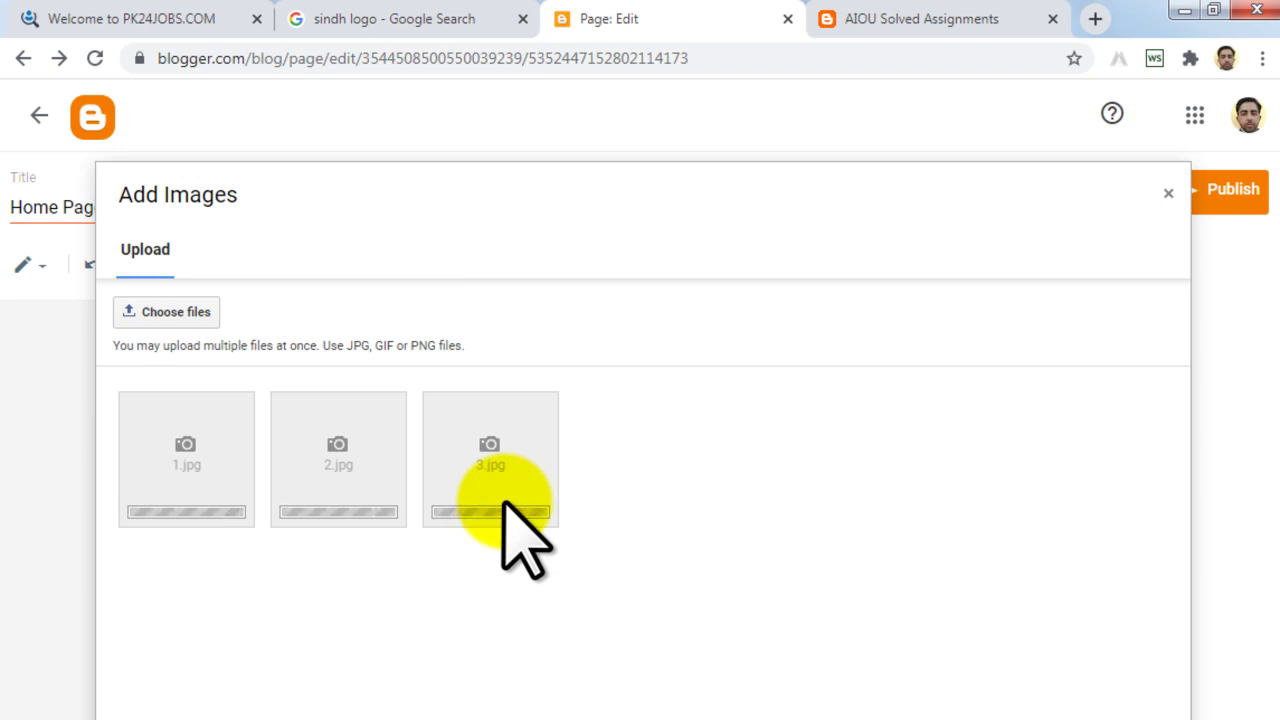
Step: Include the Sindh Jobs and KPK Jobs images in the selection and insert all three uploaded icons into the page
left_click(505, 505)
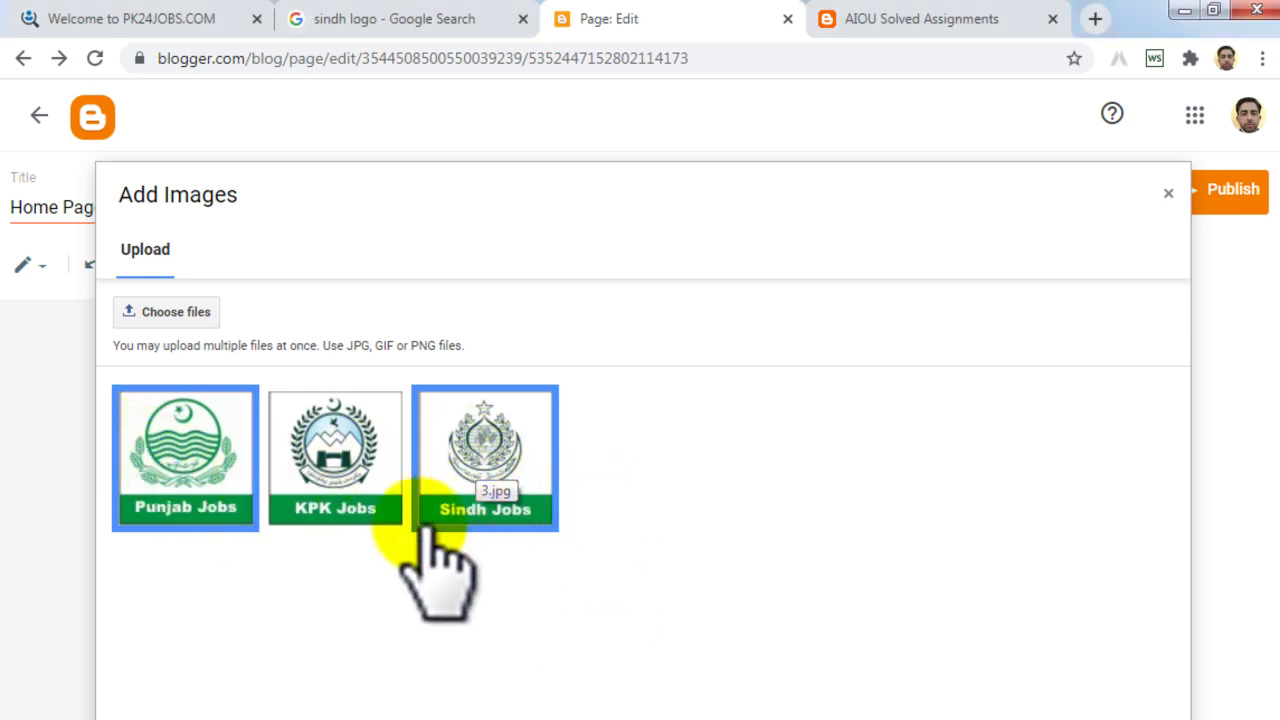
left_click(345, 455)
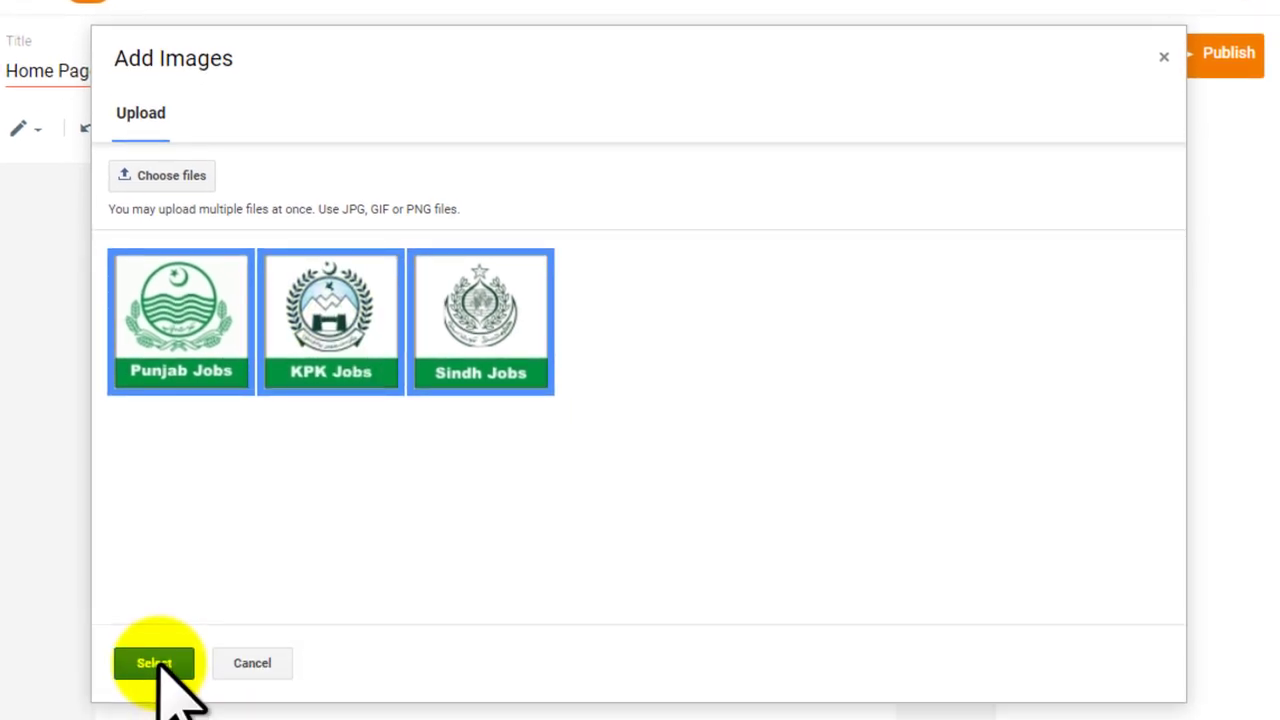
left_click(155, 663)
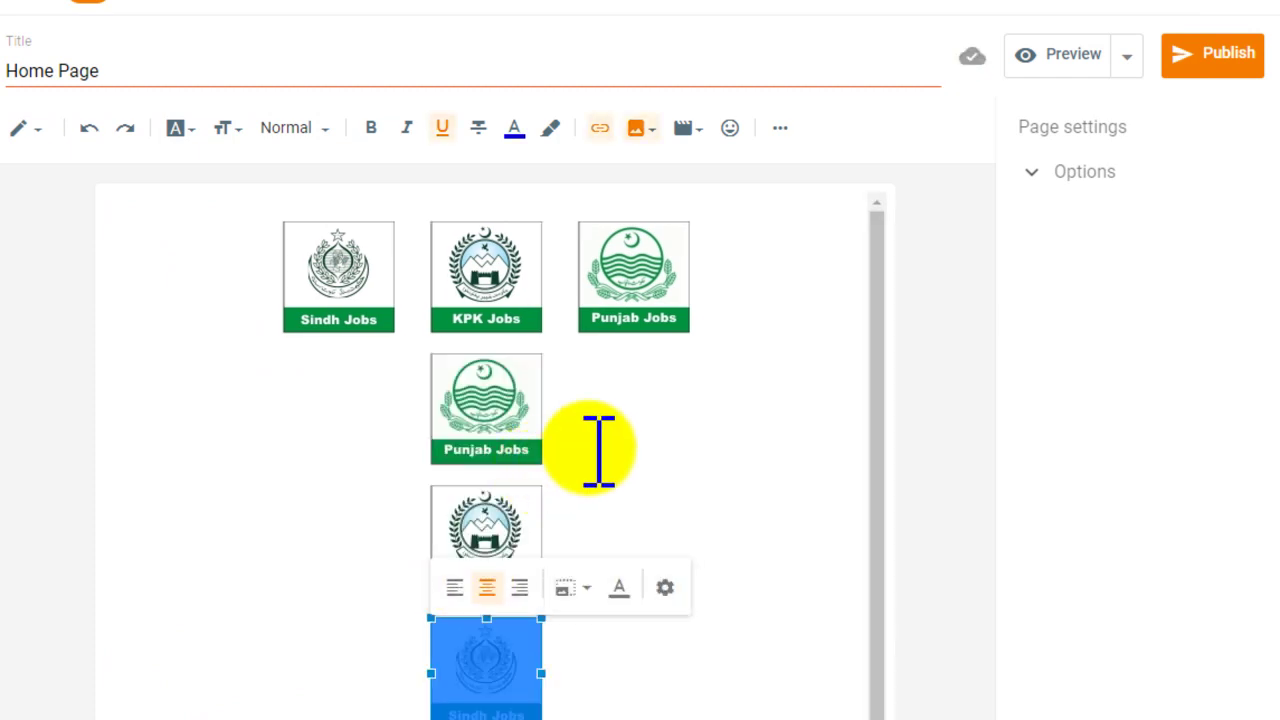
Step: Remove the line breaks between the newly inserted Punjab, KPK and Sindh Jobs icons so they form a second row of three
left_click(596, 420)
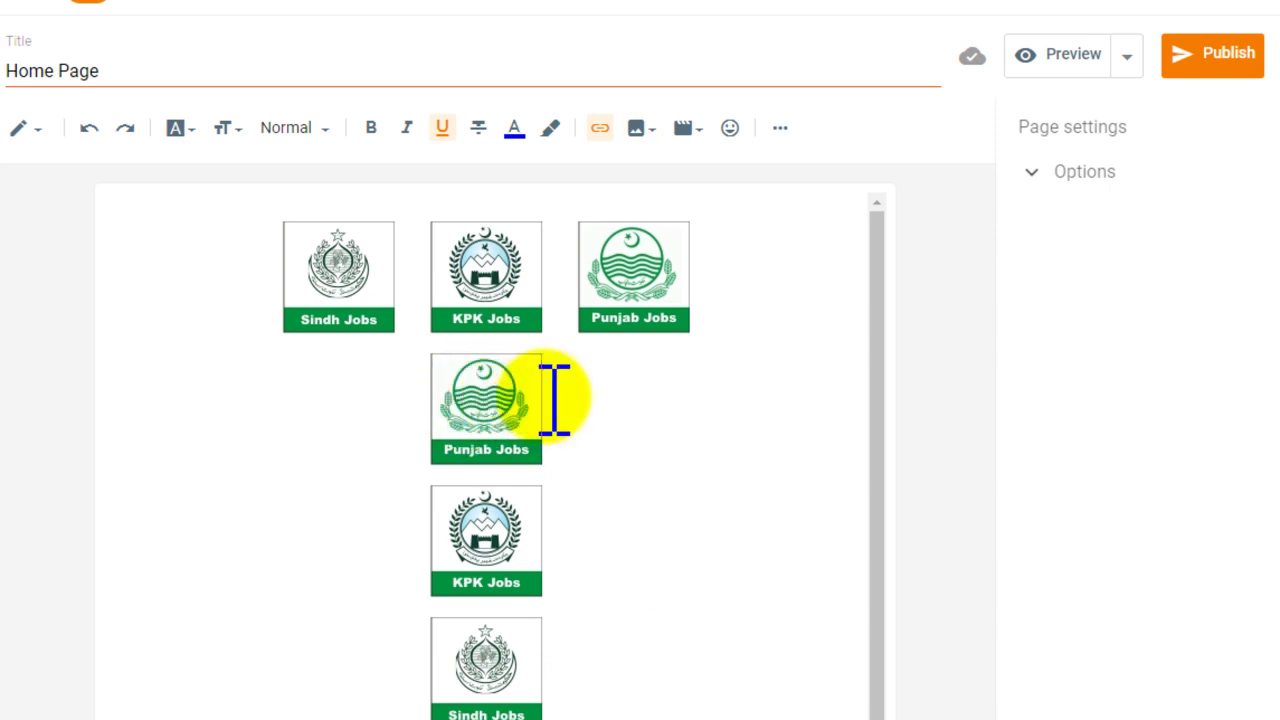
key("Delete")
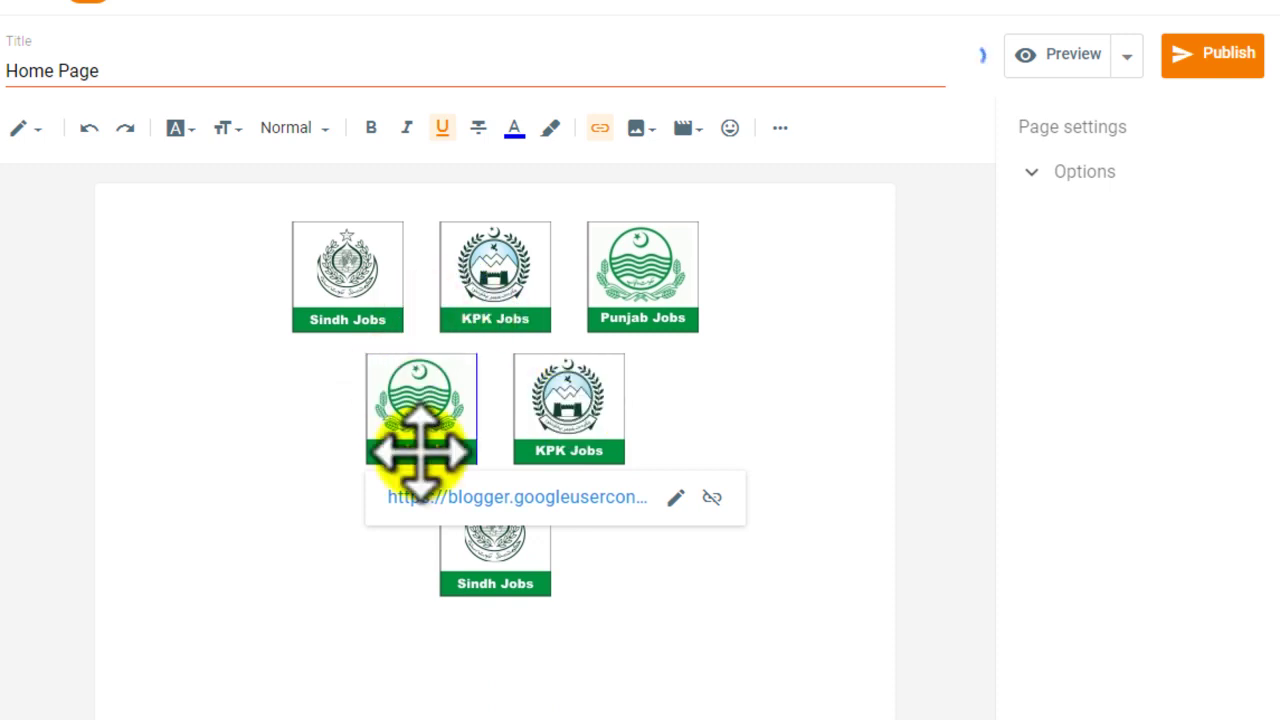
left_click(670, 415)
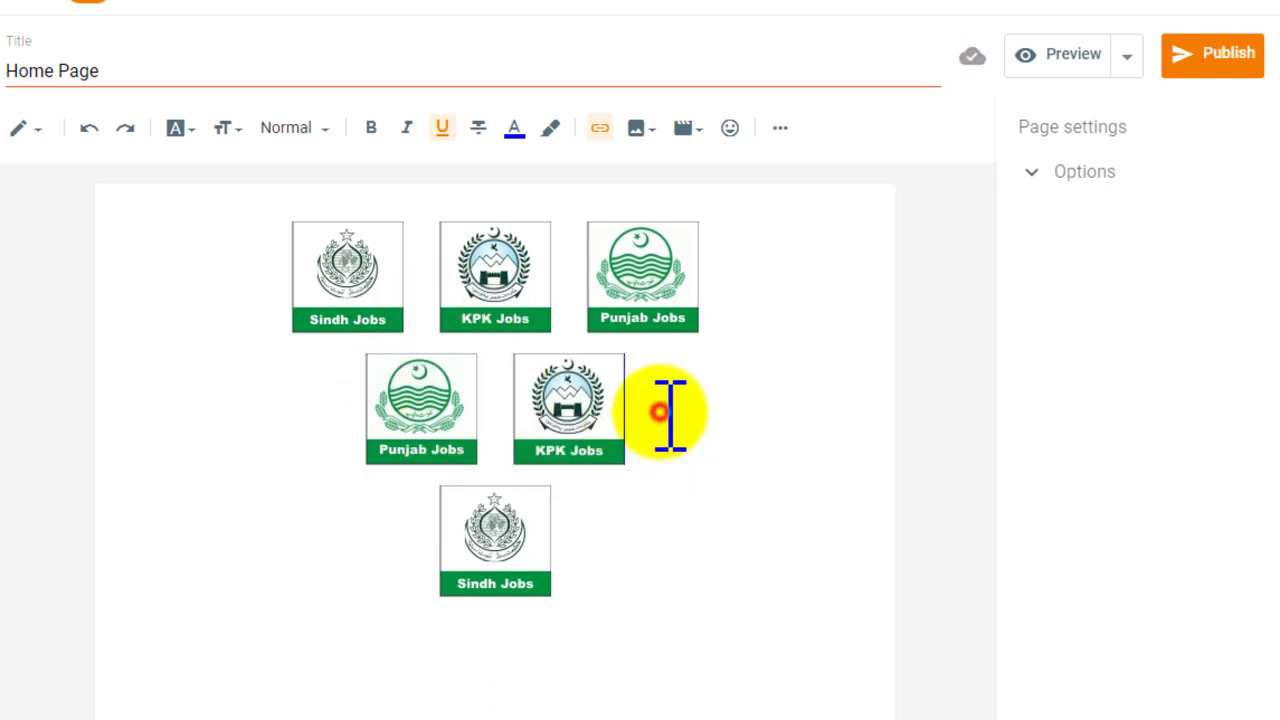
key("Delete")
key("Delete")
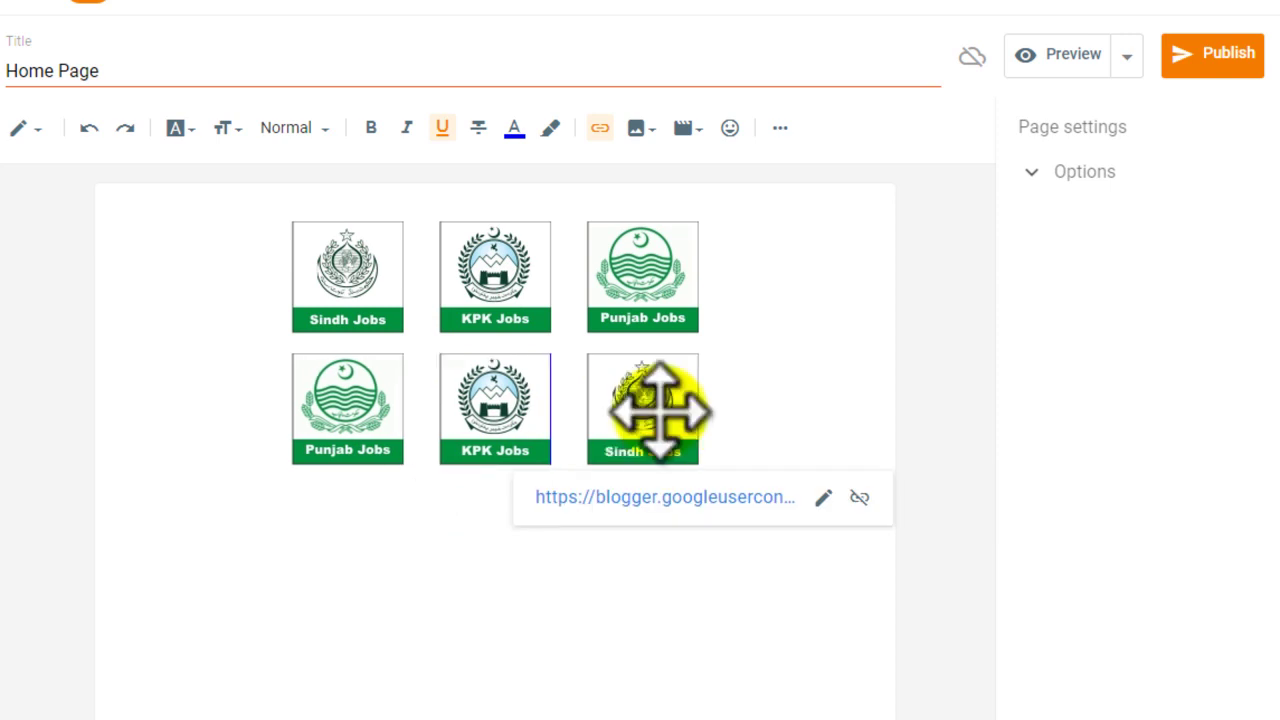
left_click(680, 628)
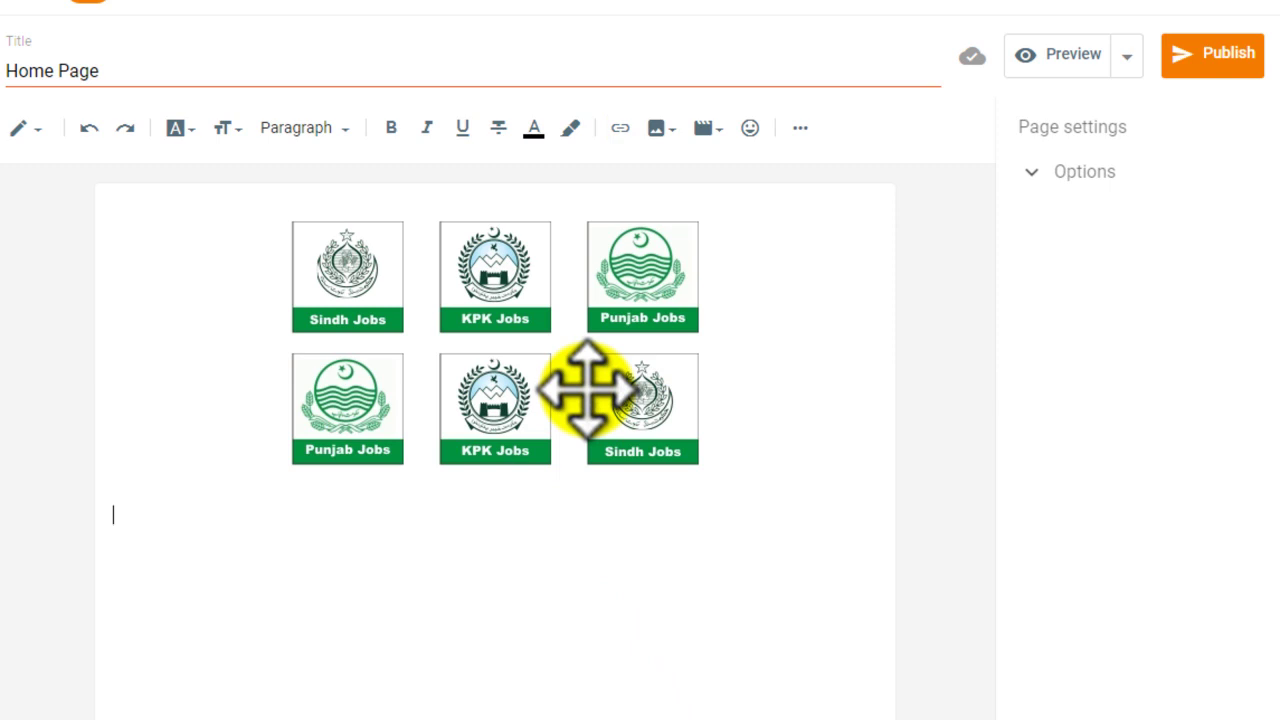
Step: Preview the page to check how the two rows of icons are spaced, and return to the page editor
left_click(1063, 60)
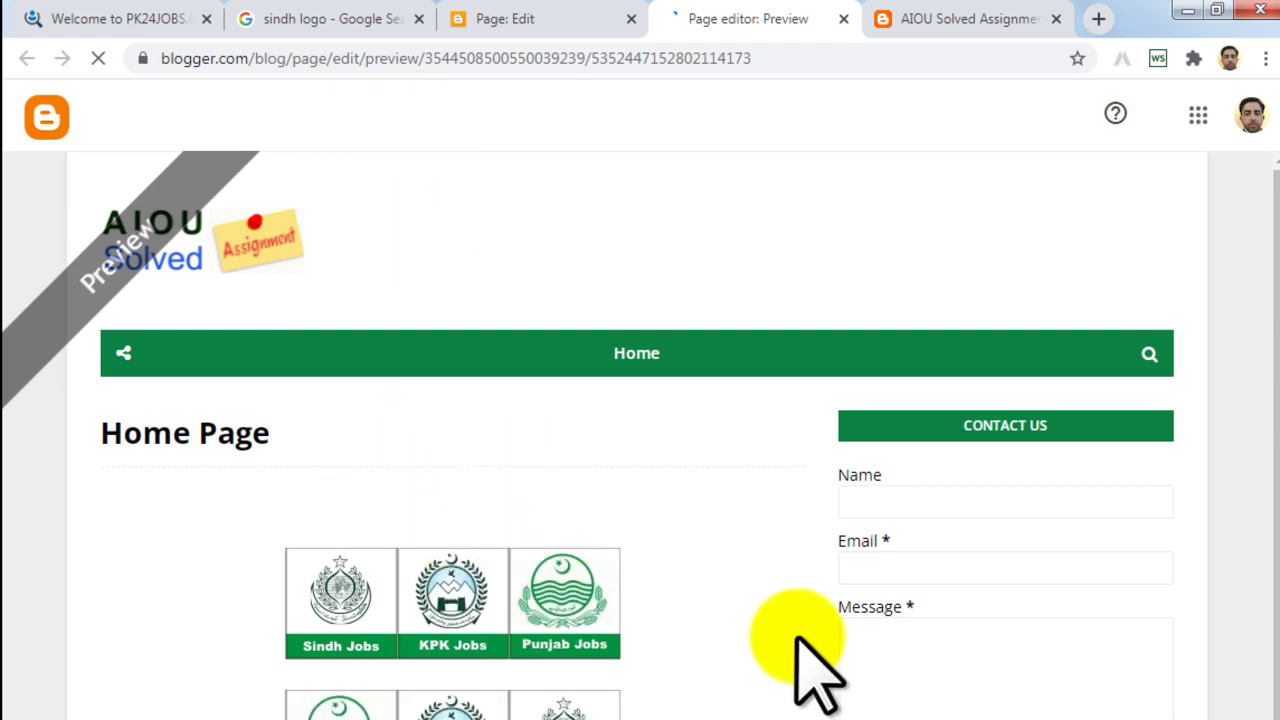
scroll(814, 677, "down", 1)
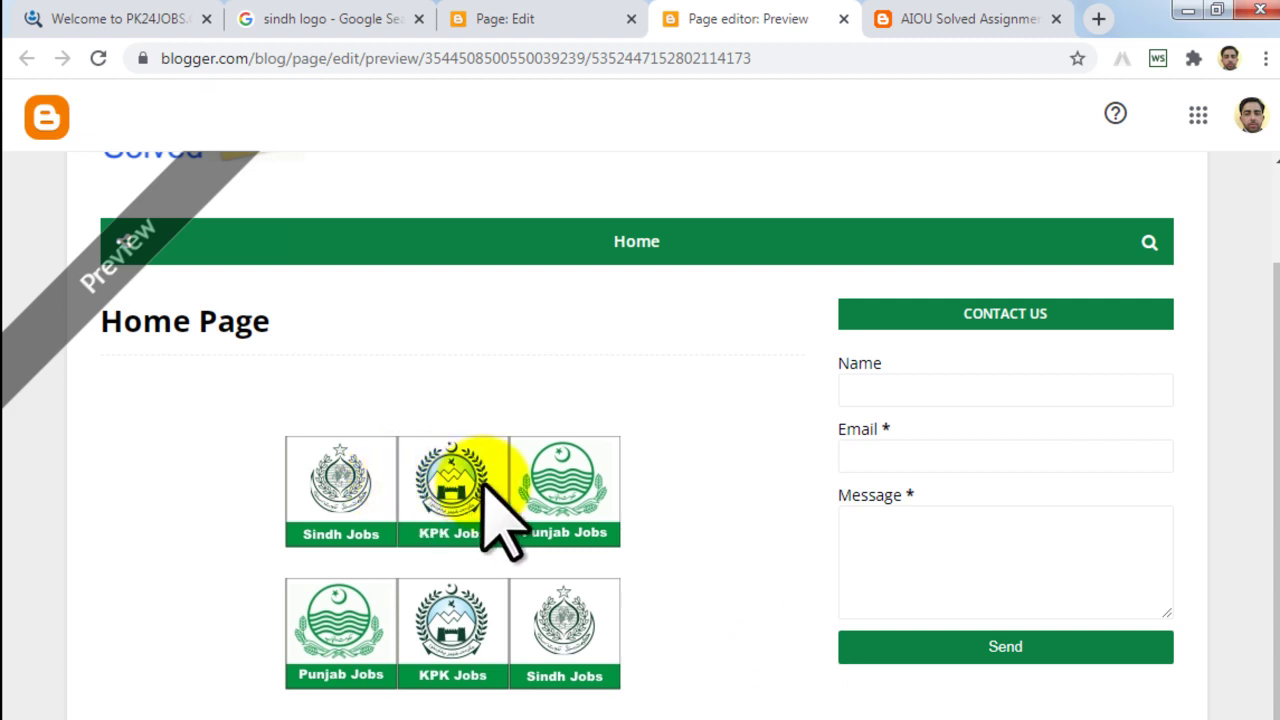
left_click(569, 12)
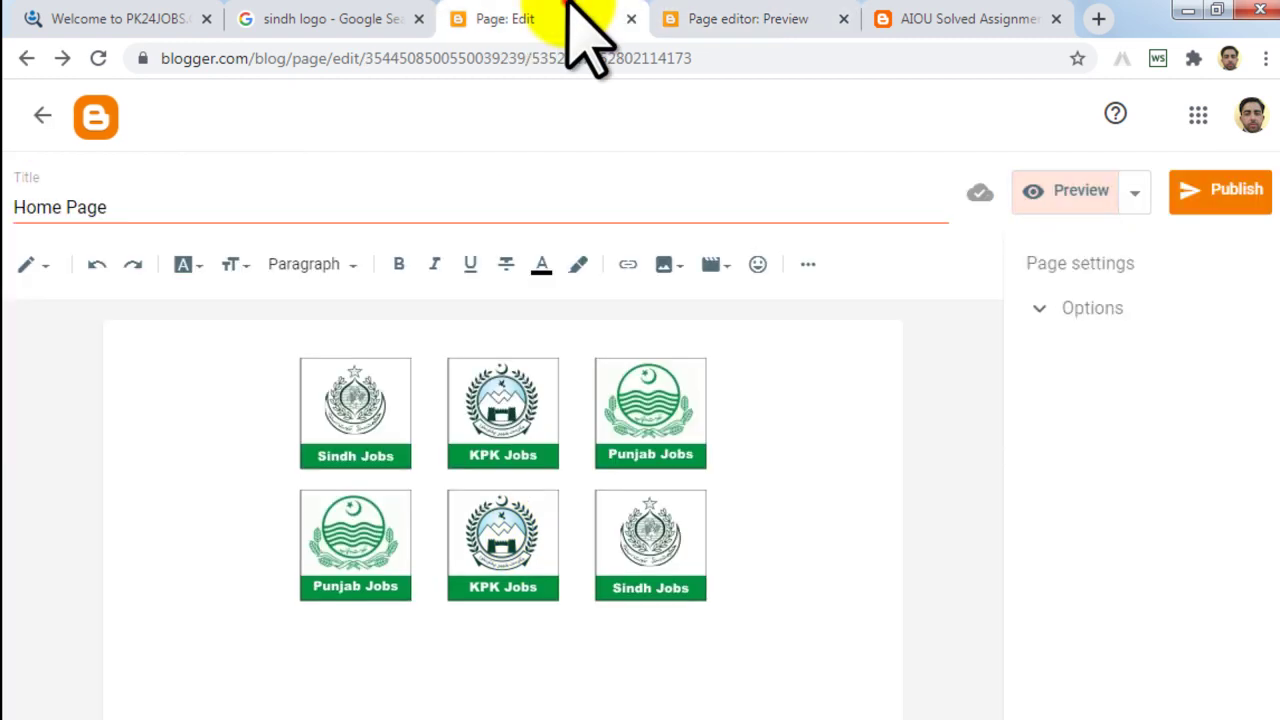
Step: Add a space between neighbouring icons in both rows of the page body
left_click(437, 415)
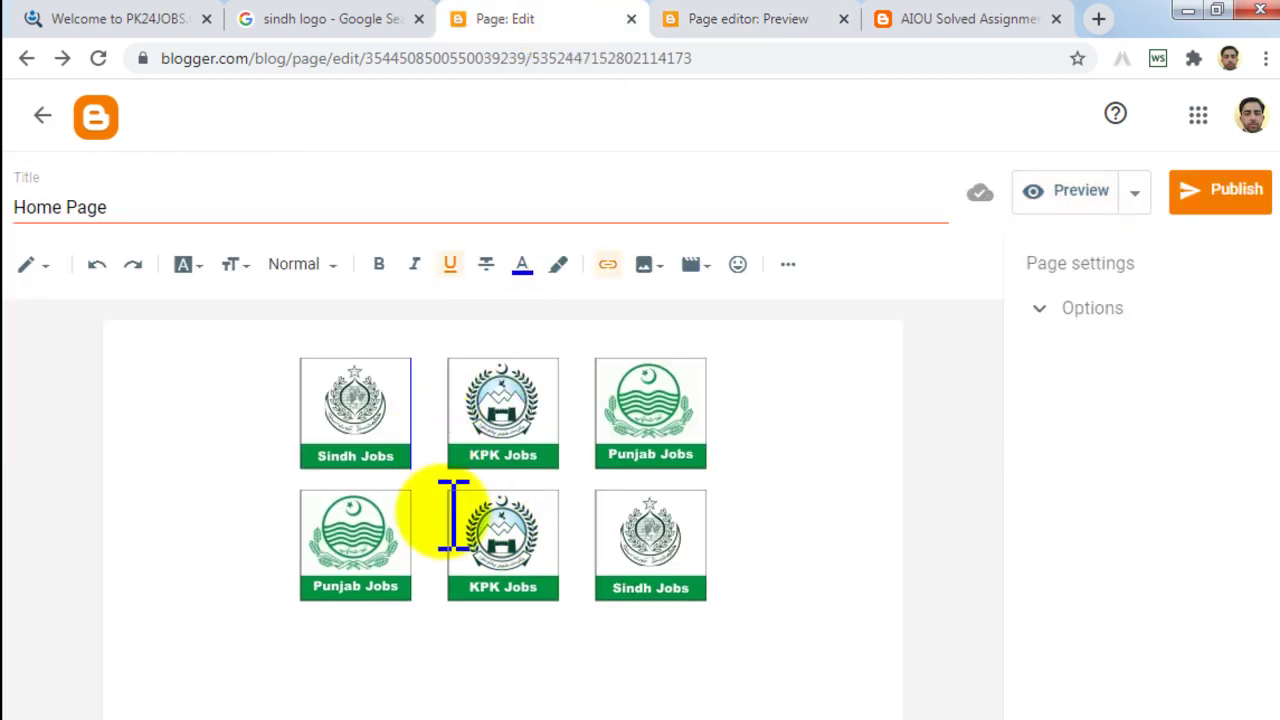
left_click(587, 418)
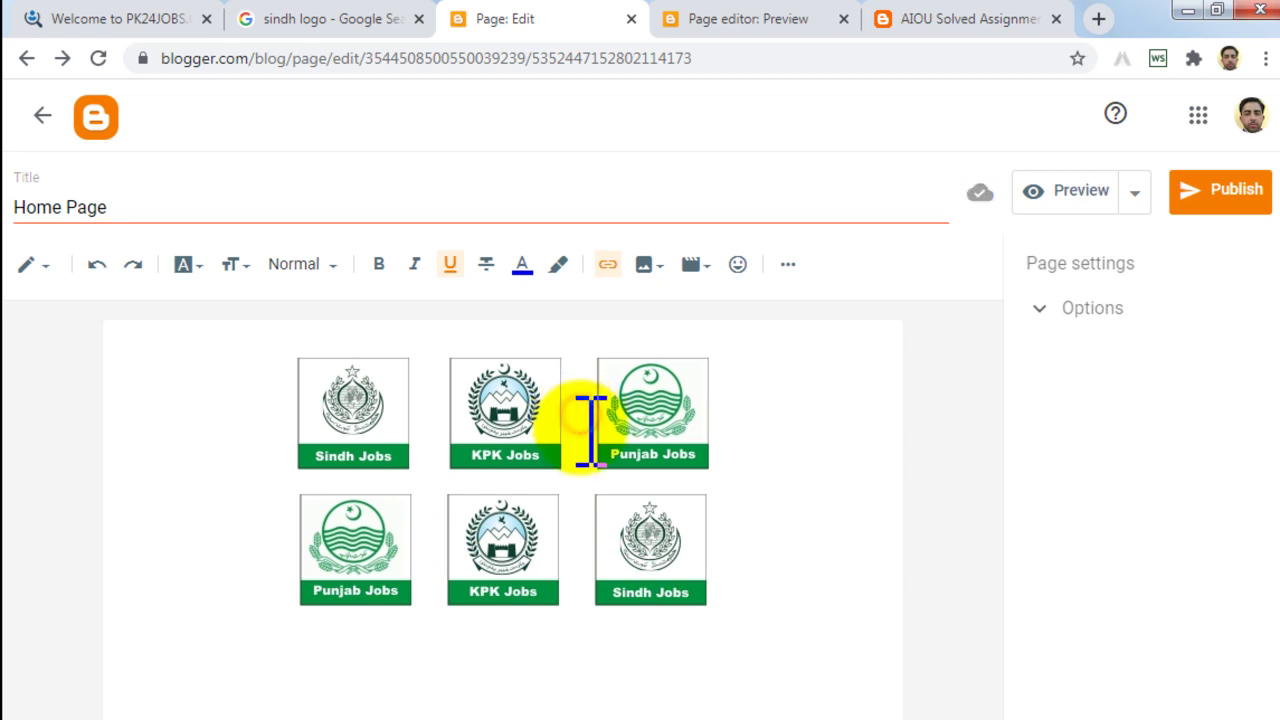
left_click(580, 550)
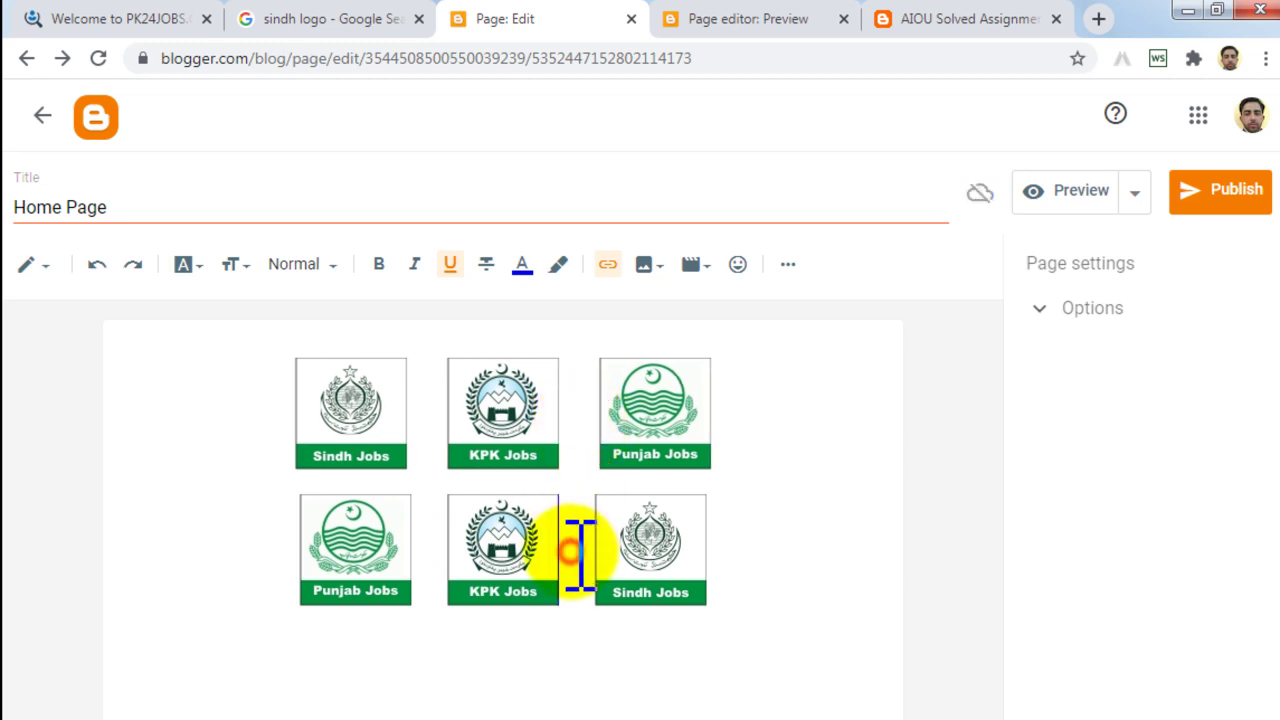
left_click(438, 545)
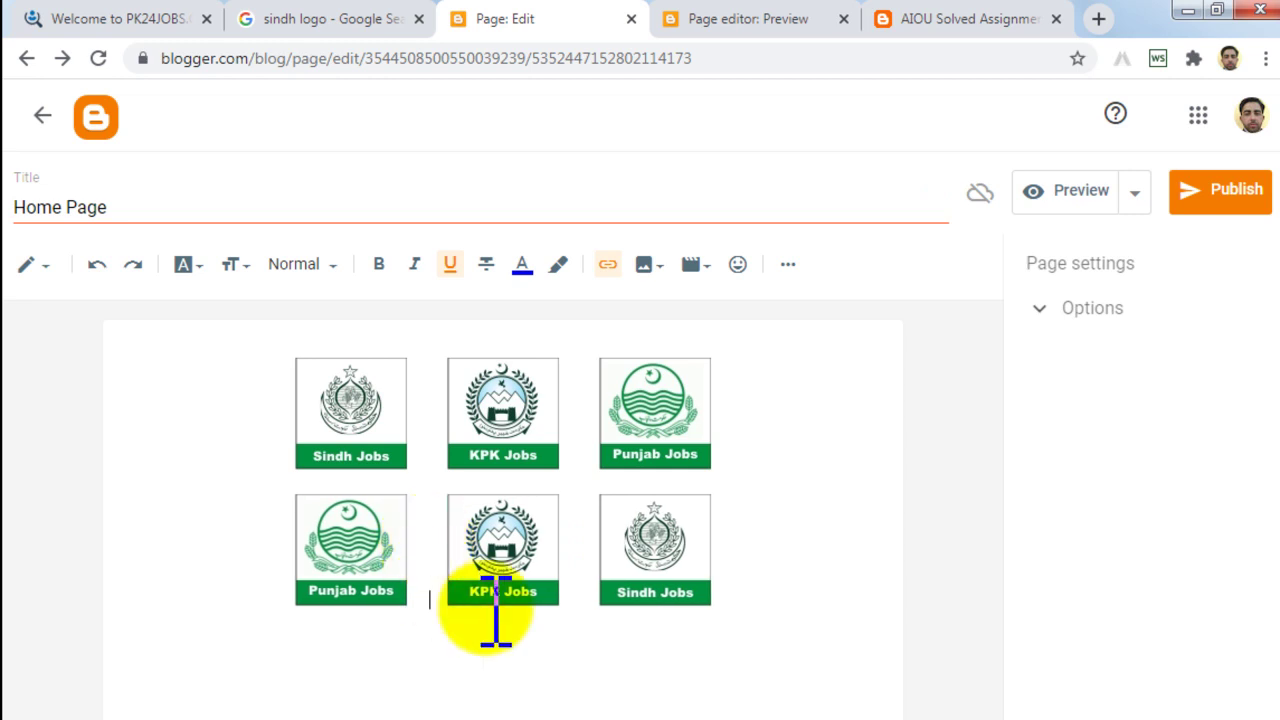
Step: Preview the page again to check the gaps between the icons, return to the editor and close the preview
left_click(1070, 192)
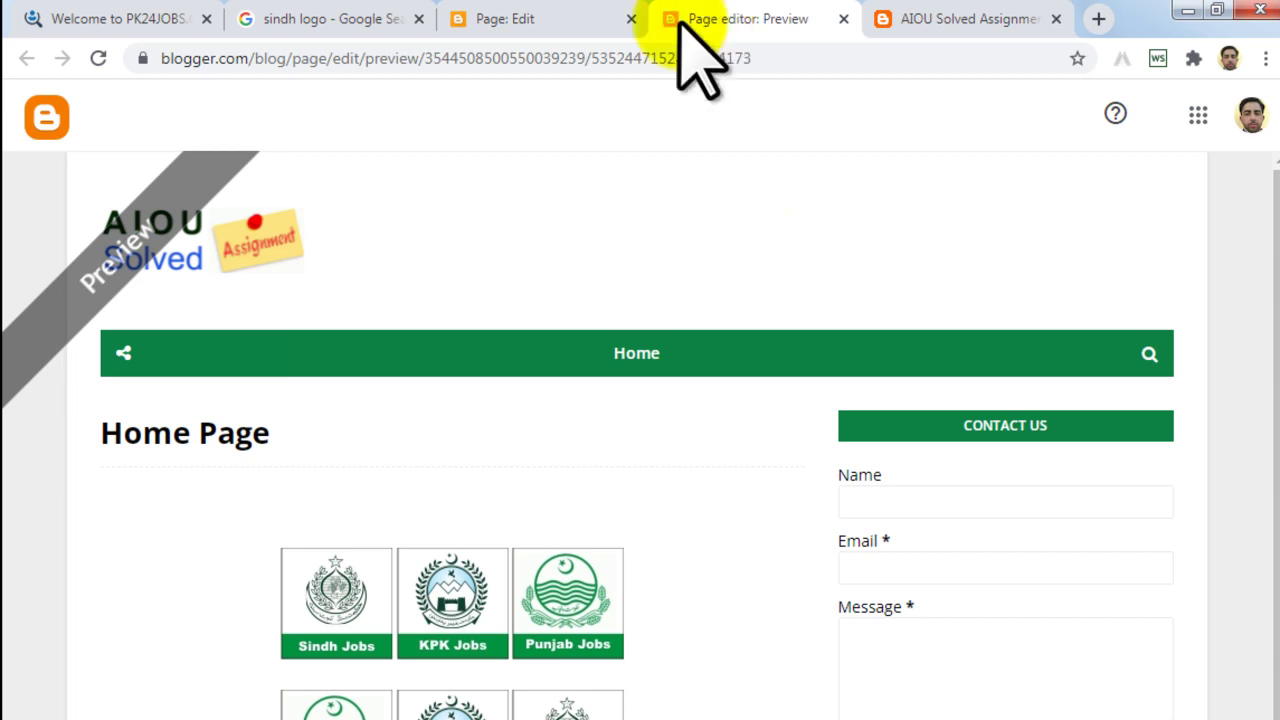
left_click(530, 16)
left_click(520, 425)
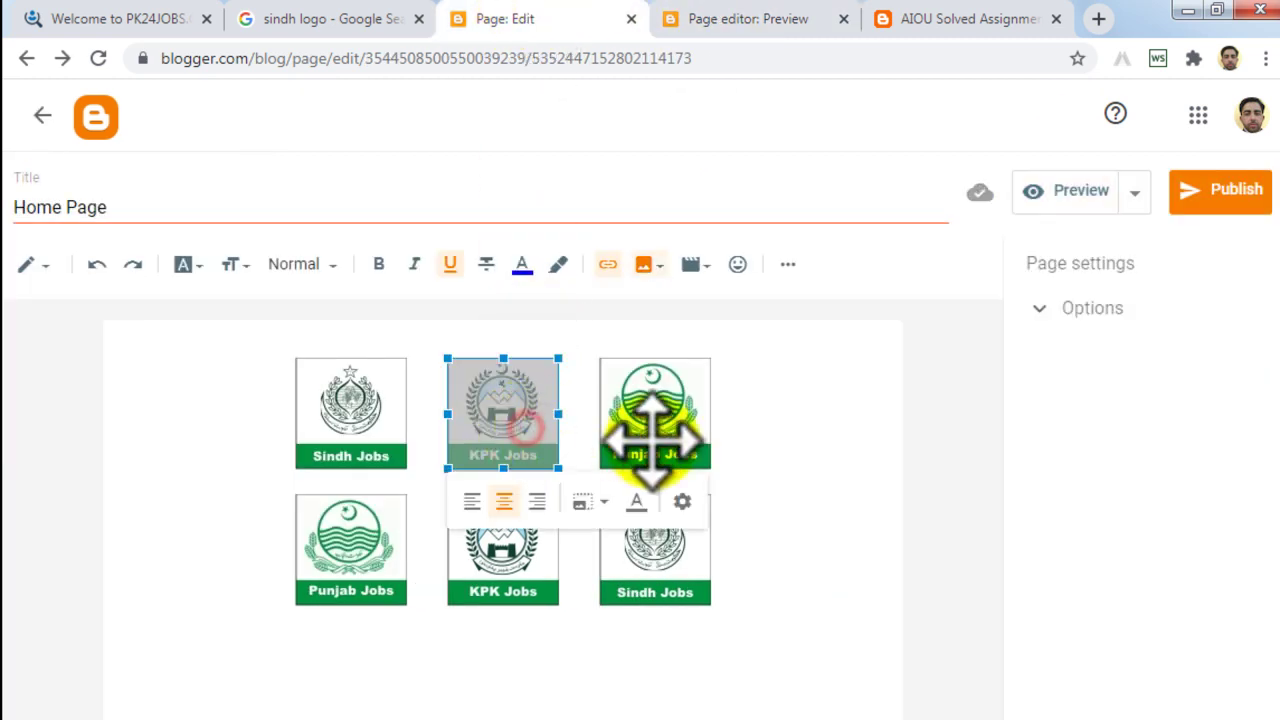
left_click(655, 440)
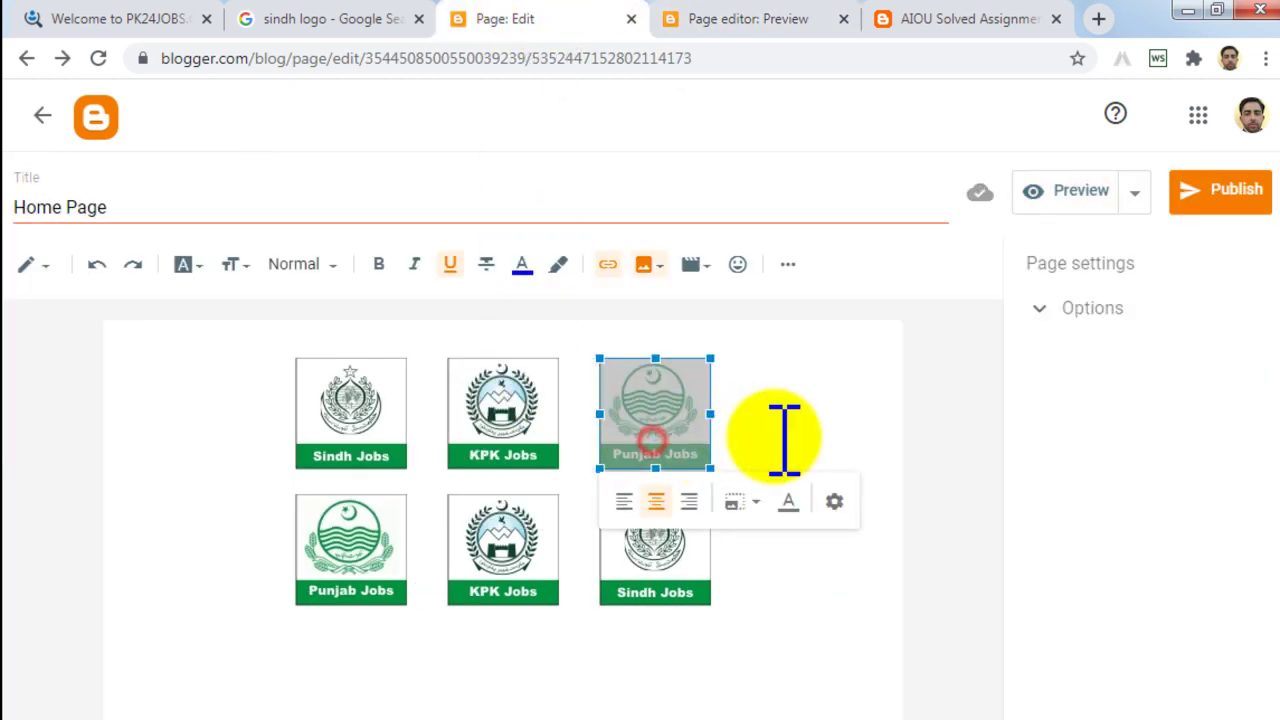
left_click(778, 434)
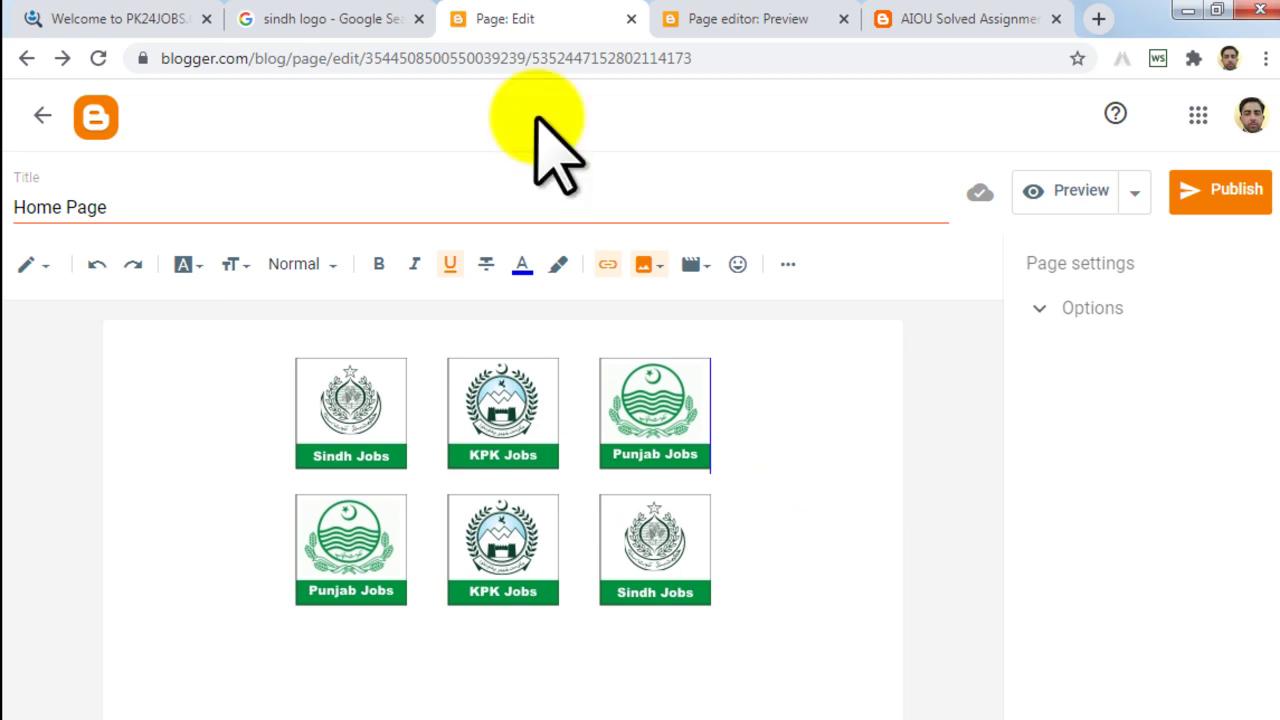
left_click(843, 18)
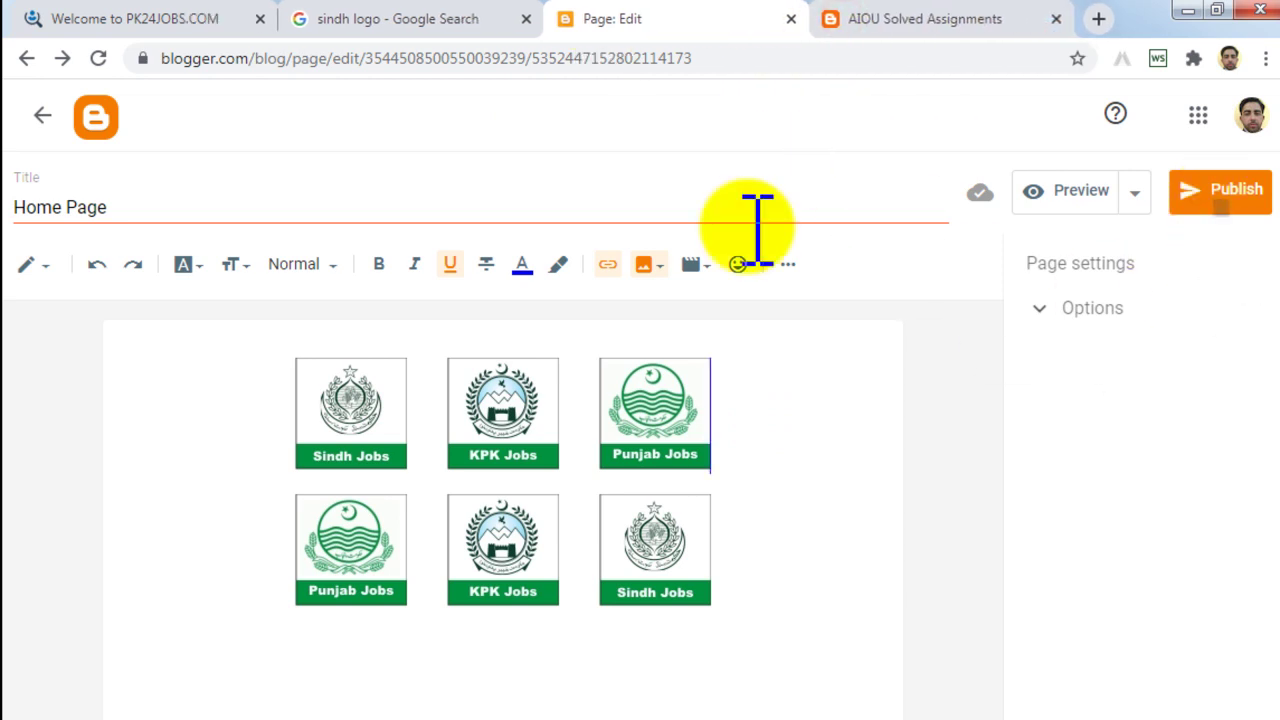
Step: Leave the page editor and open the blog's Posts list in a separate browser tab
left_click(40, 112)
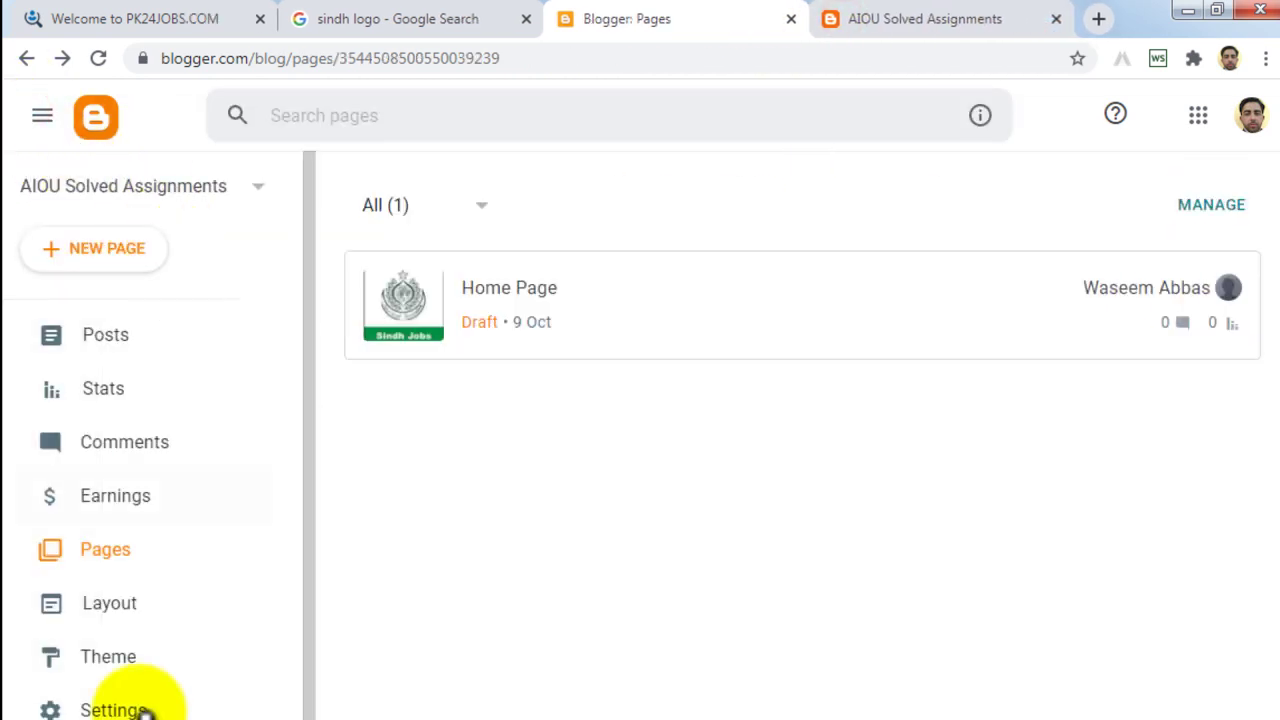
right_click(125, 340)
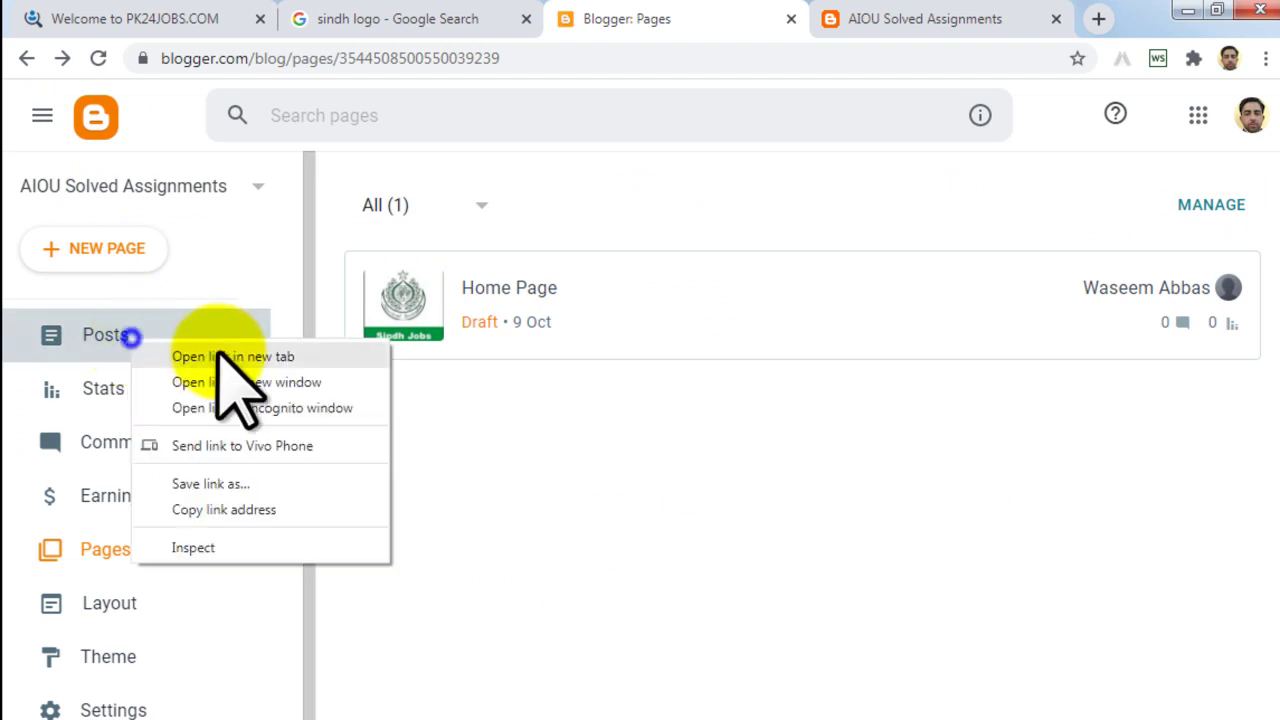
left_click(250, 356)
left_click(762, 10)
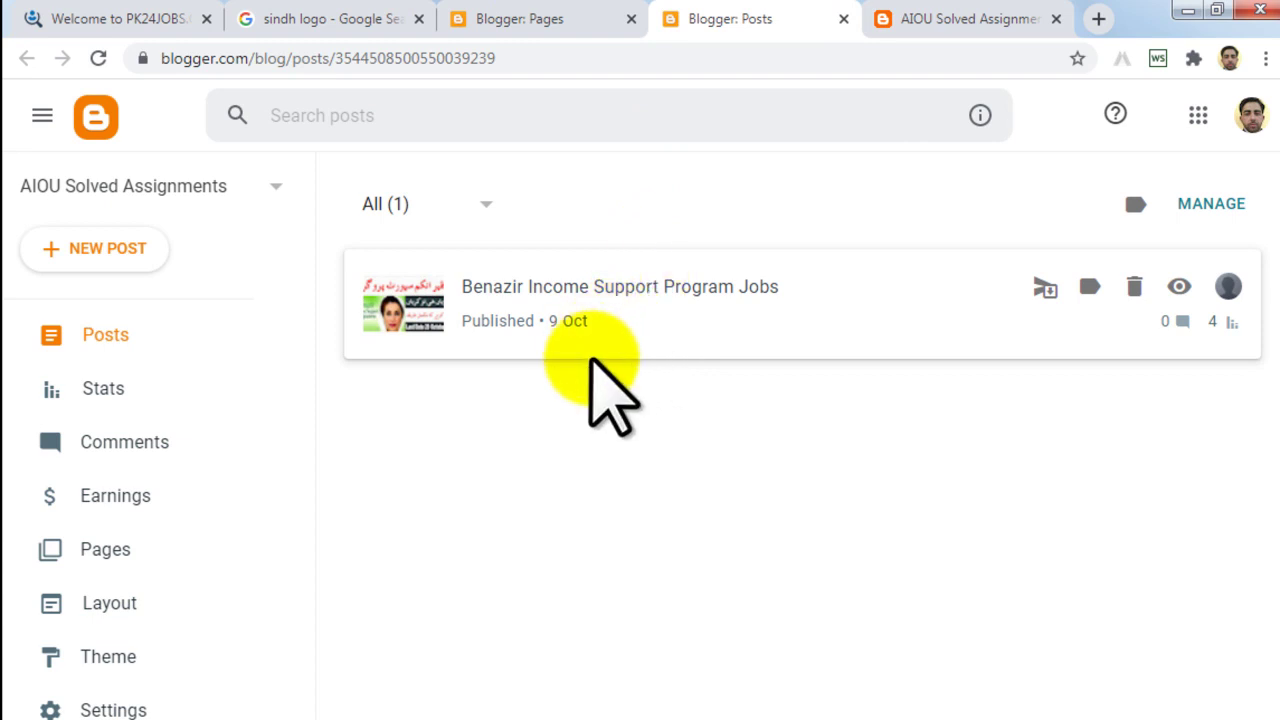
Step: Return to the blog's page list and reopen the Home Page draft for editing
left_click(569, 10)
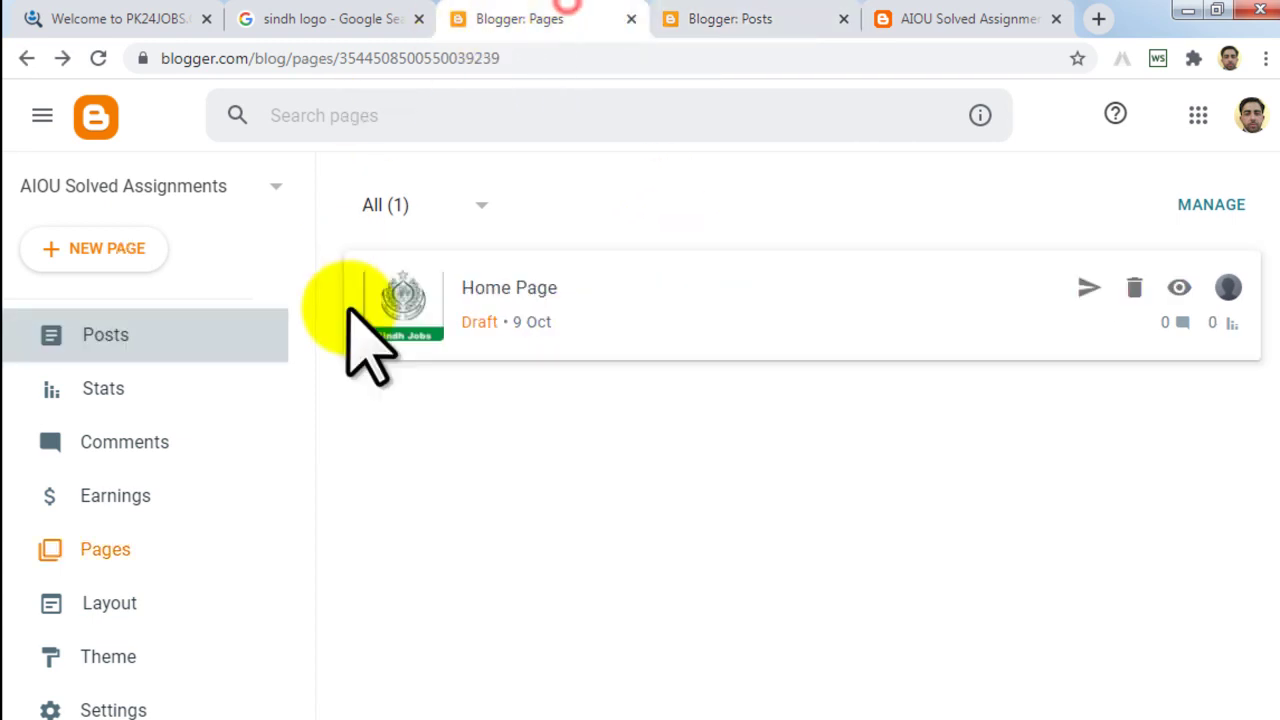
left_click(493, 290)
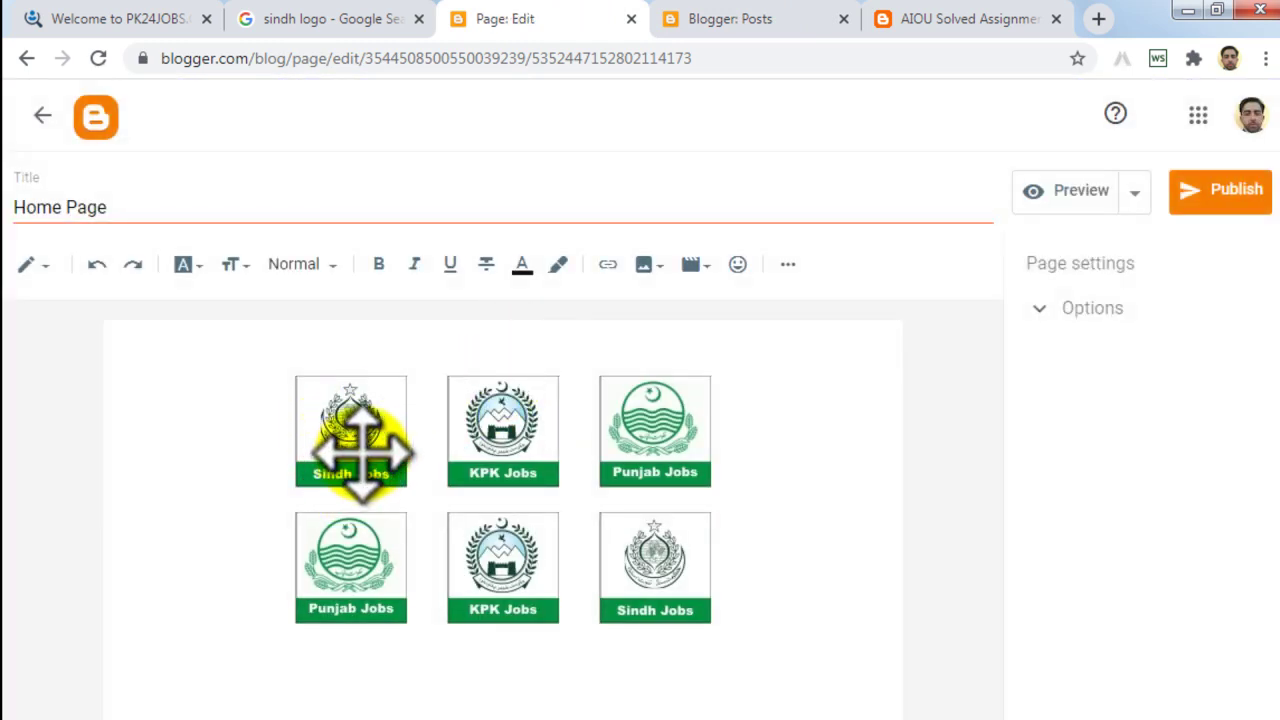
Step: Open the Benazir Income Support Program Jobs post, add the label sindh-jobs and update the post
left_click(705, 18)
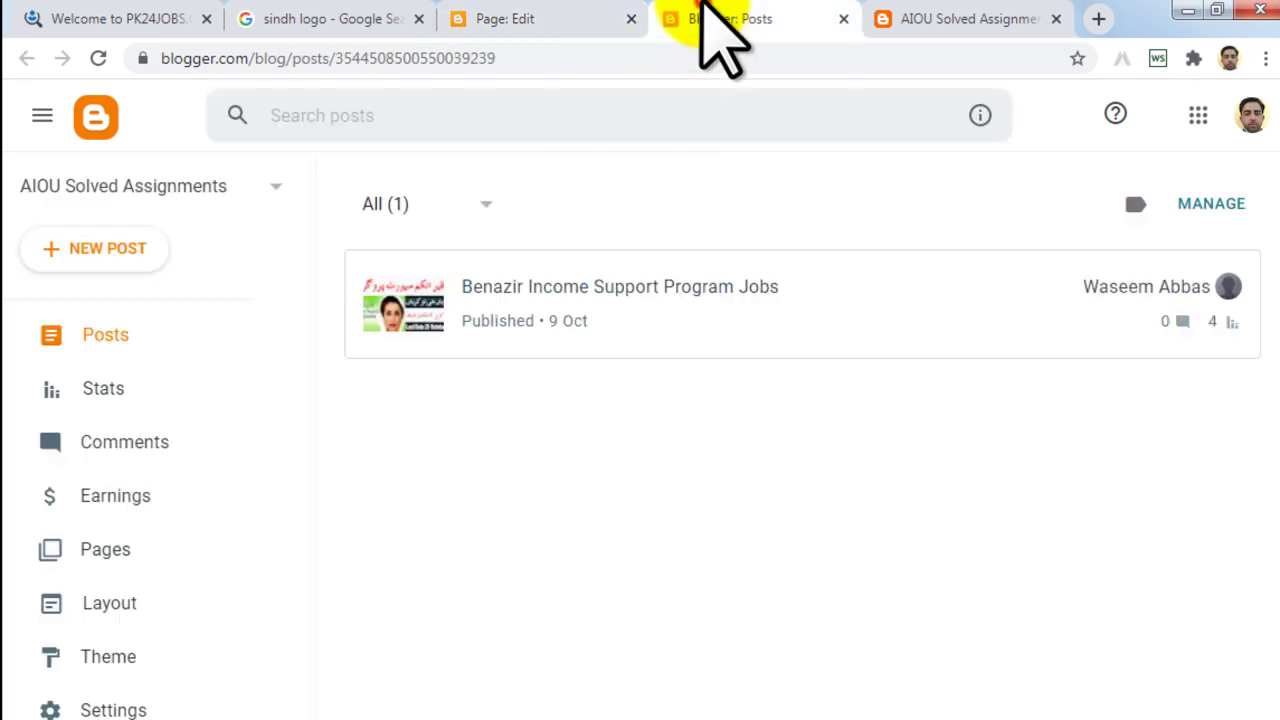
left_click(607, 287)
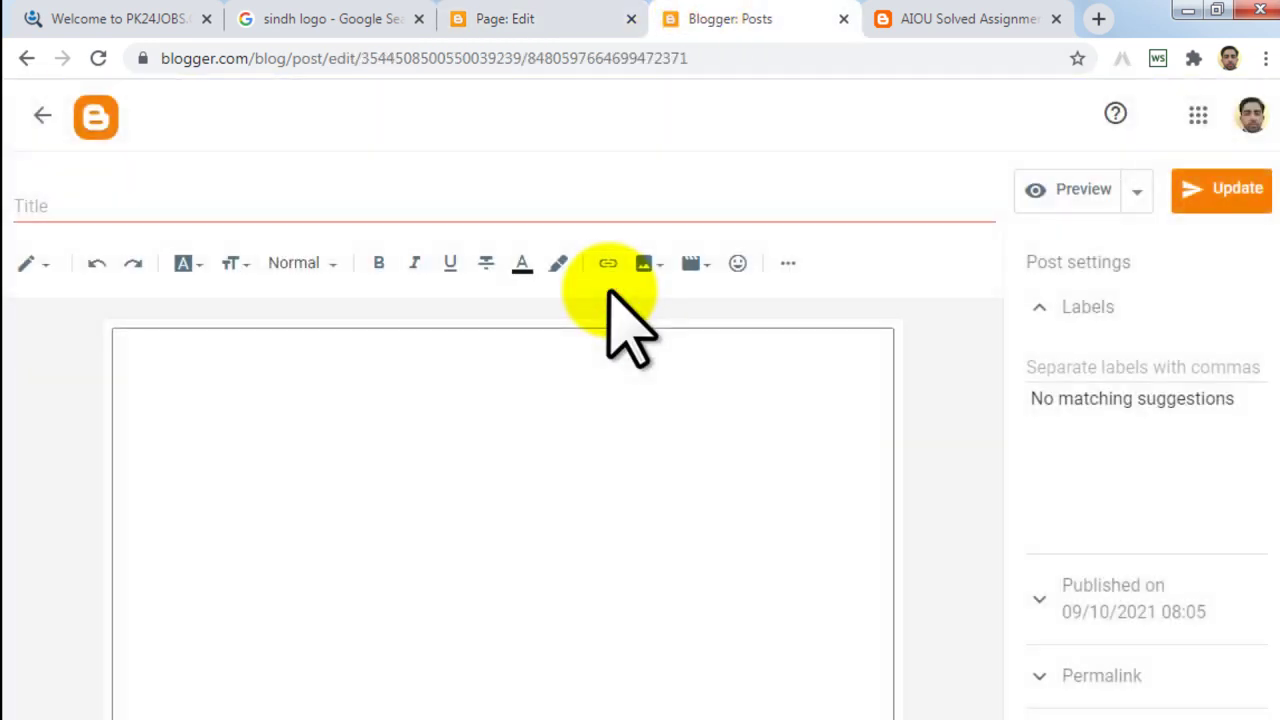
left_click(1092, 370)
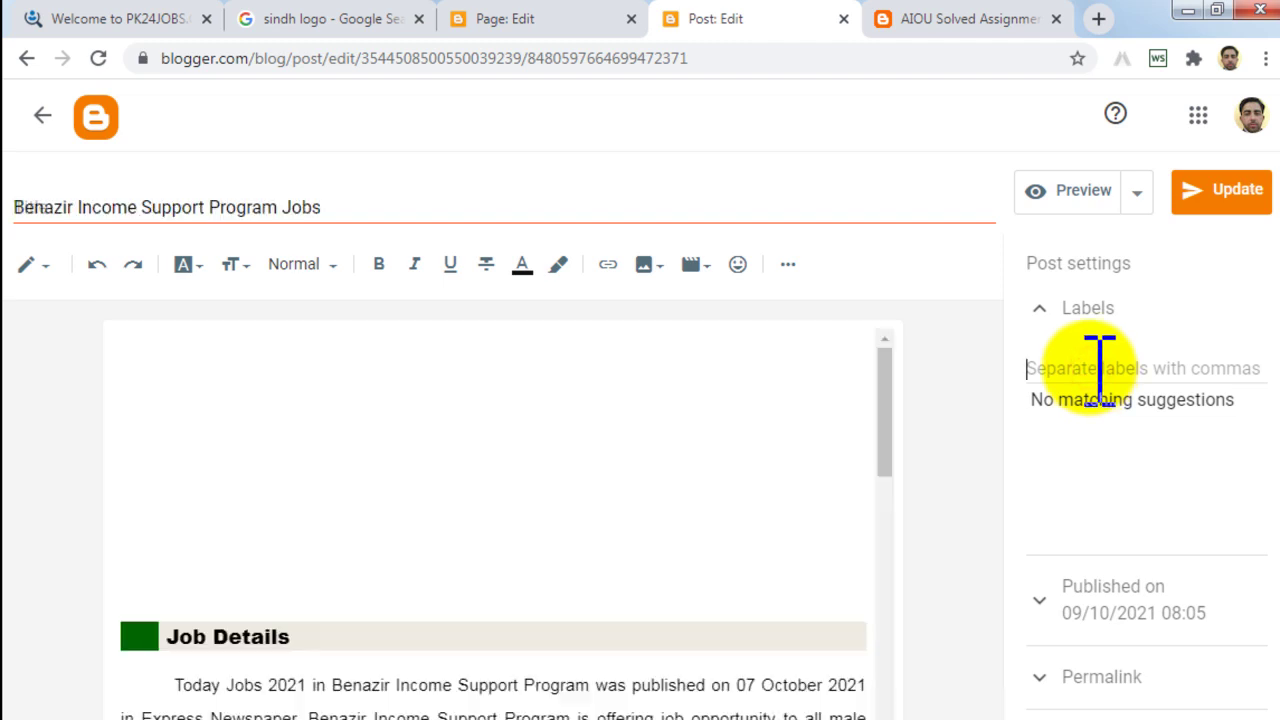
type("si")
type("ndh-jobs")
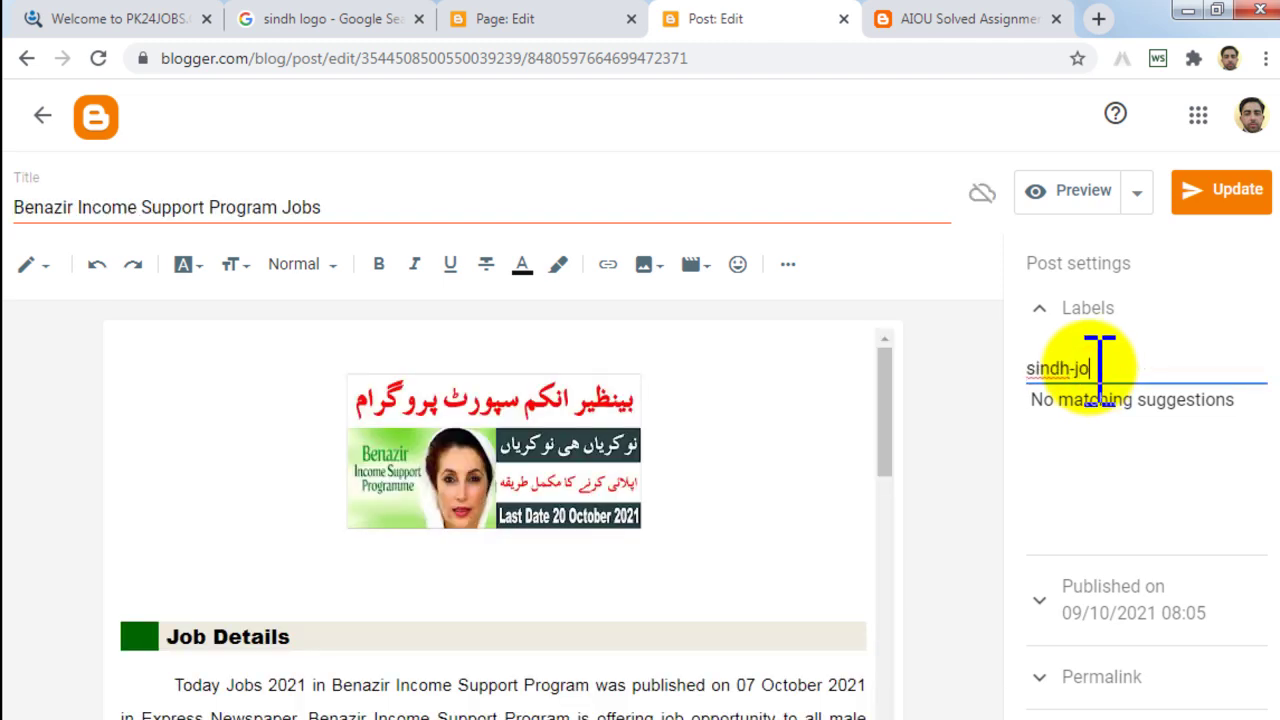
left_click(1215, 194)
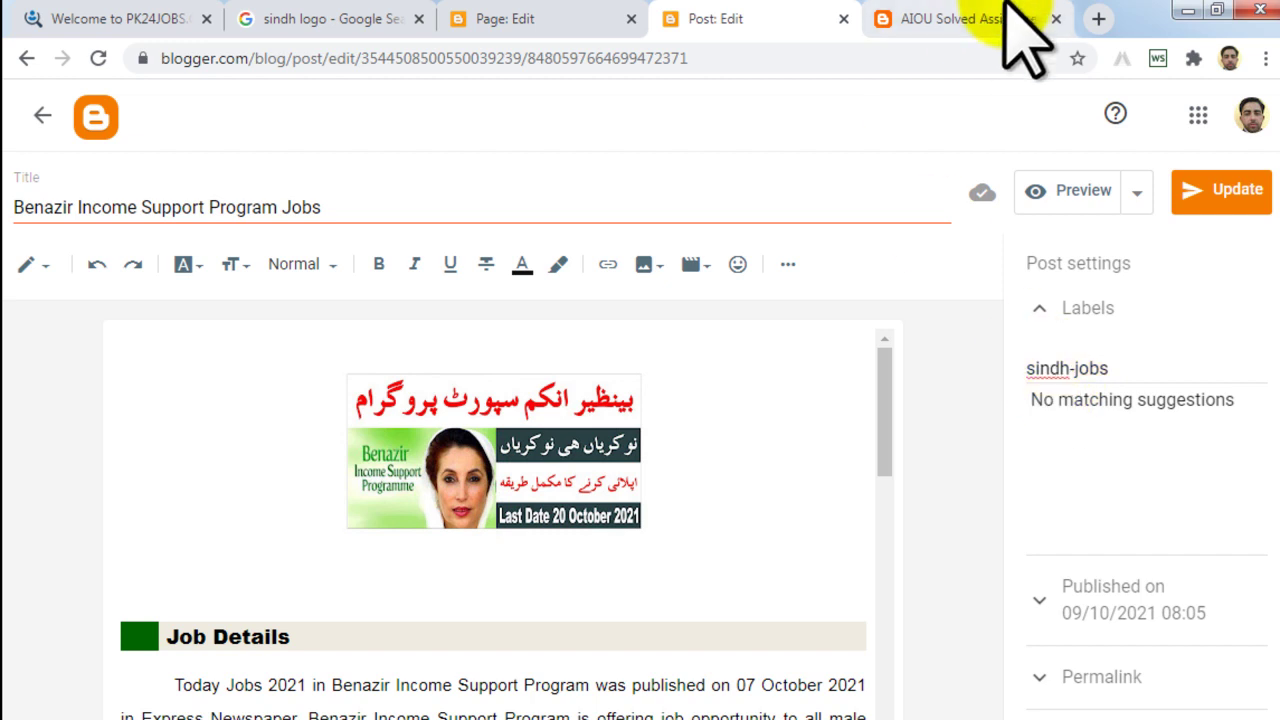
Step: Copy the sindh-jobs label text from the post's settings
left_click(1128, 363)
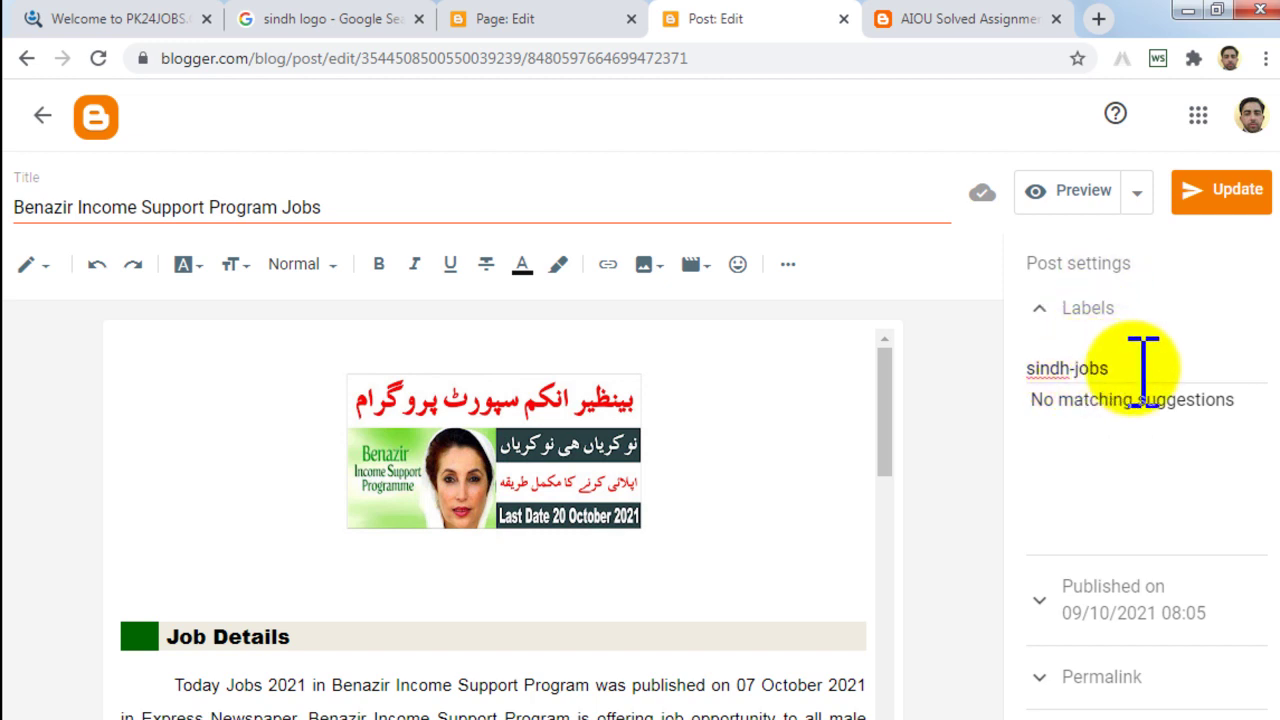
left_click_drag(1140, 366, 1041, 378)
key("ctrl+c")
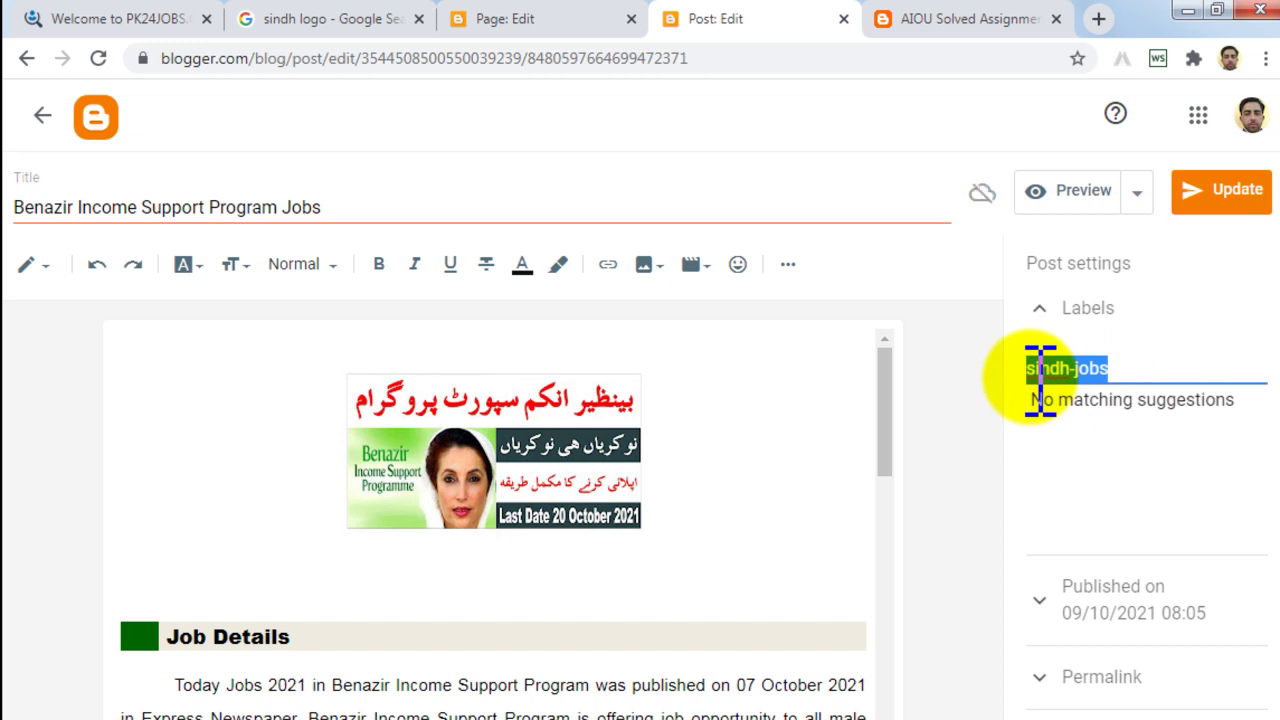
Step: Load the blog's label page by extending the live site's address with /search/label/ and the copied label sindh-jobs
left_click(920, 18)
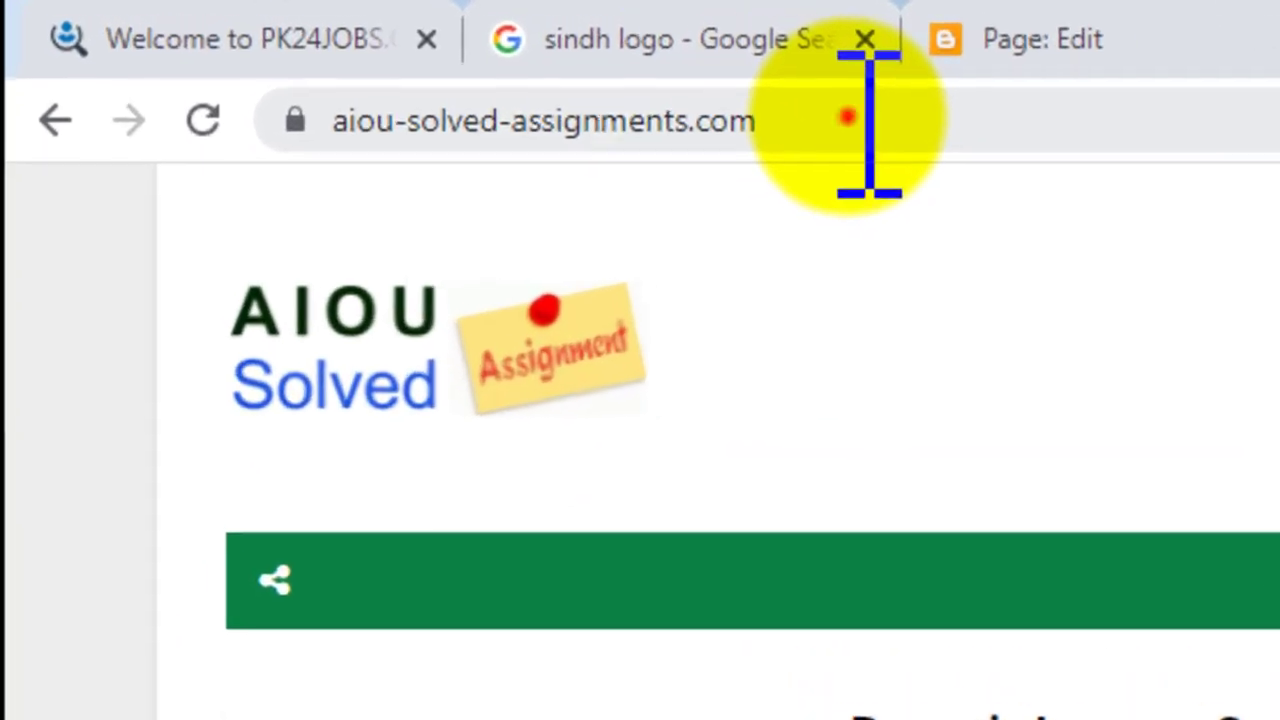
left_click(421, 59)
left_click(907, 127)
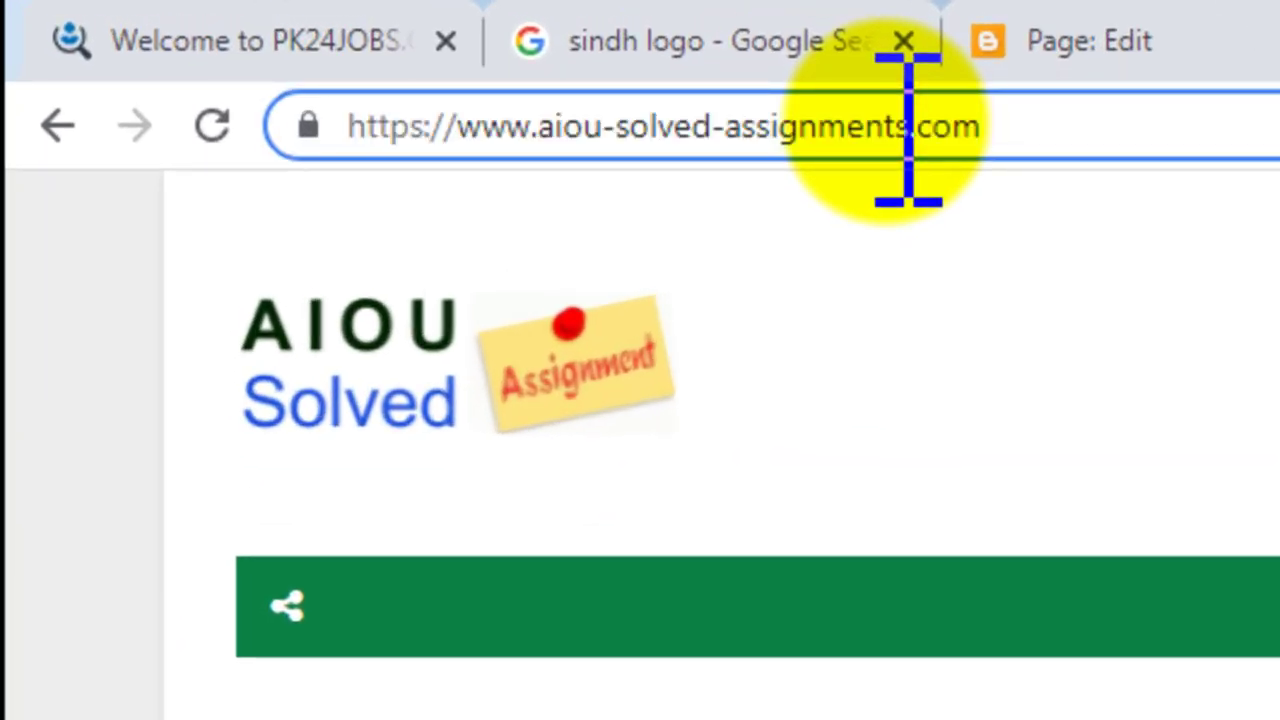
type("/")
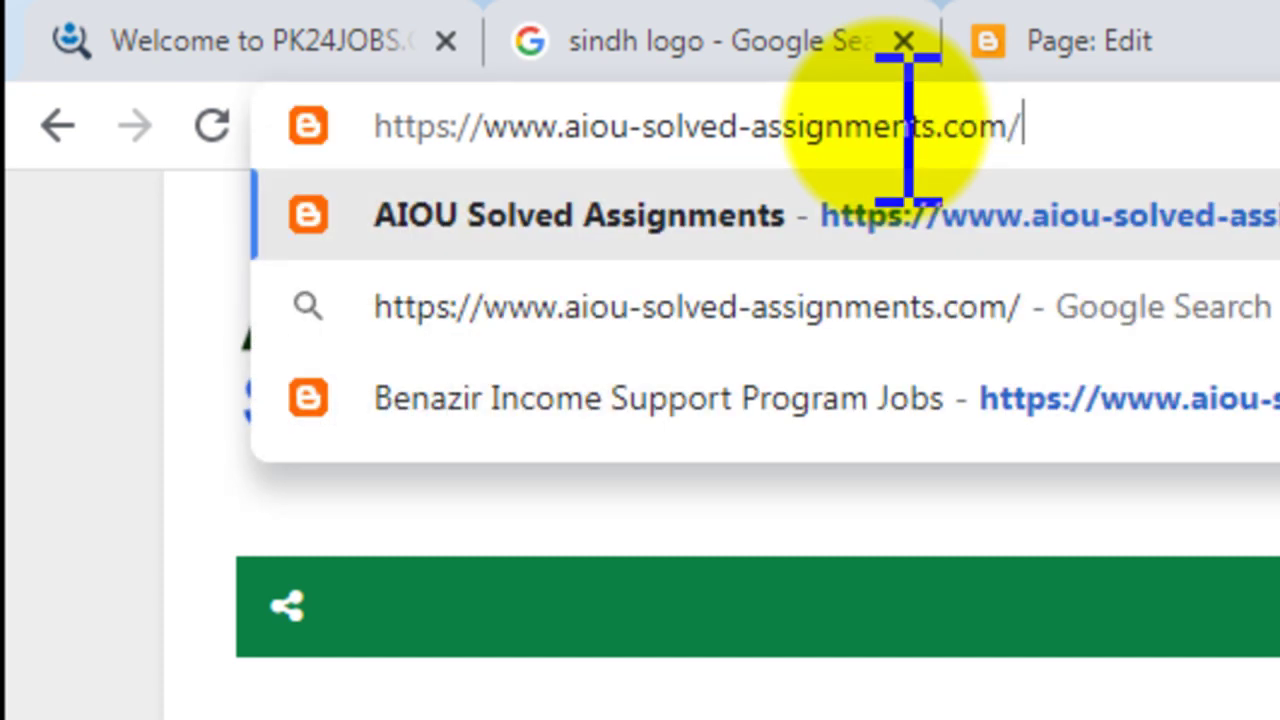
type("ser")
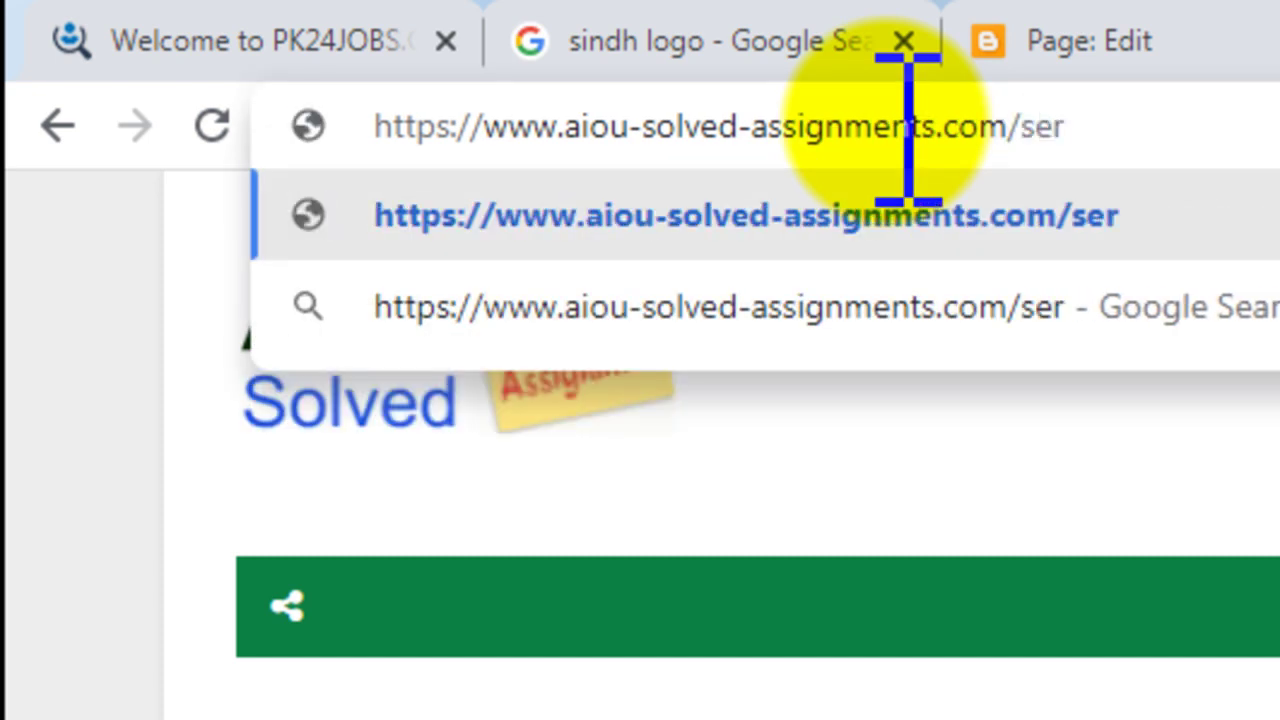
type("arch/la")
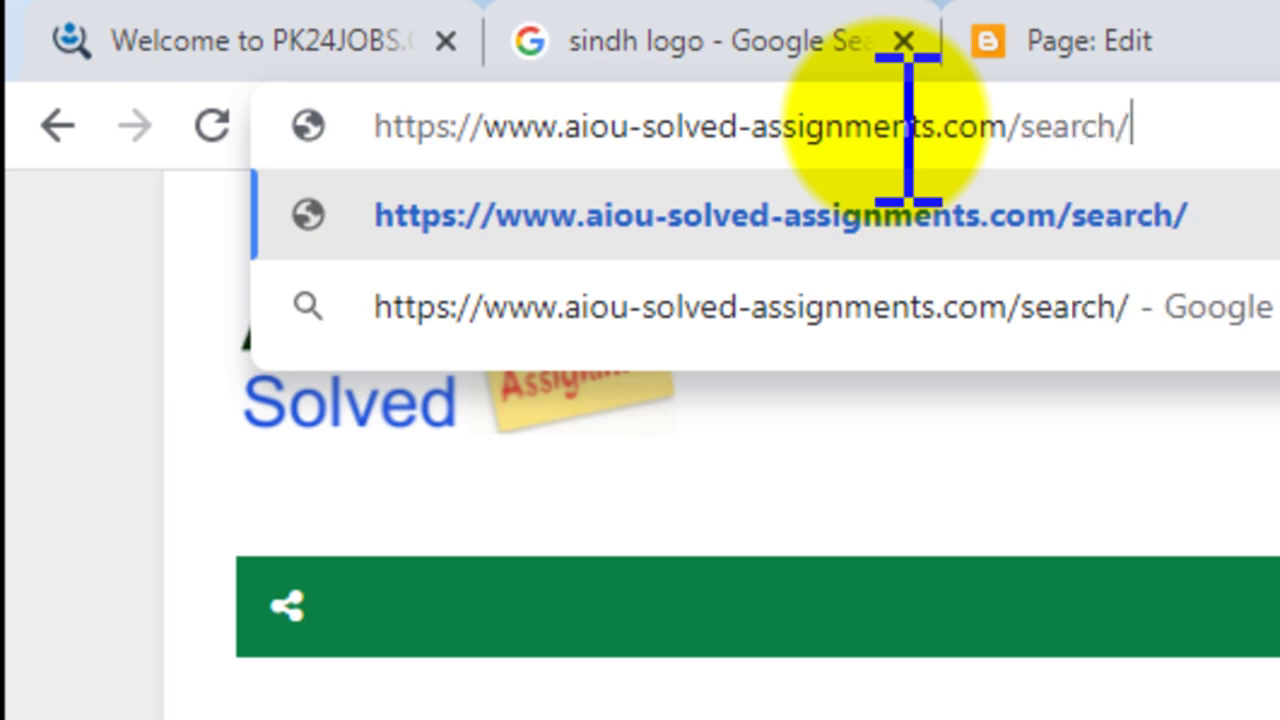
type("bel/")
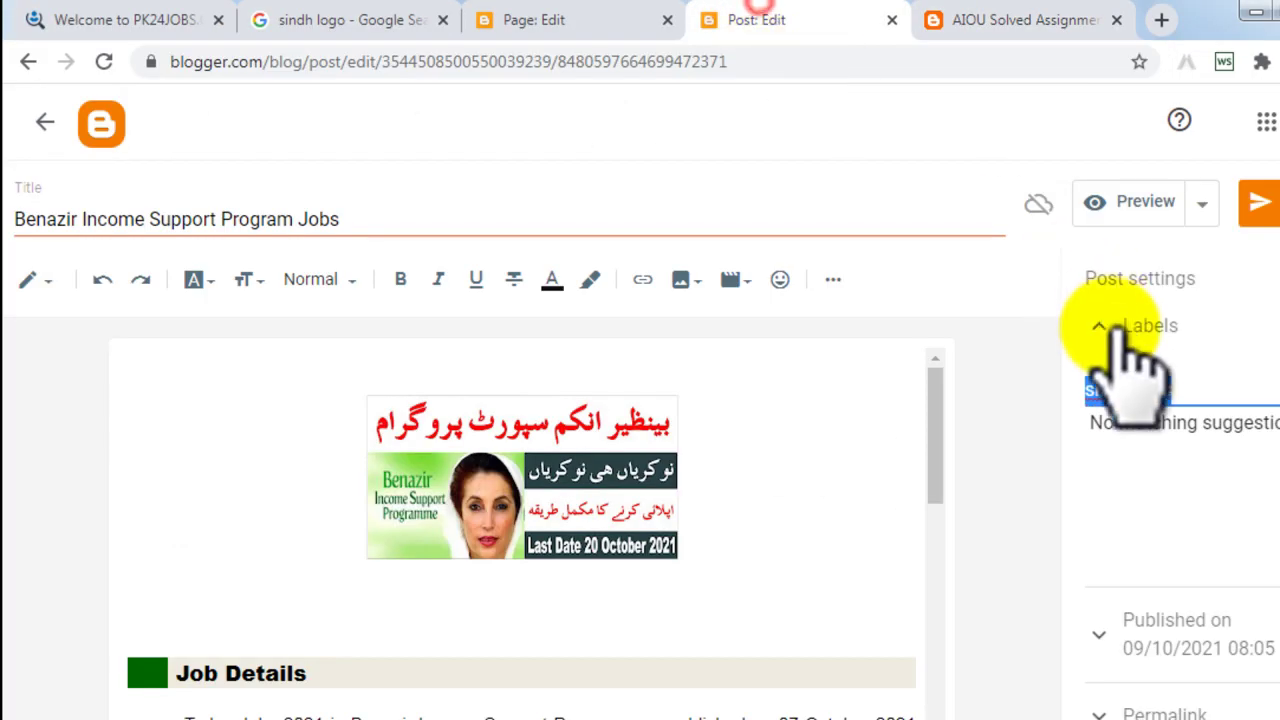
left_click(1010, 20)
key("ctrl+v")
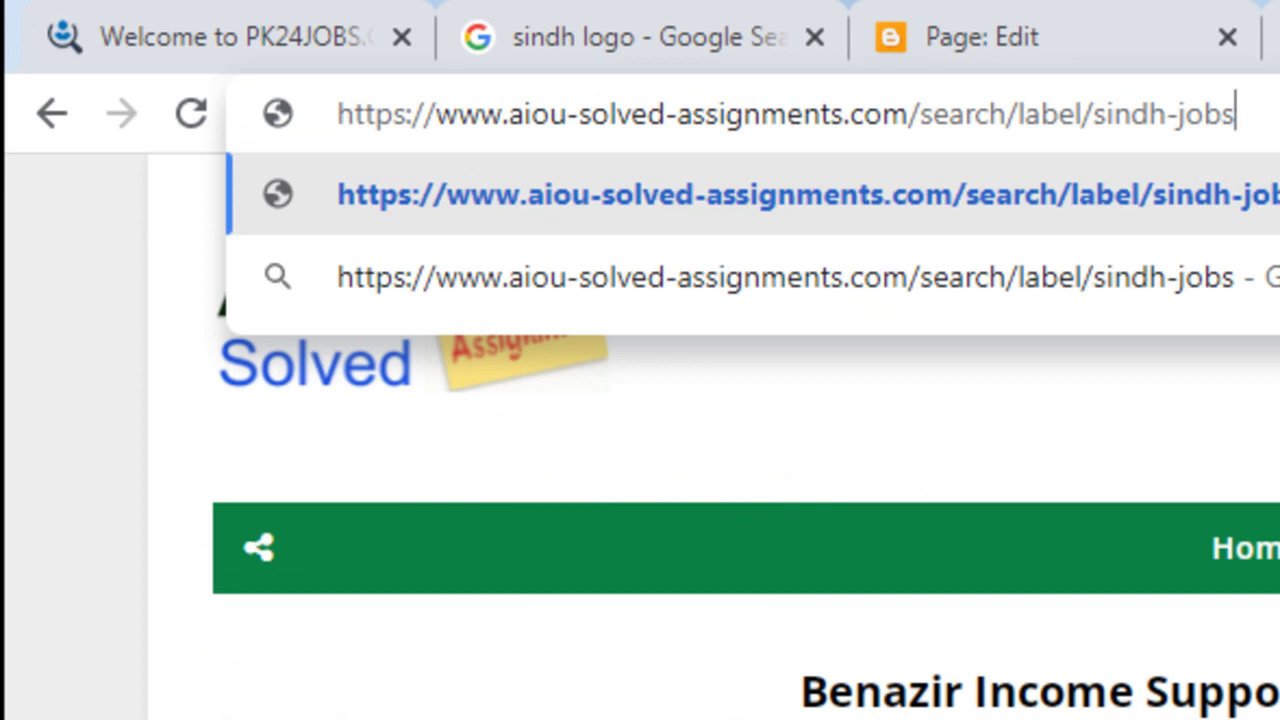
key("Return")
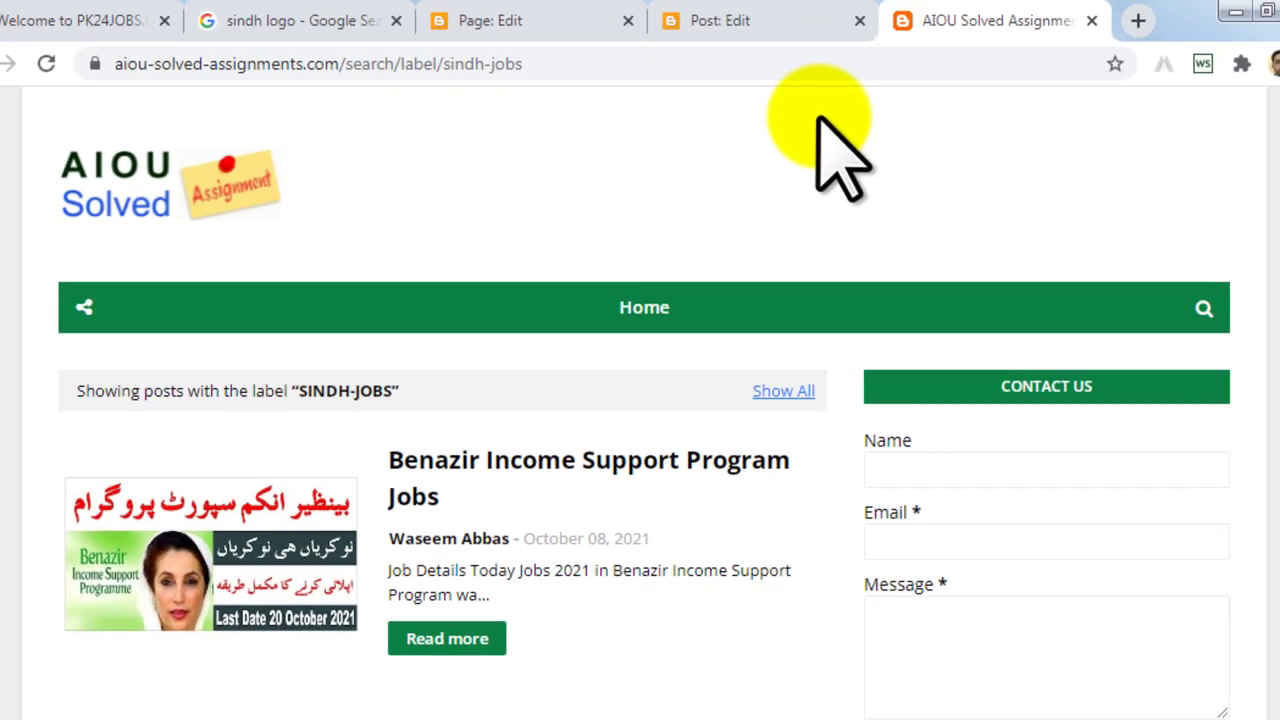
left_click_drag(68, 392, 386, 392)
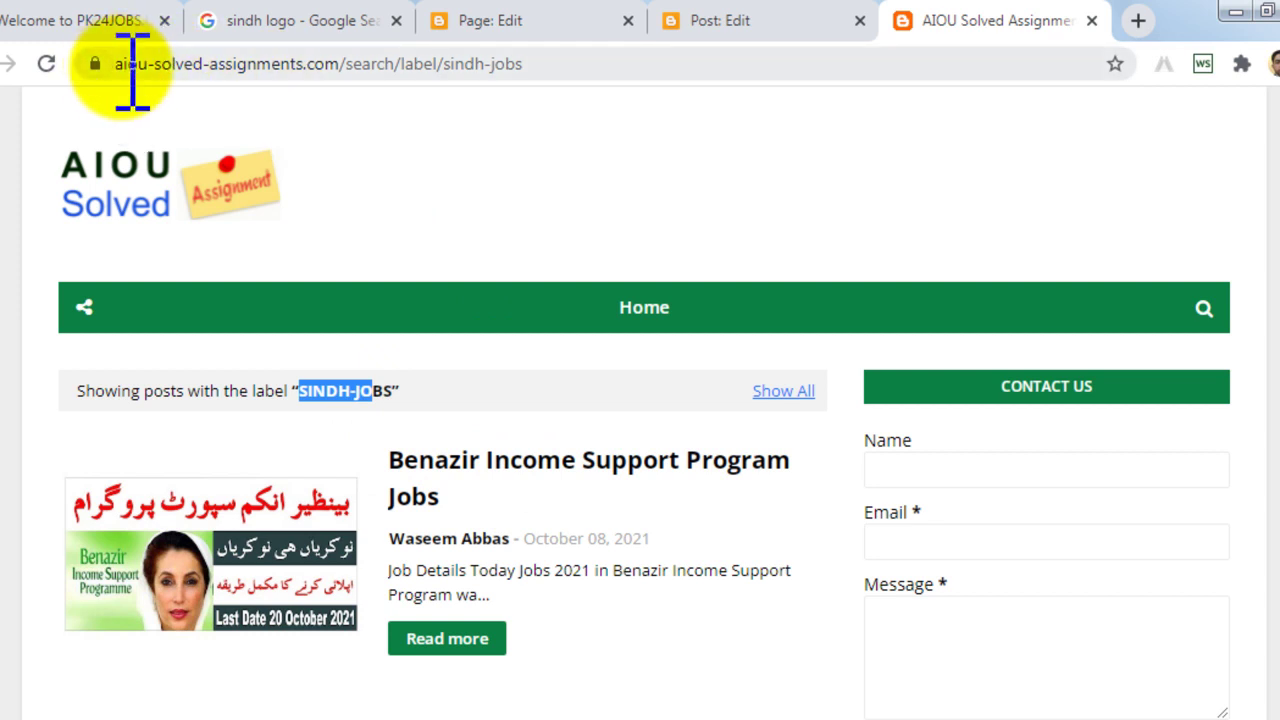
Step: Copy the sindh-jobs label page's full address and apply it as the link of the Home Page's first-row Sindh Jobs icon, replacing its image link
left_click_drag(120, 63, 600, 66)
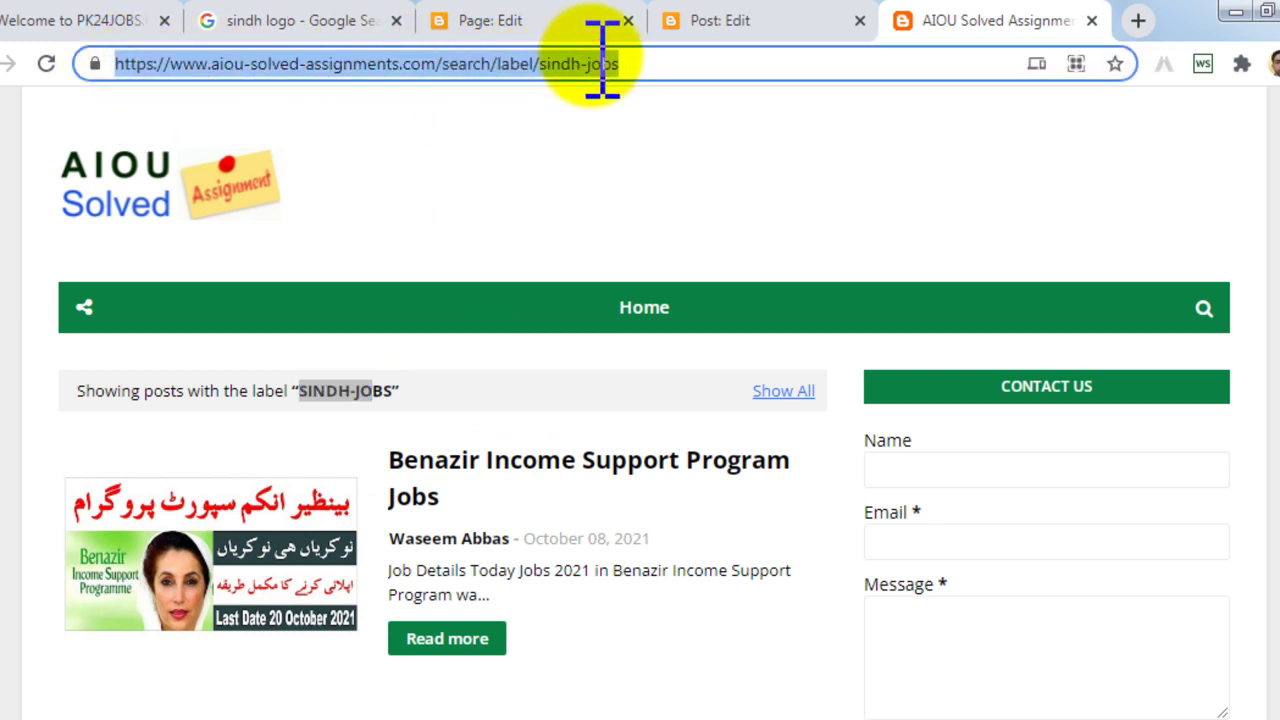
left_click(505, 18)
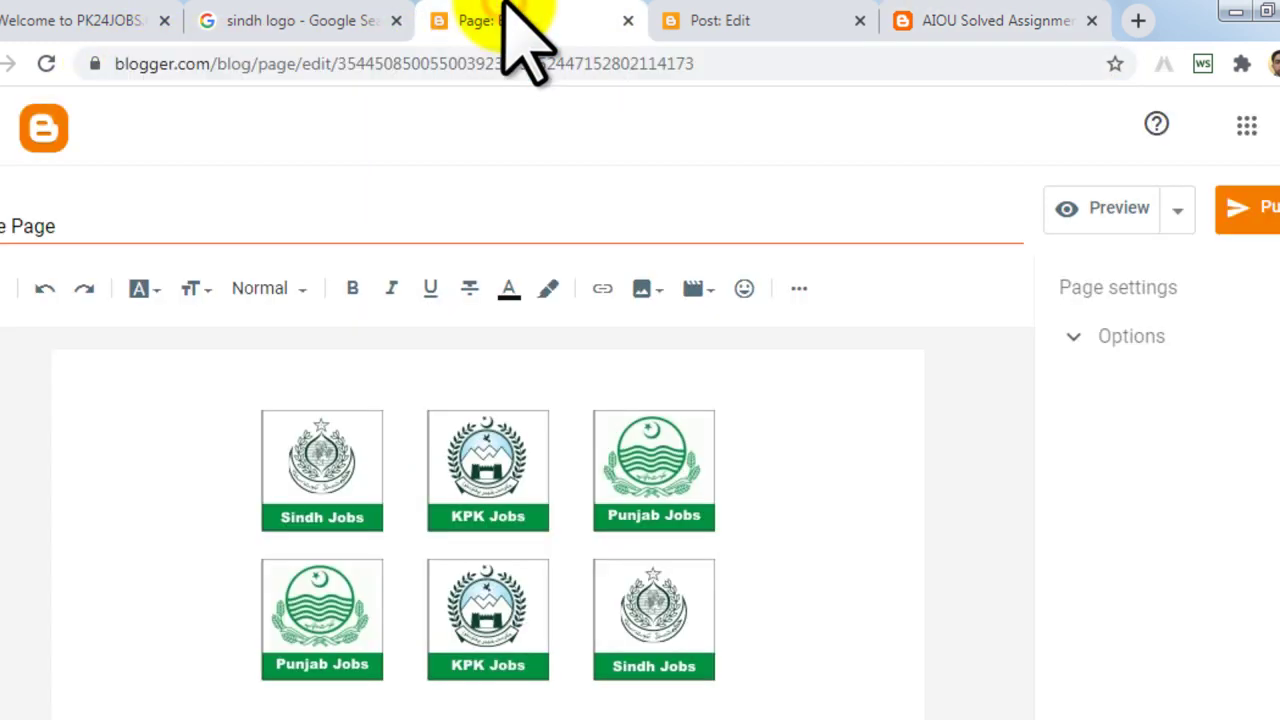
left_click(335, 457)
left_click(291, 374)
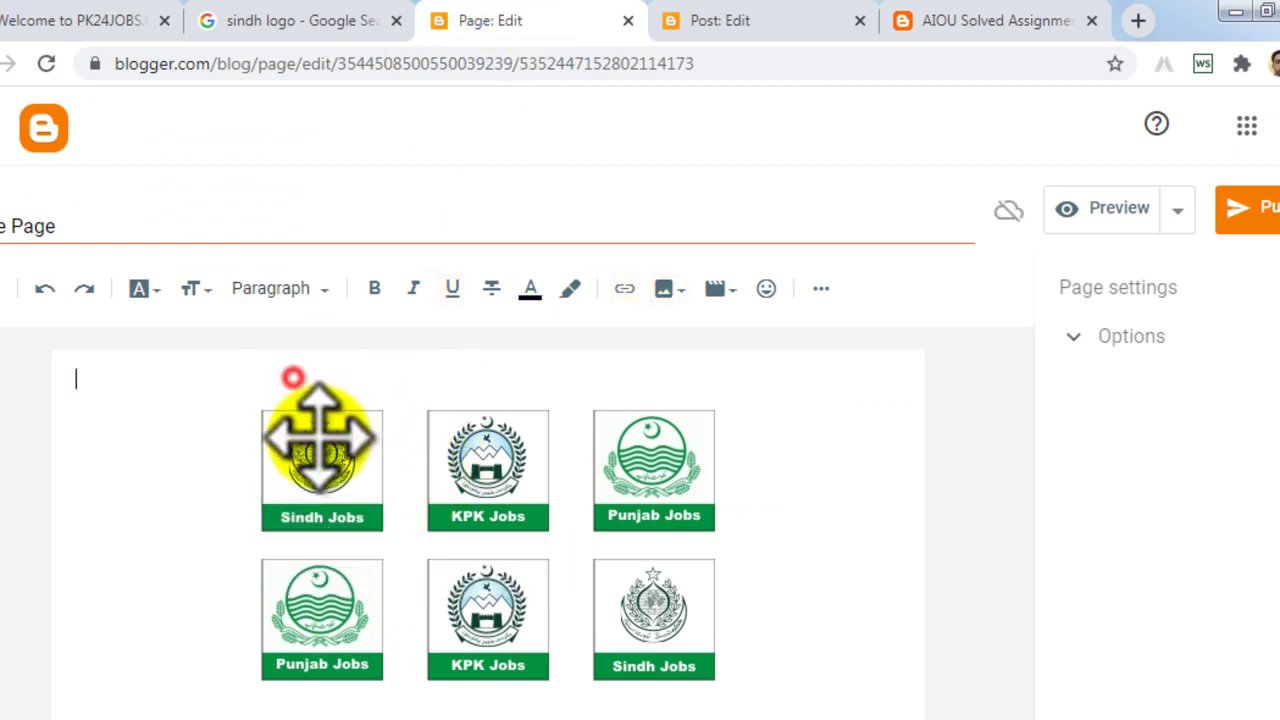
left_click(322, 437)
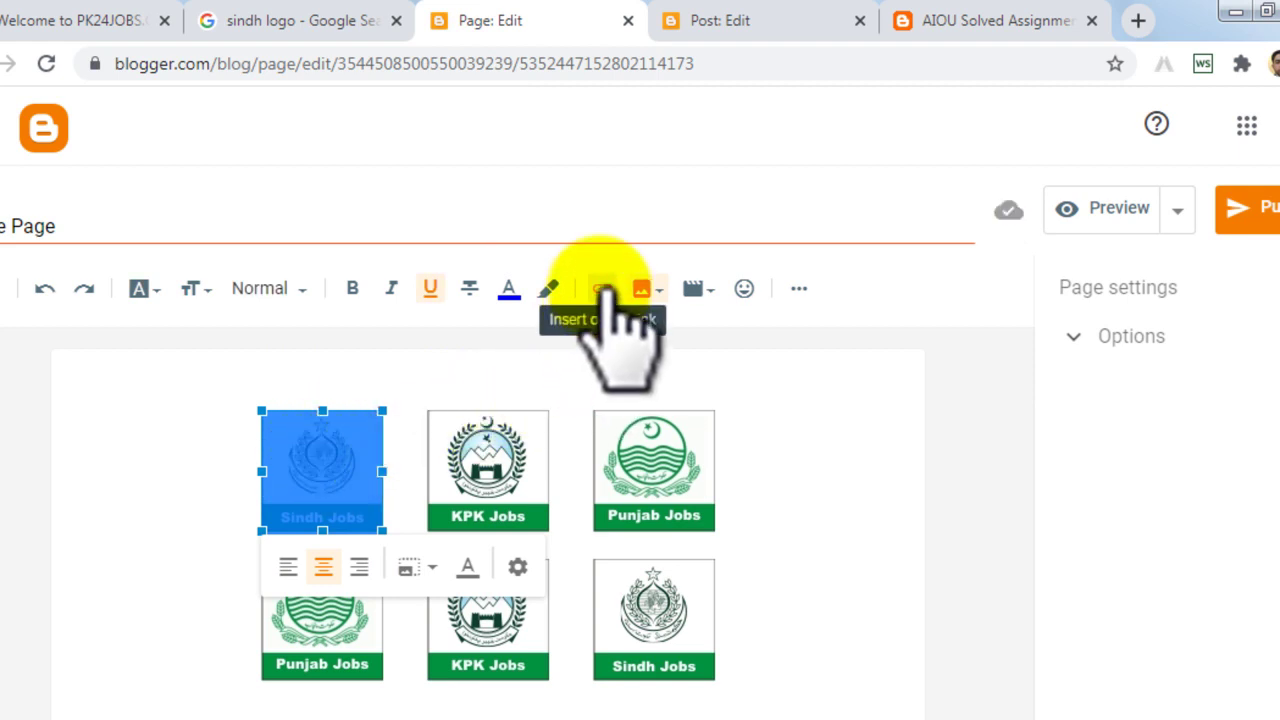
left_click(603, 292)
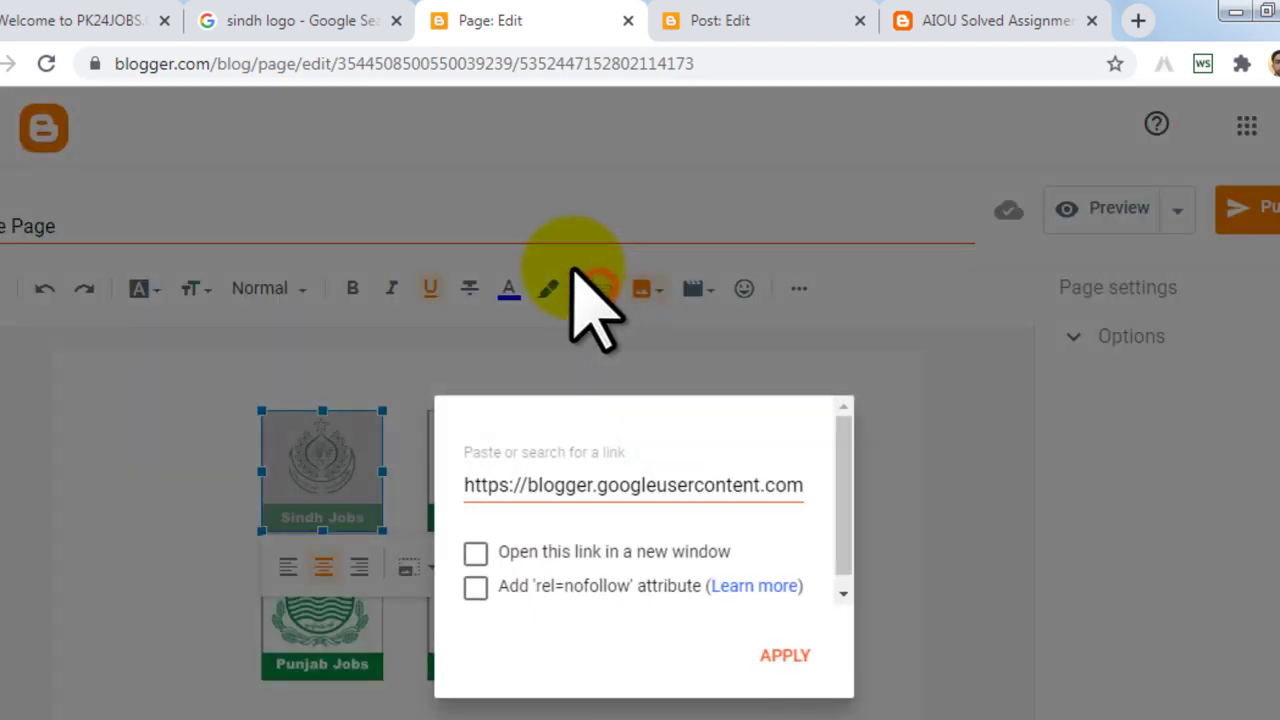
left_click(560, 487)
key("ctrl+a")
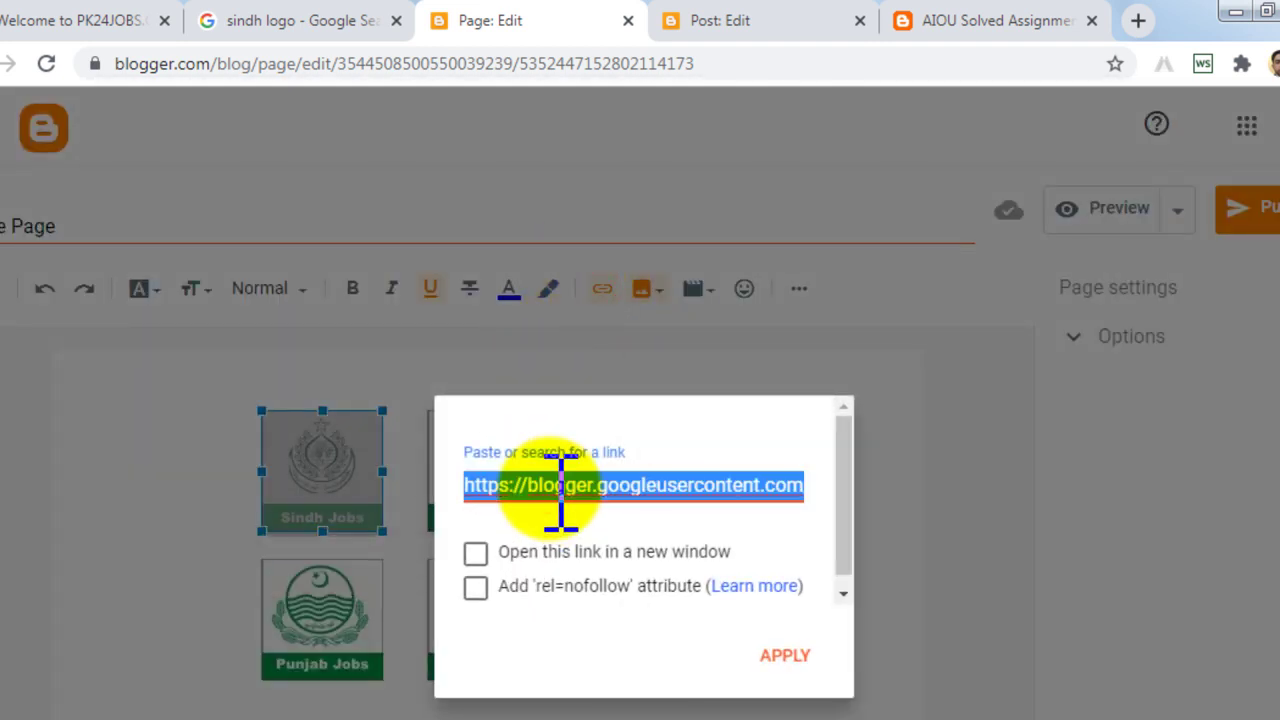
key("BackSpace")
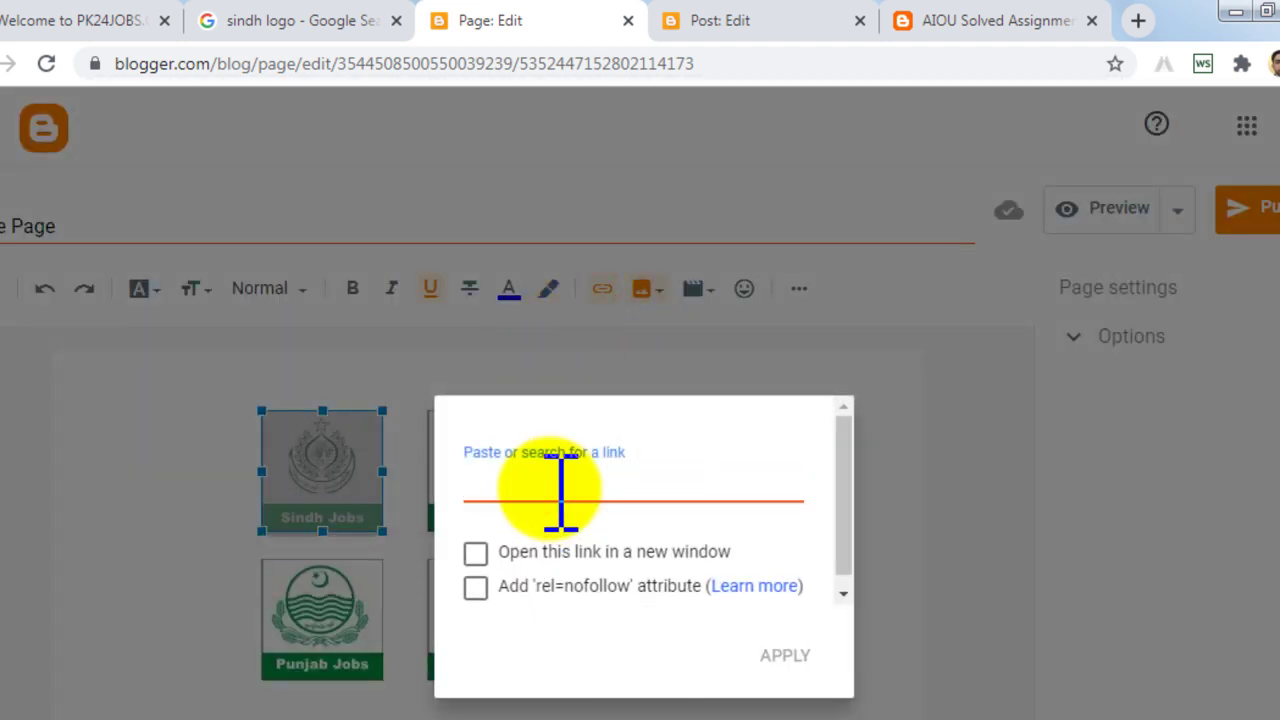
key("ctrl+v")
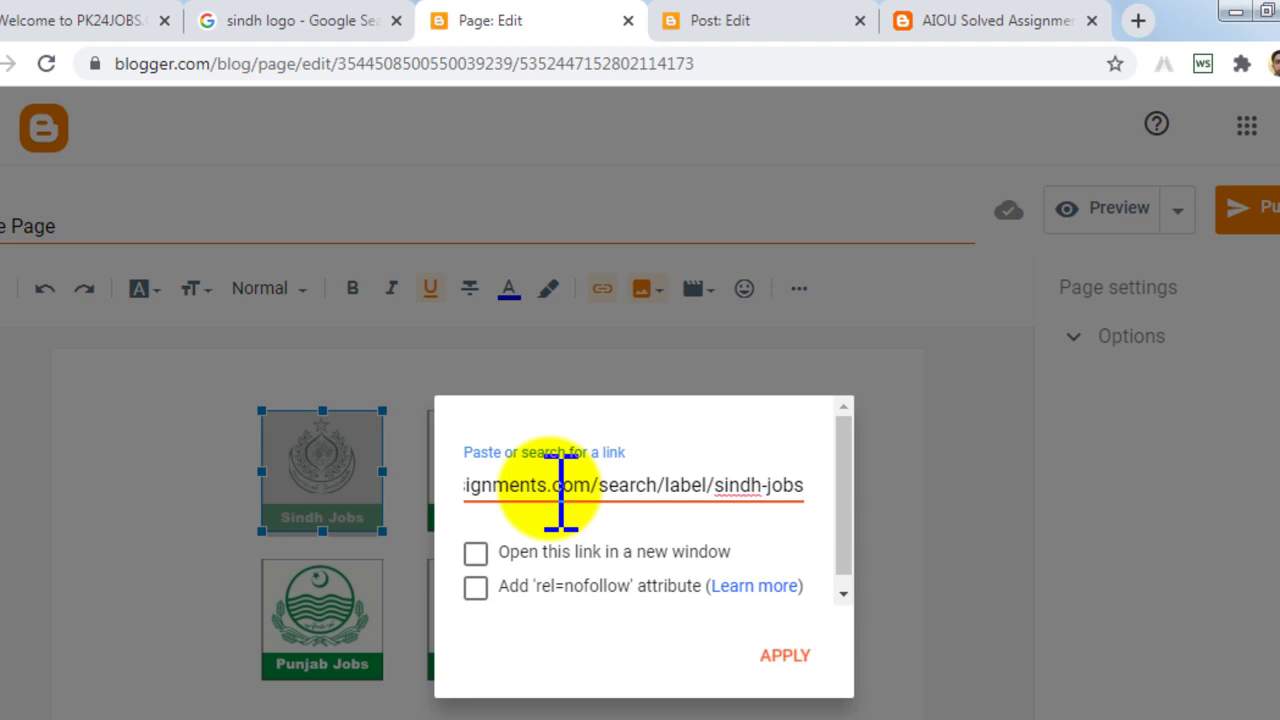
left_click(789, 650)
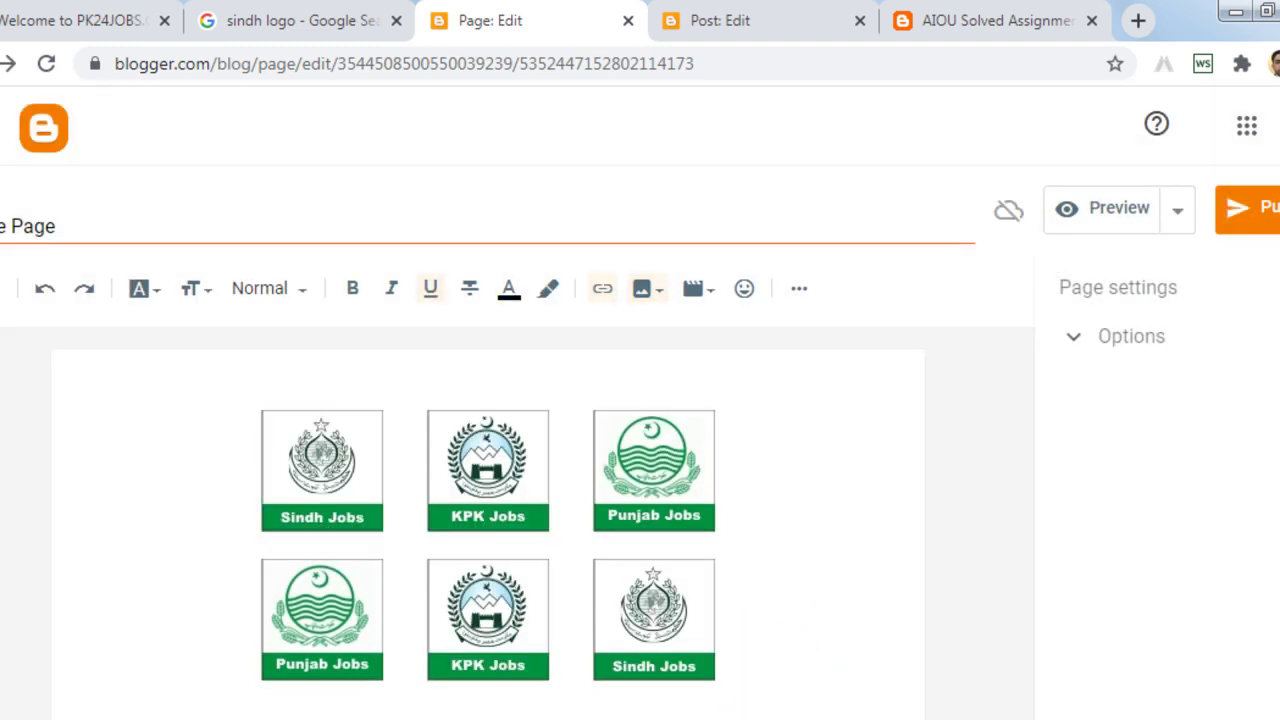
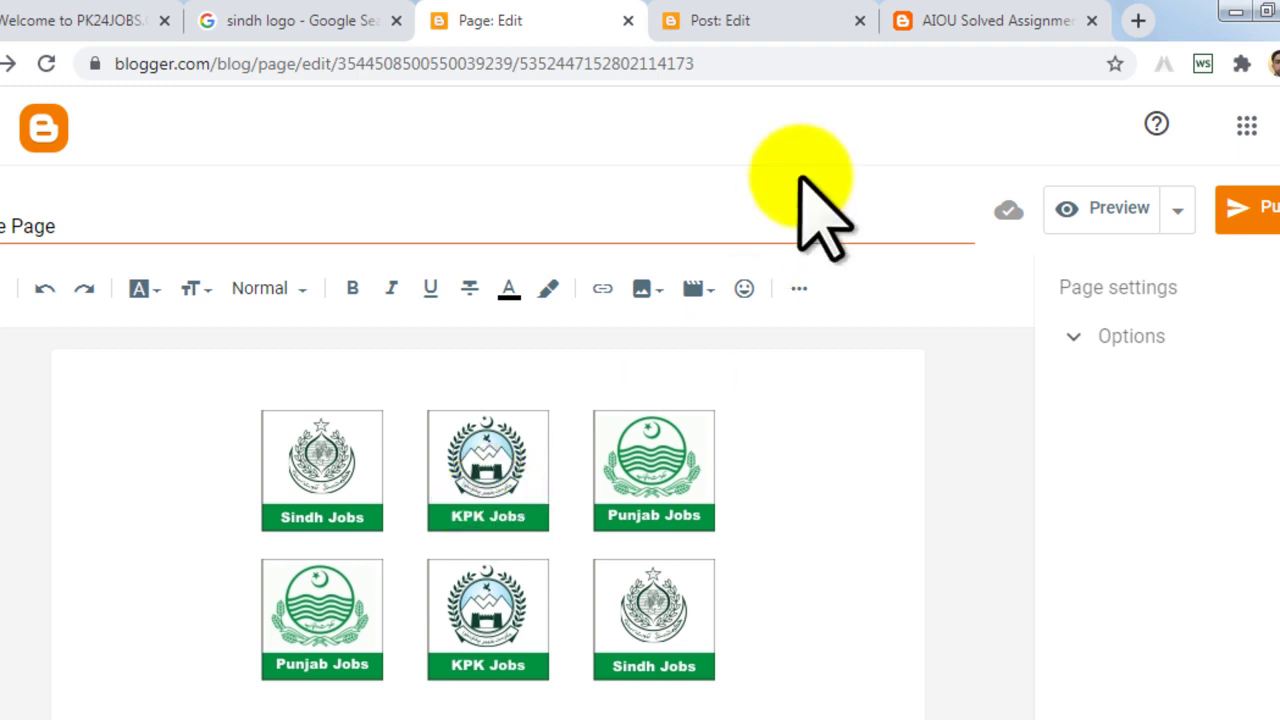
Step: Add kpk-jobs as a second label after sindh-jobs on the Benazir Income Support Program Jobs post and update it
left_click(950, 22)
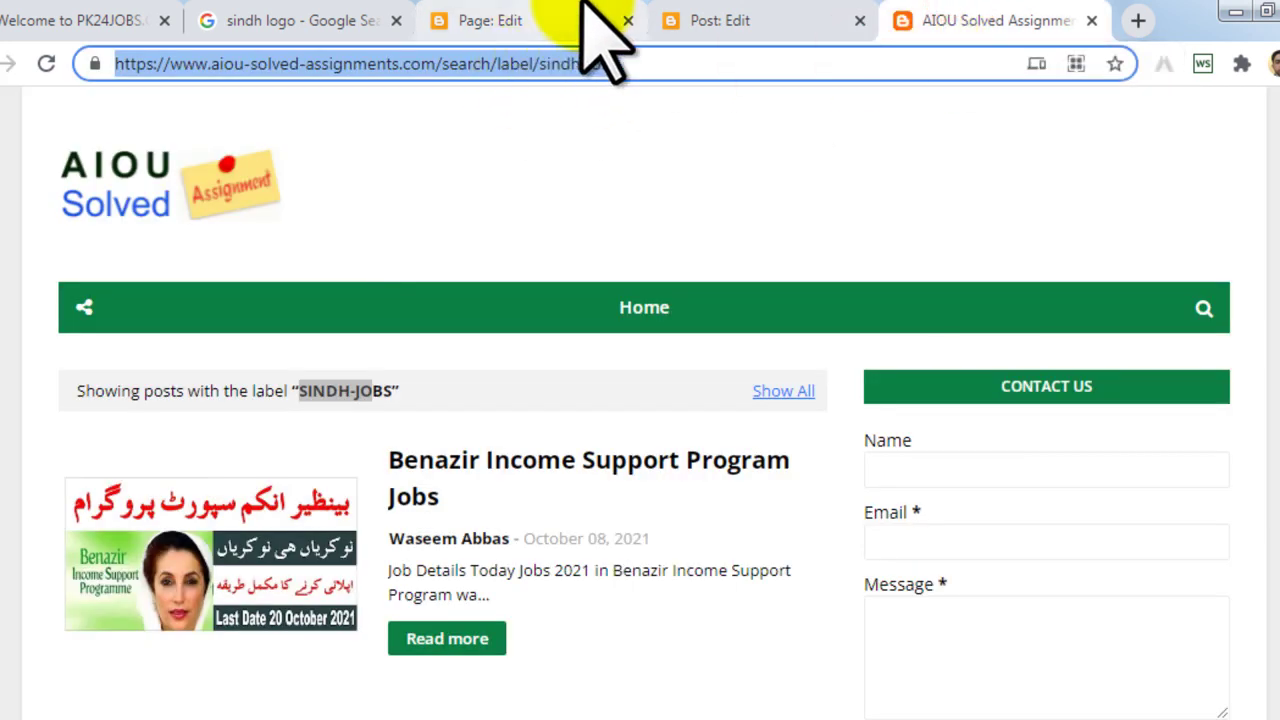
left_click(728, 20)
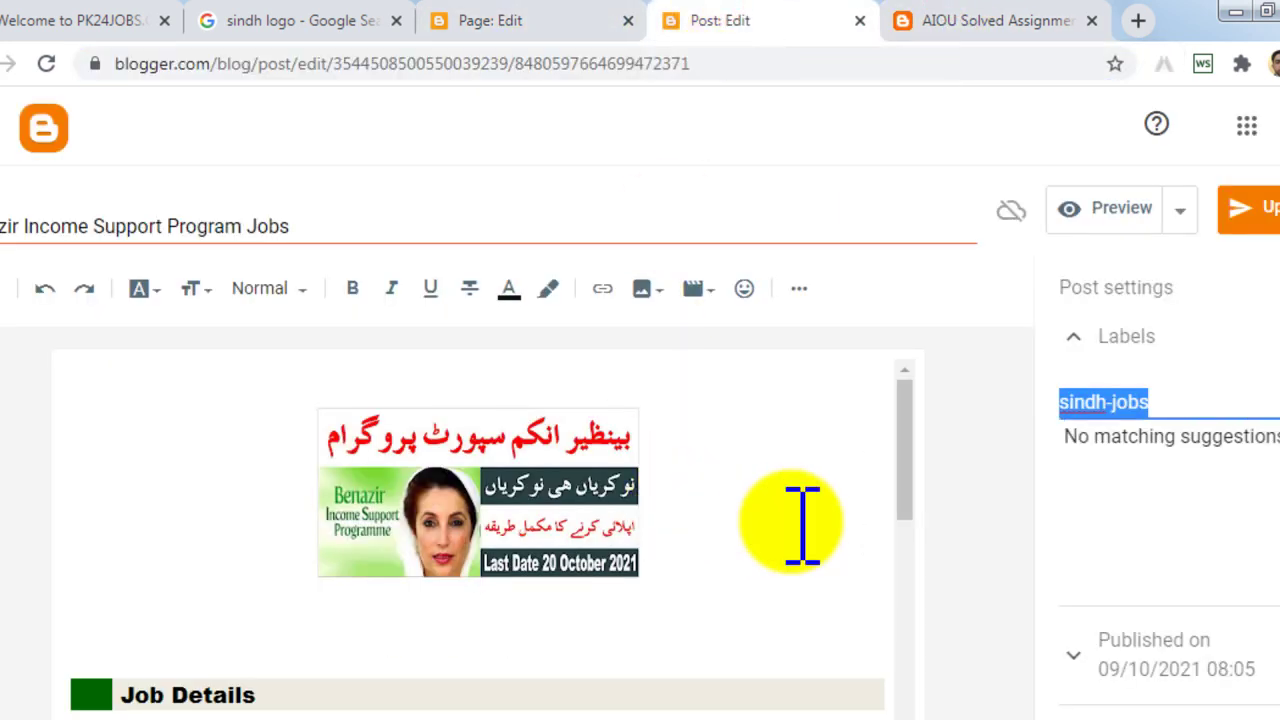
left_click(1188, 398)
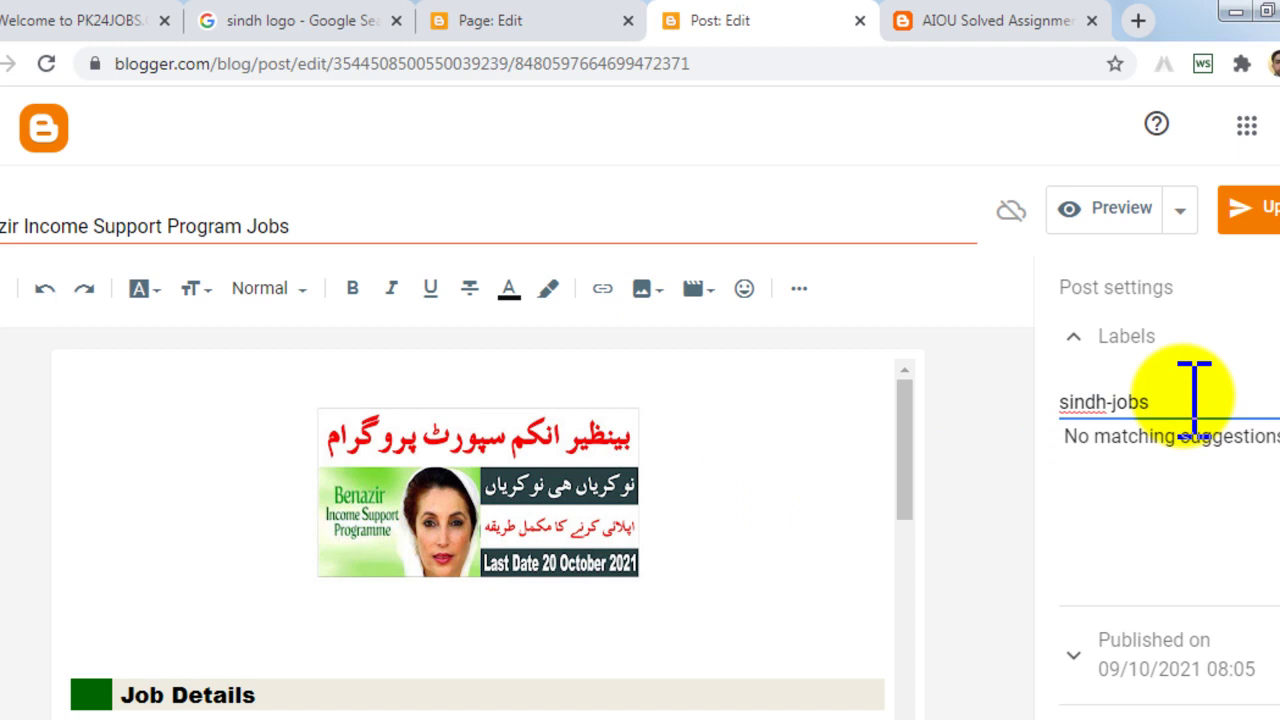
left_click(585, 20)
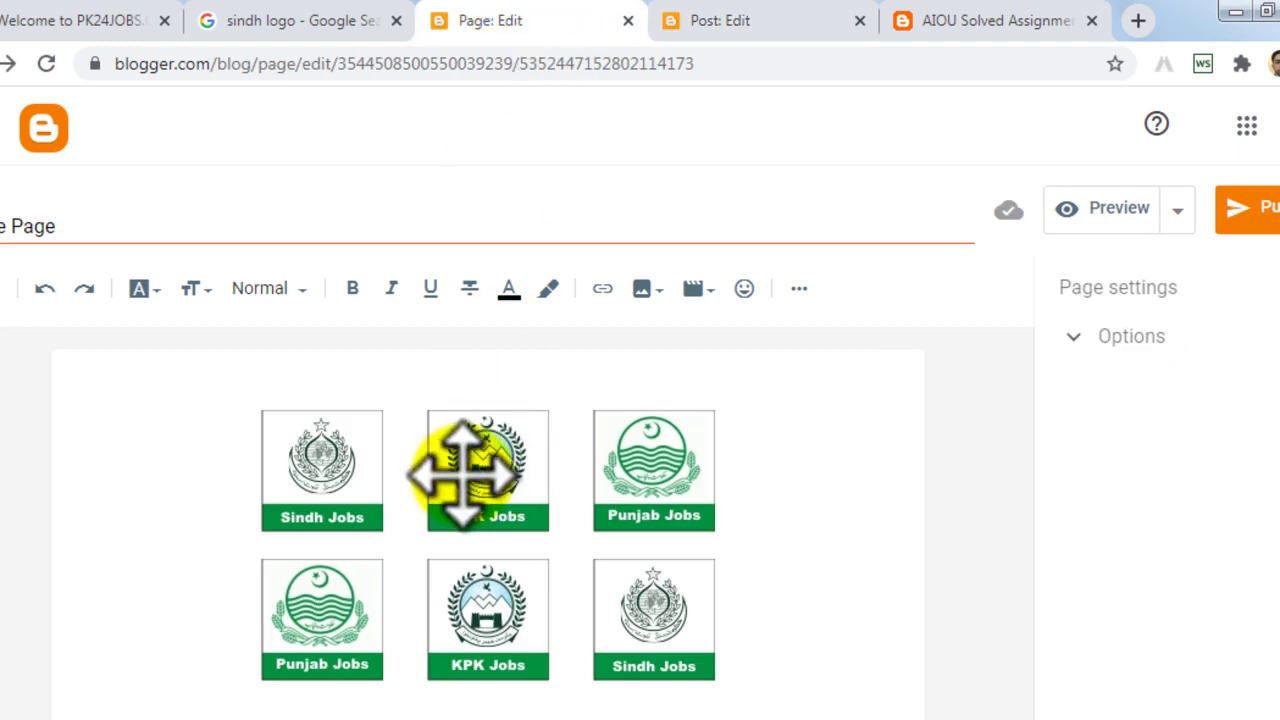
left_click(725, 18)
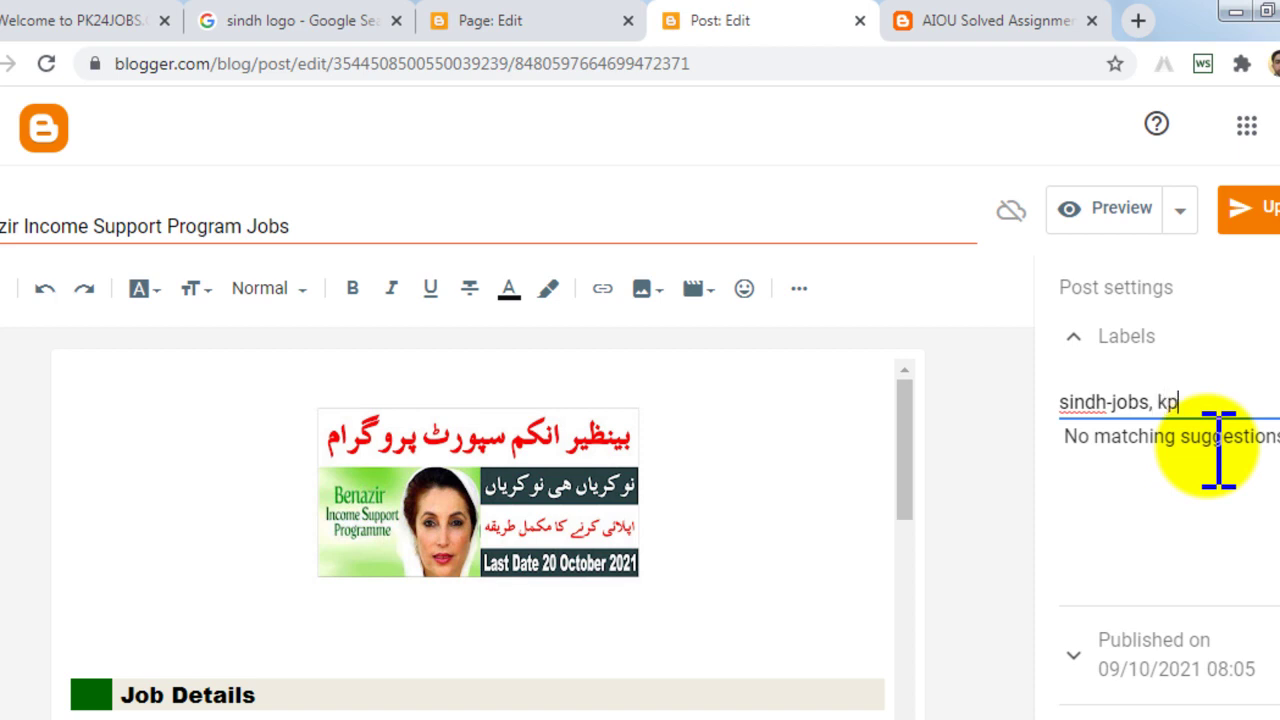
type("k-jobs")
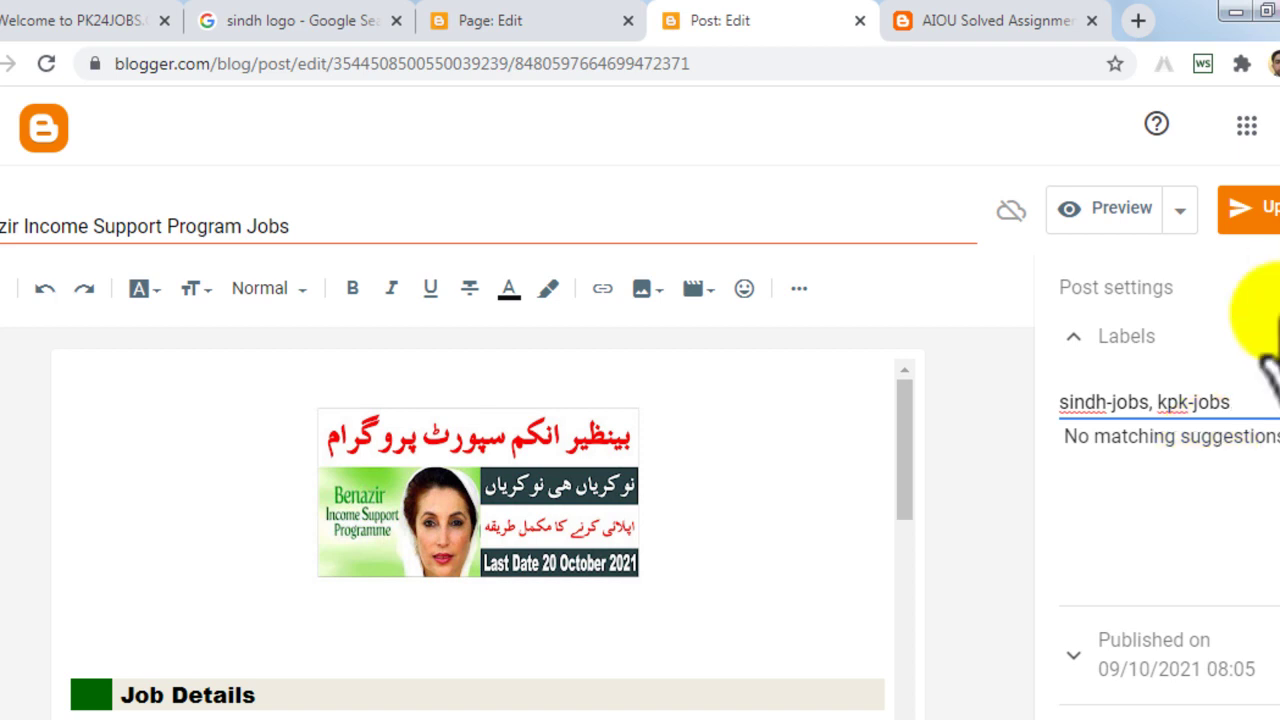
left_click(1255, 212)
Step: Load the kpk-jobs label page on the live site by replacing sindh-jobs in the label address with the post's kpk-jobs label
left_click(968, 10)
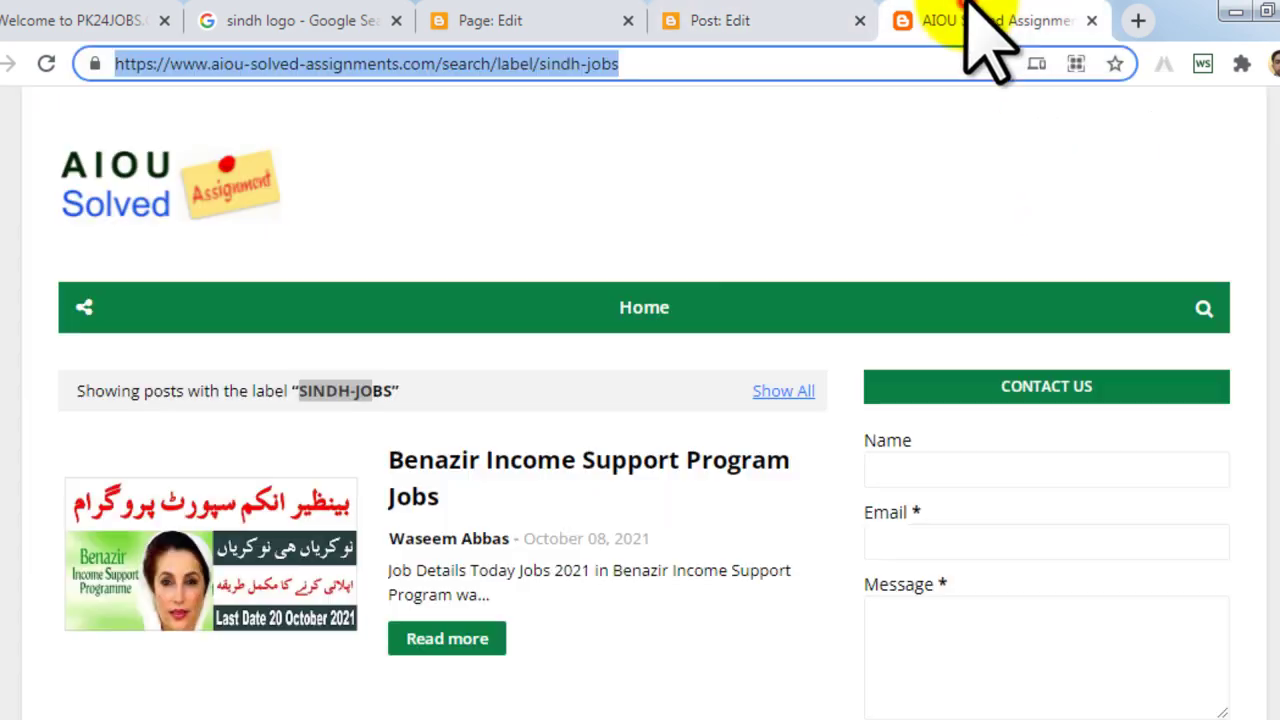
left_click(541, 65)
left_click_drag(540, 65, 743, 77)
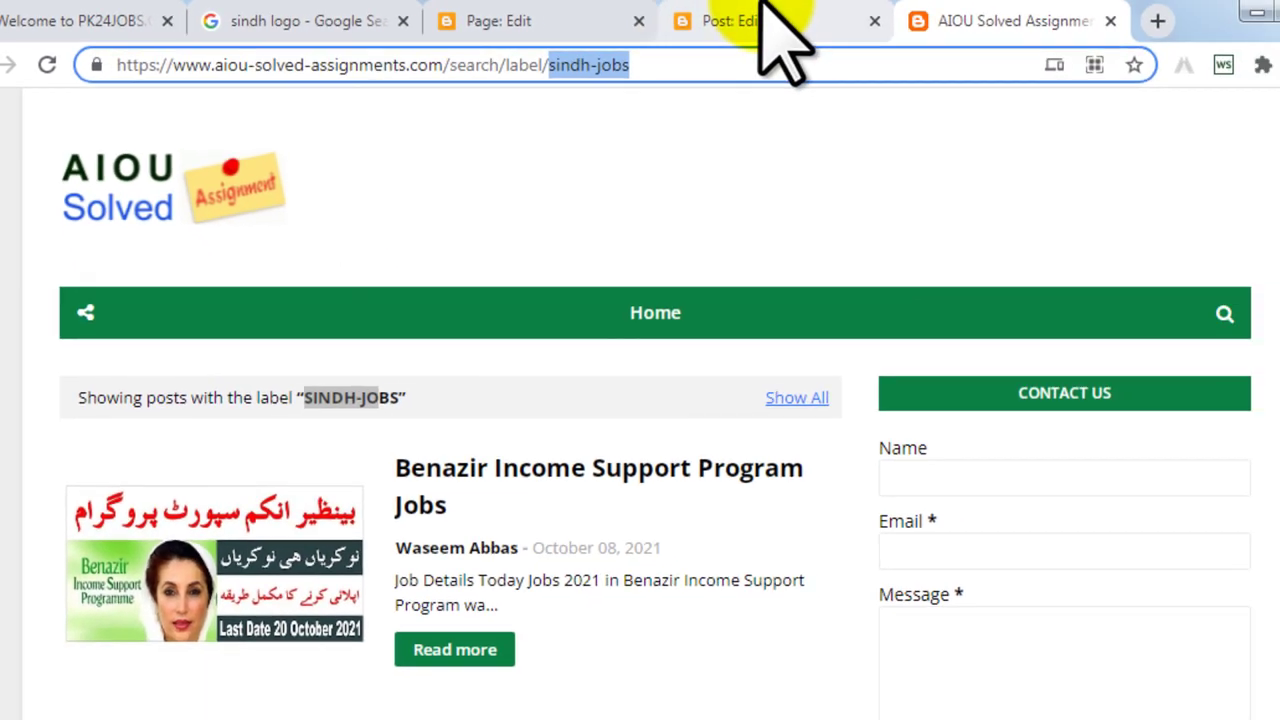
left_click(1120, 28)
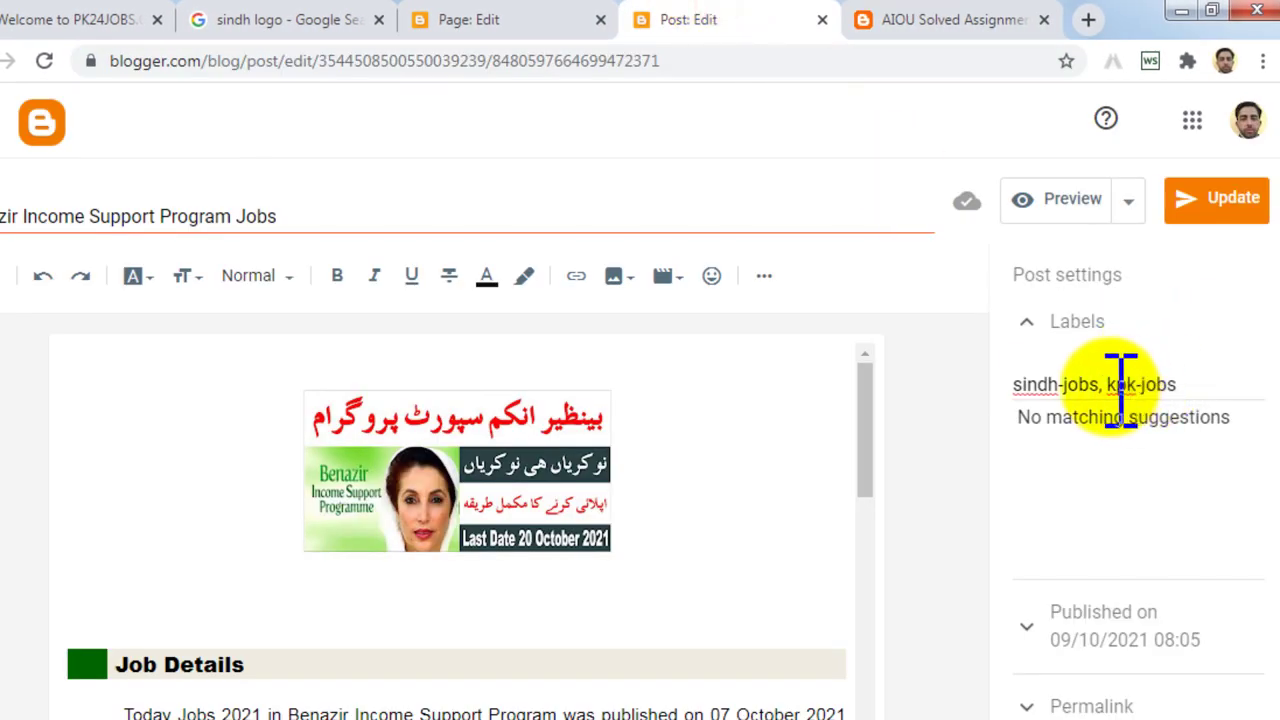
left_click_drag(1105, 386, 1200, 386)
left_click(895, 18)
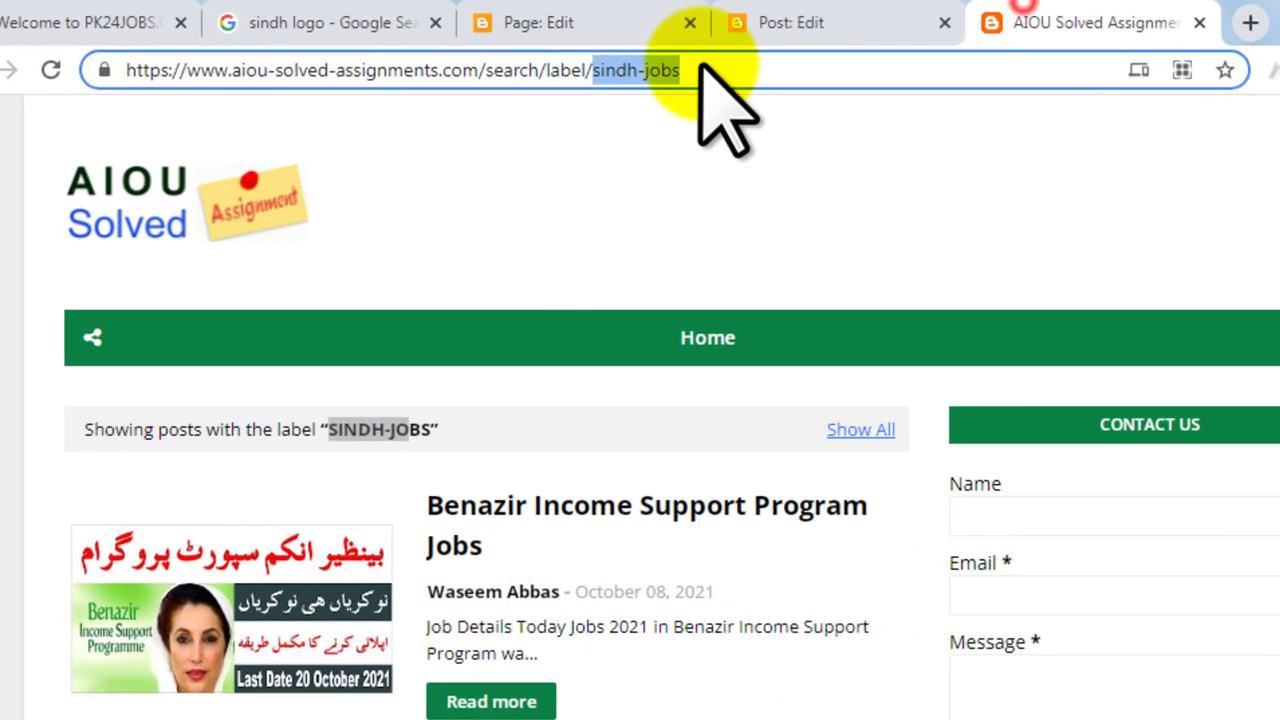
left_click_drag(872, 90, 907, 94)
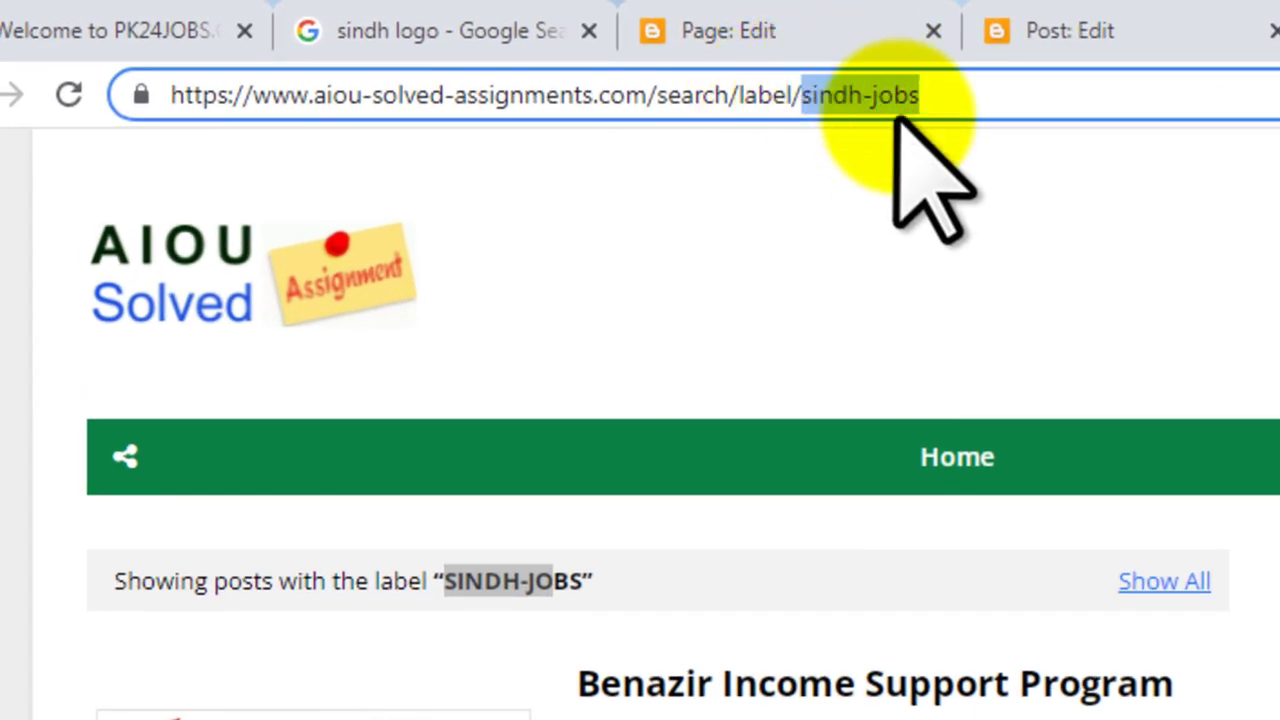
type("kpk-jobs")
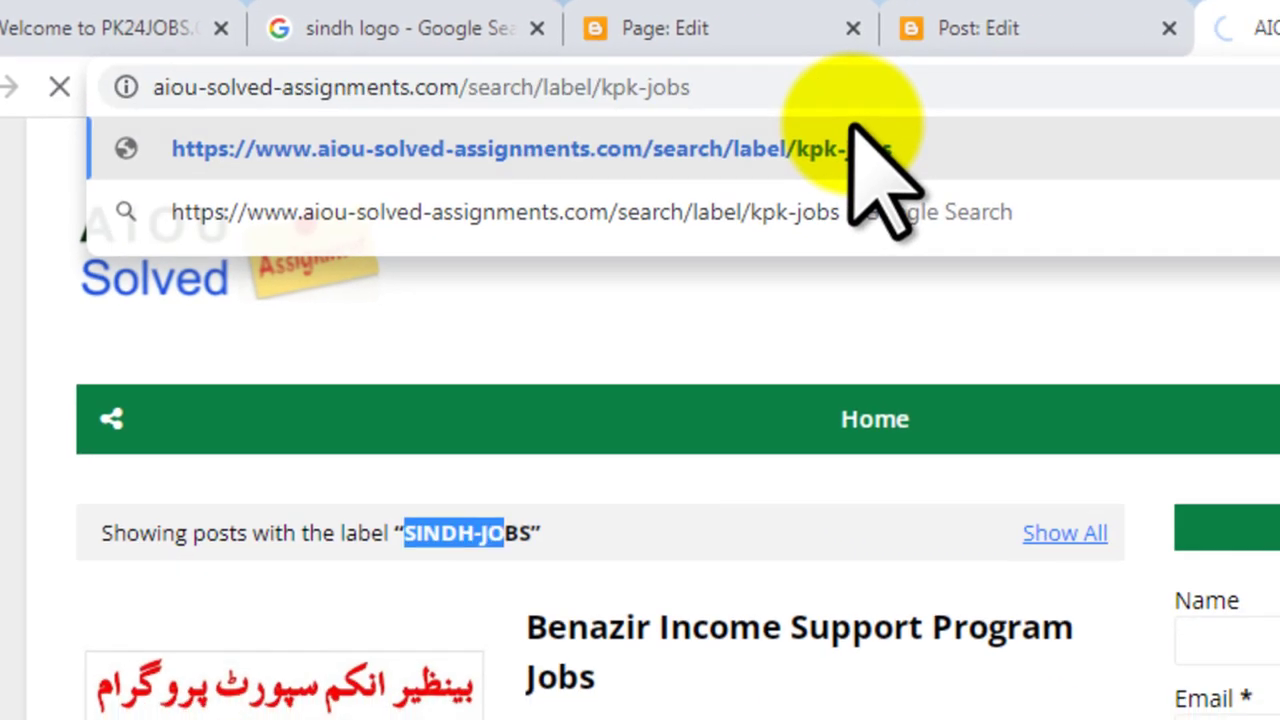
key("Return")
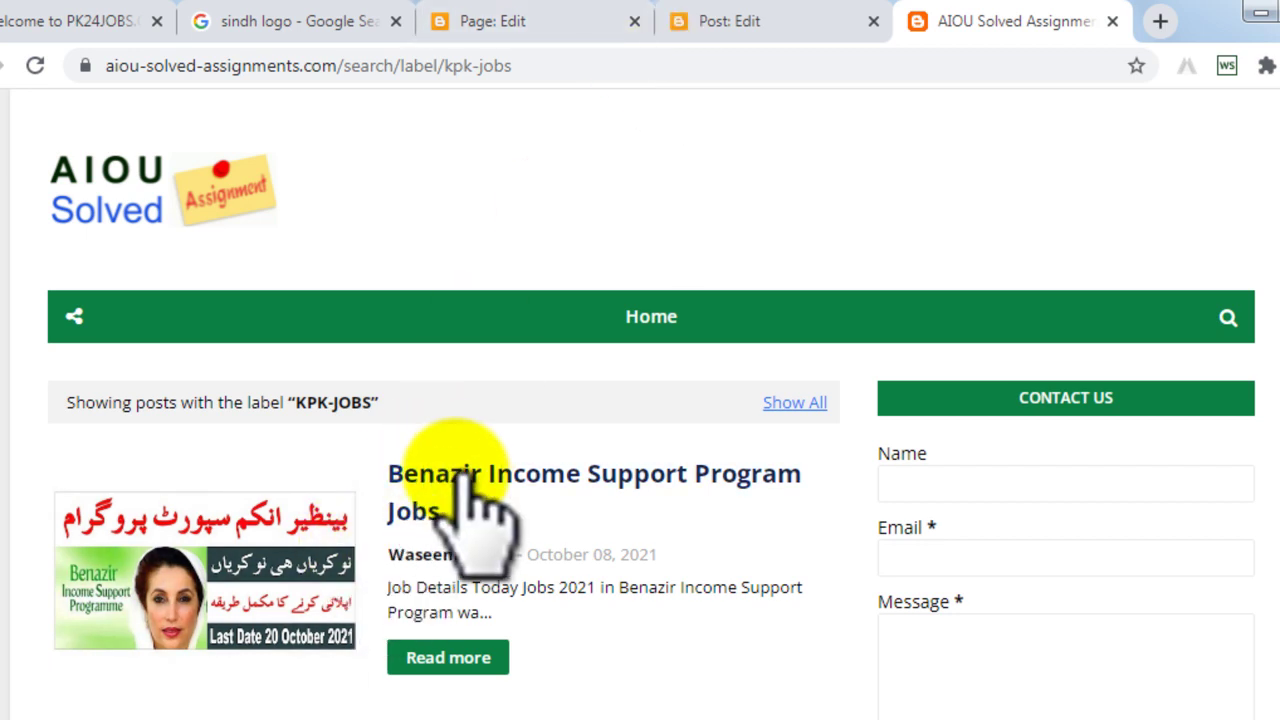
Step: Copy the kpk-jobs label page's address and apply it as the link of the Home Page's first-row KPK Jobs icon, replacing its image link
left_click(553, 66)
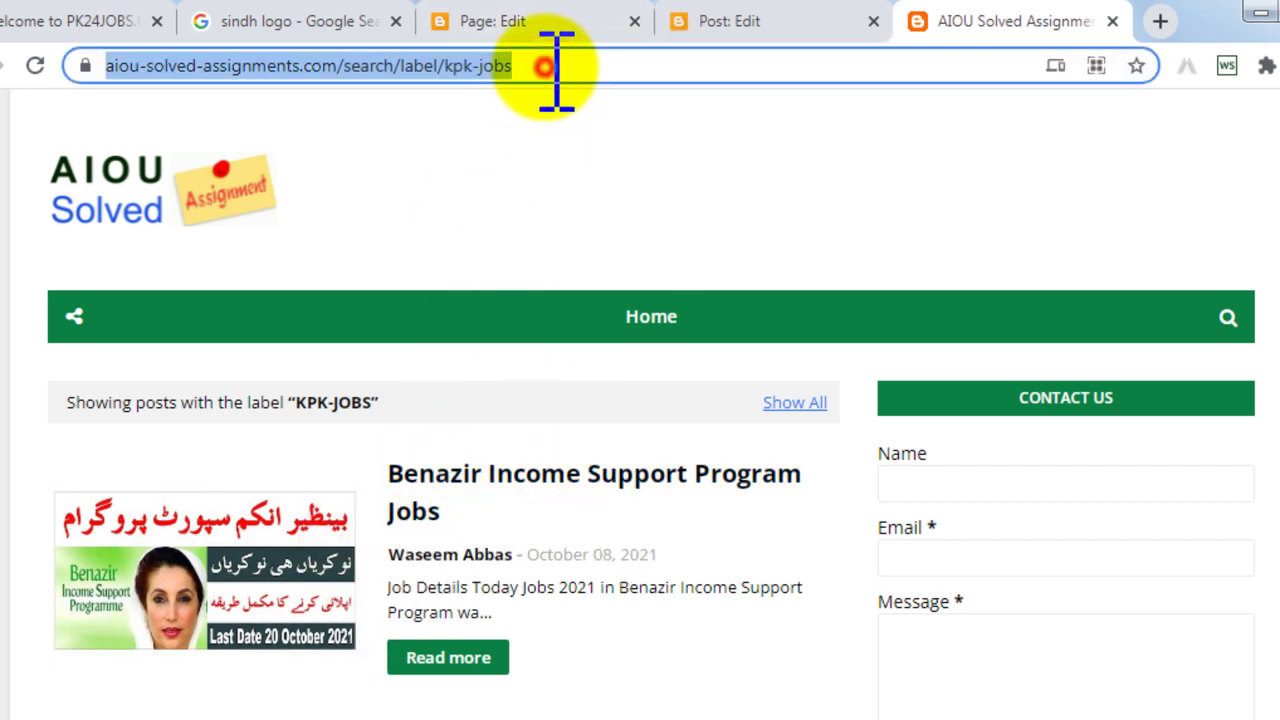
key("ctrl+shift+Tab")
key("ctrl+shift+Tab")
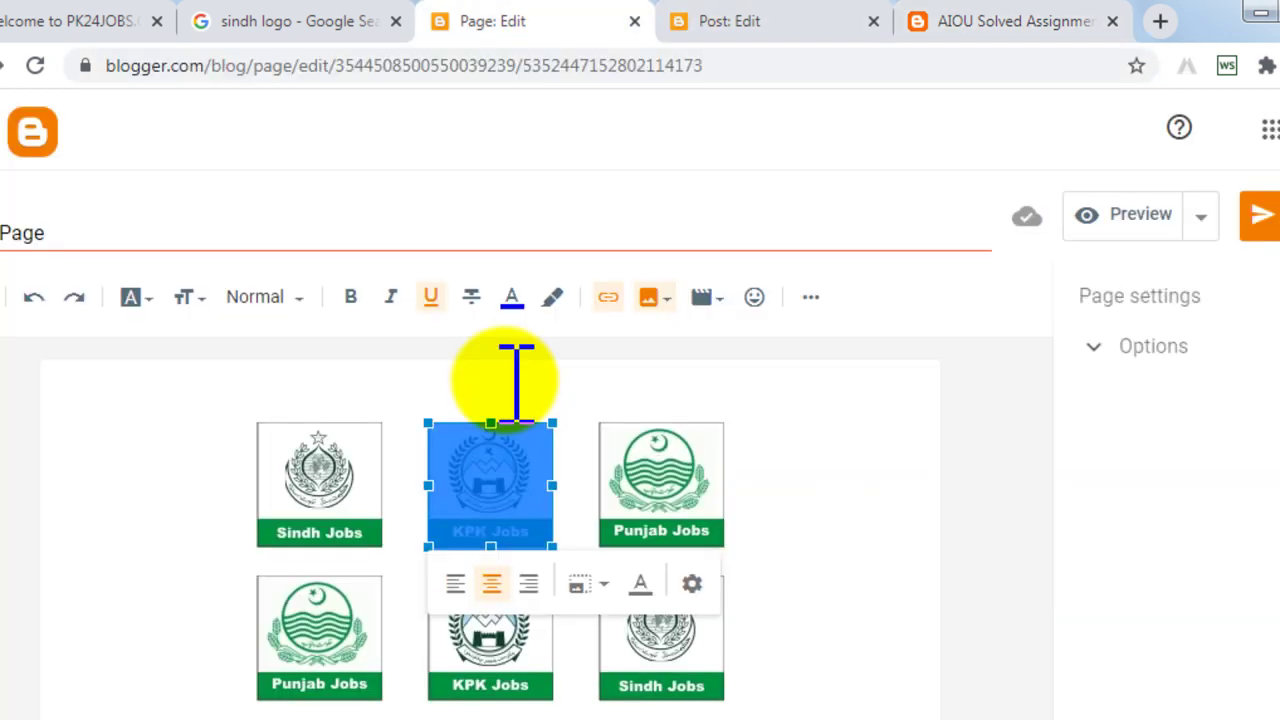
left_click(505, 376)
left_click(505, 442)
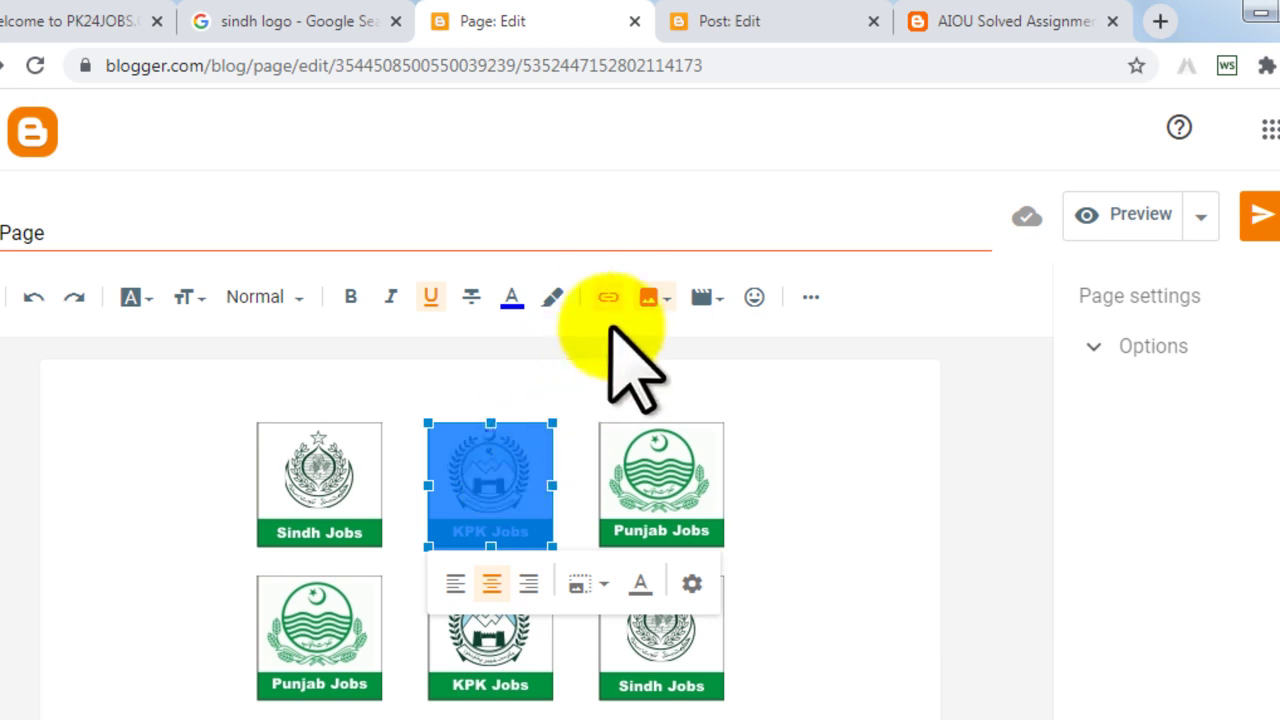
left_click(608, 297)
triple_click(577, 499)
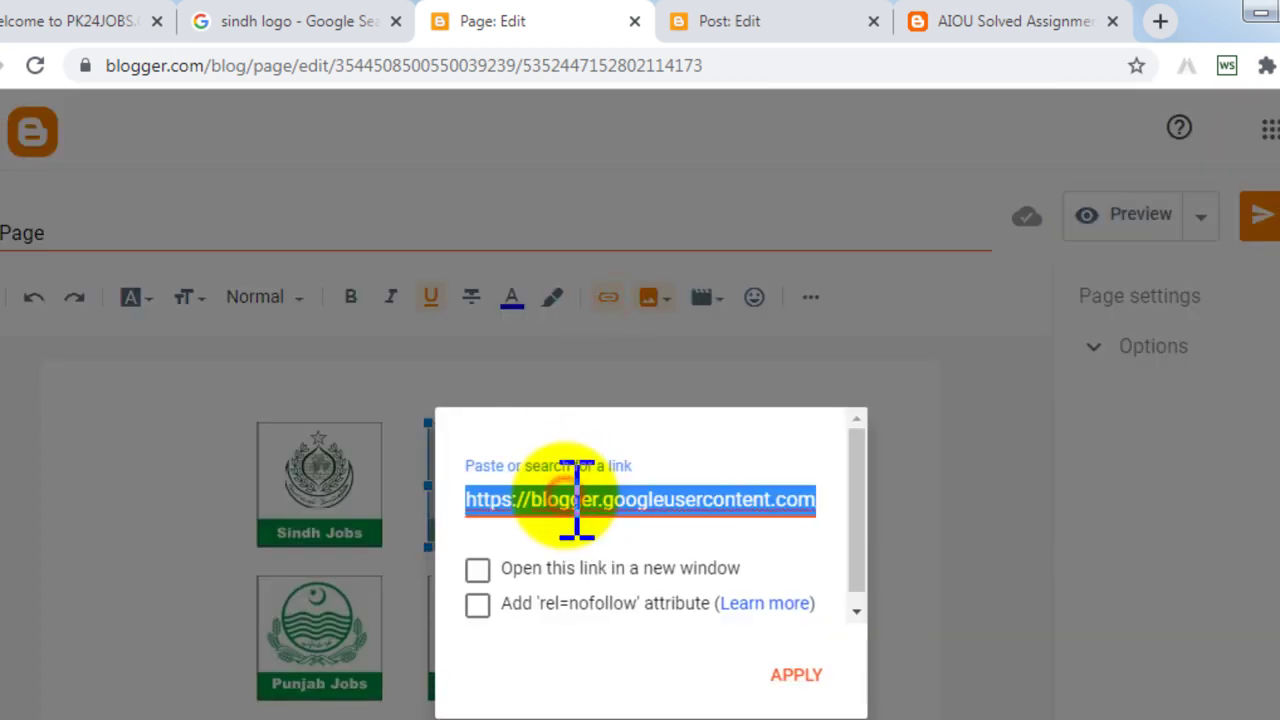
key("BackSpace")
key("ctrl+v")
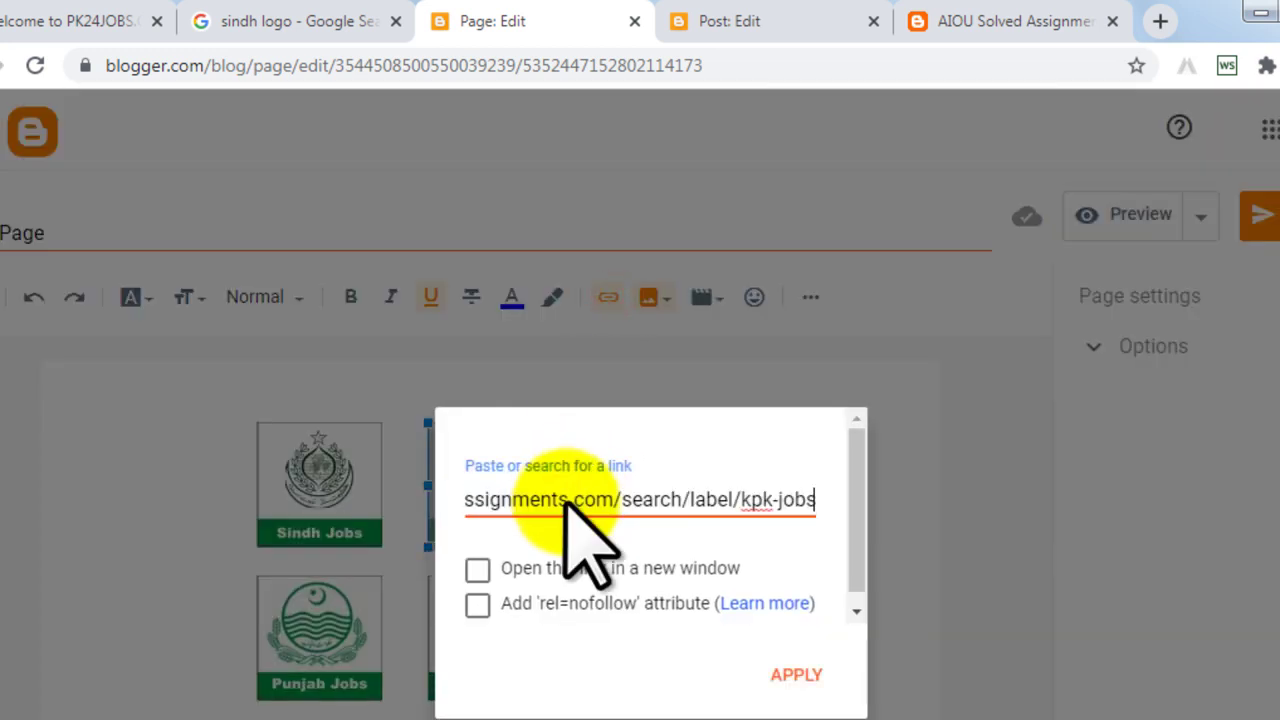
left_click(797, 676)
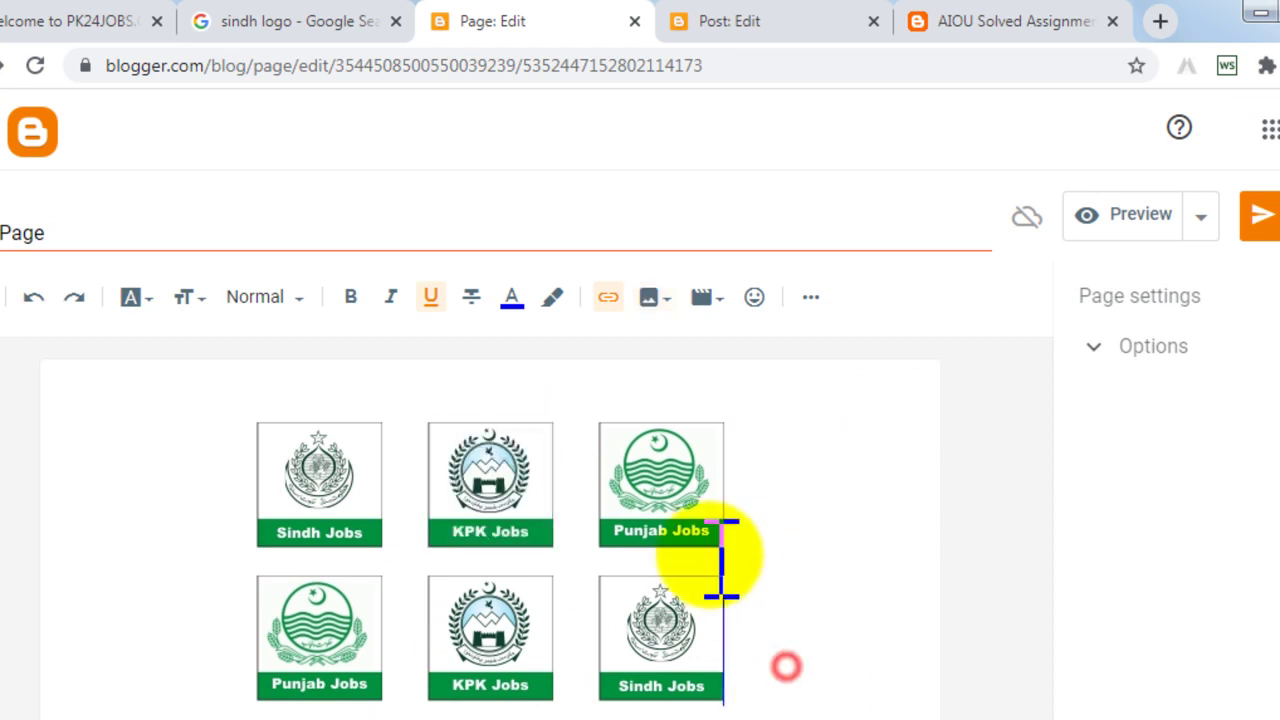
Step: Add punjab-jobs as a third label after kpk-jobs on the Benazir Income Support Program Jobs post and update it
left_click(678, 480)
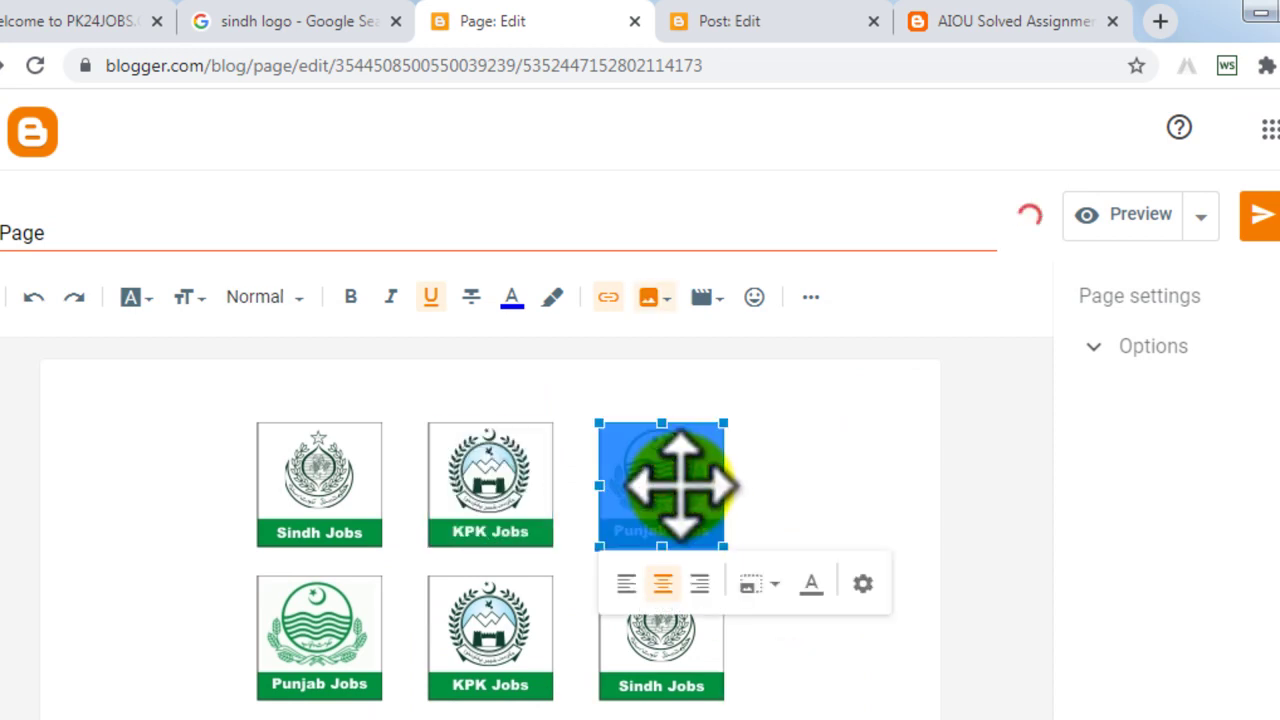
left_click(716, 22)
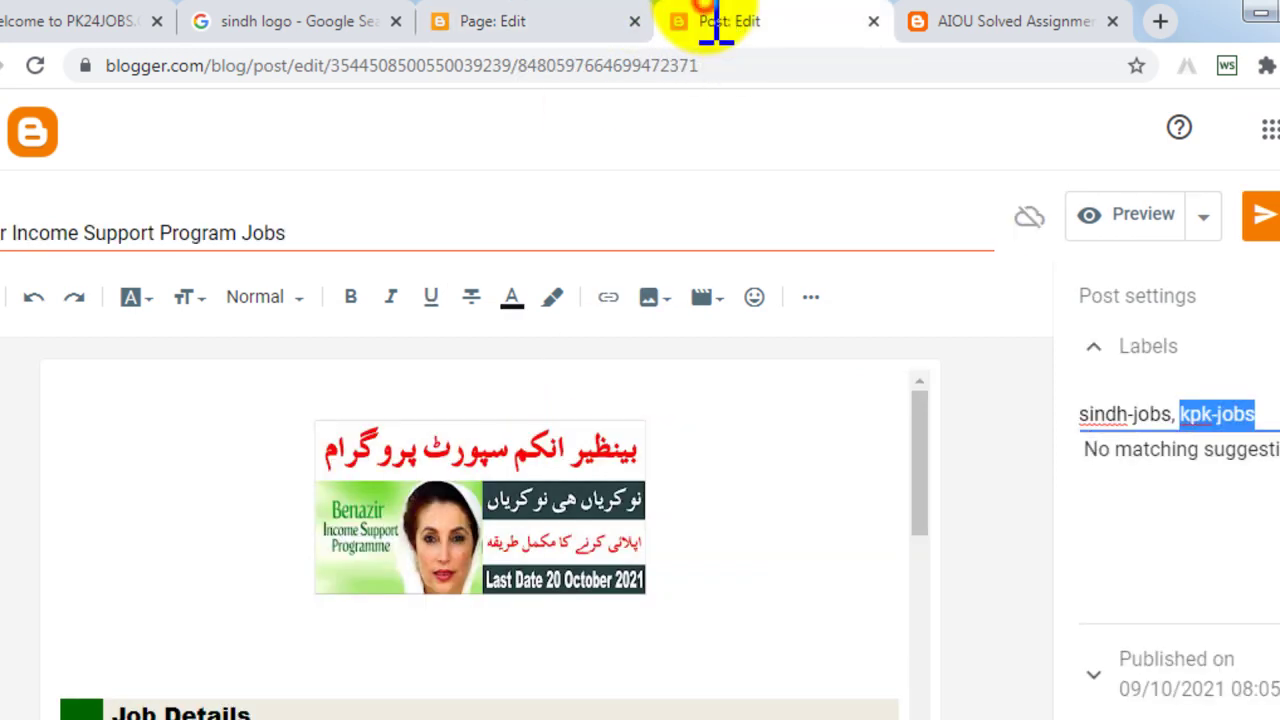
left_click(1262, 418)
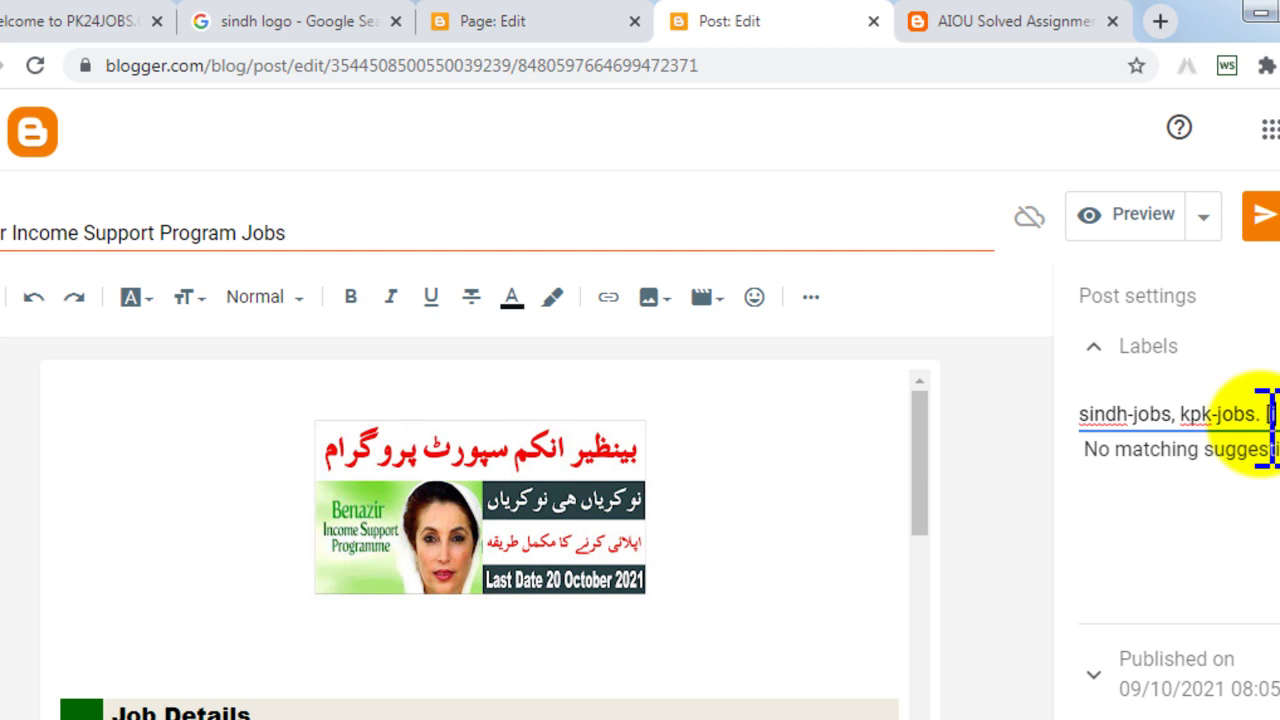
type("pu")
type("jobs")
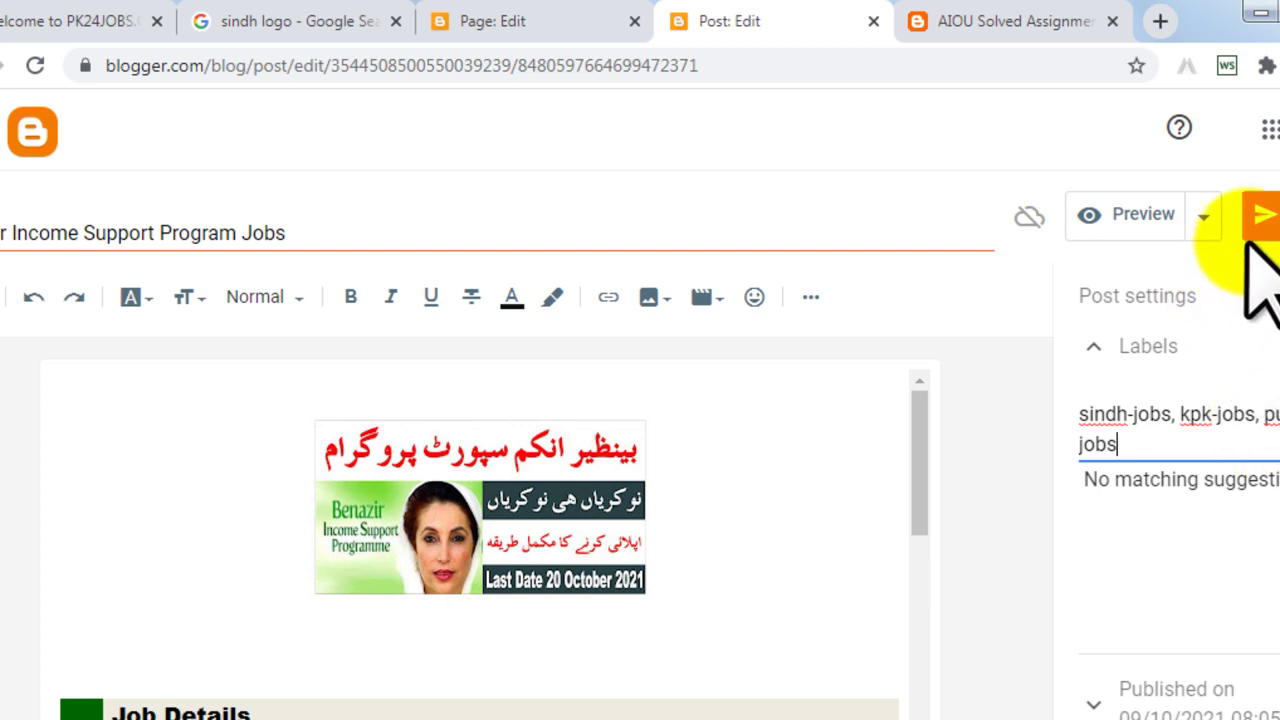
left_click(1268, 218)
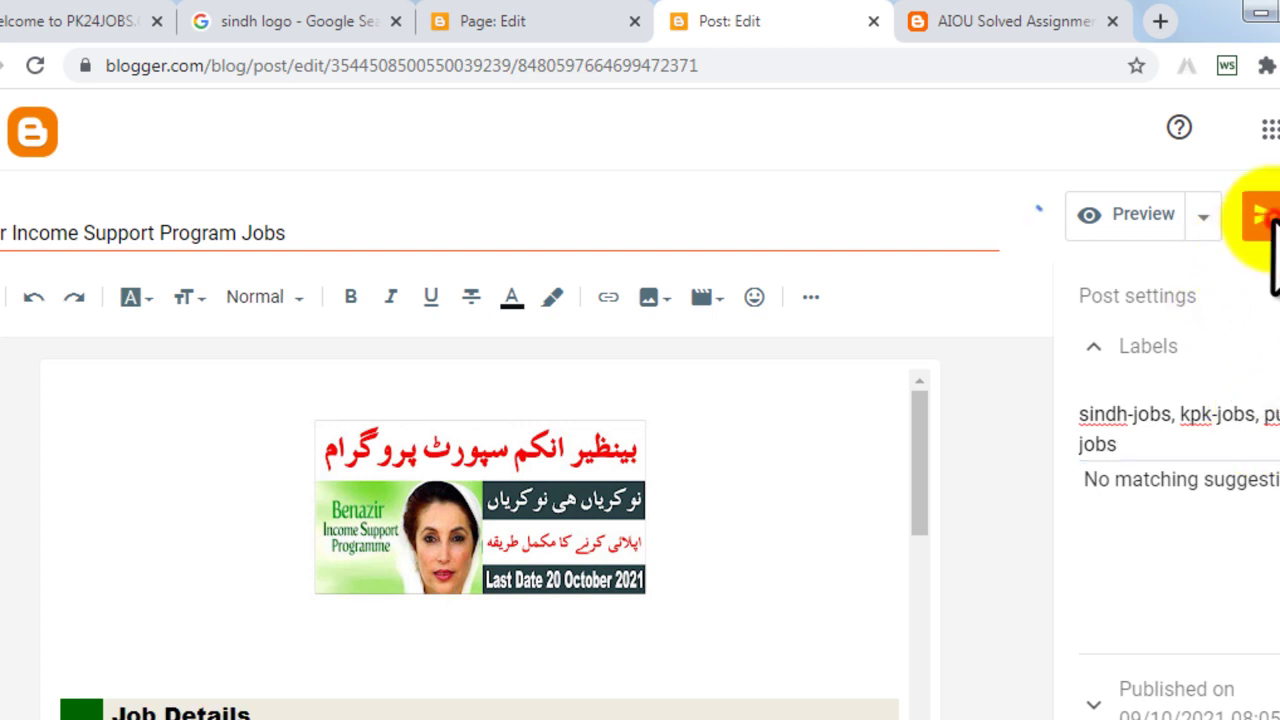
Step: Copy the punjab-jobs label from the post's settings and load its label page by replacing kpk-jobs in the live site's address
left_click(962, 20)
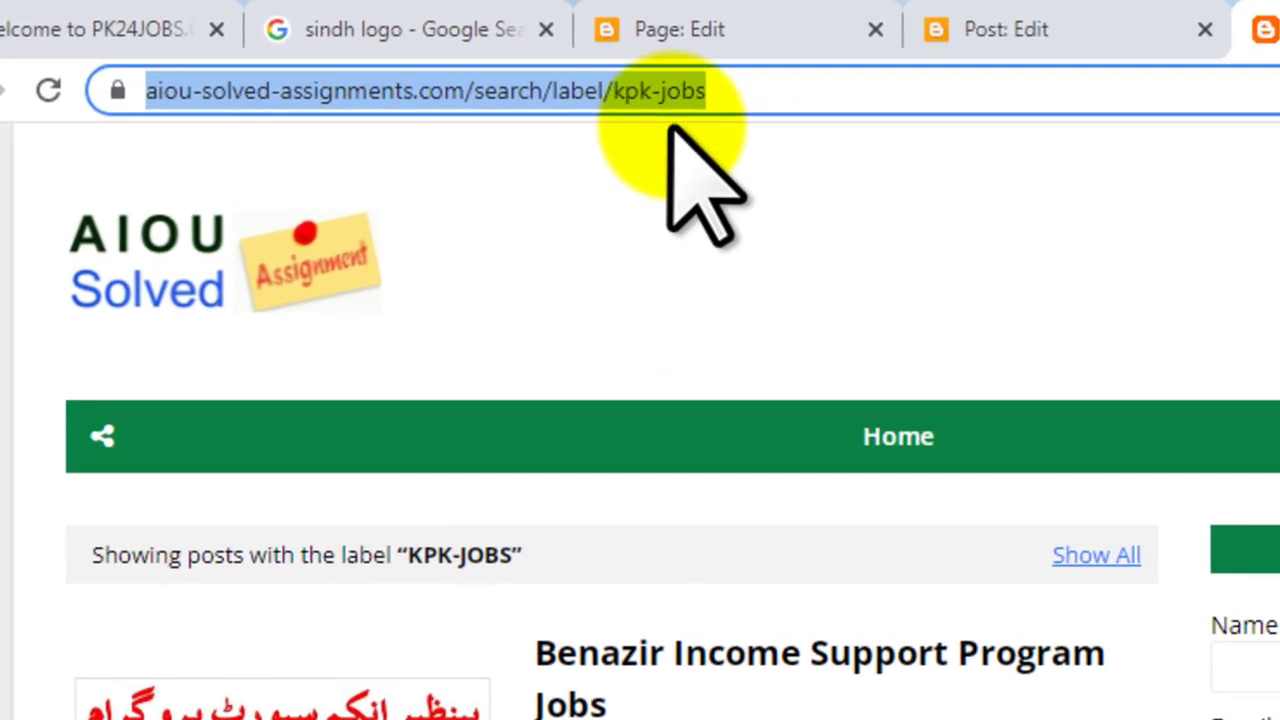
left_click(495, 63)
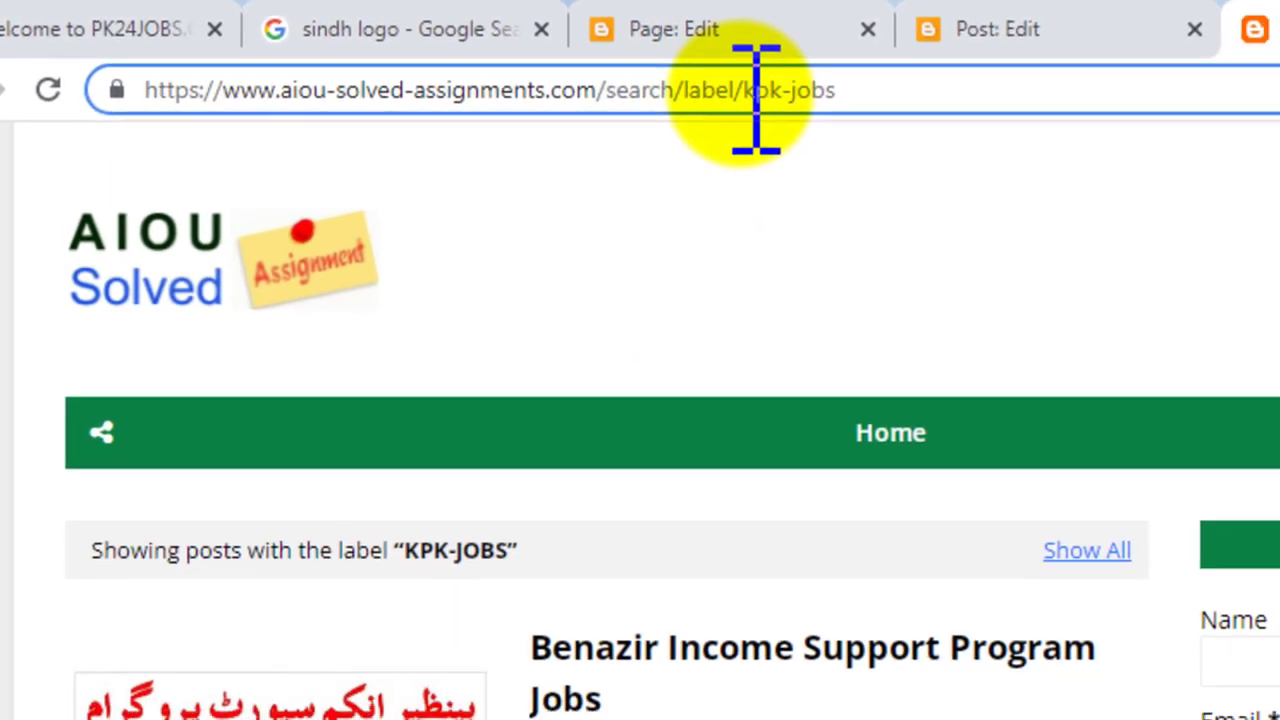
left_click_drag(794, 96, 1138, 96)
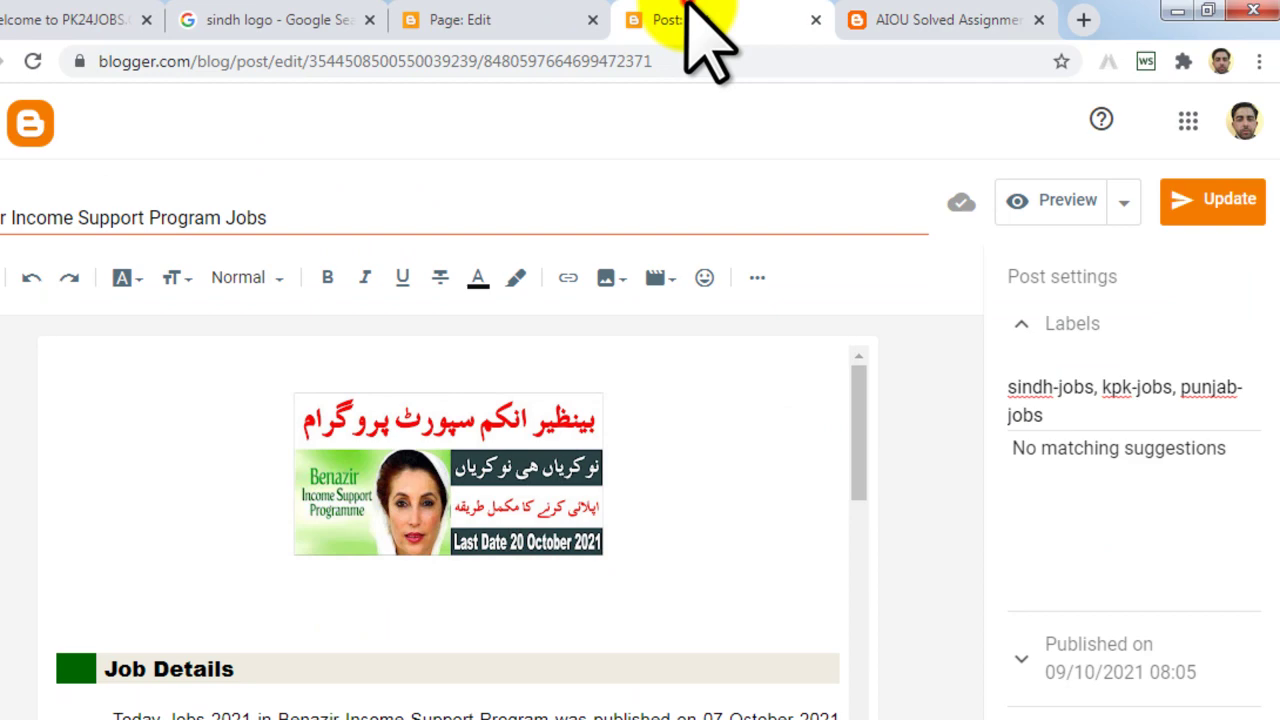
left_click(1181, 391)
left_click_drag(1181, 391, 1243, 412)
key("ctrl+c")
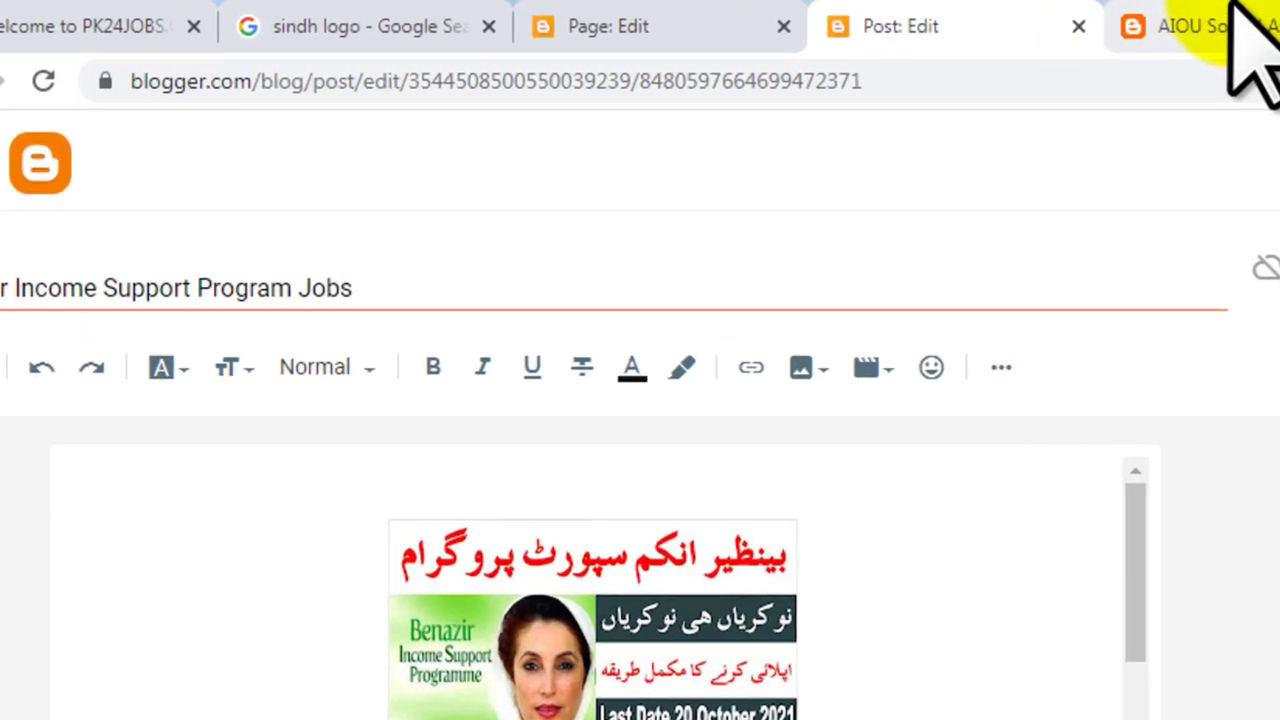
left_click(933, 20)
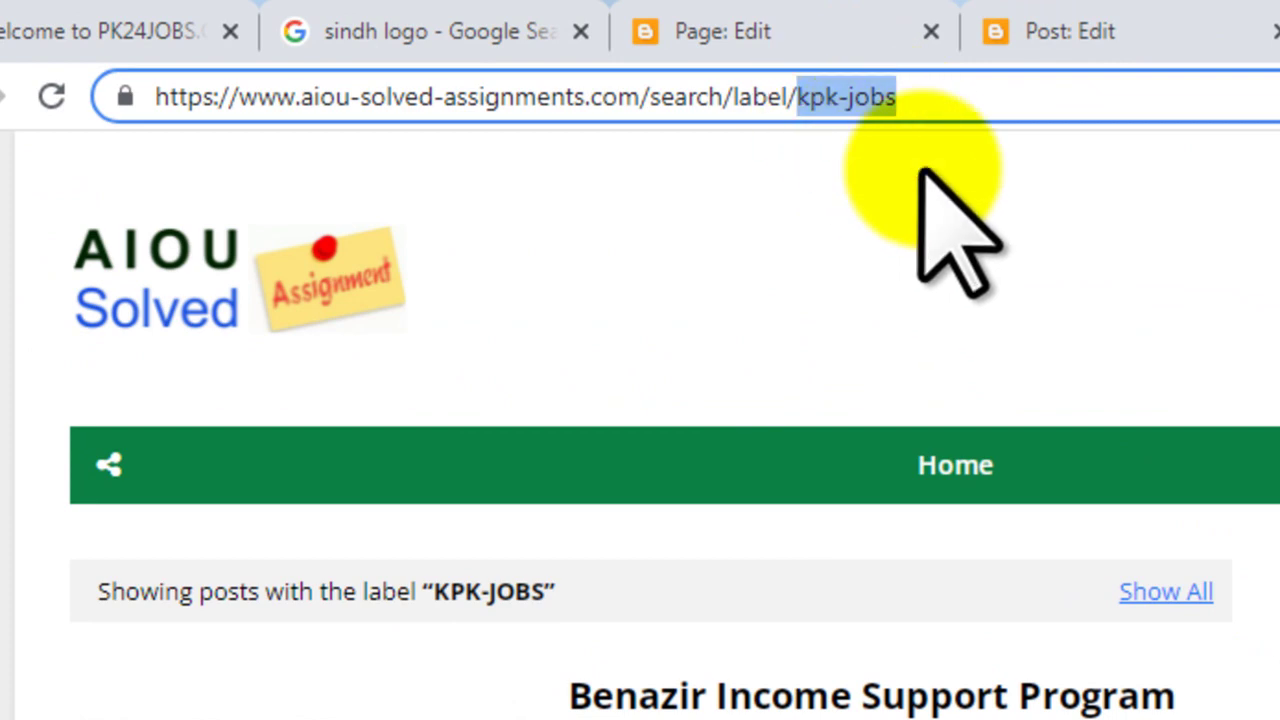
key("ctrl+v")
key("Return")
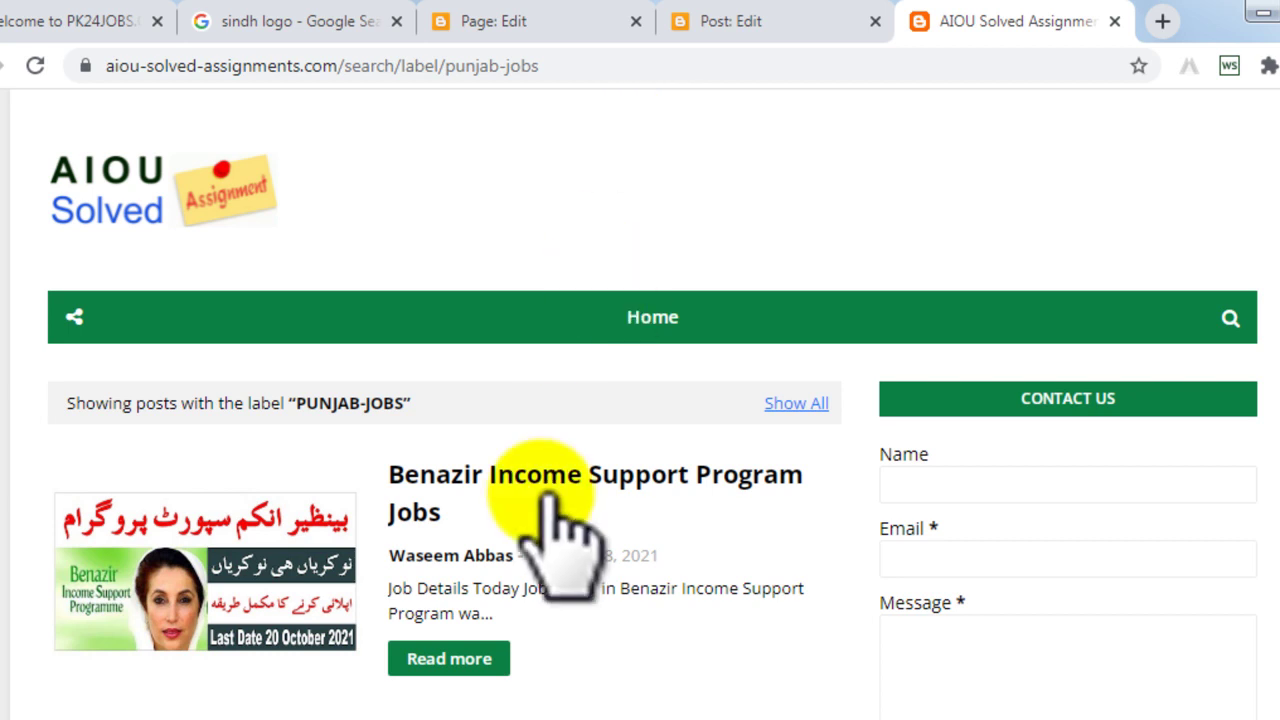
Step: Copy the punjab-jobs label page's address and apply it as the link of the Home Page's first-row Punjab Jobs icon, replacing its image link
left_click(570, 64)
key("ctrl+c")
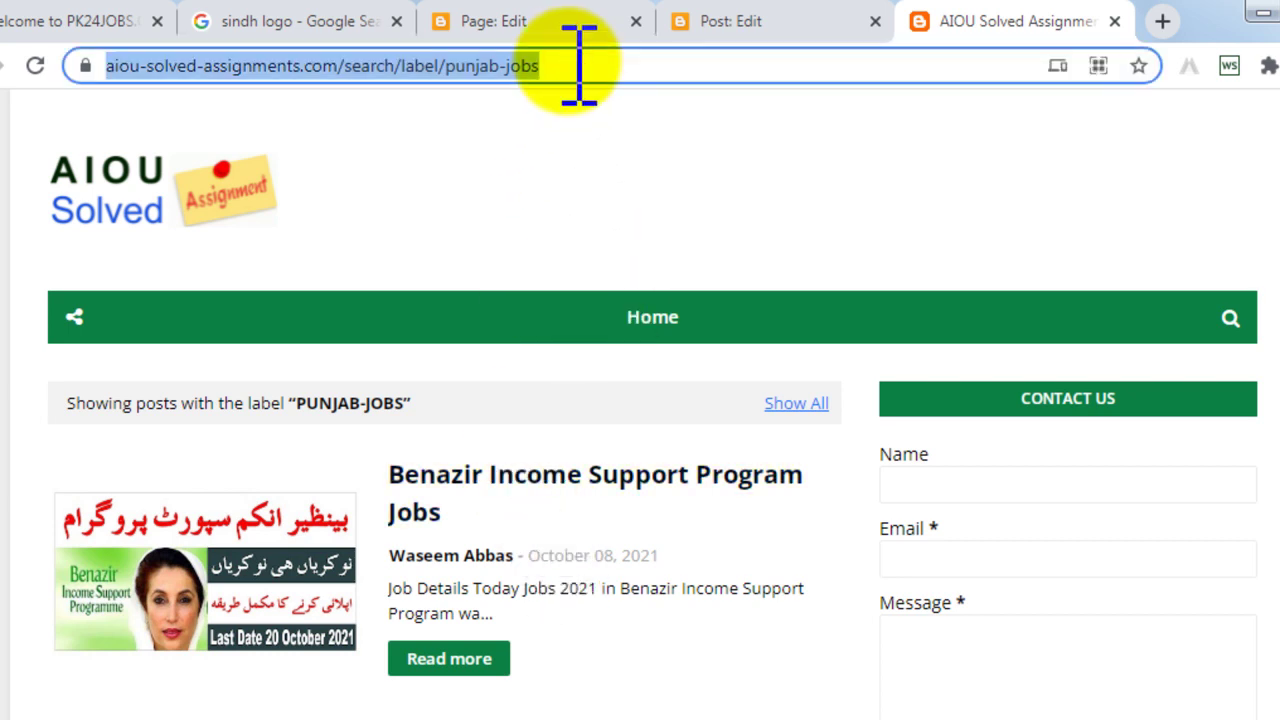
left_click(566, 14)
left_click(834, 438)
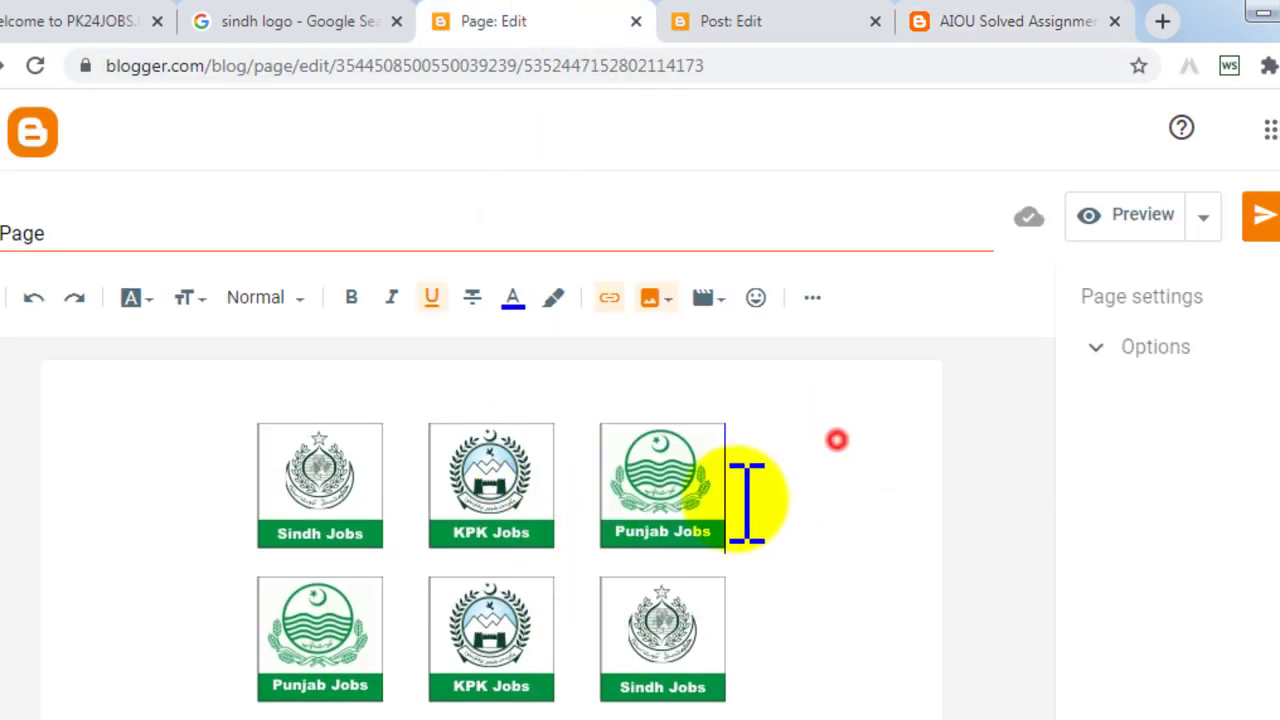
left_click(655, 483)
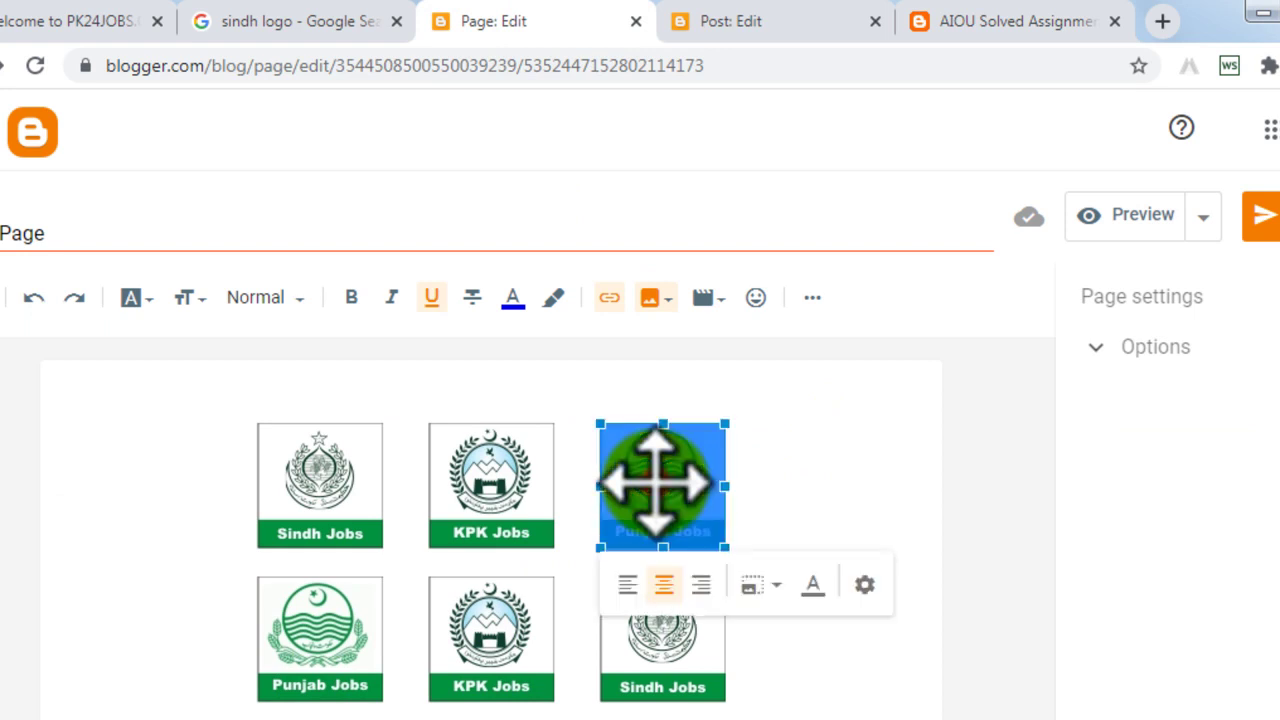
left_click(609, 298)
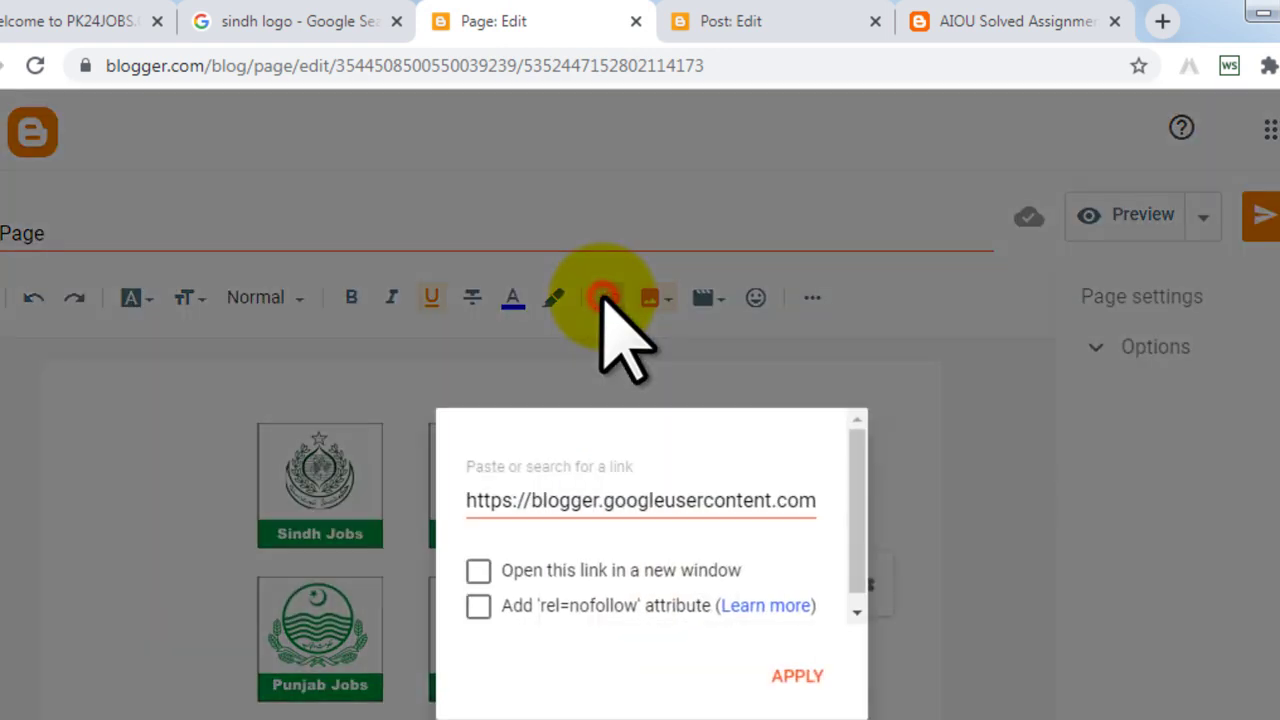
triple_click(596, 505)
key("BackSpace")
key("ctrl+v")
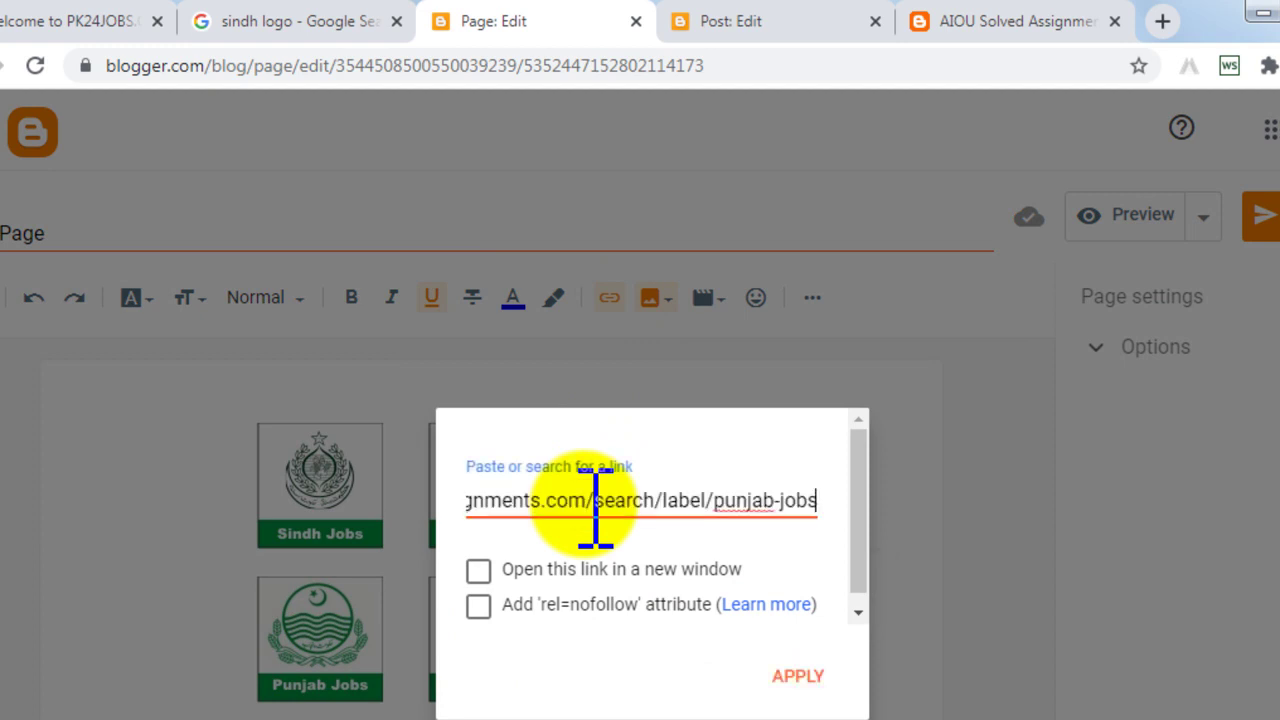
left_click(798, 676)
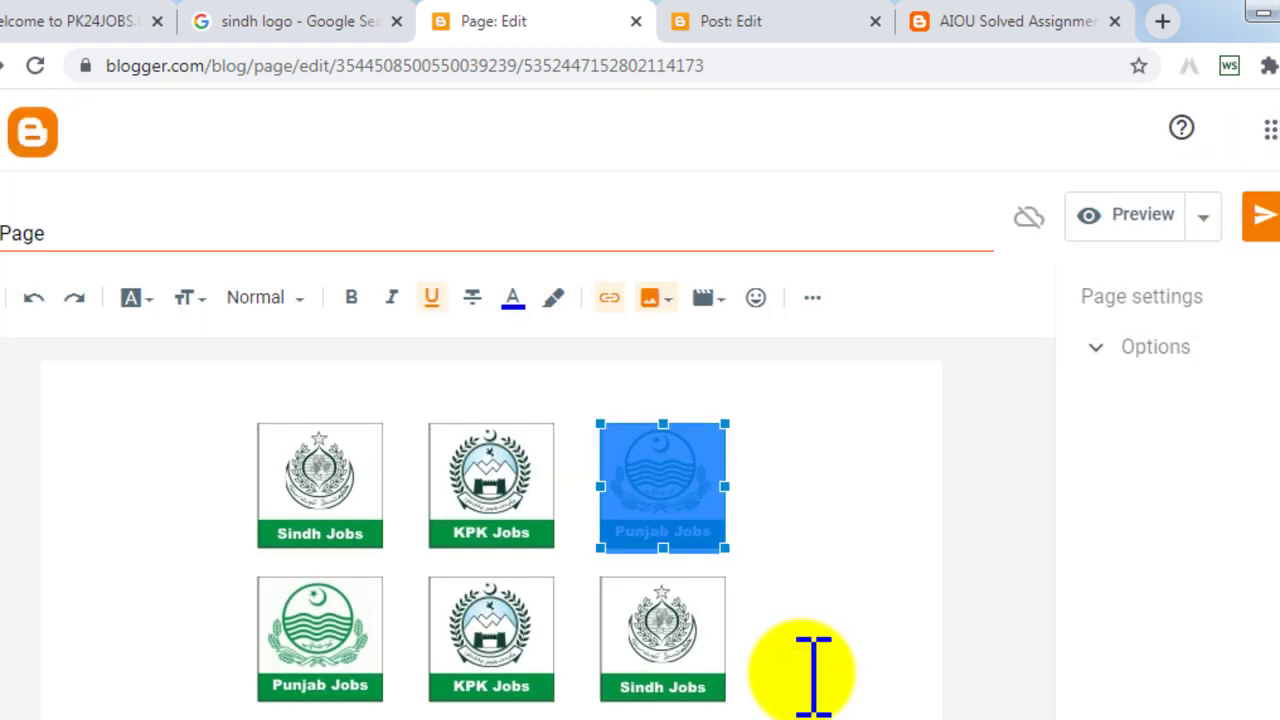
left_click(813, 675)
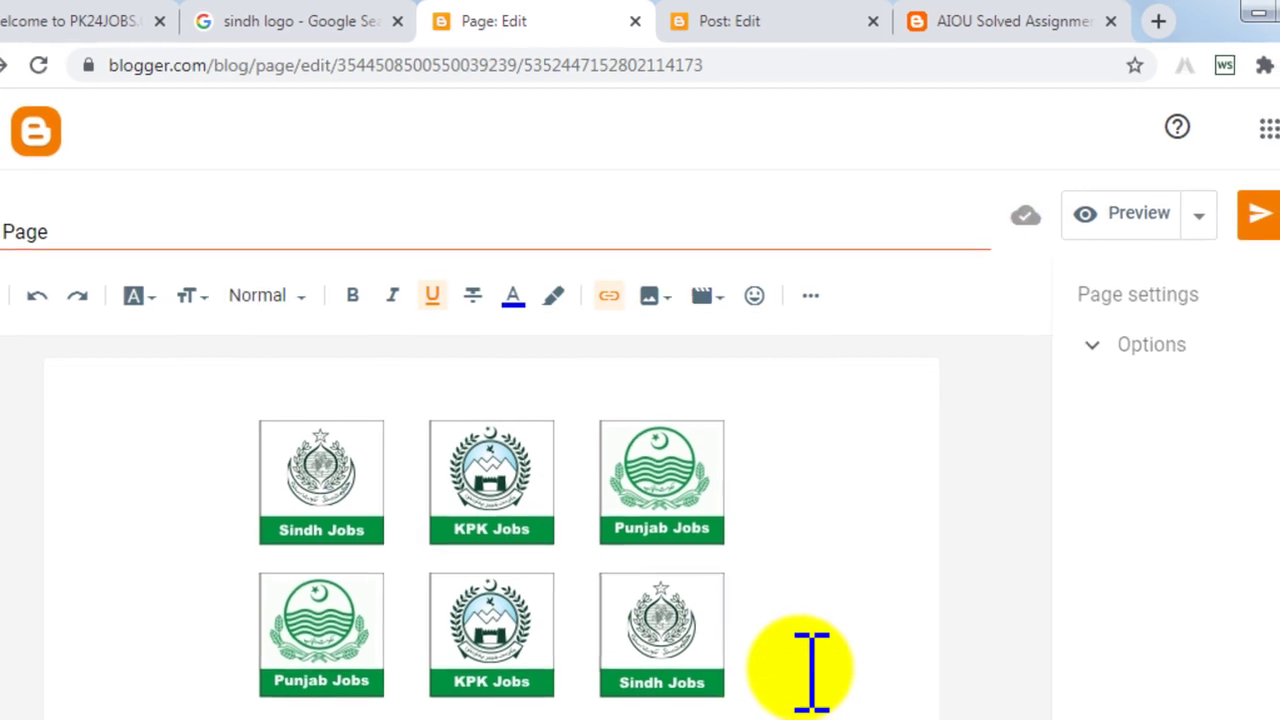
Step: Publish the Home Page to the blog and view it live in a new tab
left_click(1262, 215)
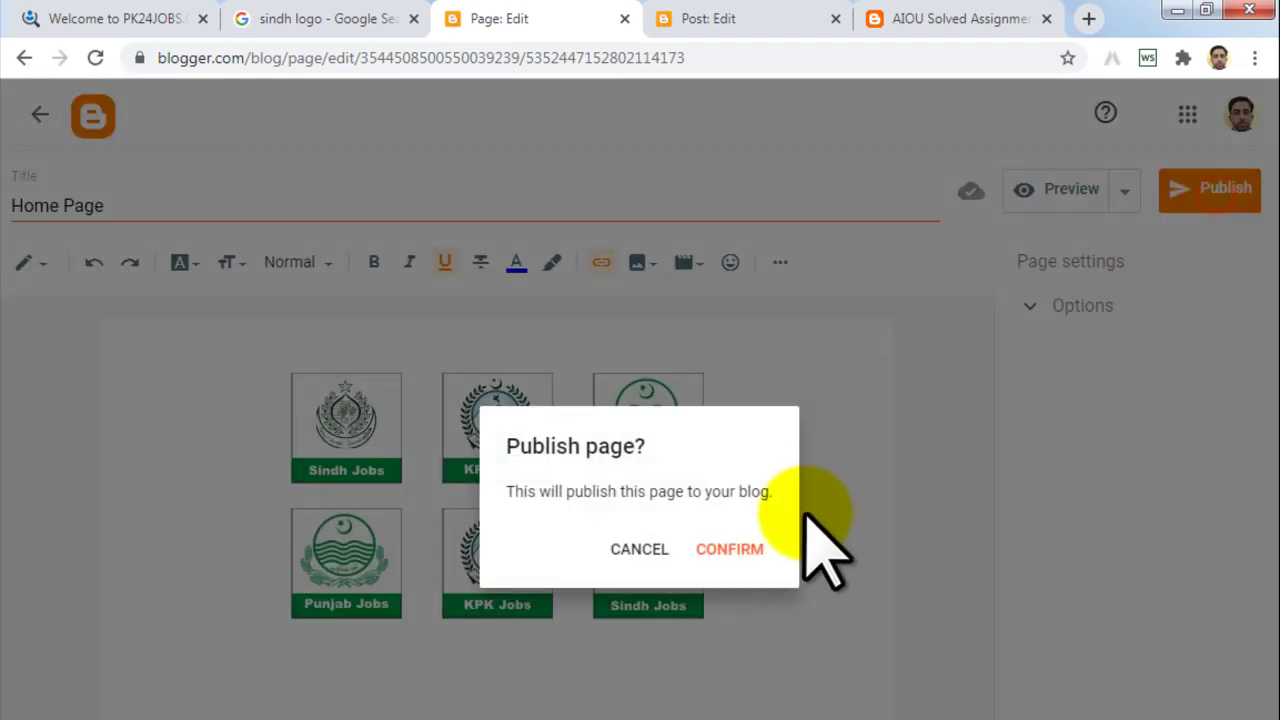
left_click(742, 548)
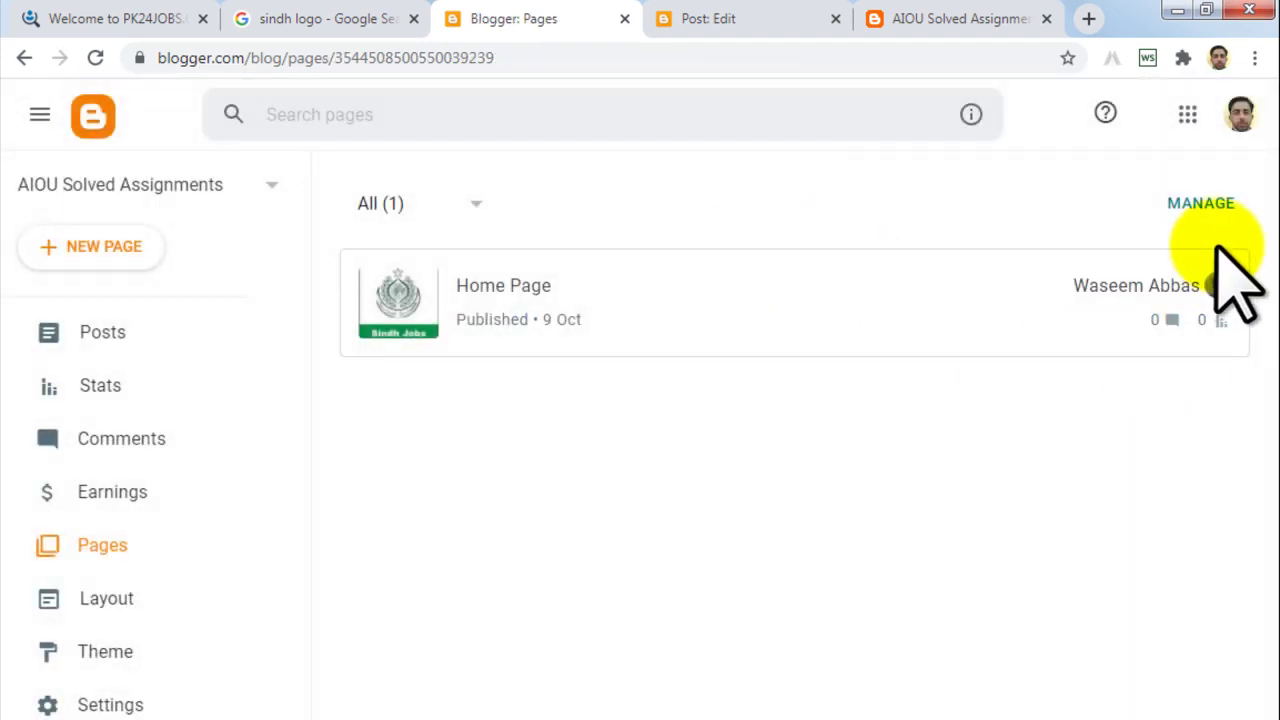
mouse_move(1205, 285)
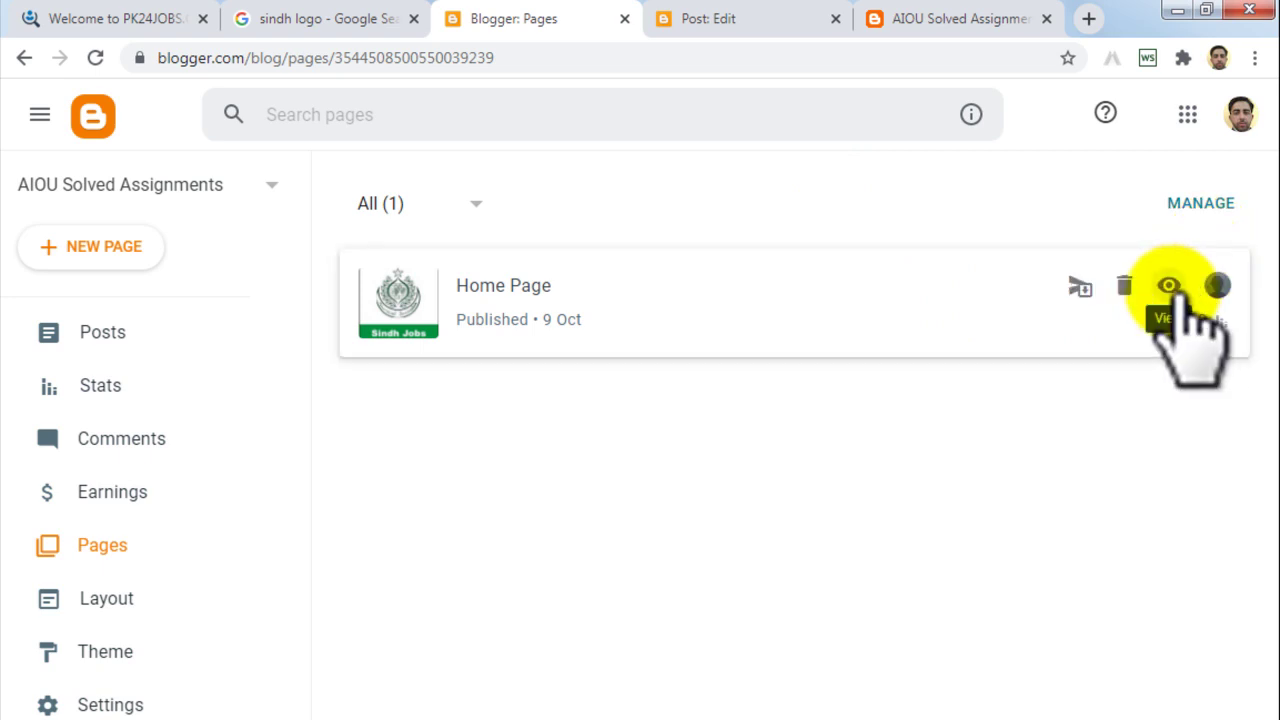
right_click(1188, 298)
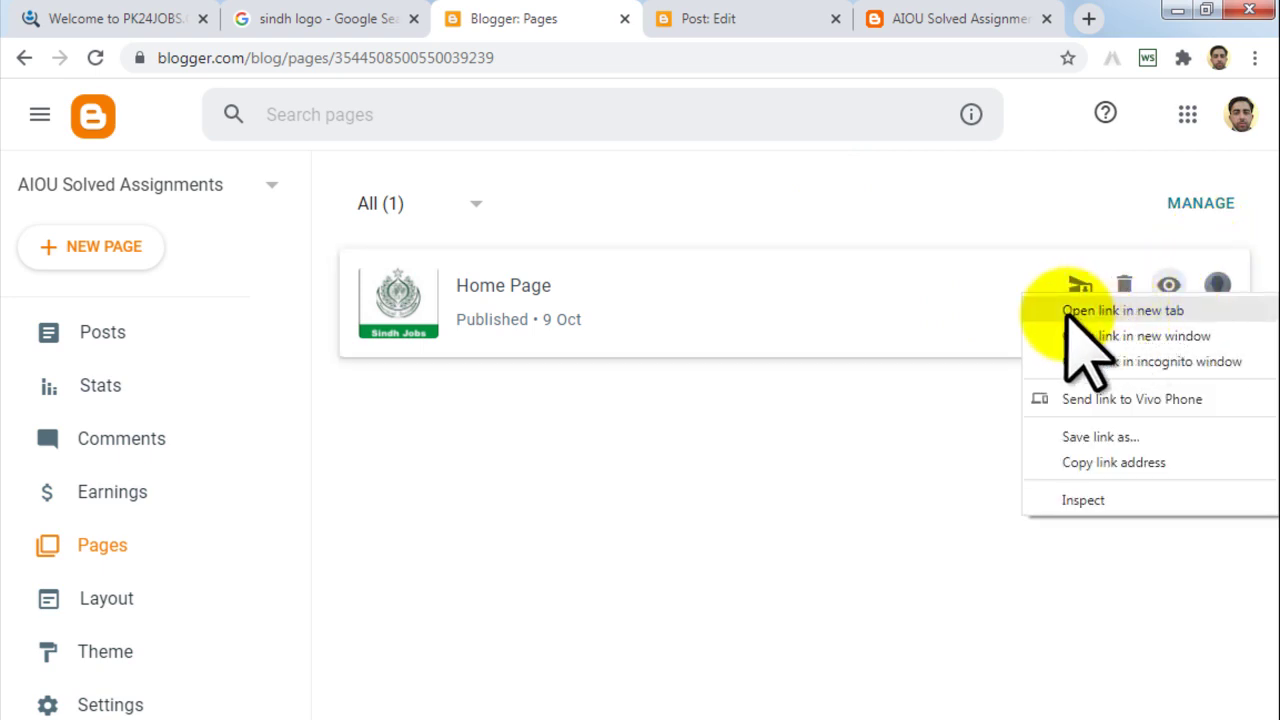
left_click(1147, 312)
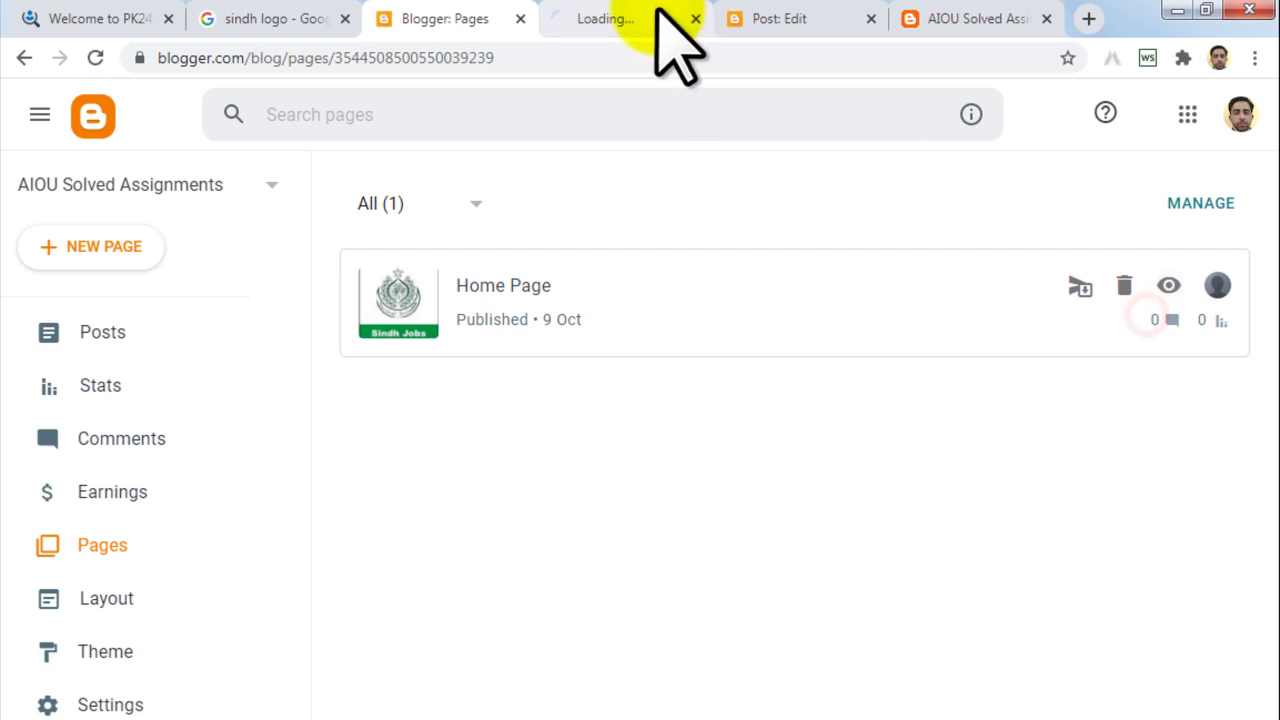
left_click(620, 18)
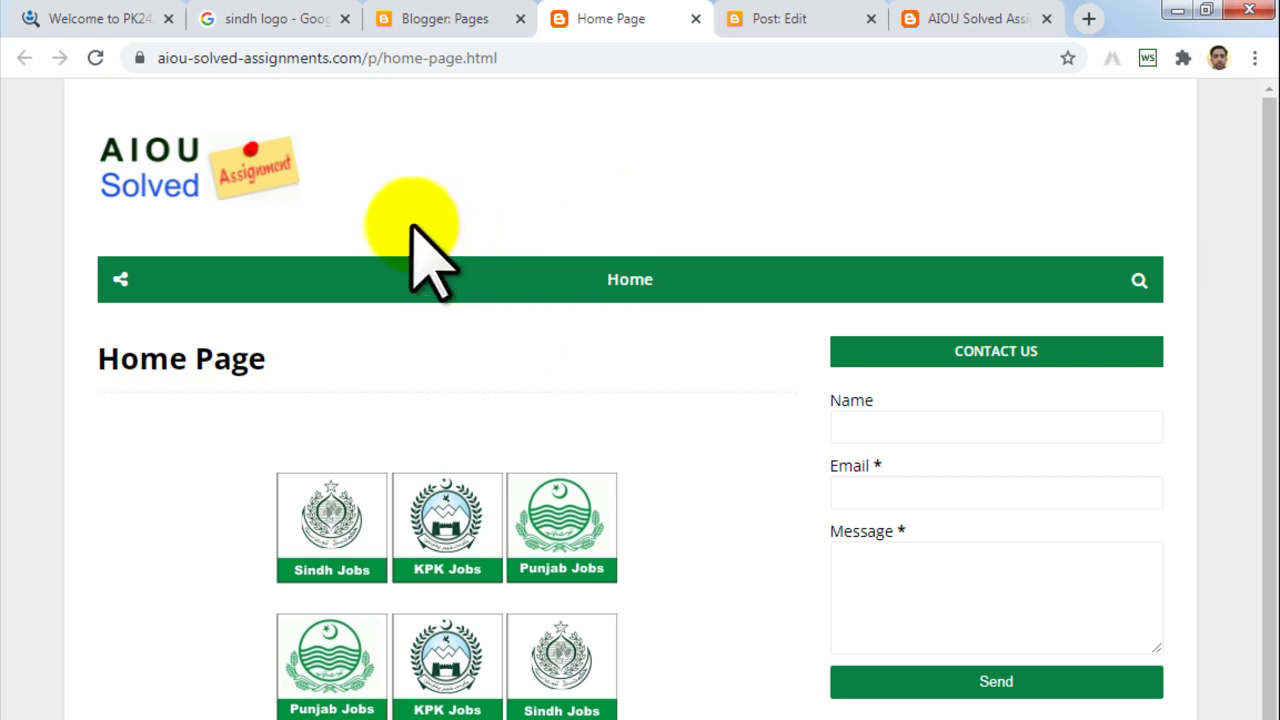
Step: Follow the Sindh Jobs icon on the live Home Page, check the label name on the resulting page, and close it
left_click(352, 522)
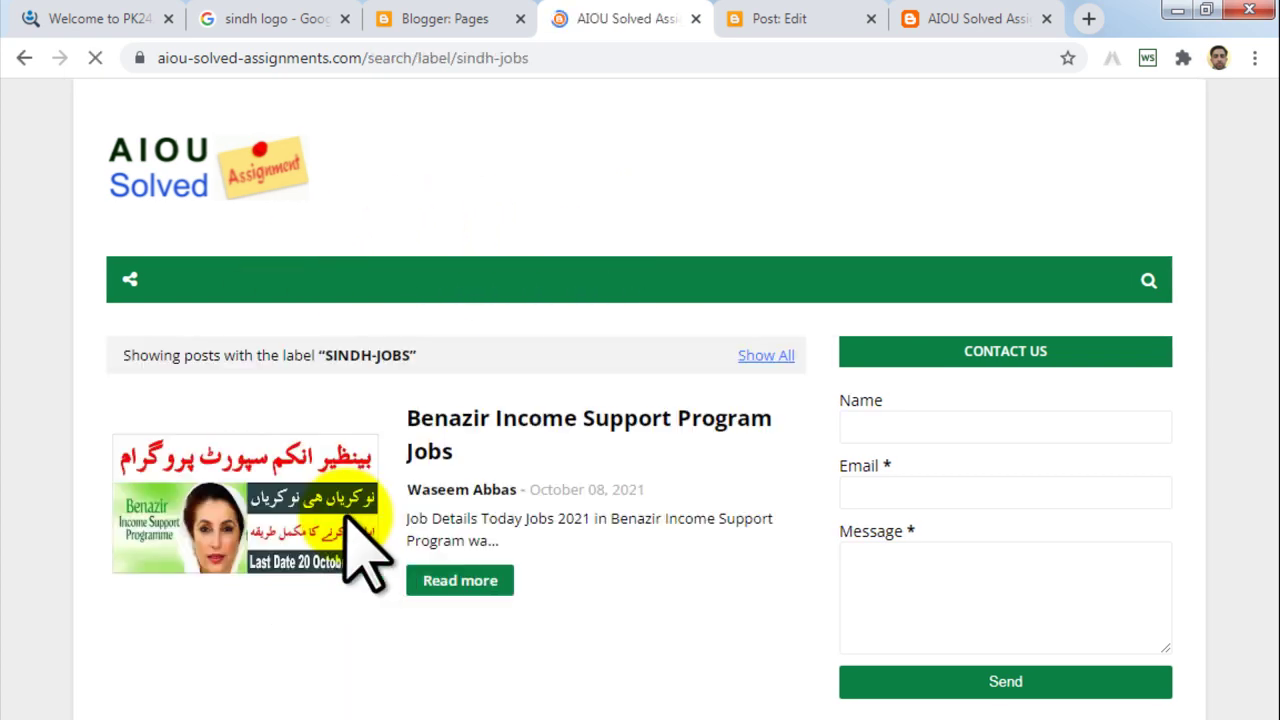
left_click_drag(120, 355, 437, 352)
left_click(437, 350)
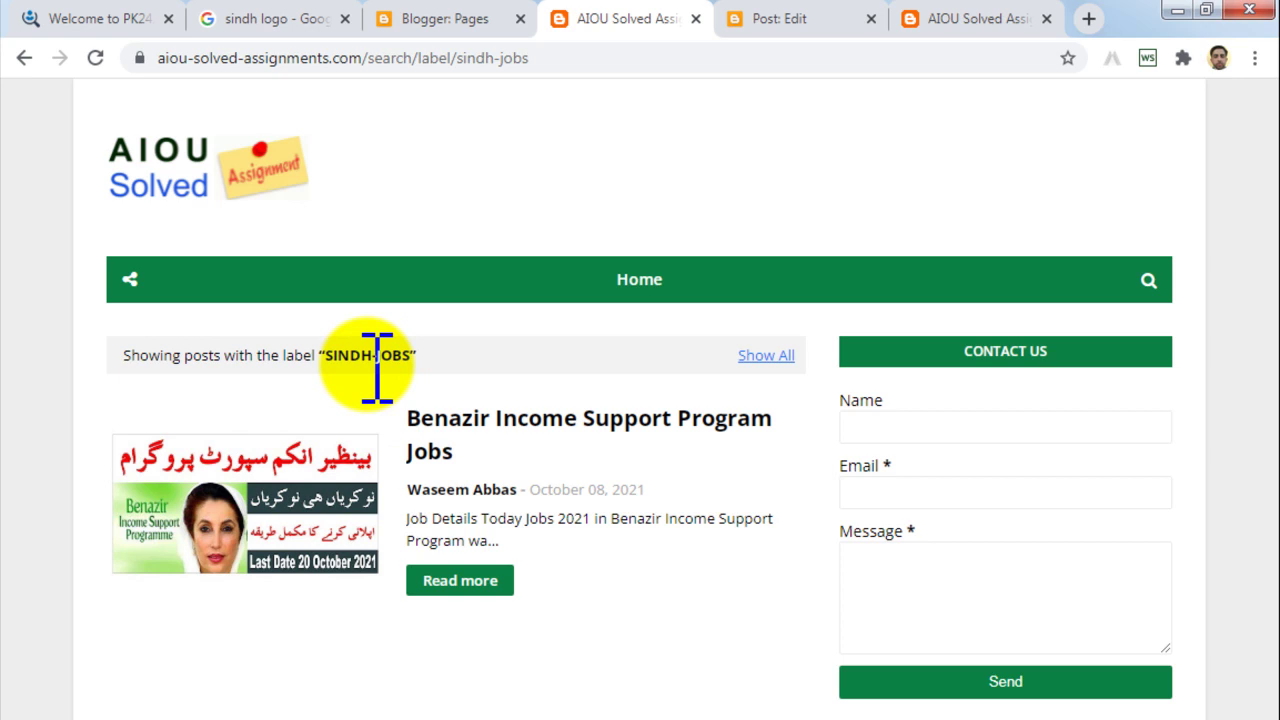
left_click(695, 18)
Step: Reopen the live Home Page from Blogger's page list in a new tab and follow its first-row KPK Jobs icon
left_click(578, 14)
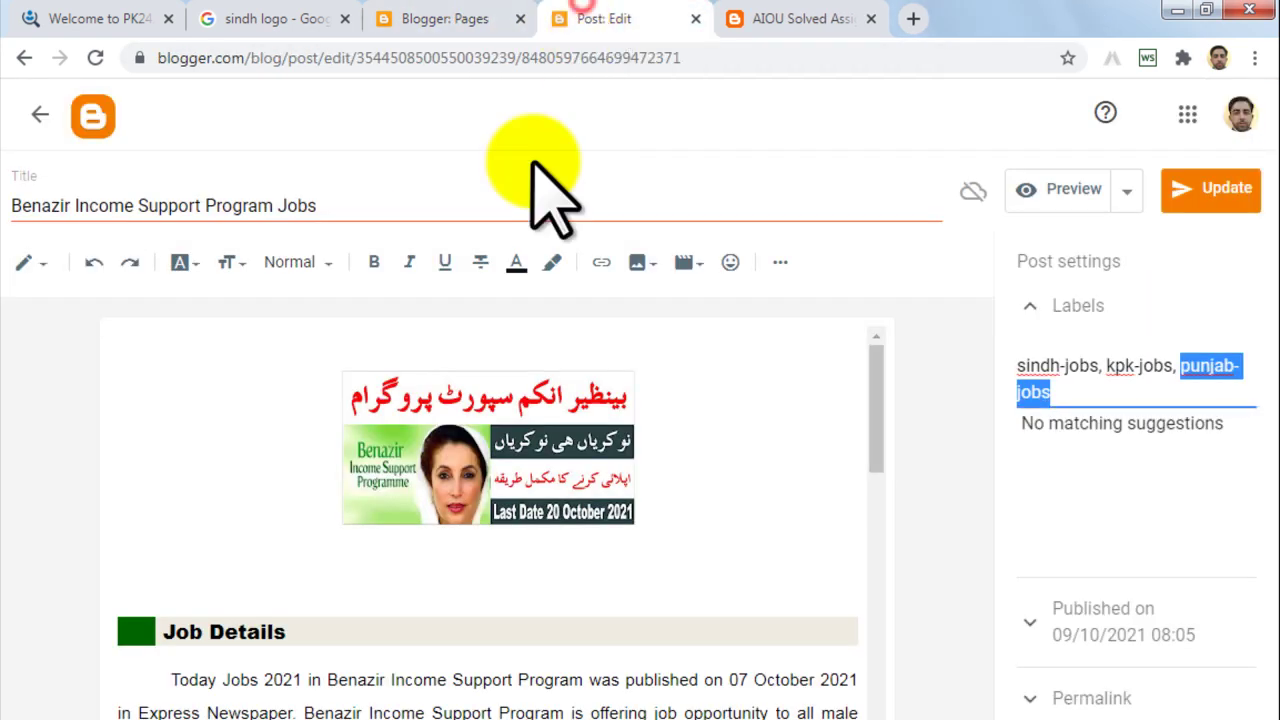
left_click(405, 14)
right_click(1168, 285)
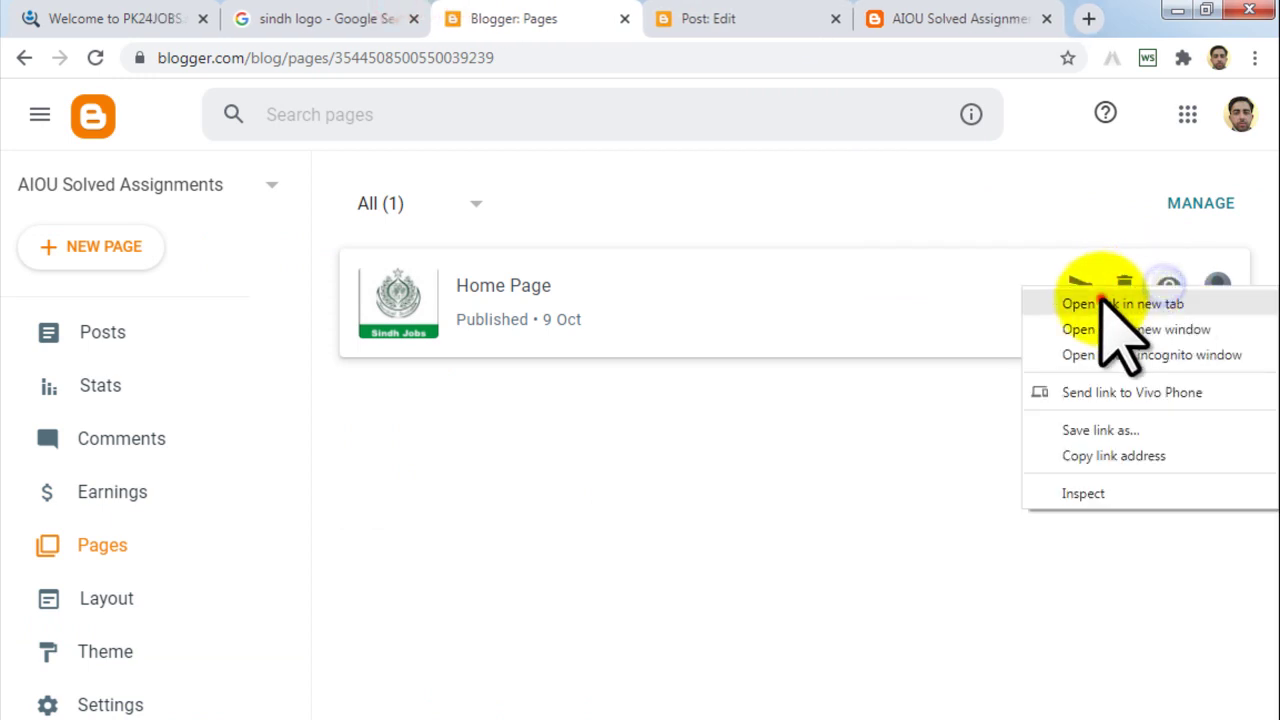
left_click(1100, 293)
left_click(612, 10)
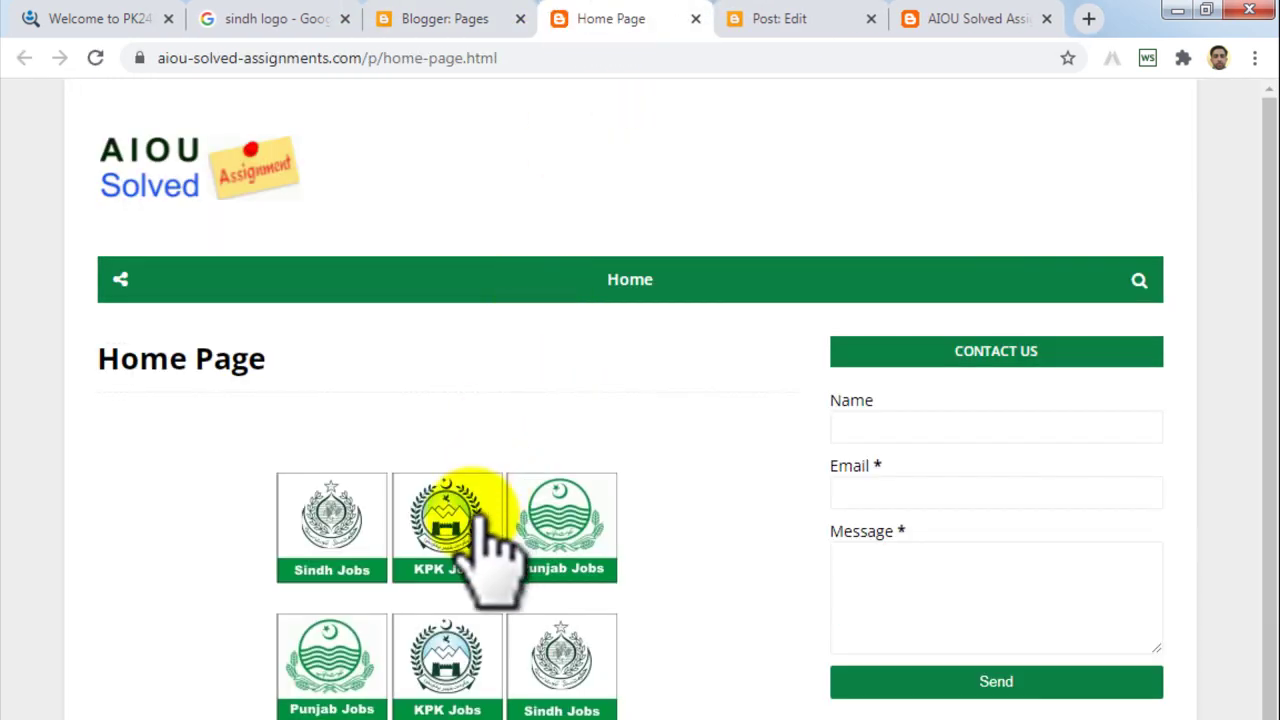
left_click(489, 520)
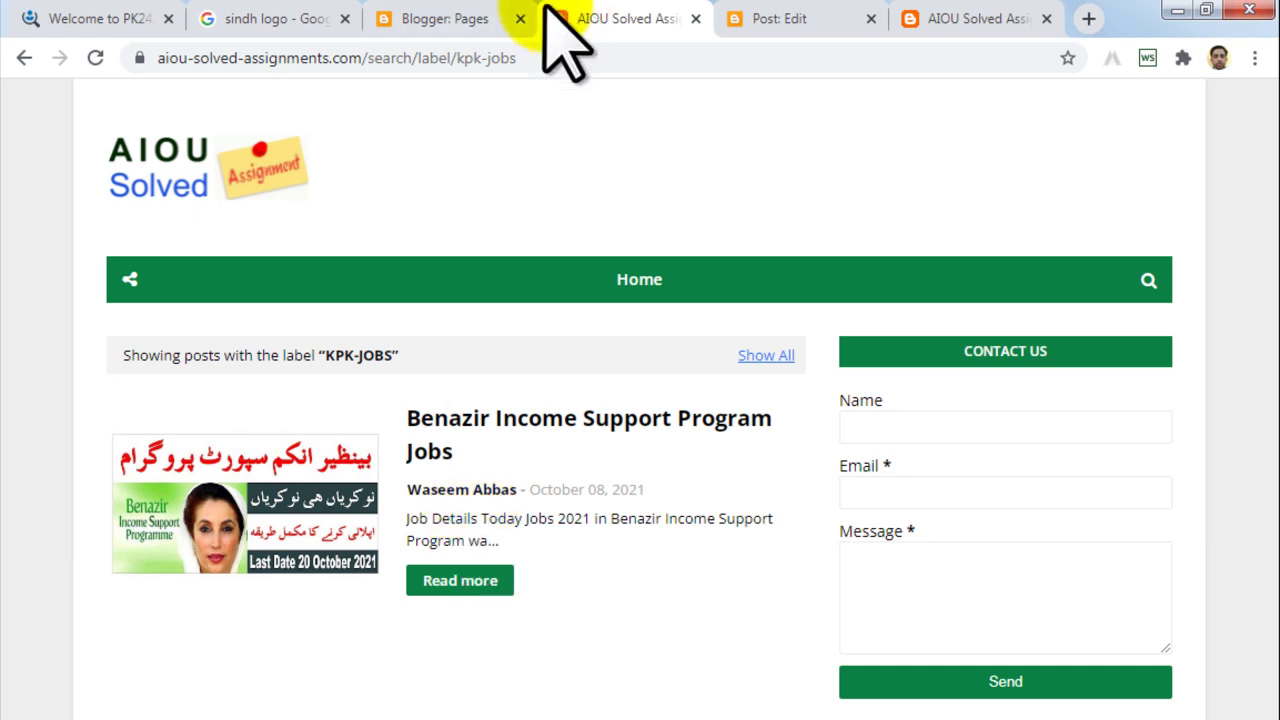
Step: Go from the kpk-jobs label page to the site's main page through the site logo
left_click(438, 16)
left_click(628, 16)
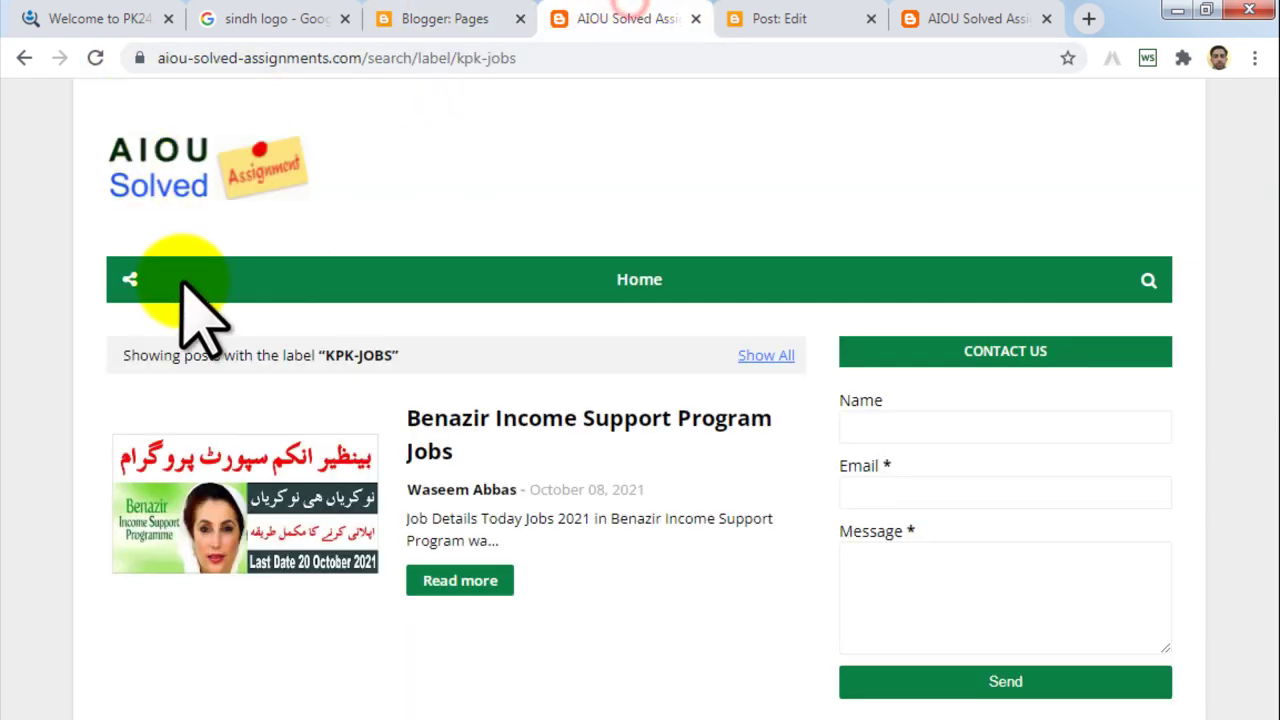
left_click(172, 140)
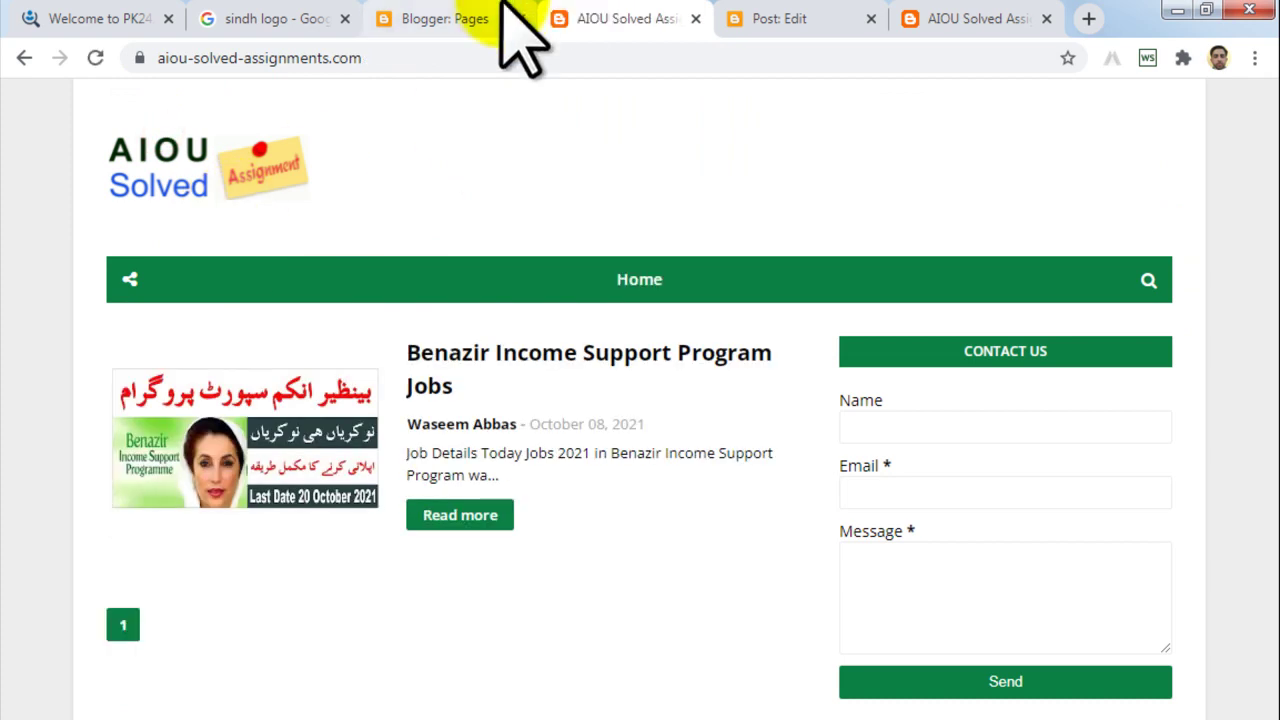
Step: View the published Home Page in another new tab and compare it with the site's main page reached from the logo
left_click(445, 18)
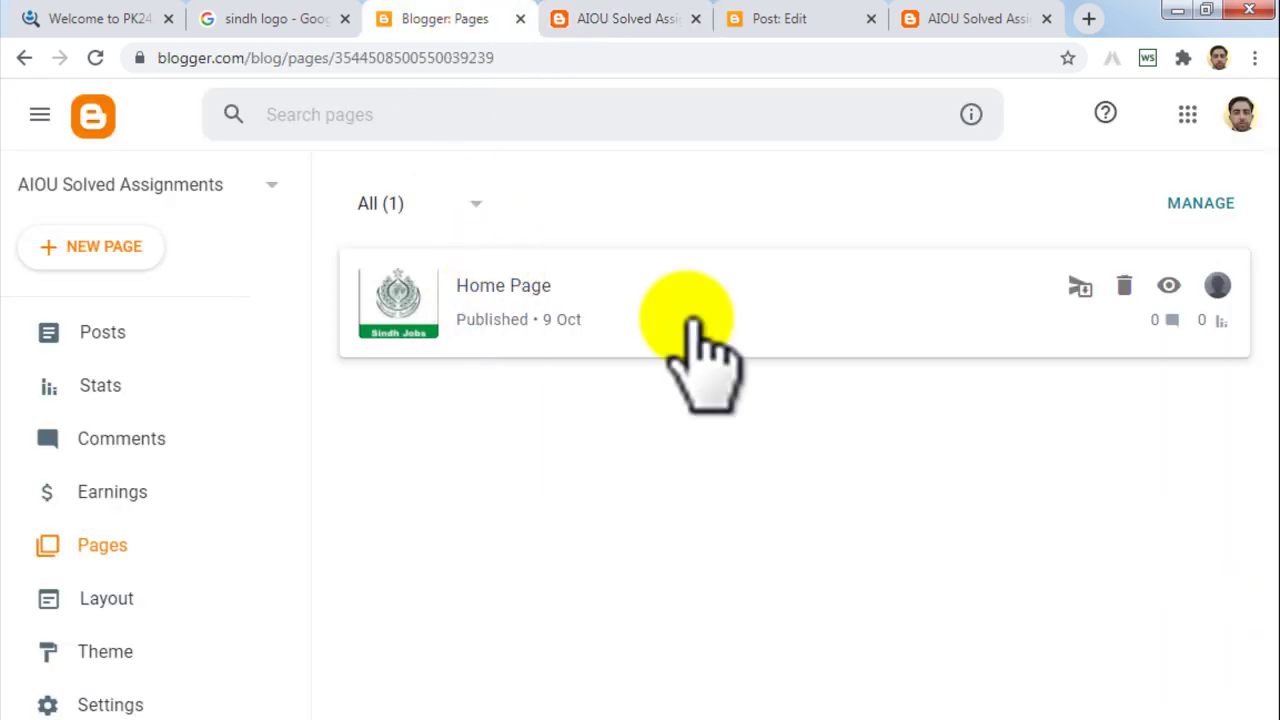
right_click(1169, 286)
left_click(1100, 294)
left_click(537, 12)
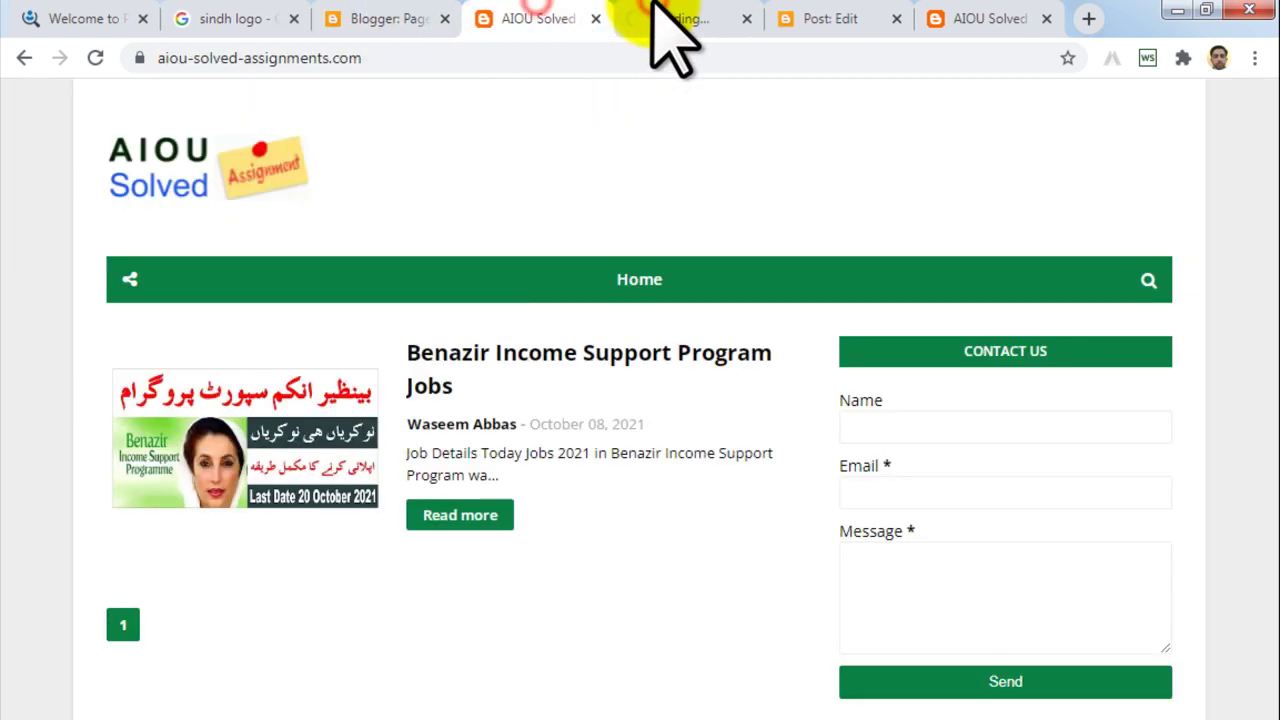
left_click(654, 12)
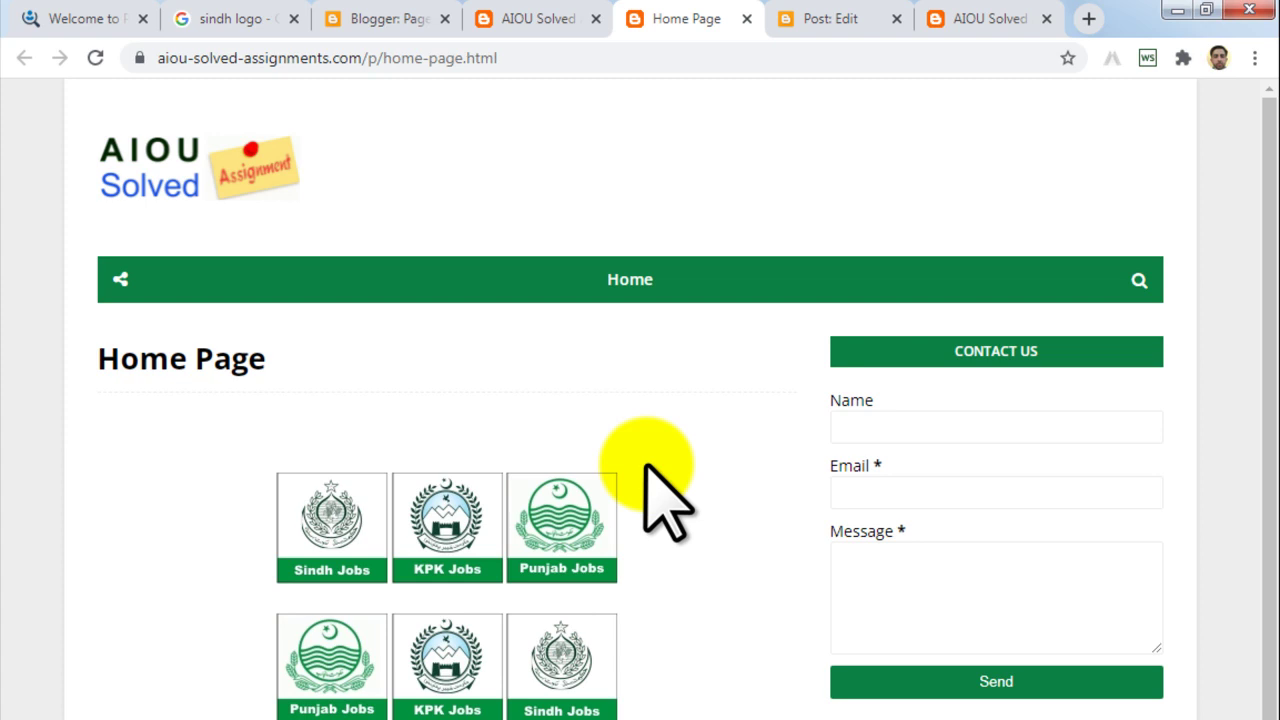
scroll(586, 514, "down", 1)
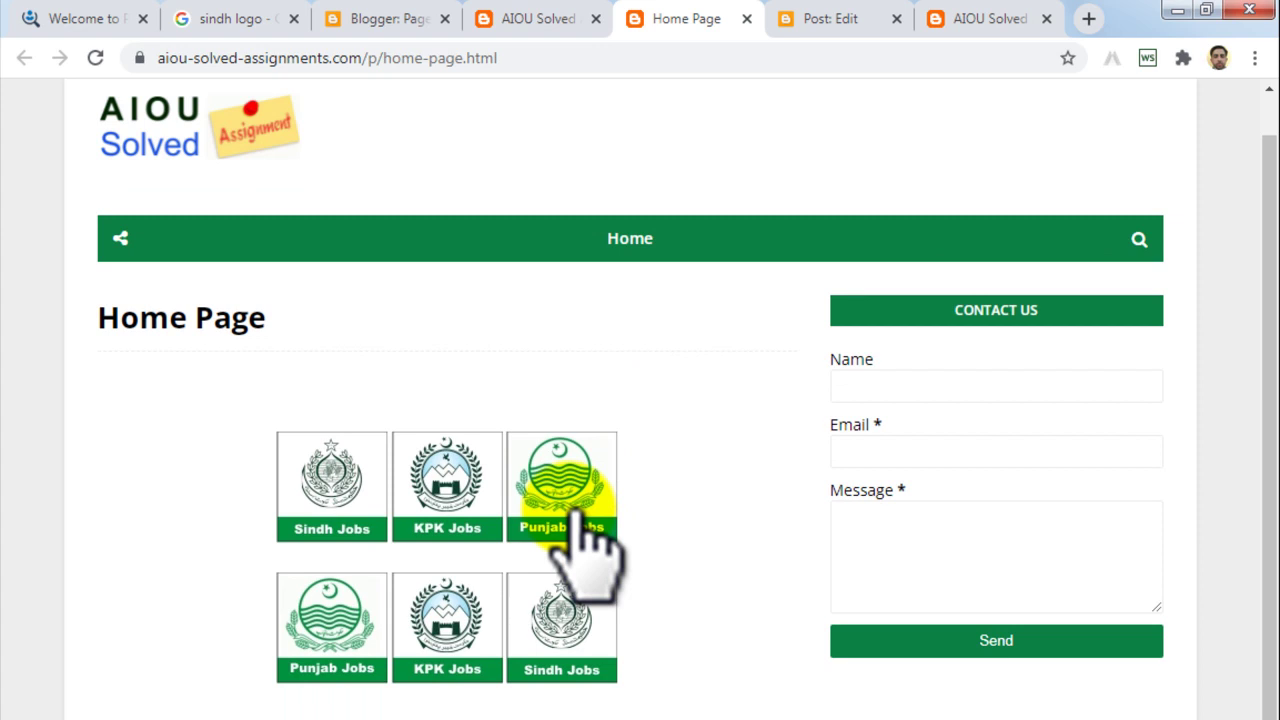
left_click(163, 120)
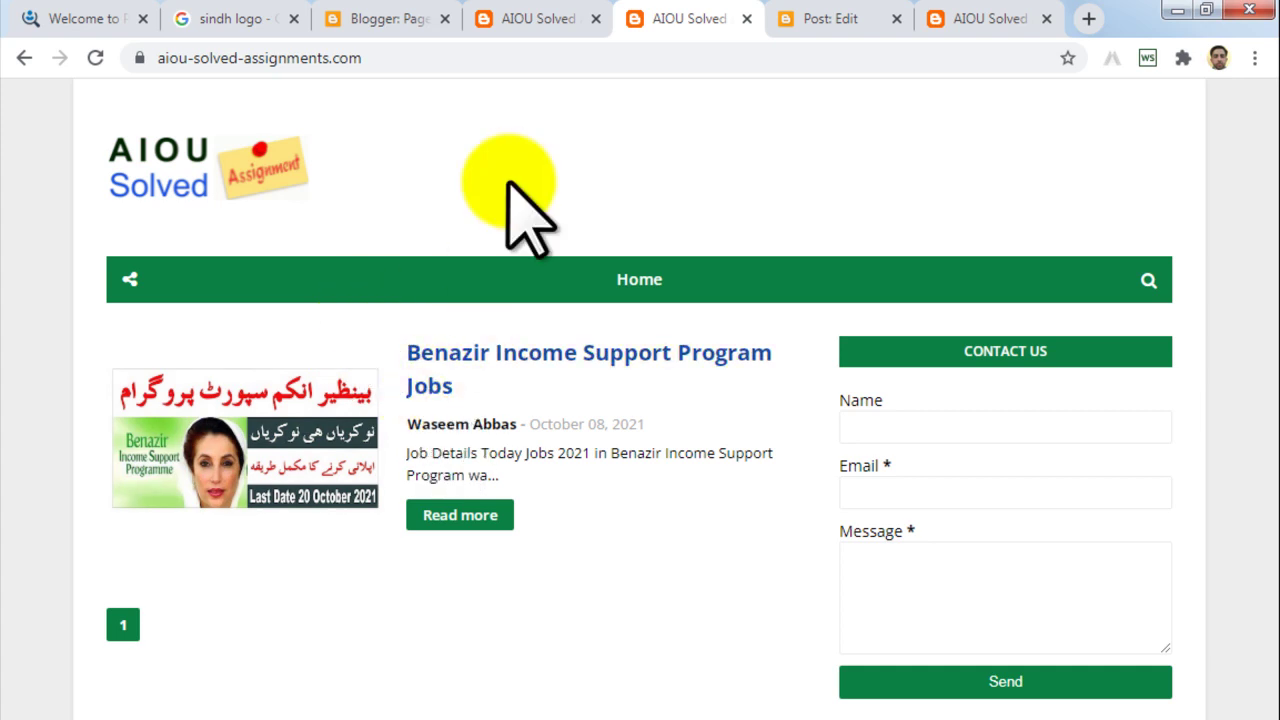
left_click(520, 25)
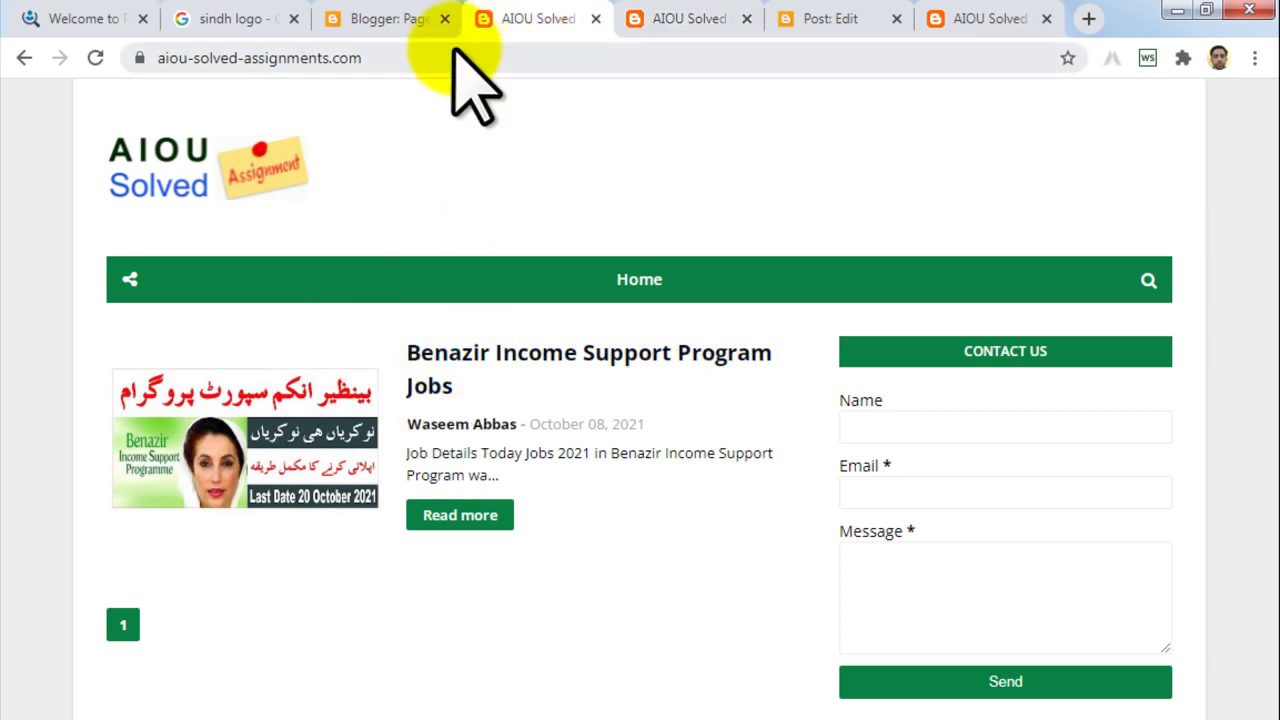
Step: Open the blog's settings from Blogger and locate the Errors and redirects section
left_click(405, 20)
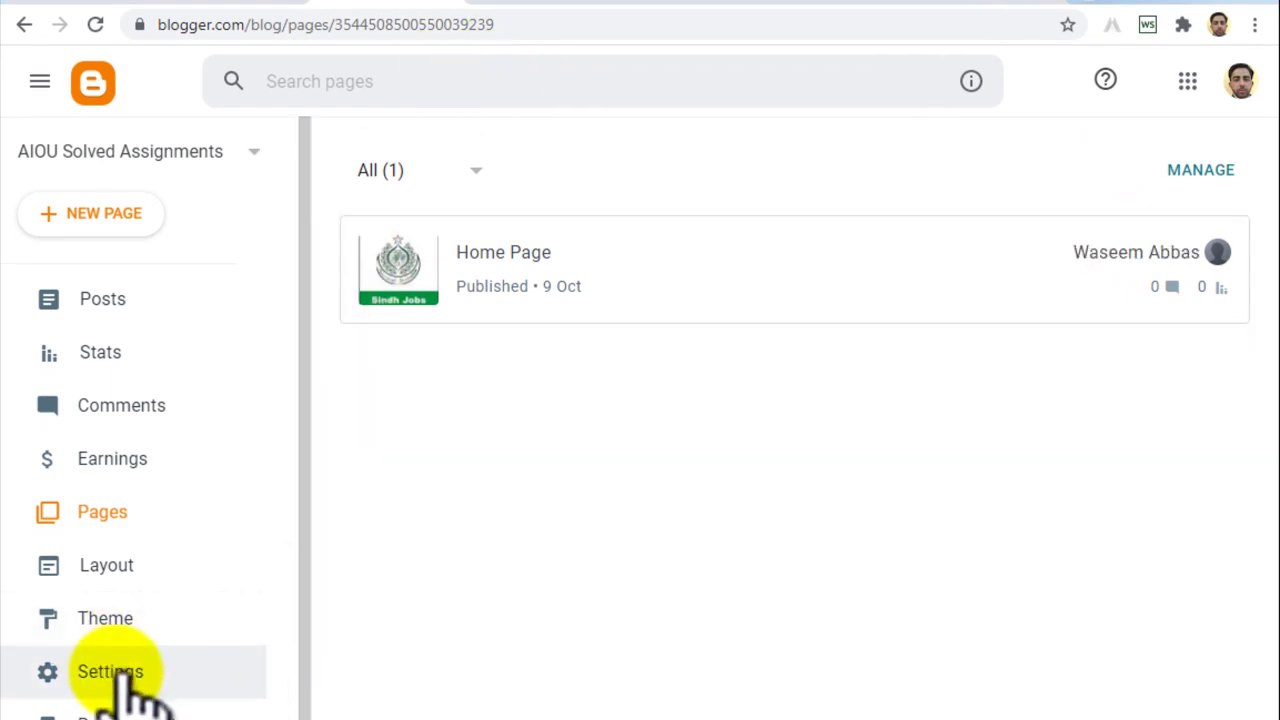
left_click(128, 670)
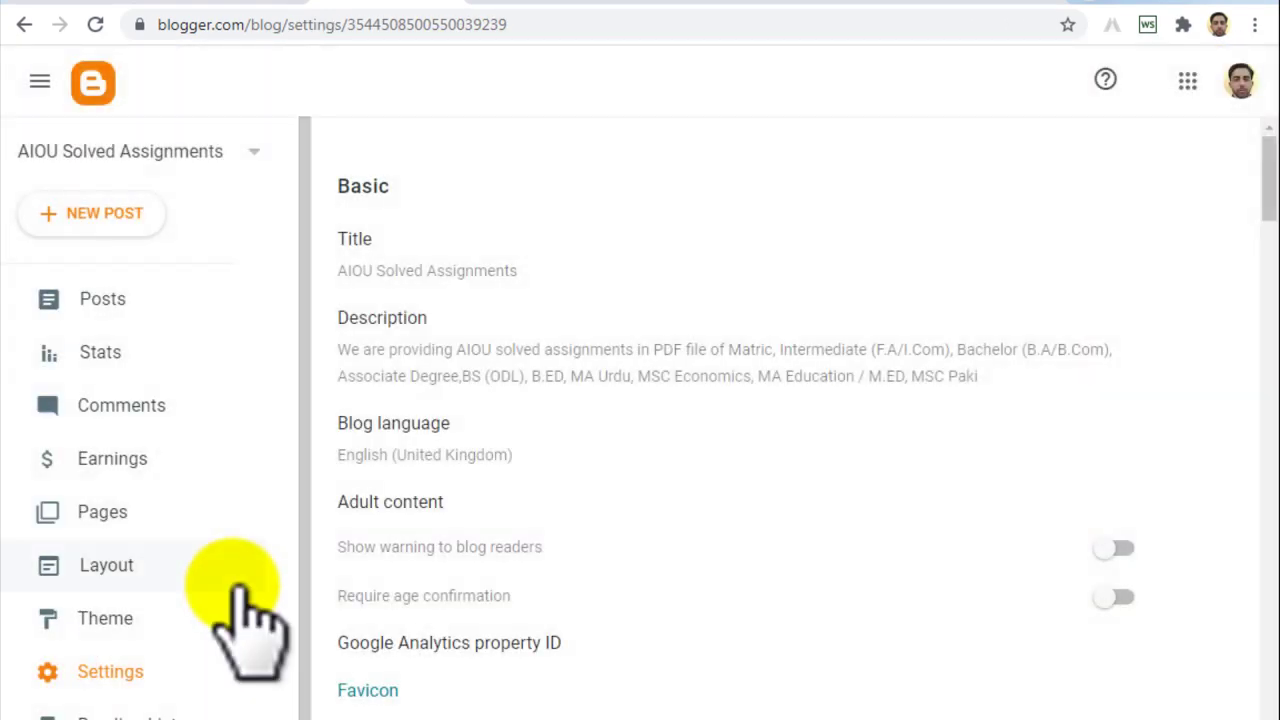
left_click(1270, 175)
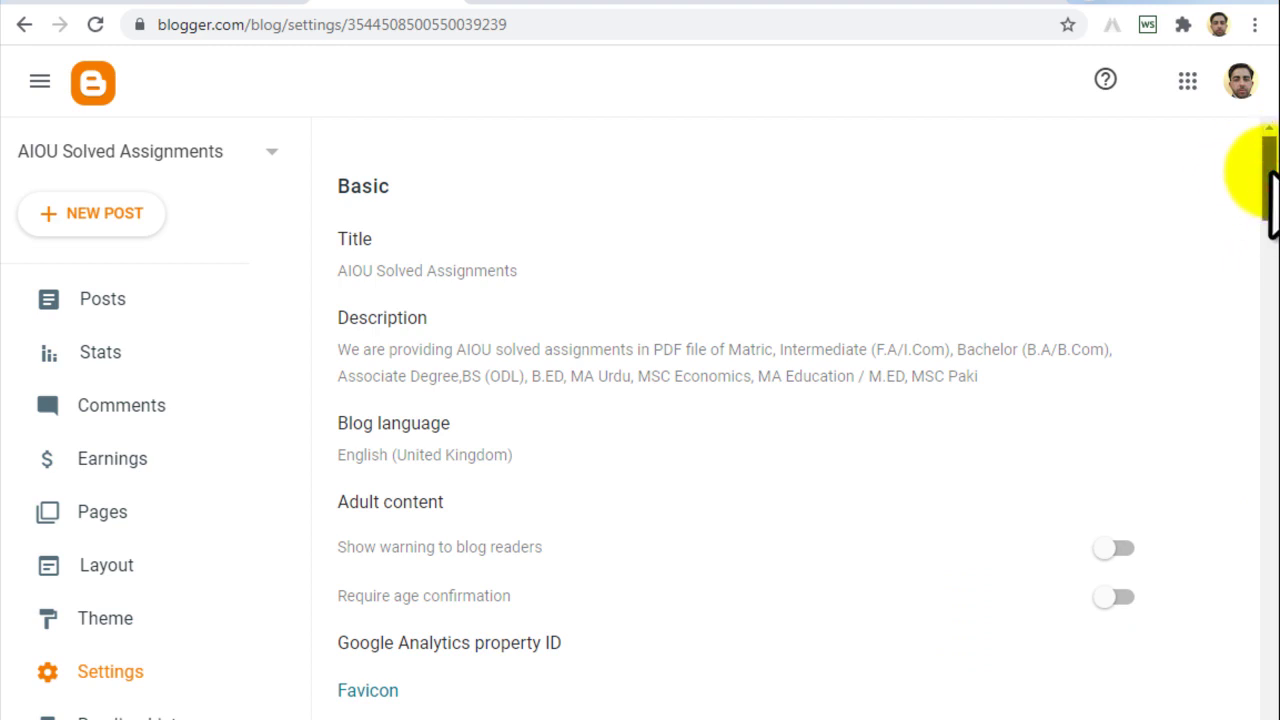
left_click_drag(1270, 178, 1274, 719)
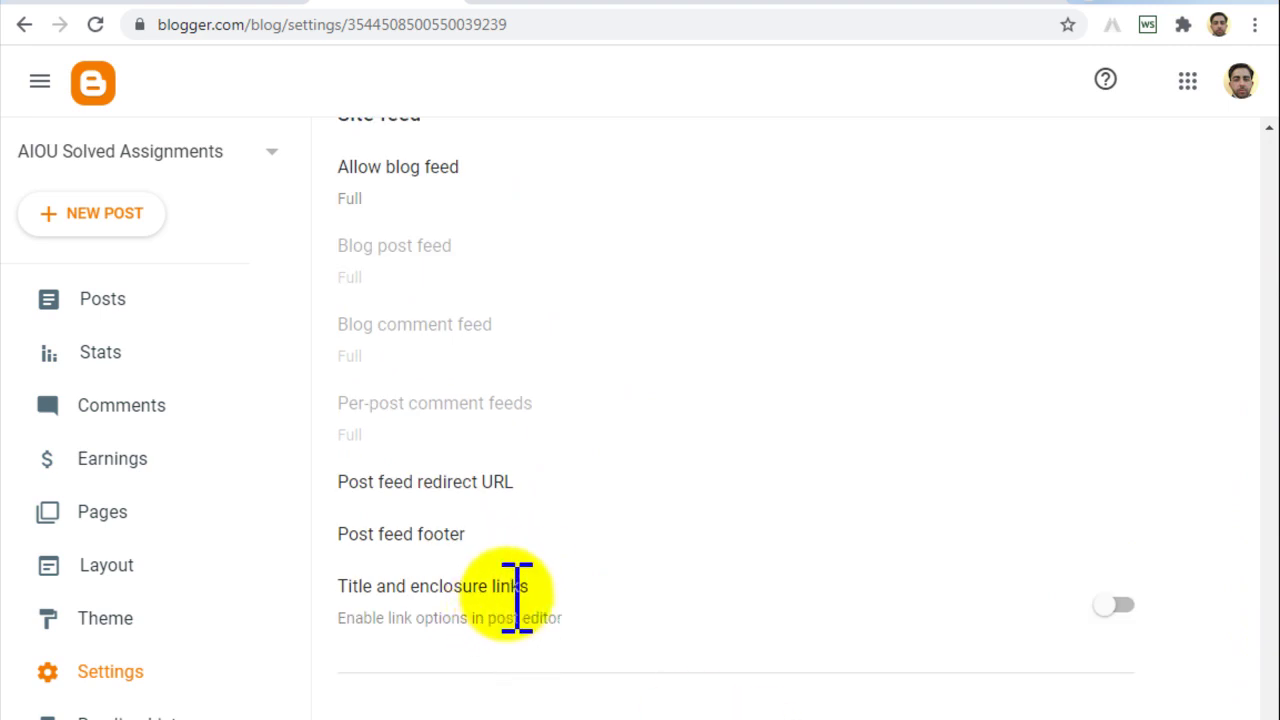
scroll(517, 597, "up", 7)
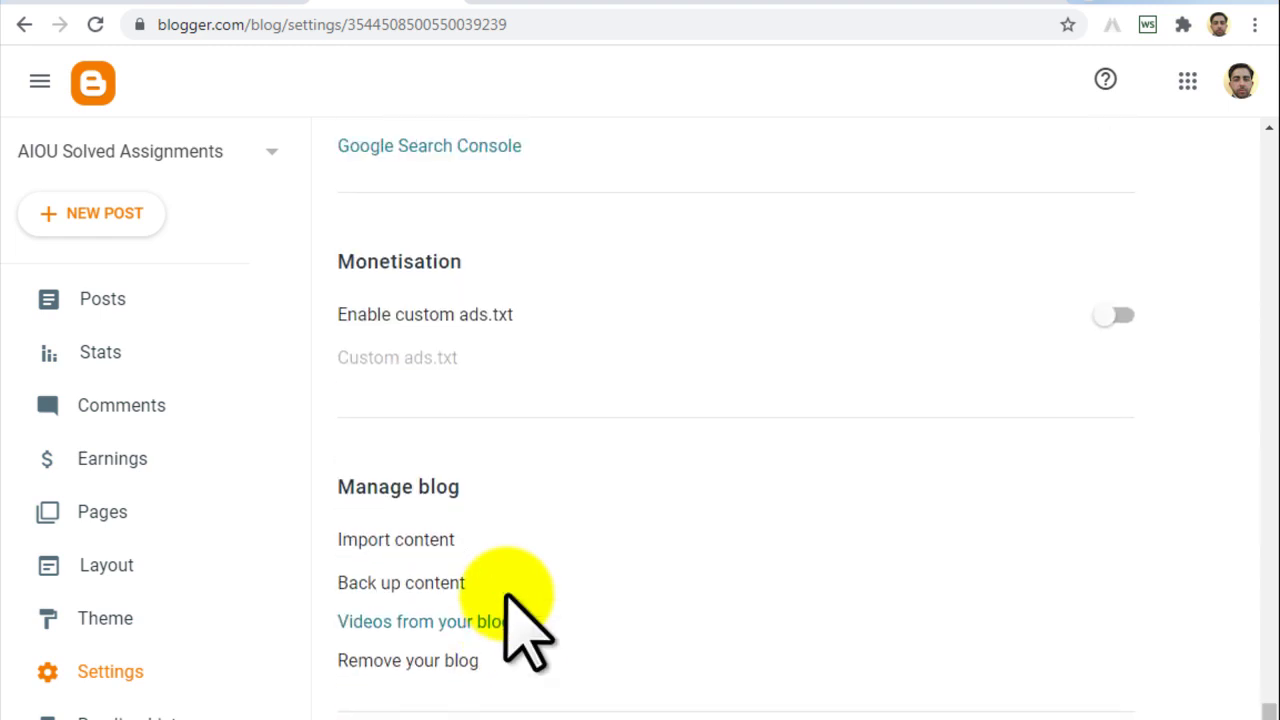
scroll(507, 597, "up", 3)
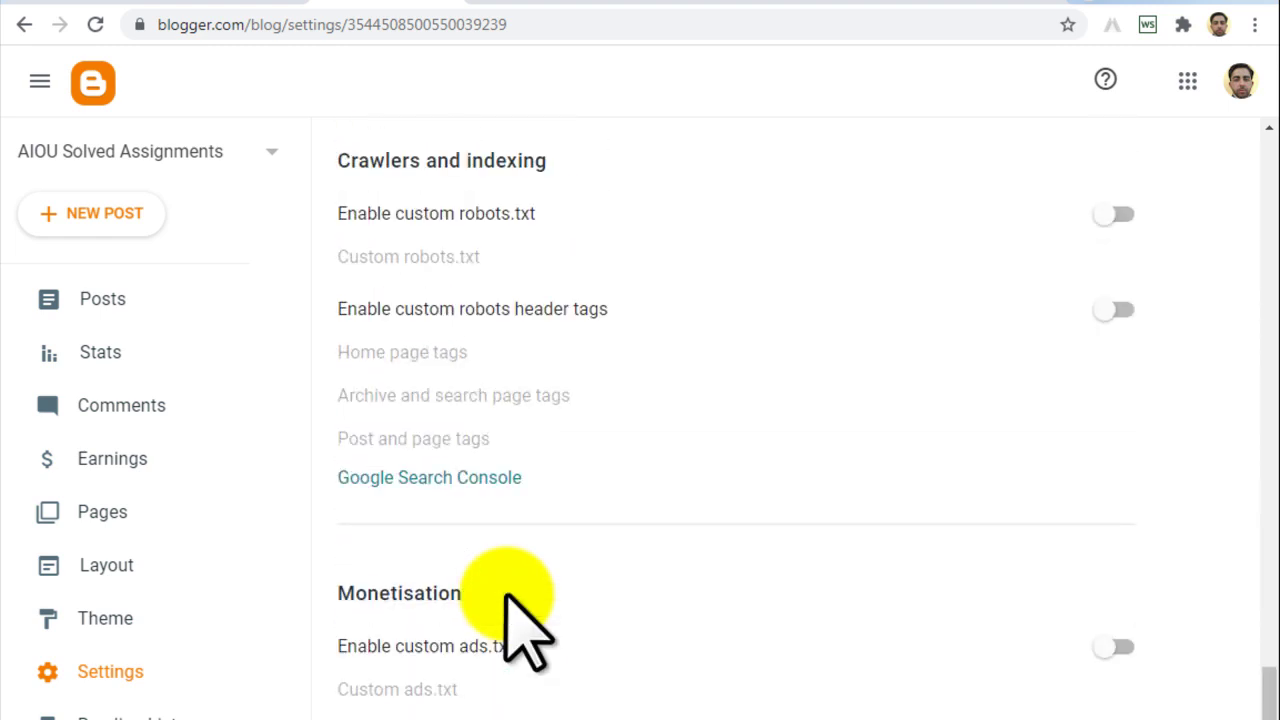
scroll(507, 597, "up", 4)
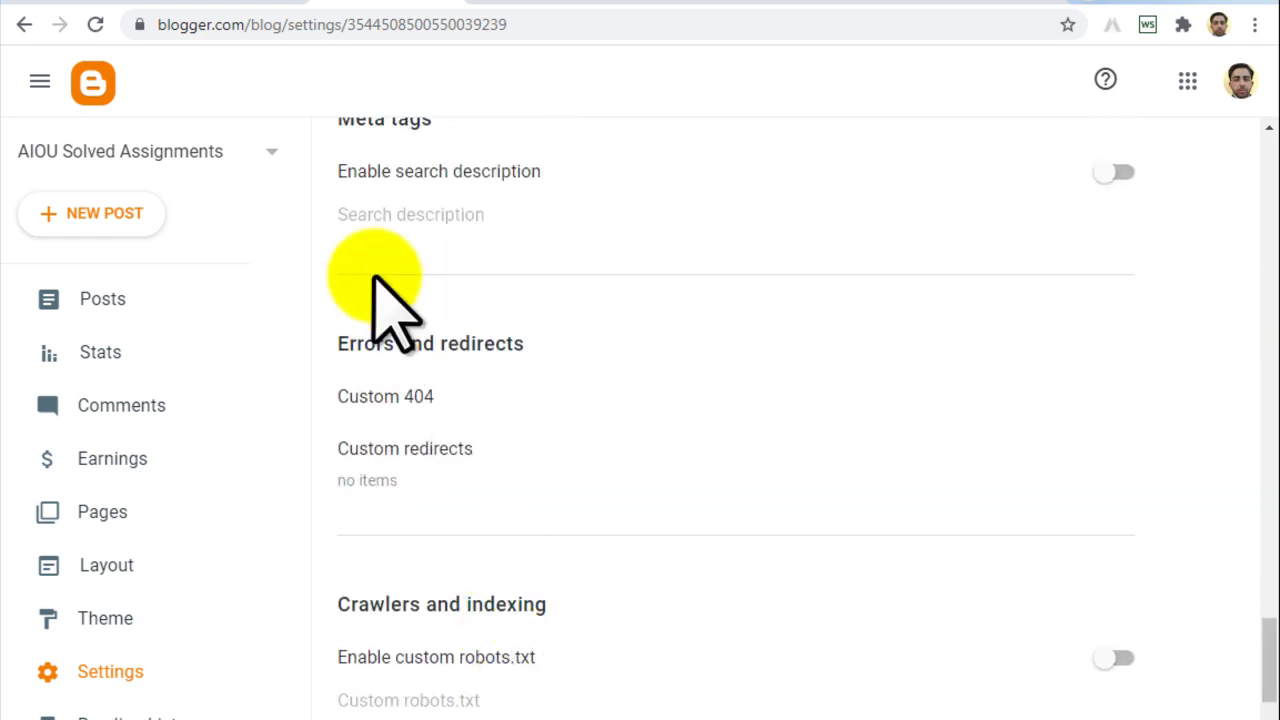
left_click_drag(340, 344, 533, 346)
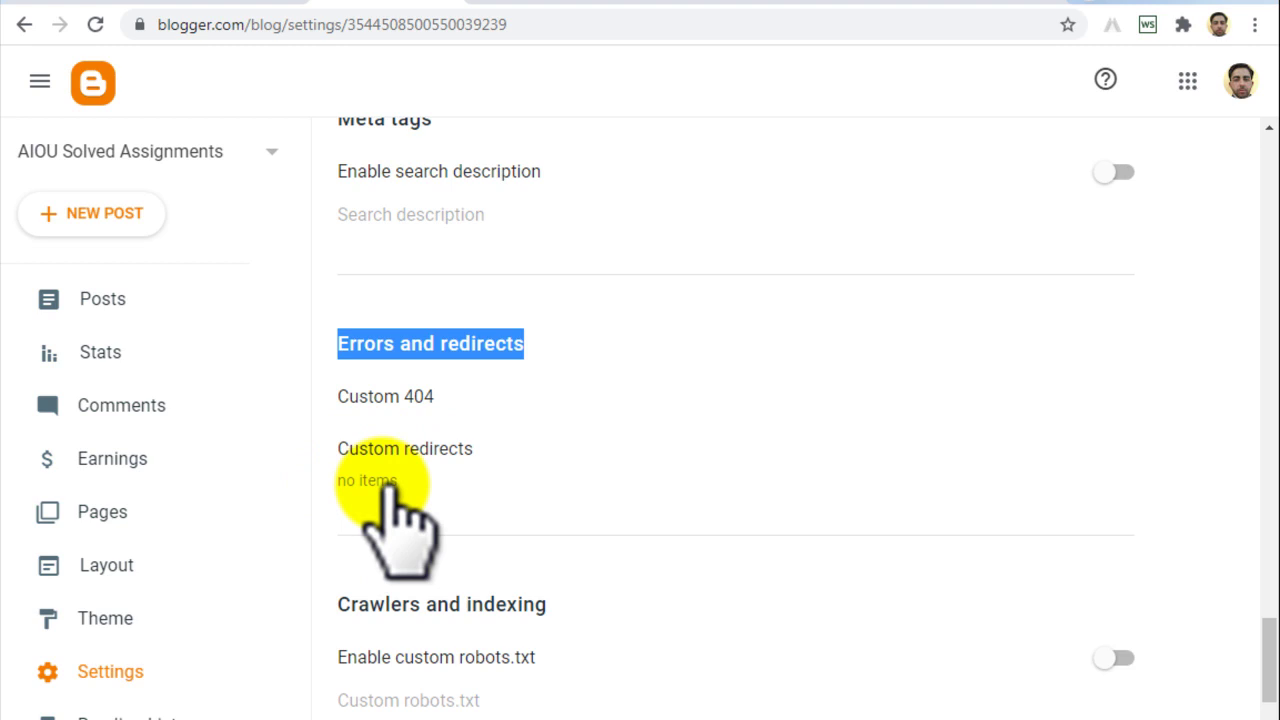
Step: Start adding a new custom redirect in the Errors and redirects settings and review its From and To fields
left_click(420, 448)
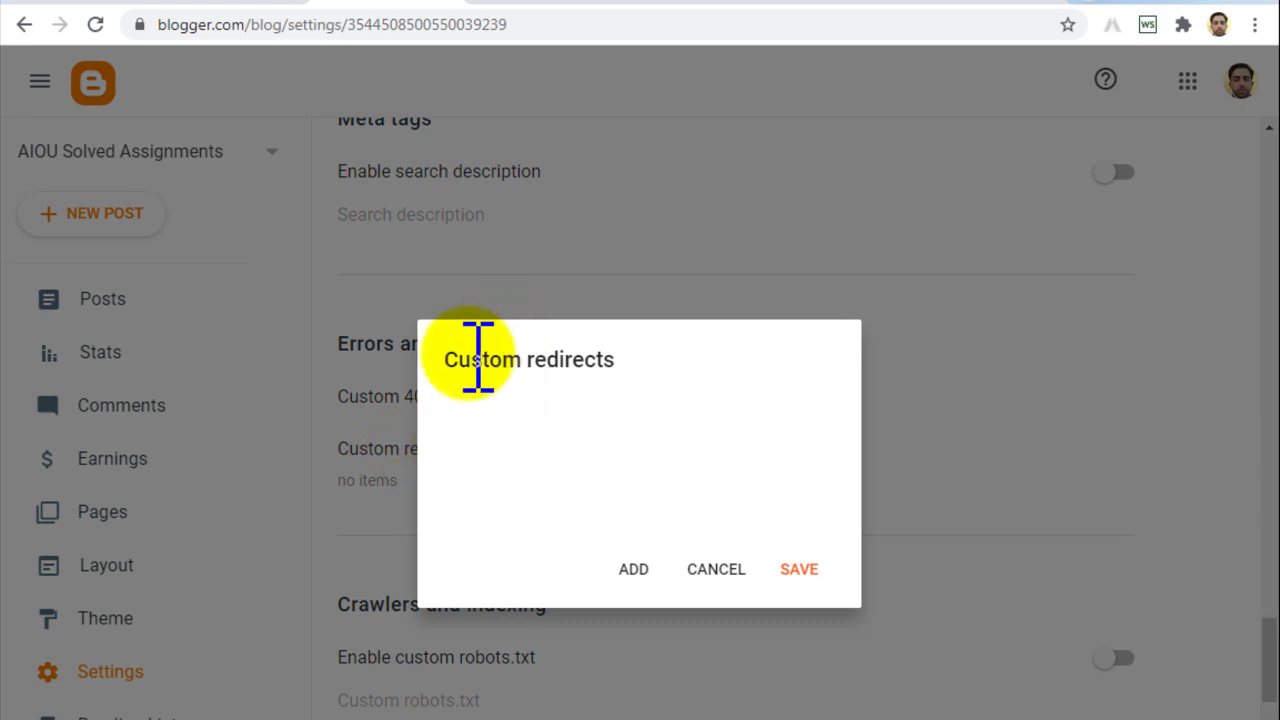
left_click_drag(443, 360, 616, 362)
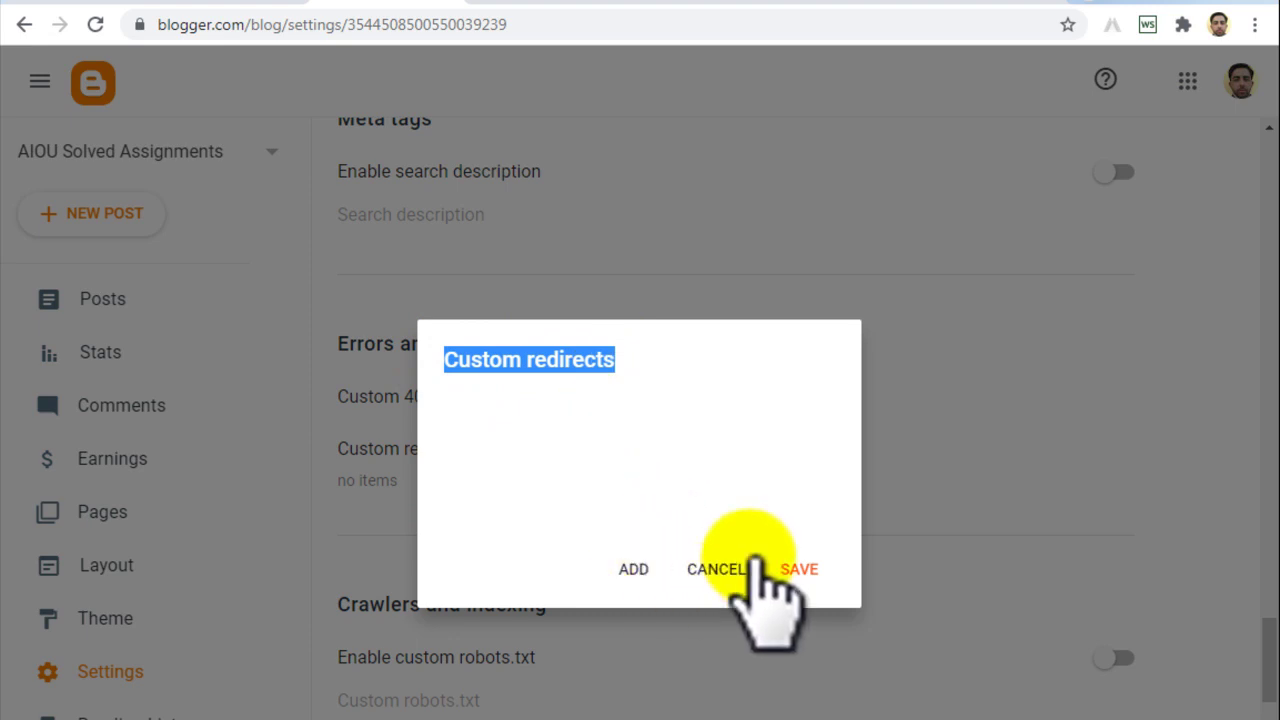
left_click(651, 508)
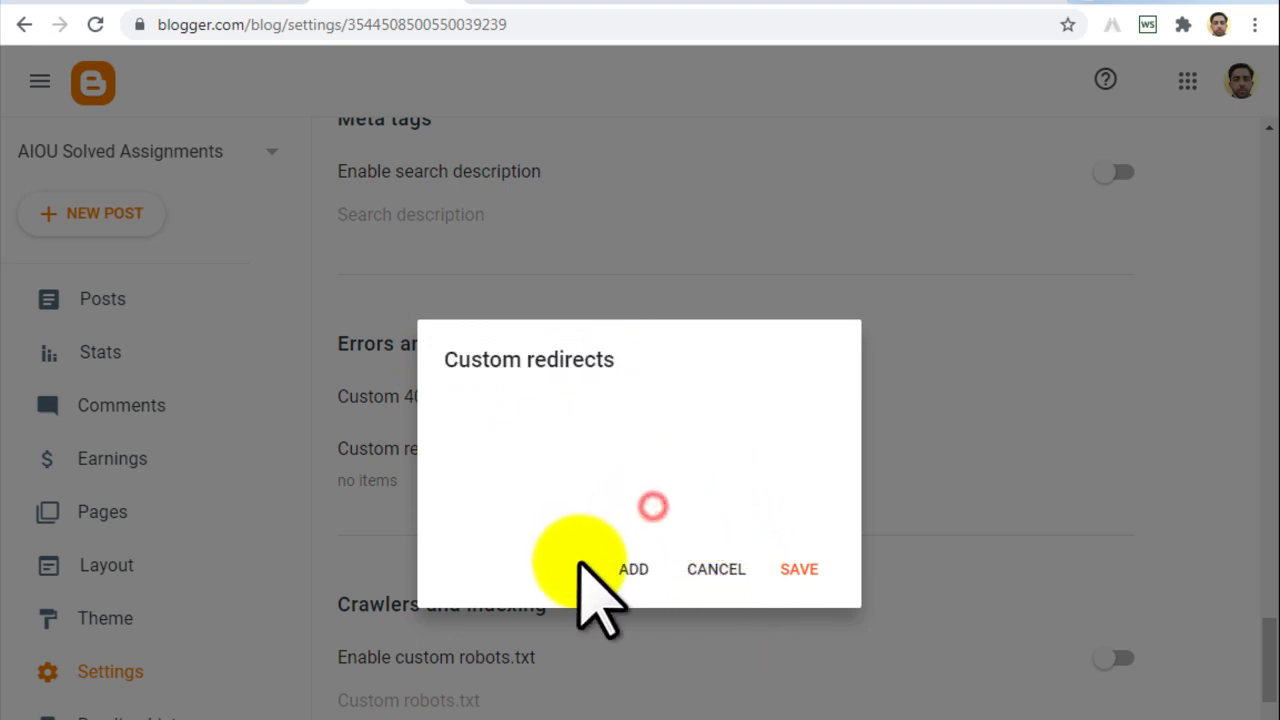
left_click(633, 568)
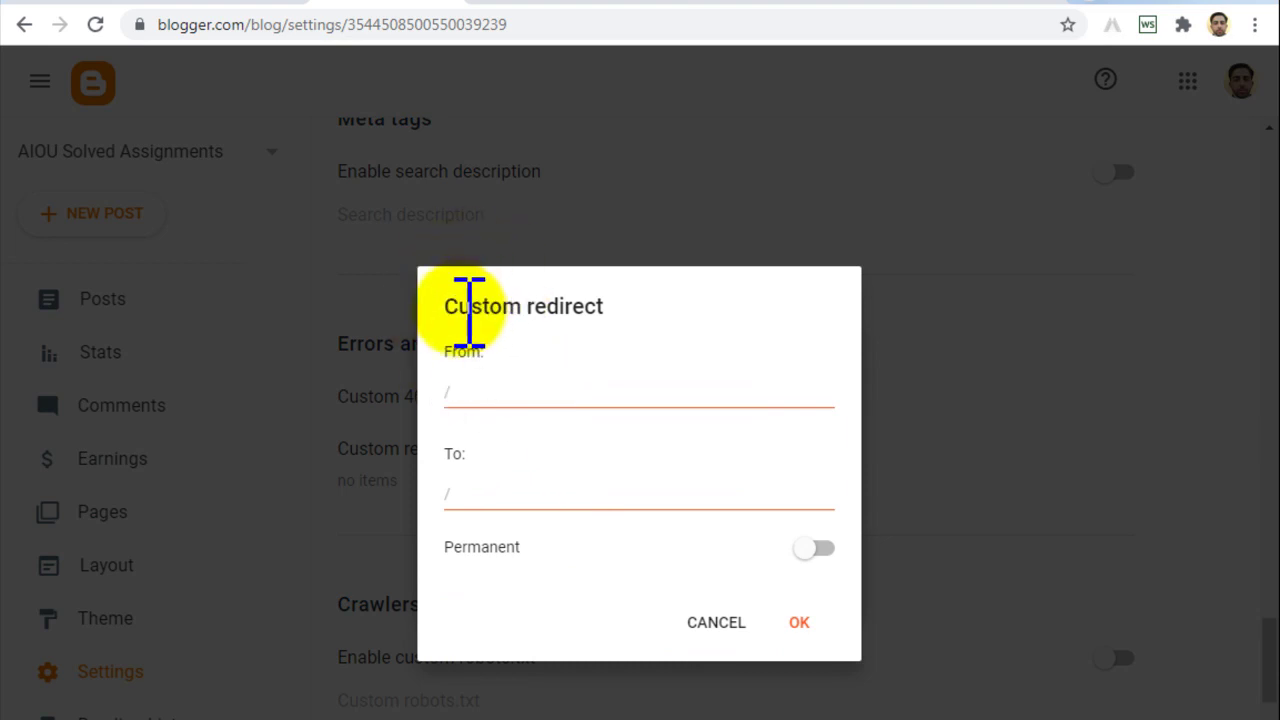
left_click_drag(442, 307, 609, 302)
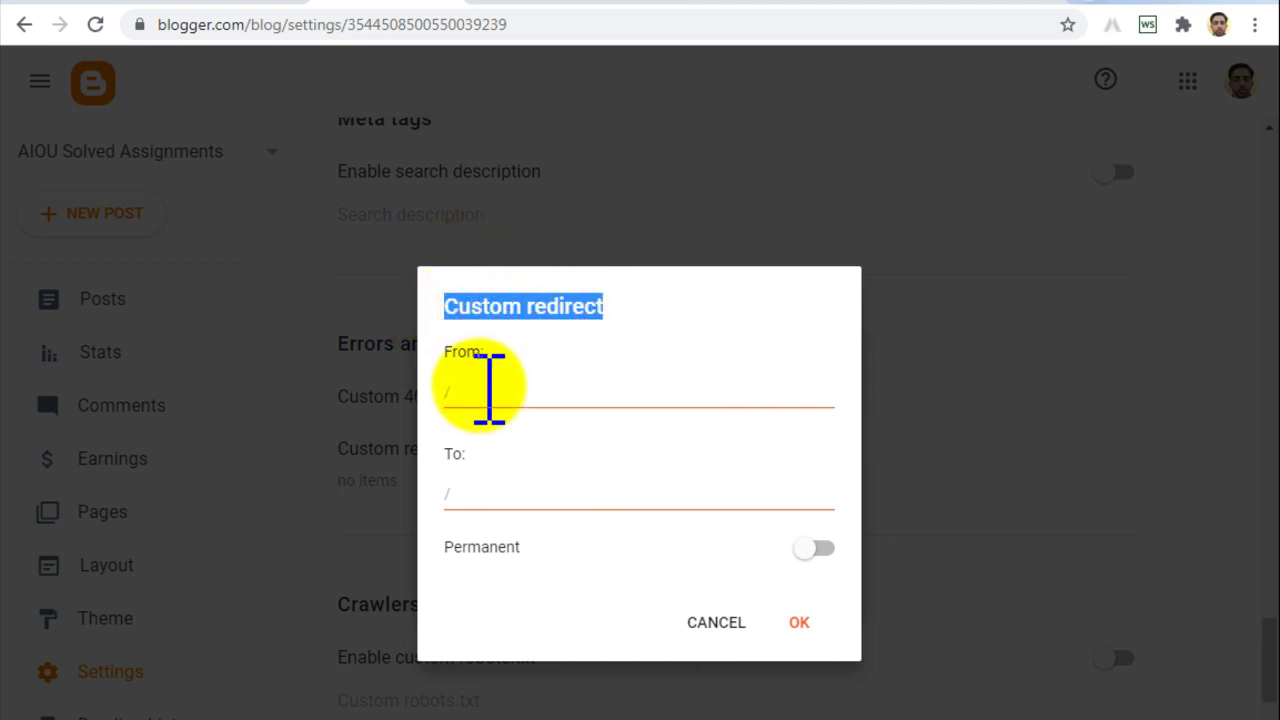
left_click_drag(443, 351, 500, 356)
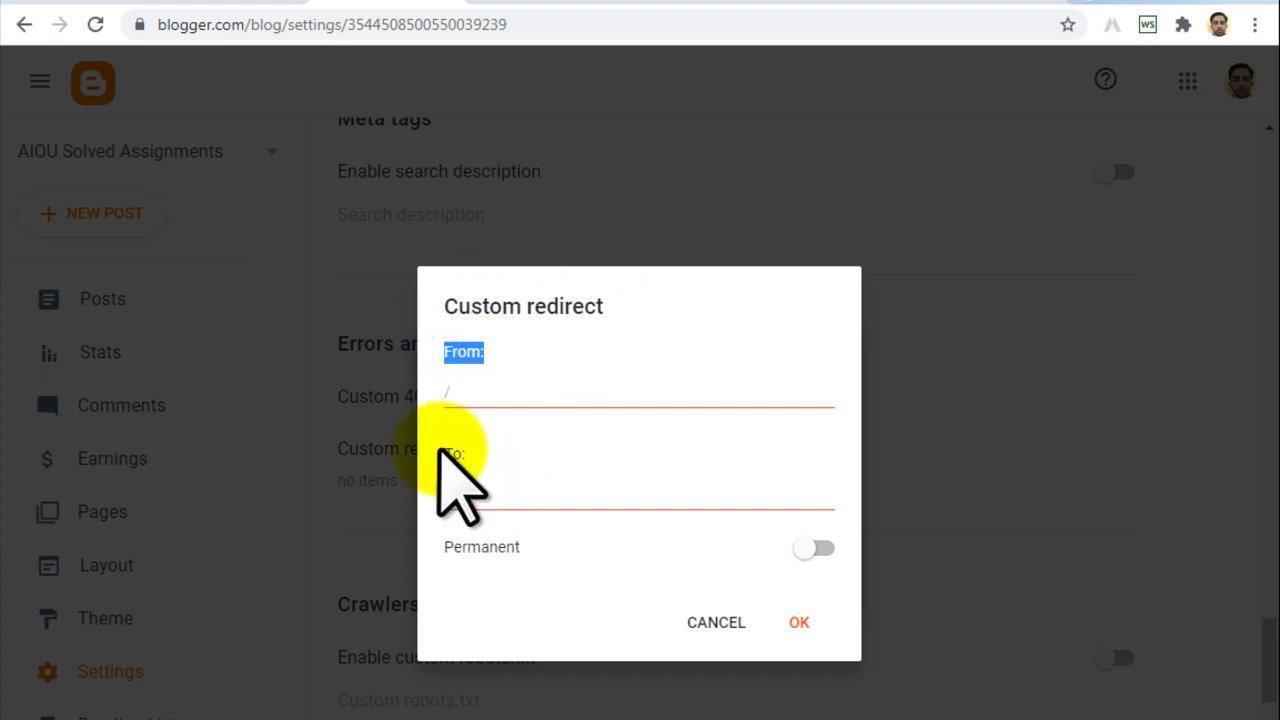
left_click_drag(443, 451, 474, 452)
Step: Check the site's main page in its open tab and set the redirect's From path to "/"
left_click(475, 391)
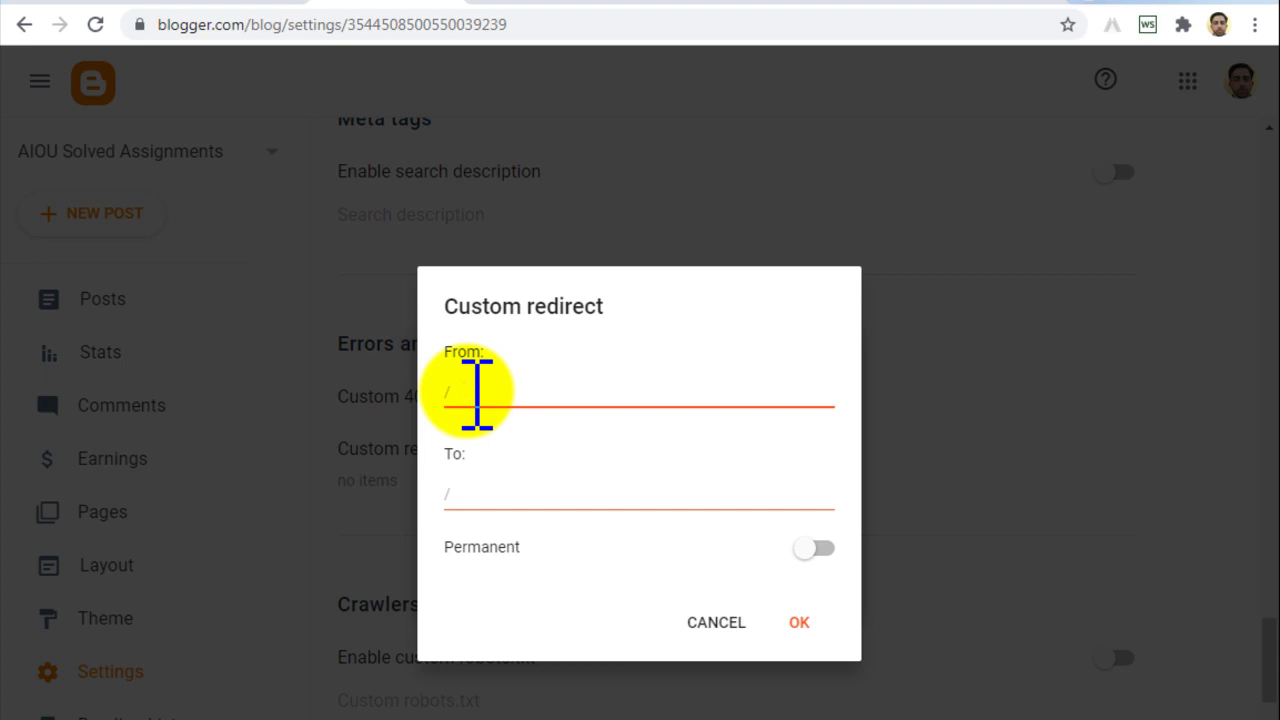
left_click(520, 5)
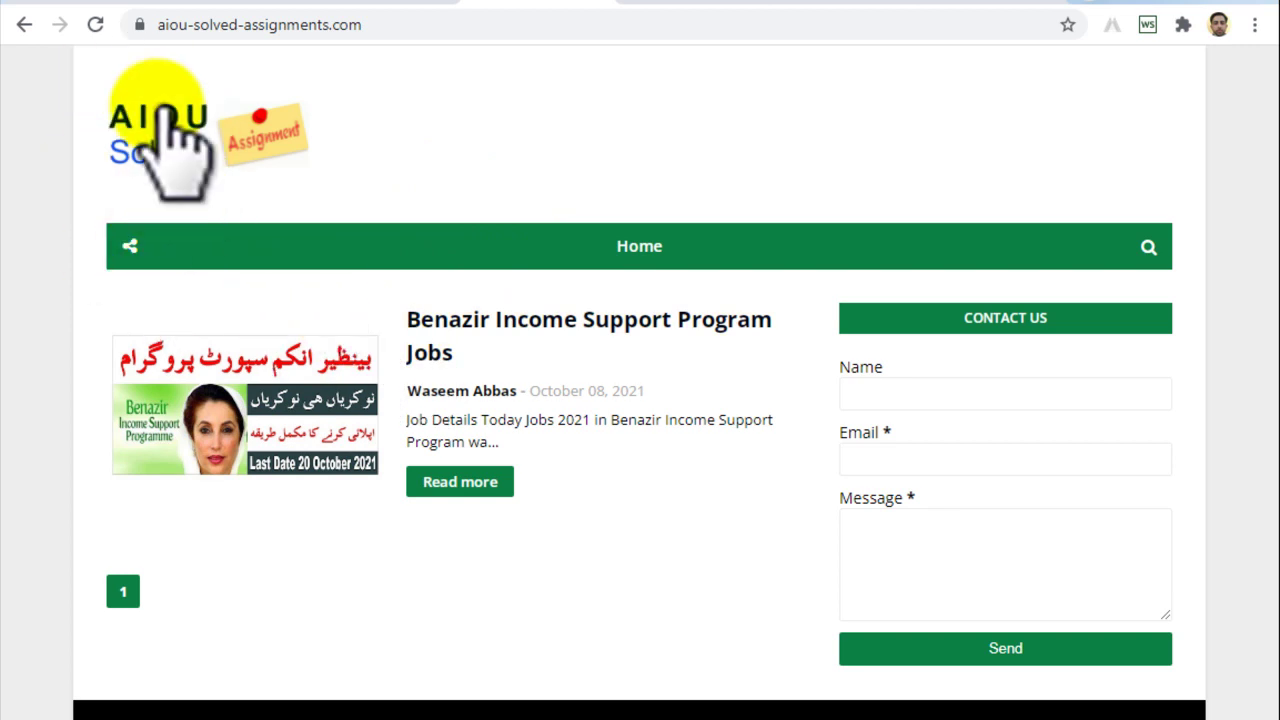
left_click(375, 8)
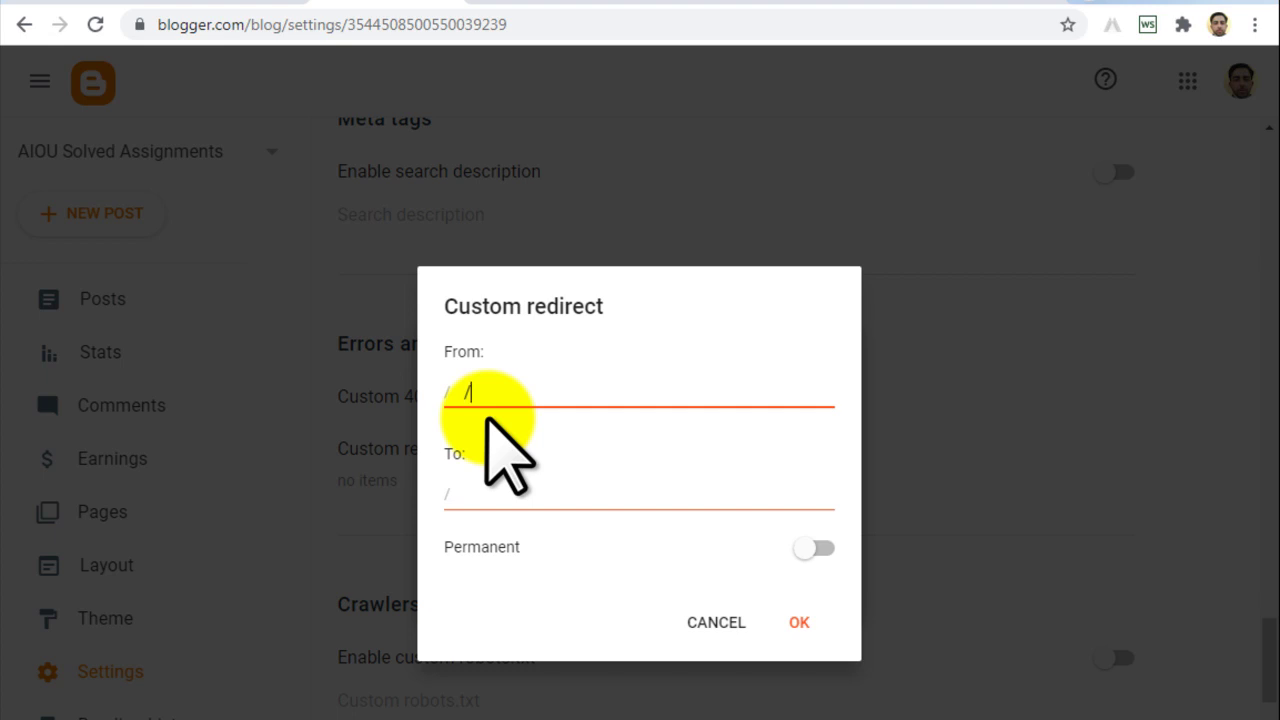
left_click(489, 494)
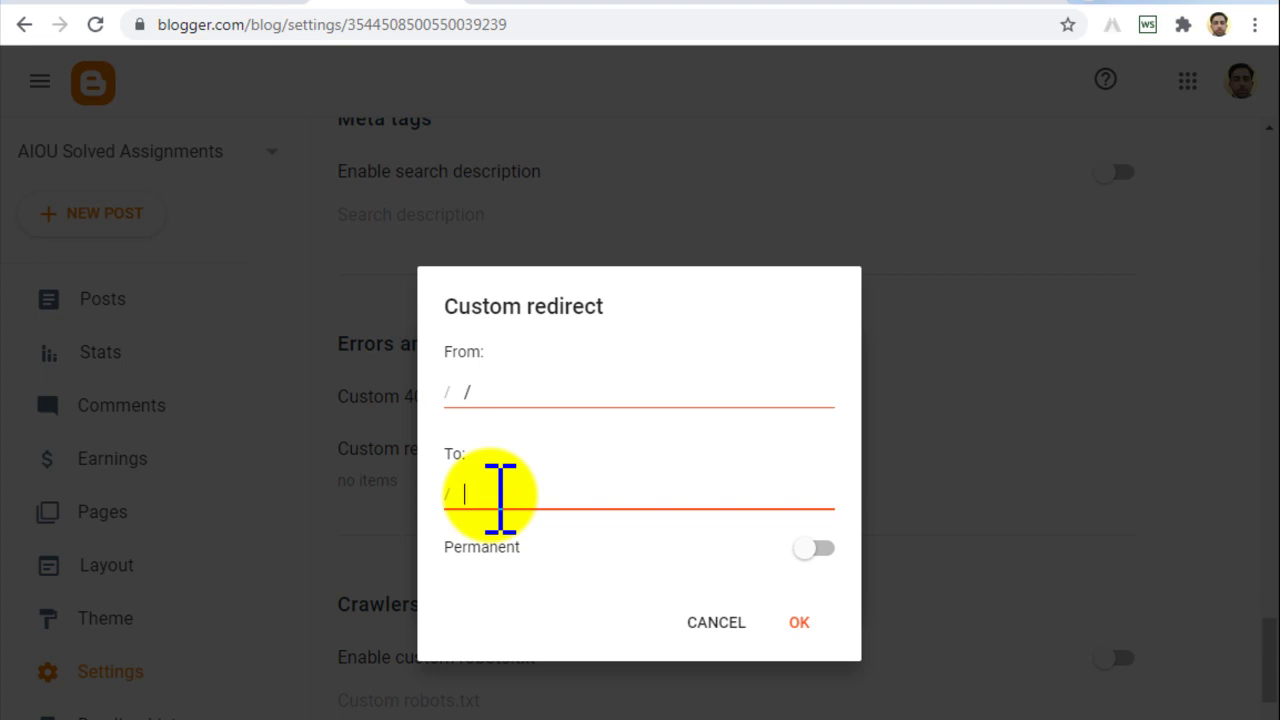
Step: Leave the open post editor, discarding its unsaved changes, and open the published Home Page from Blogger's page list in a new tab
left_click(668, 10)
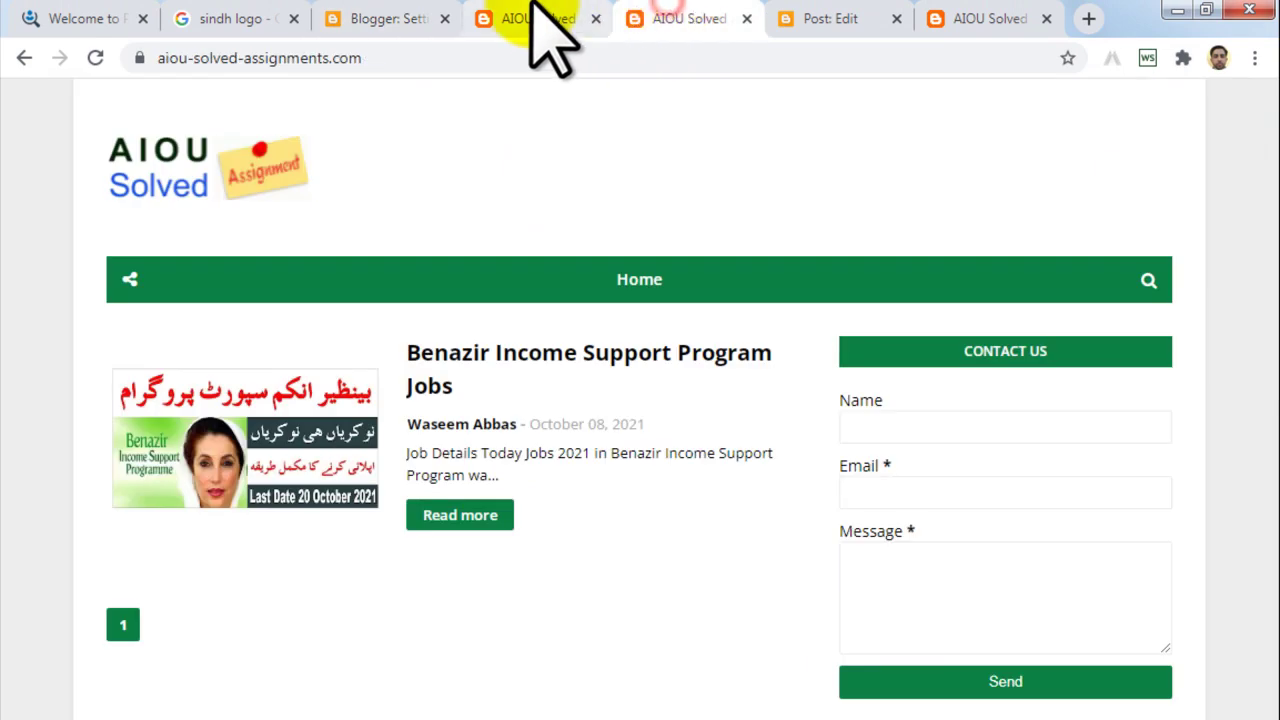
left_click(835, 22)
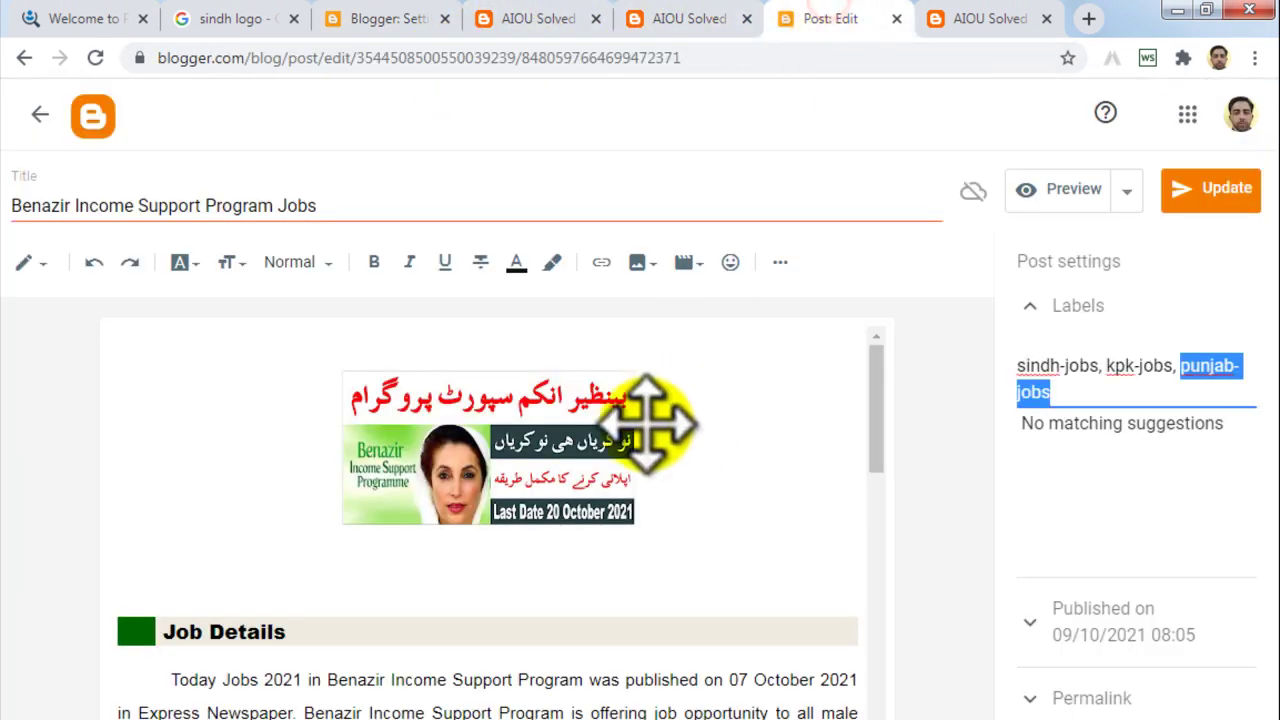
left_click(40, 114)
left_click(750, 173)
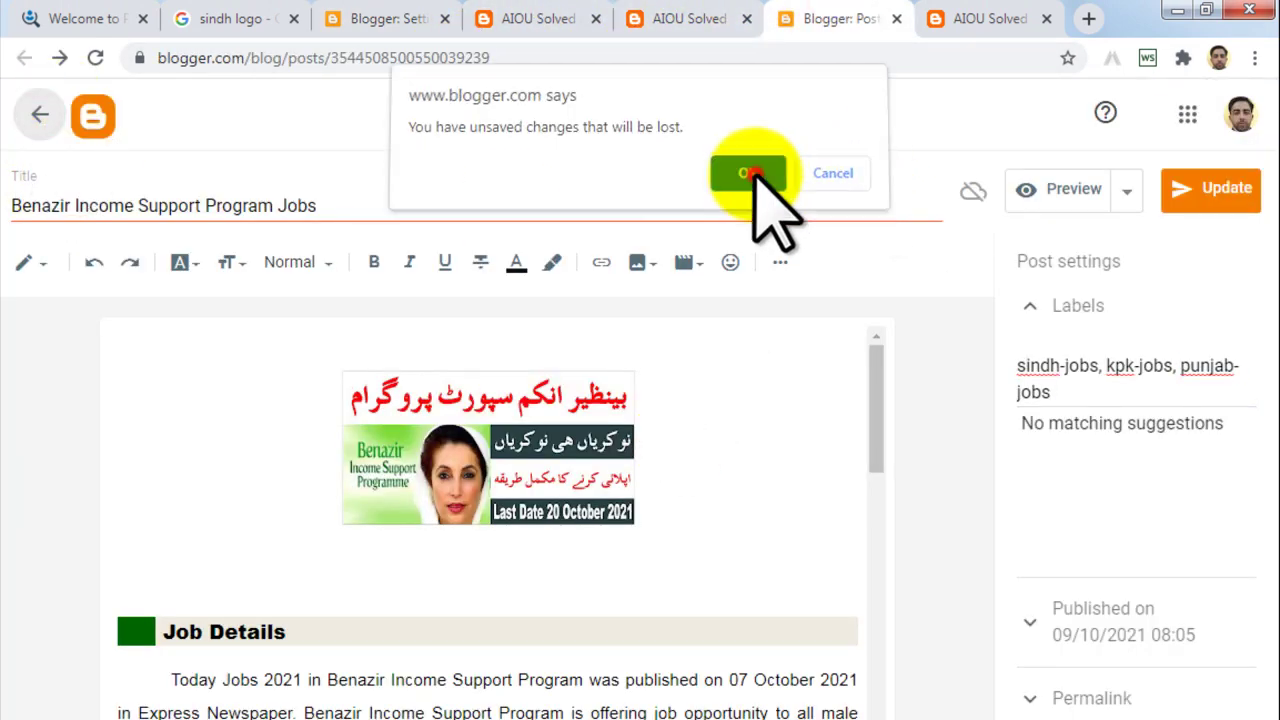
left_click(100, 545)
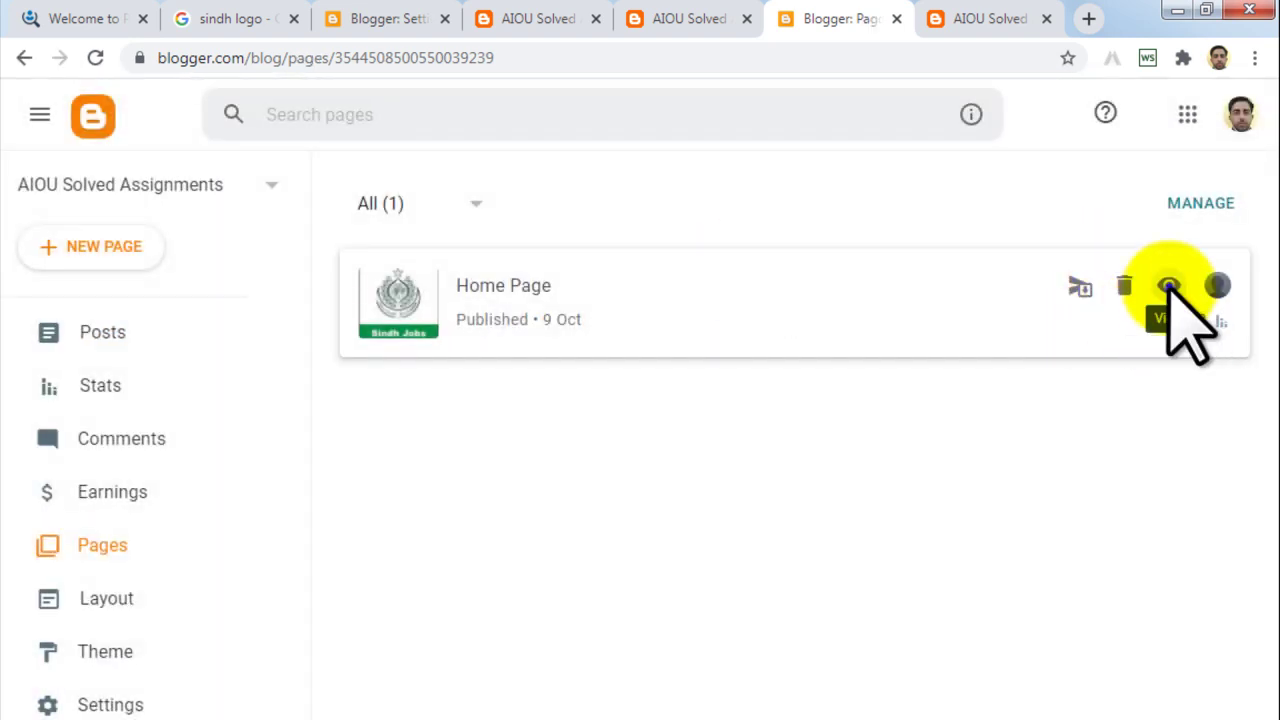
right_click(1168, 288)
left_click(1063, 306)
left_click(838, 18)
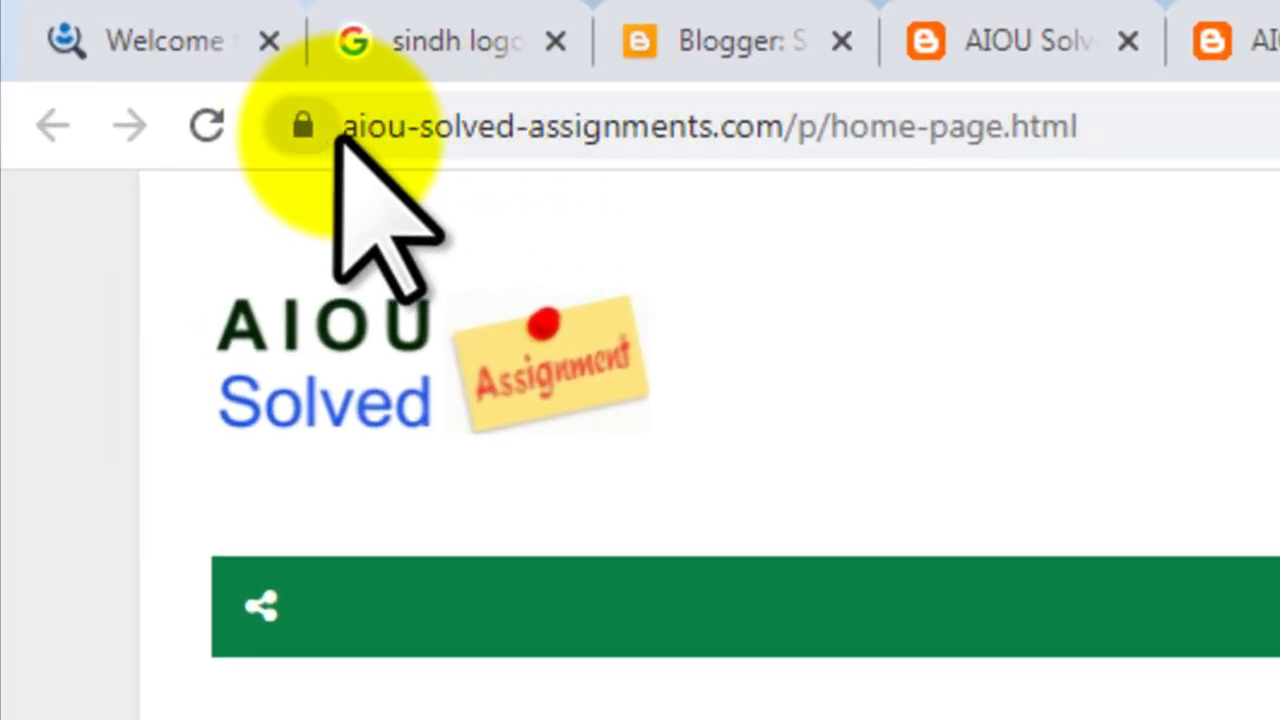
Step: Copy only the "p/home-page.html" part of the Home Page's web address
left_click_drag(337, 128, 880, 125)
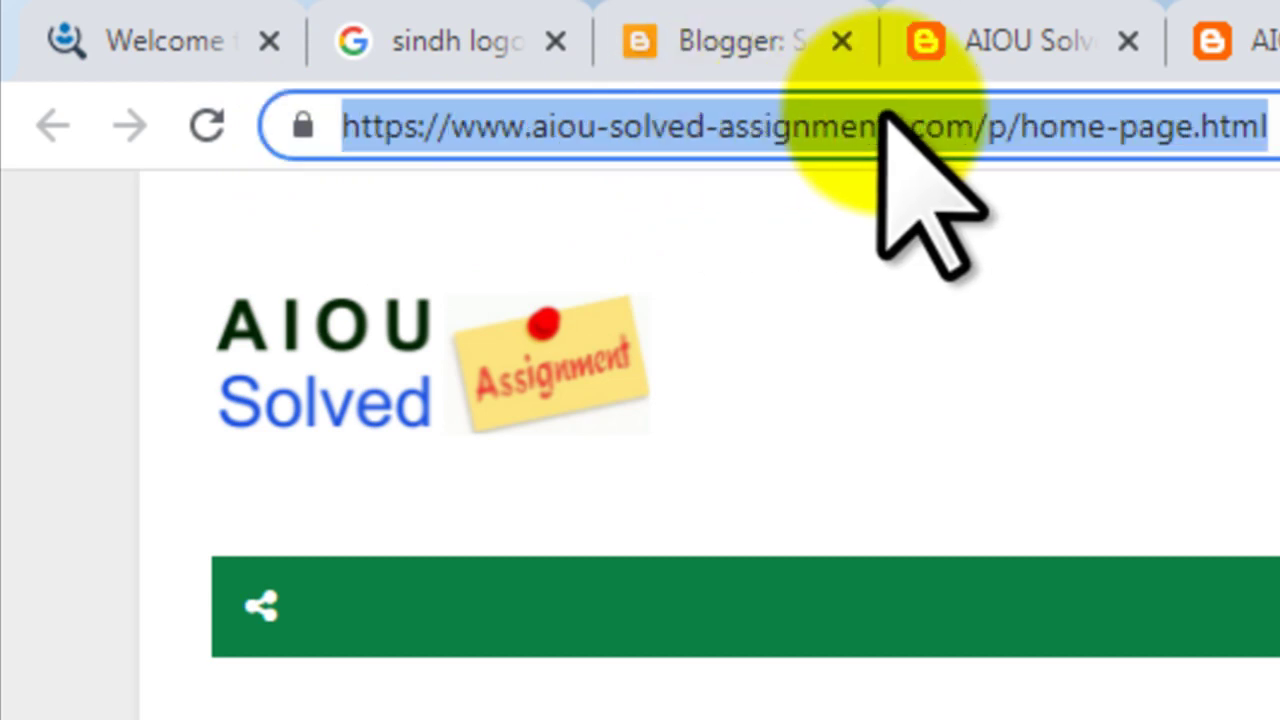
left_click(1034, 127)
left_click_drag(998, 128, 1266, 128)
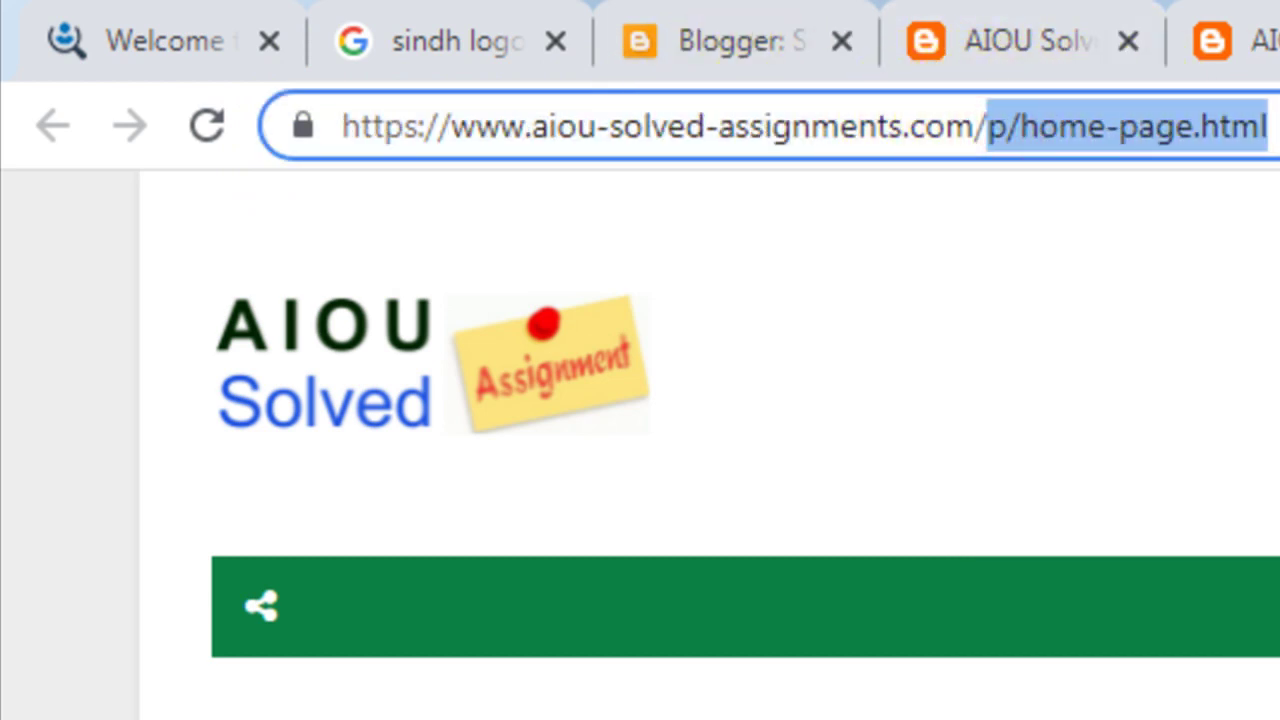
key("End")
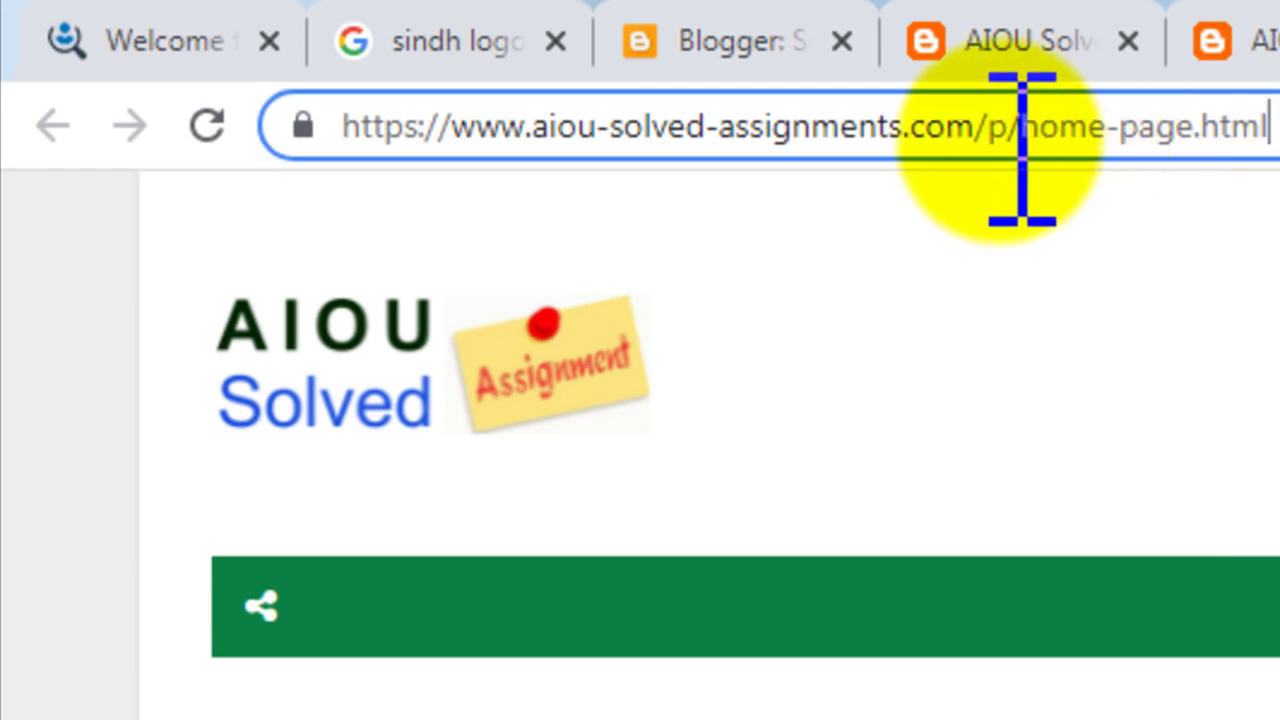
left_click_drag(986, 128, 1270, 150)
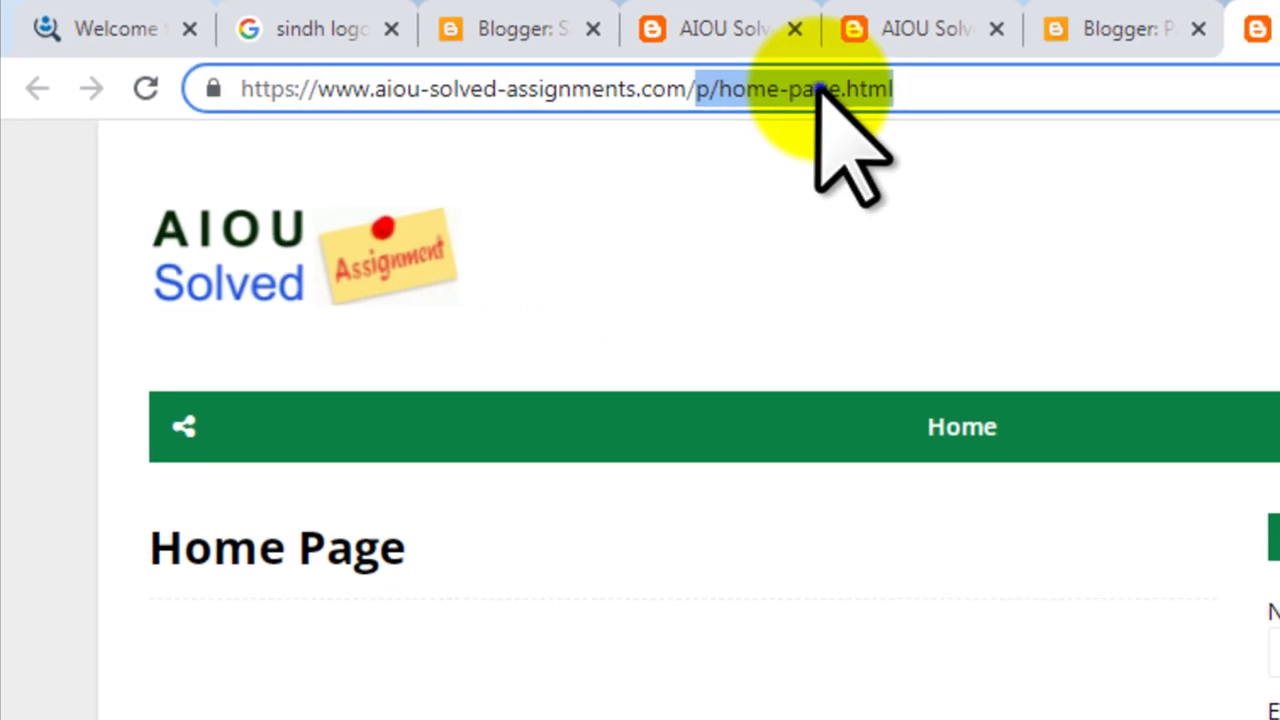
right_click(818, 90)
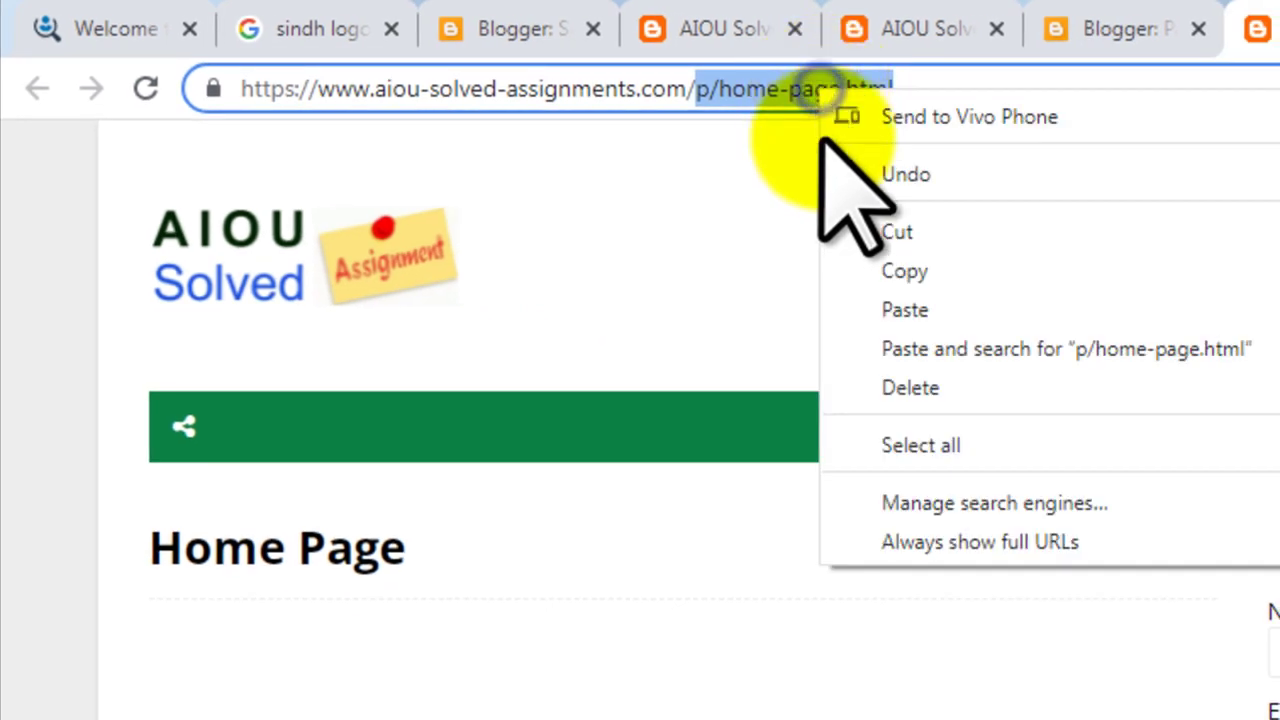
left_click(915, 266)
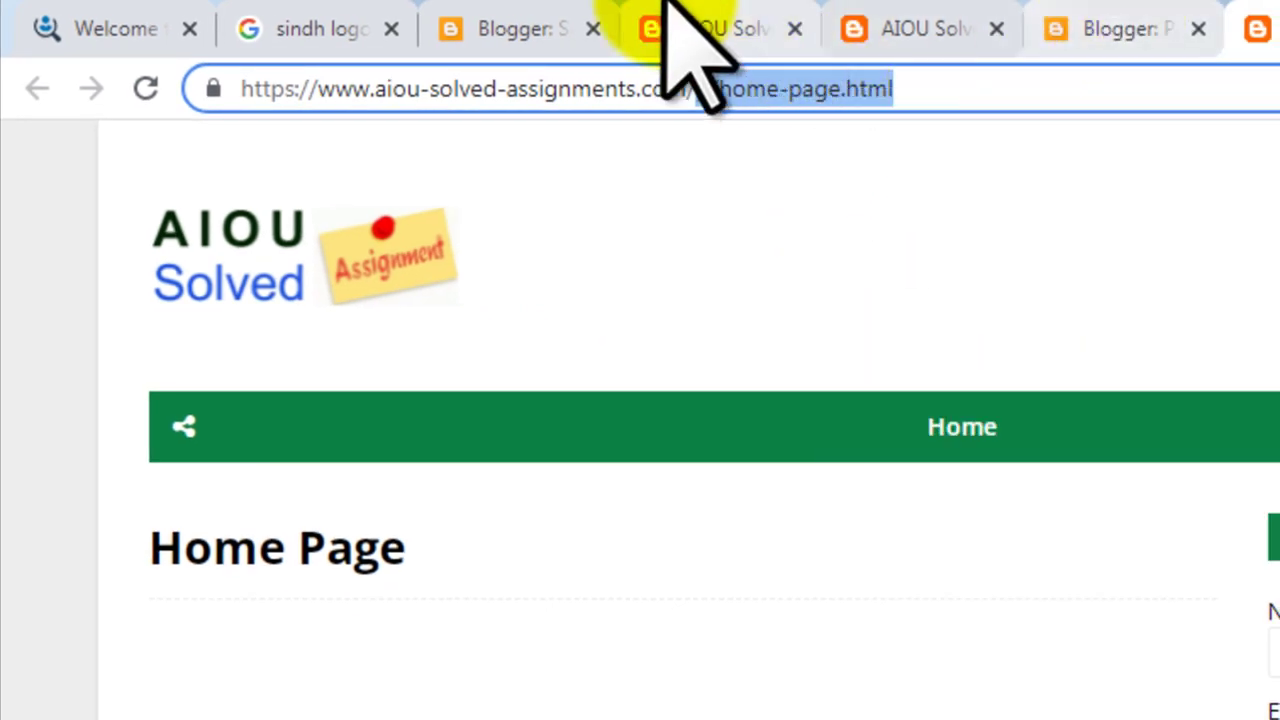
Step: Return to the blog settings, paste "p/home-page.html" as the redirect's To path and review both paths
left_click(555, 29)
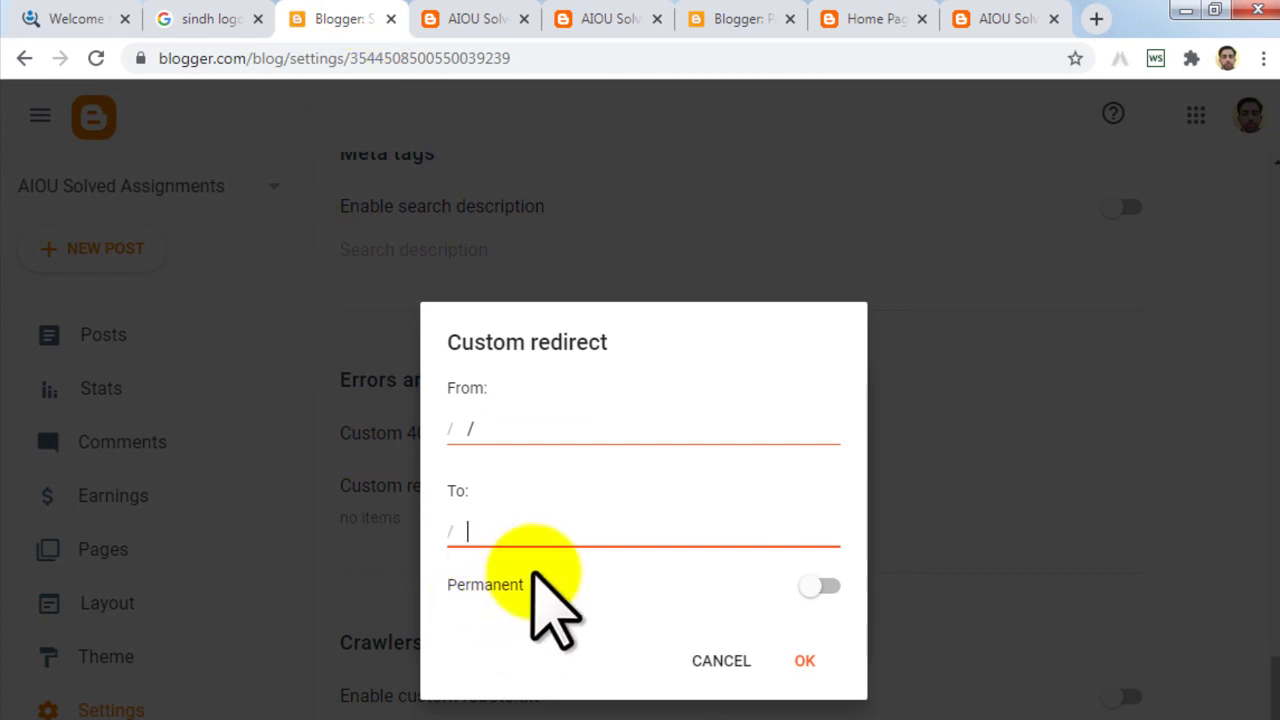
key("ctrl+v")
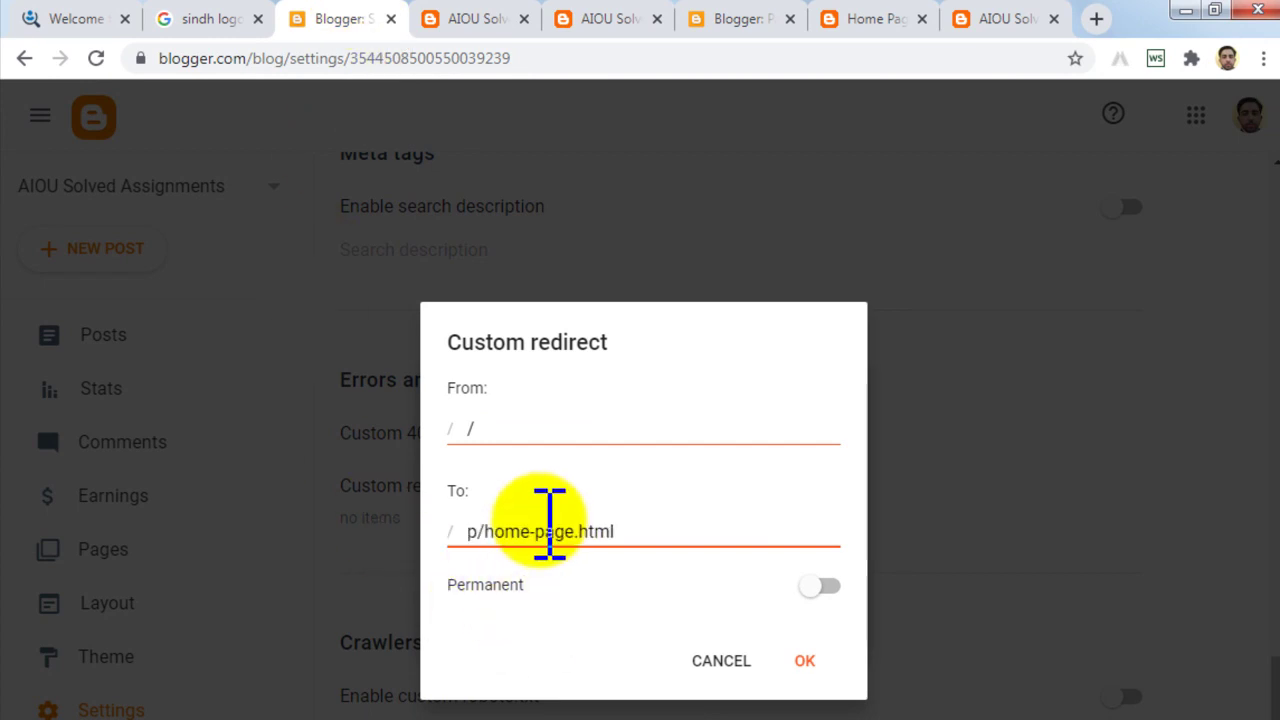
key("Home")
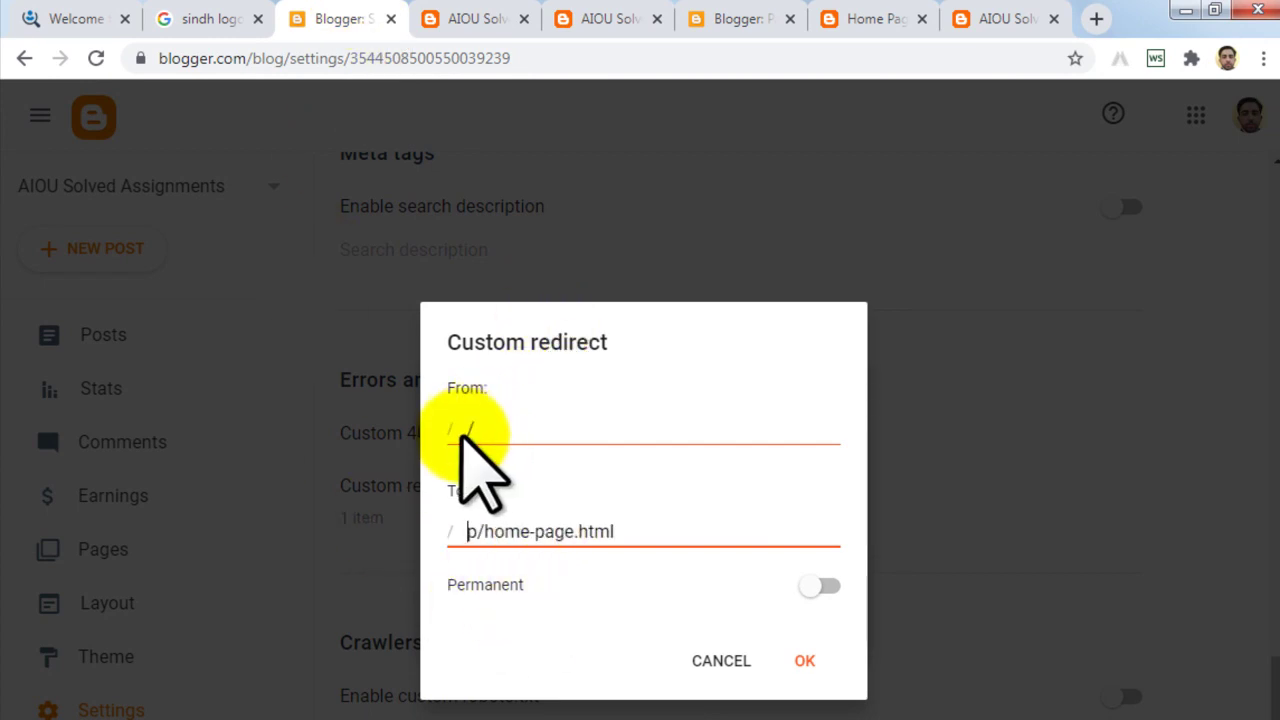
double_click(472, 430)
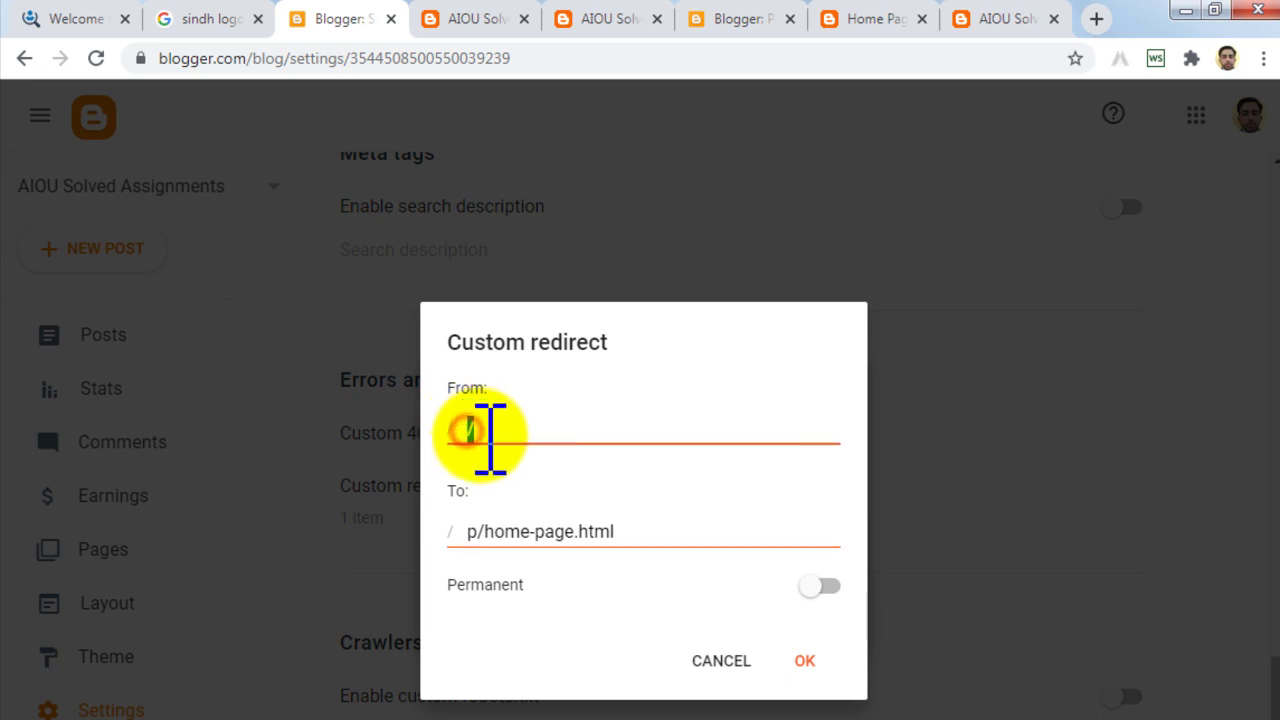
left_click(458, 531)
left_click_drag(633, 531, 470, 531)
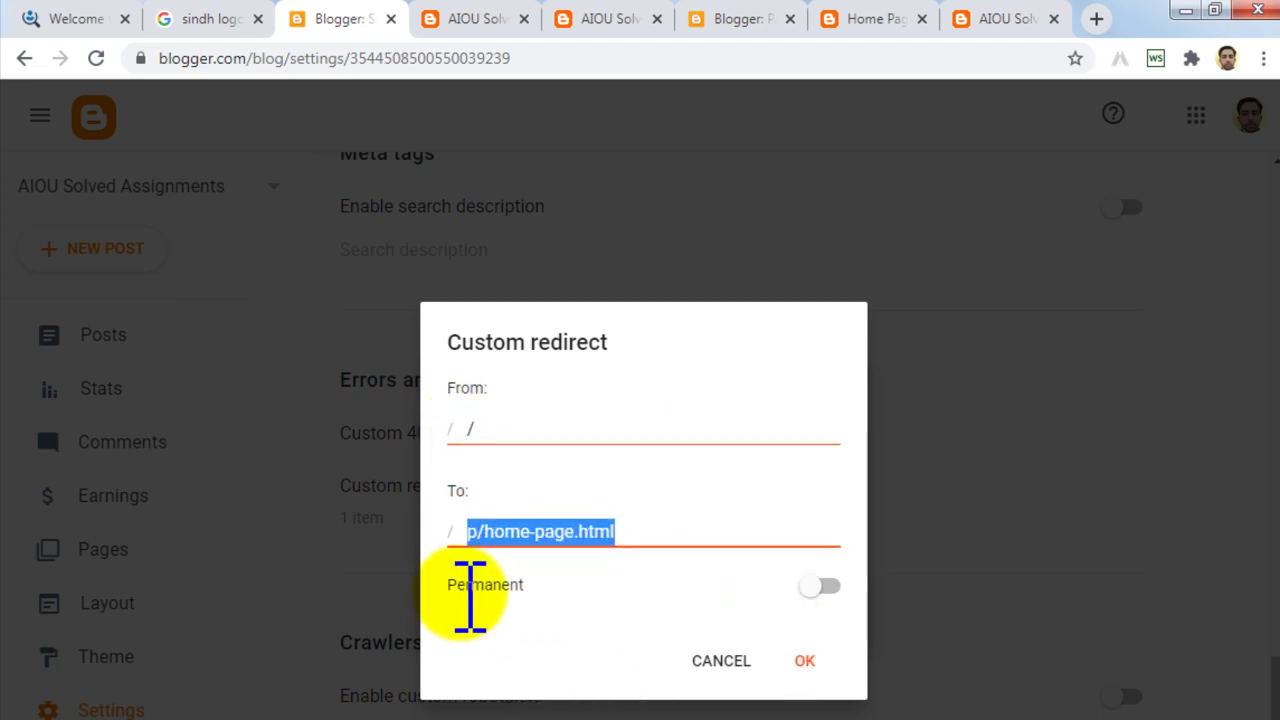
Step: Make the custom redirect permanent and confirm the entry
left_click_drag(446, 585, 510, 586)
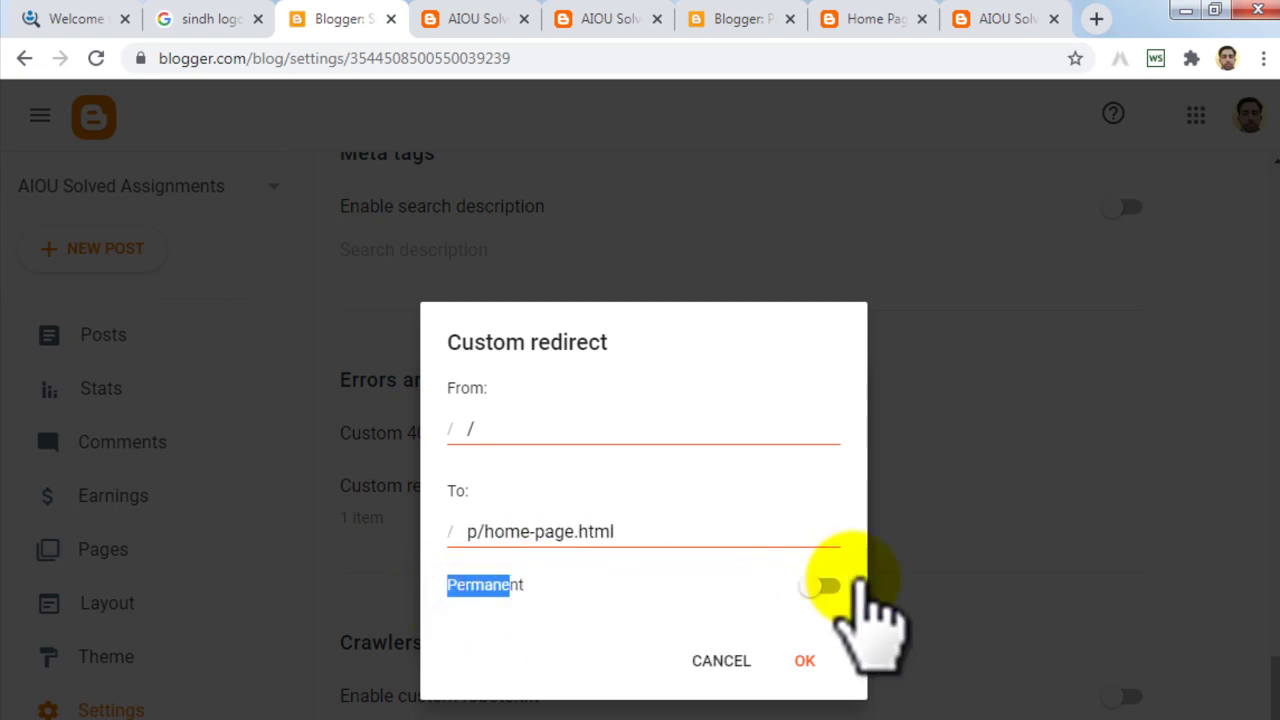
left_click(828, 582)
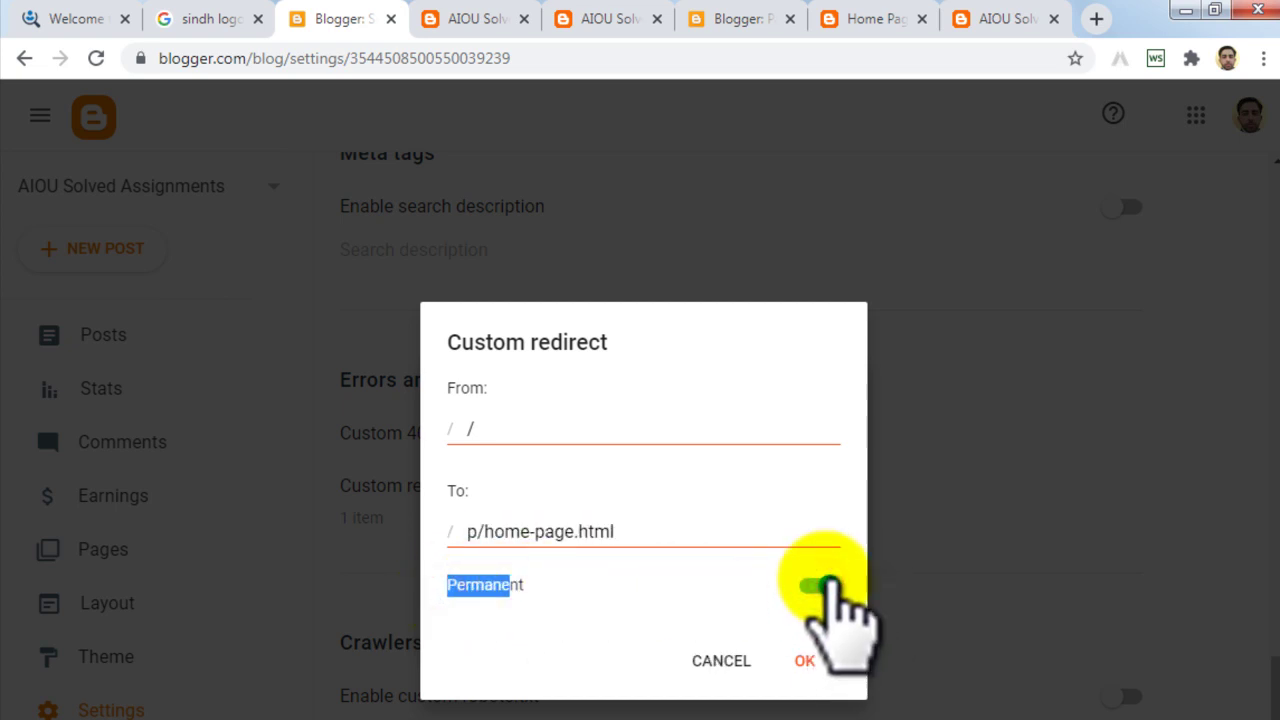
left_click(806, 662)
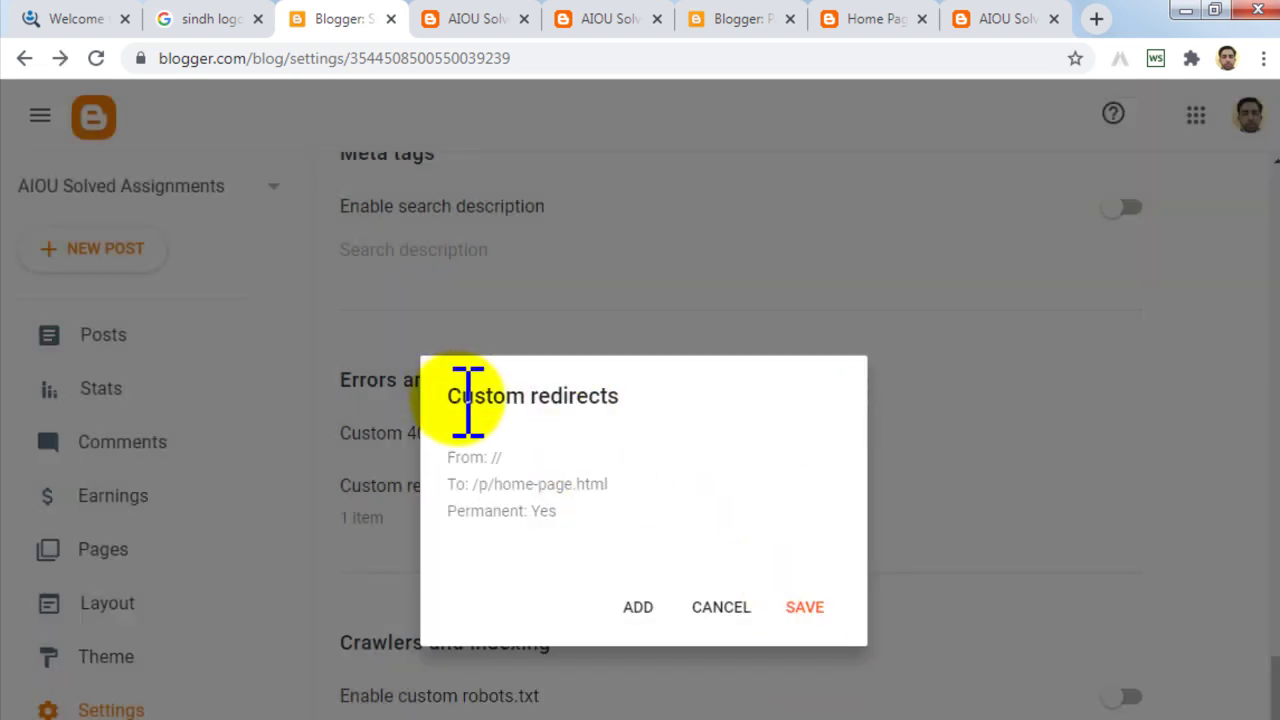
Step: Review the new redirect entry's details once more and save the custom redirects
left_click(480, 465)
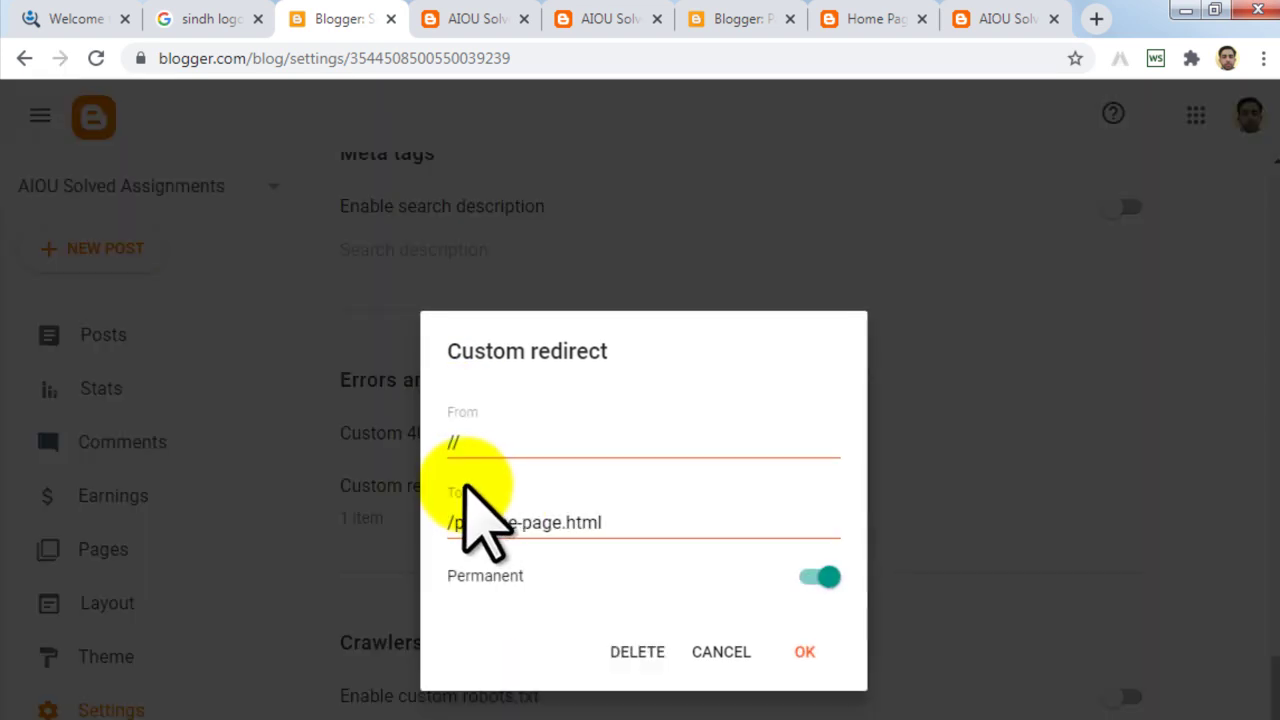
left_click(805, 651)
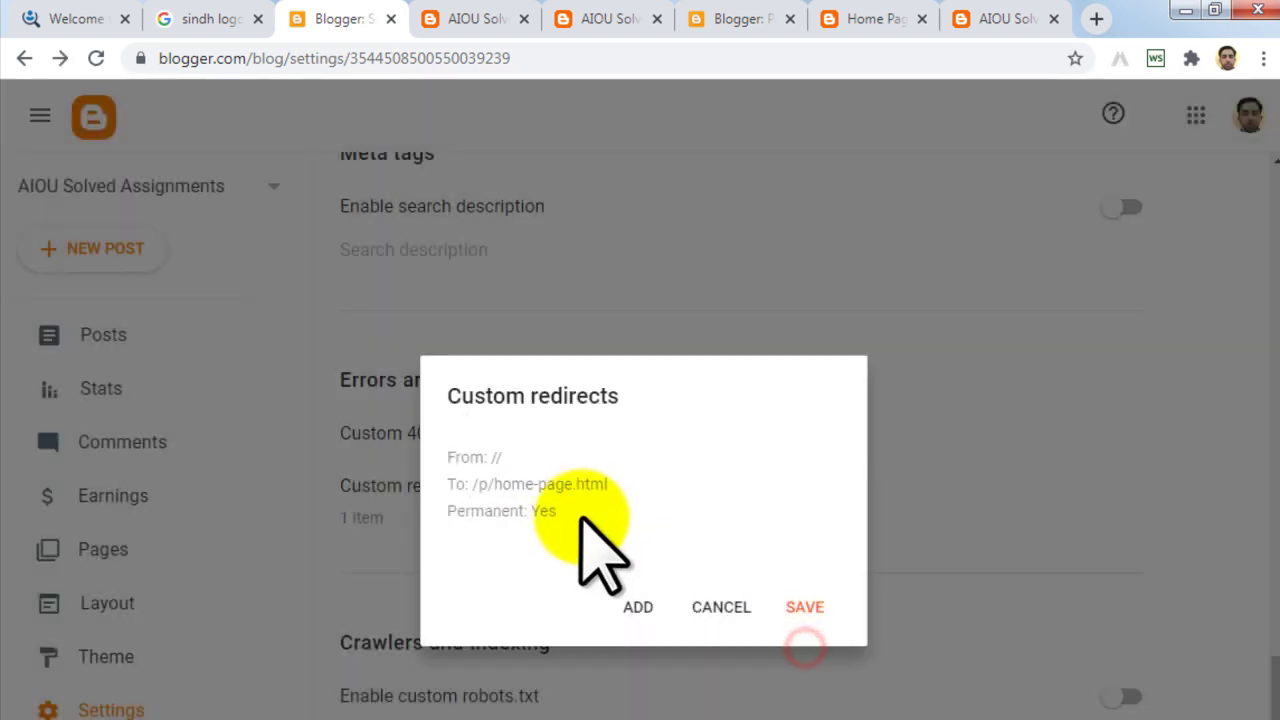
left_click(810, 605)
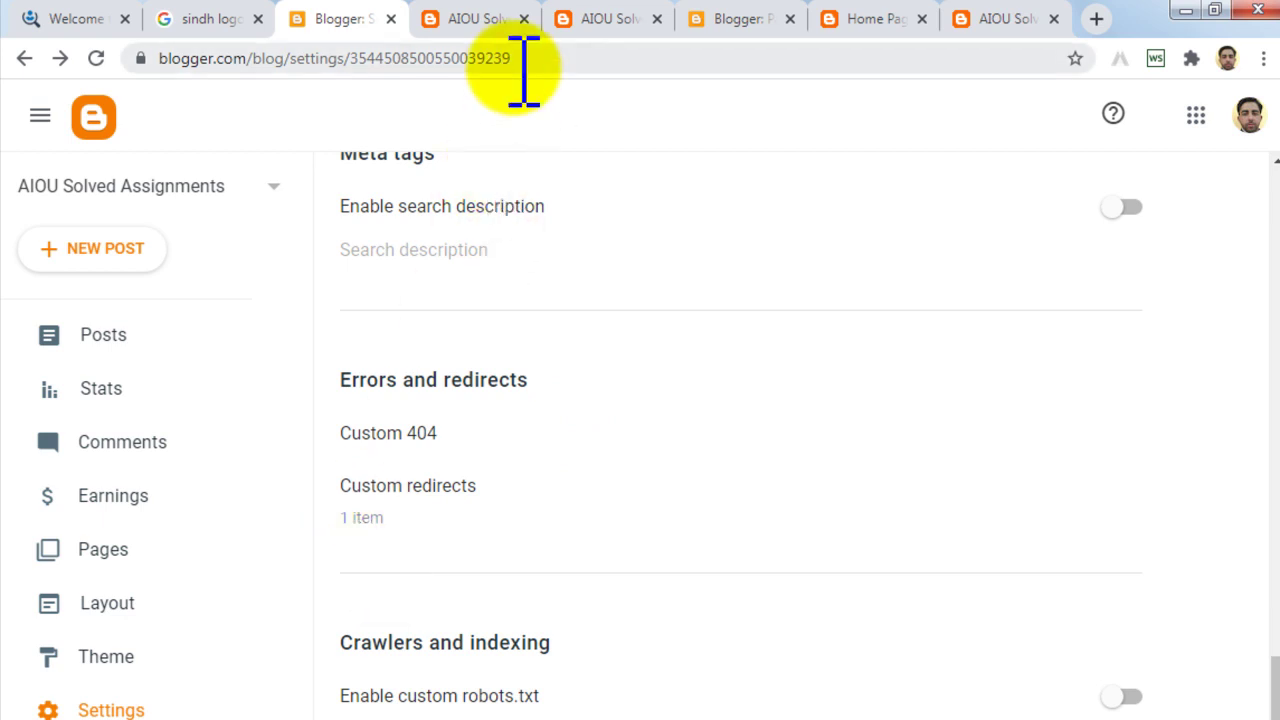
Step: Test the redirect by opening the site's main page through the site logo on the kpk-jobs label page and loading it again
left_click(474, 26)
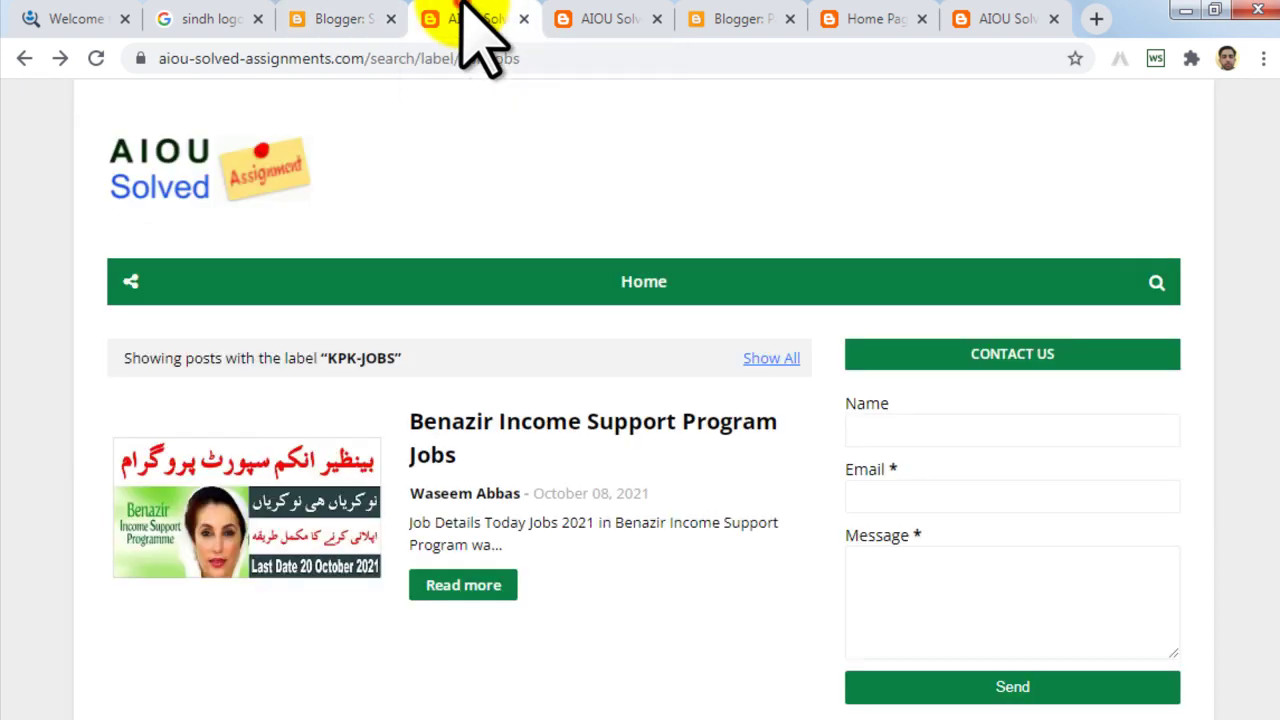
left_click(152, 160)
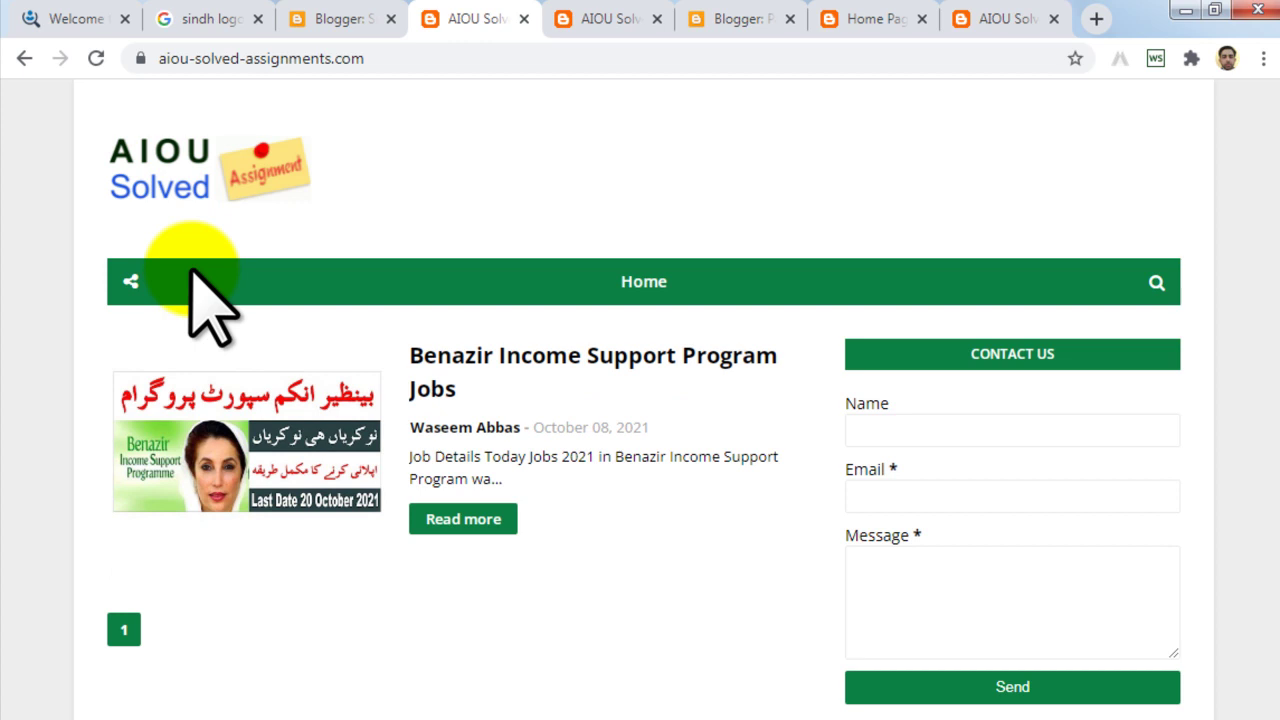
left_click(170, 182)
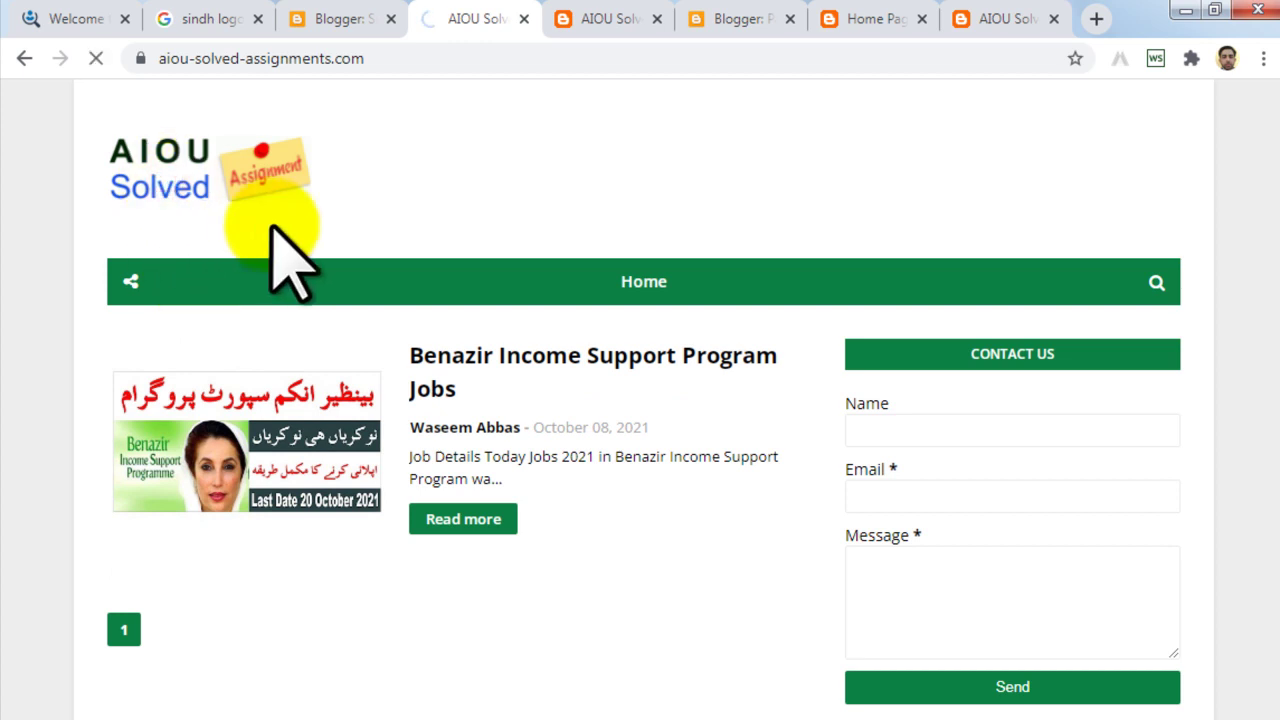
Step: Reopen the existing custom redirect in the blog settings, correct its From path to "/", and save the custom redirects
left_click(346, 22)
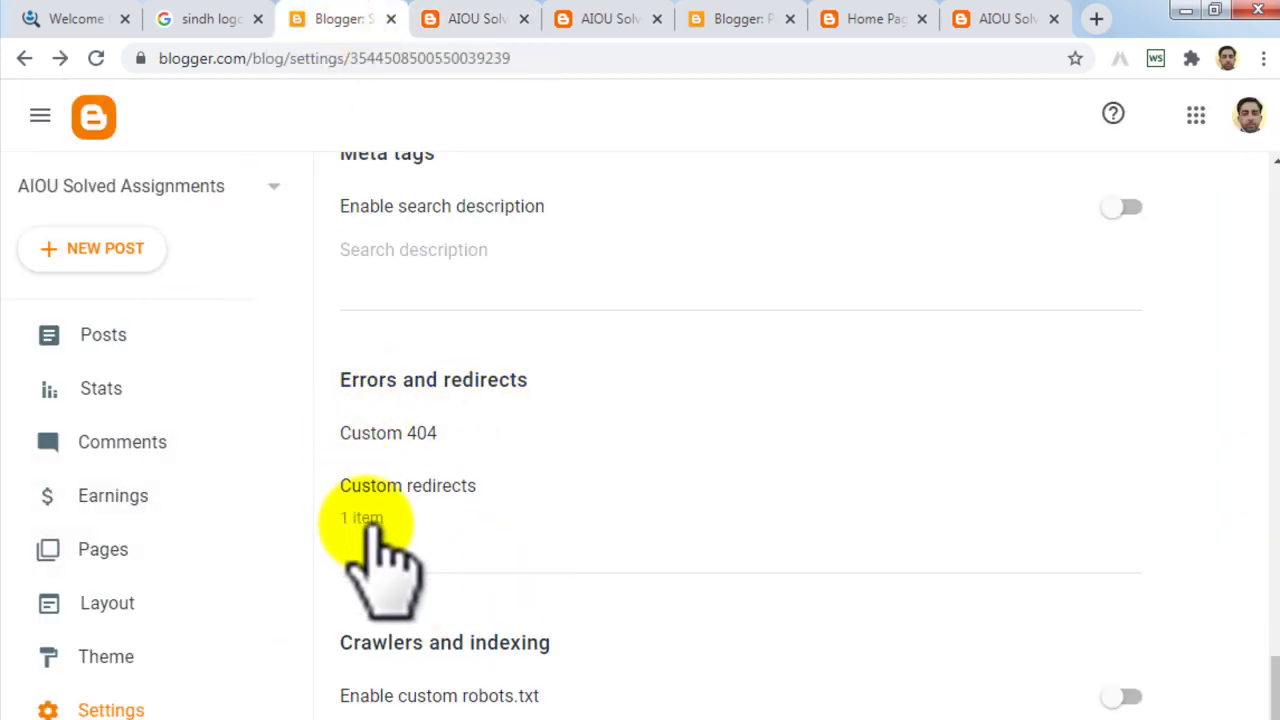
left_click(366, 519)
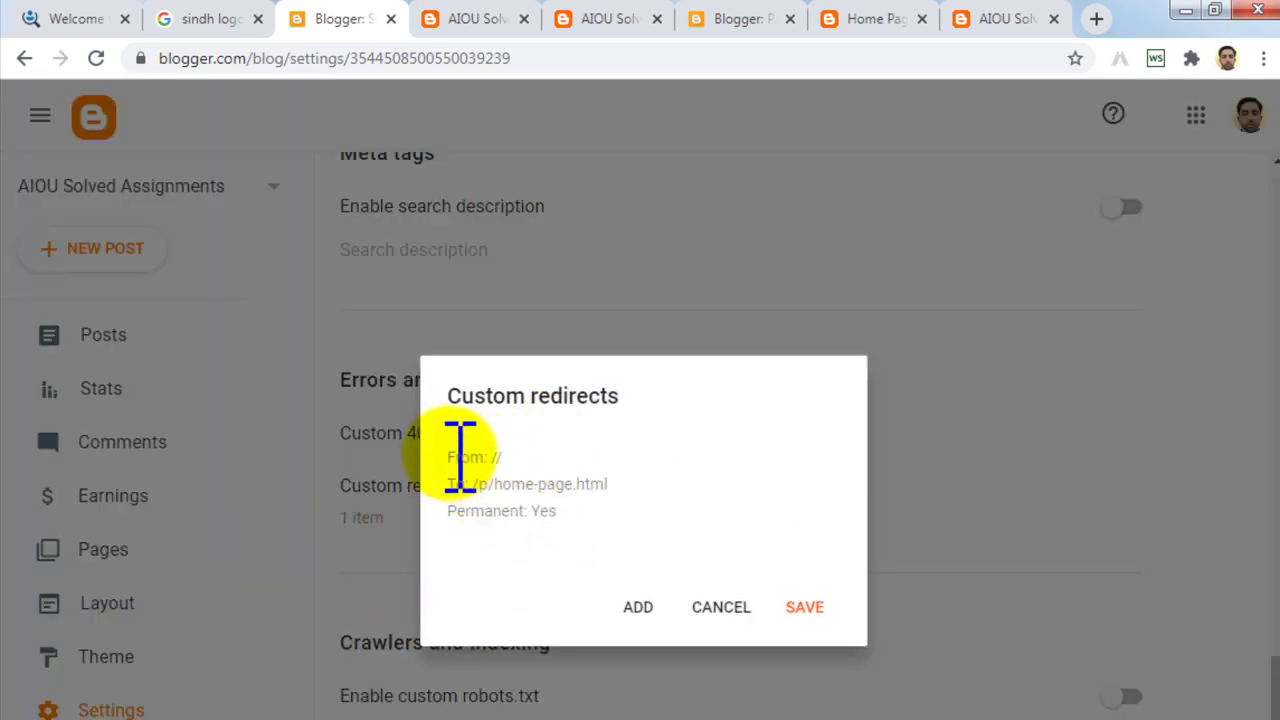
left_click(497, 458)
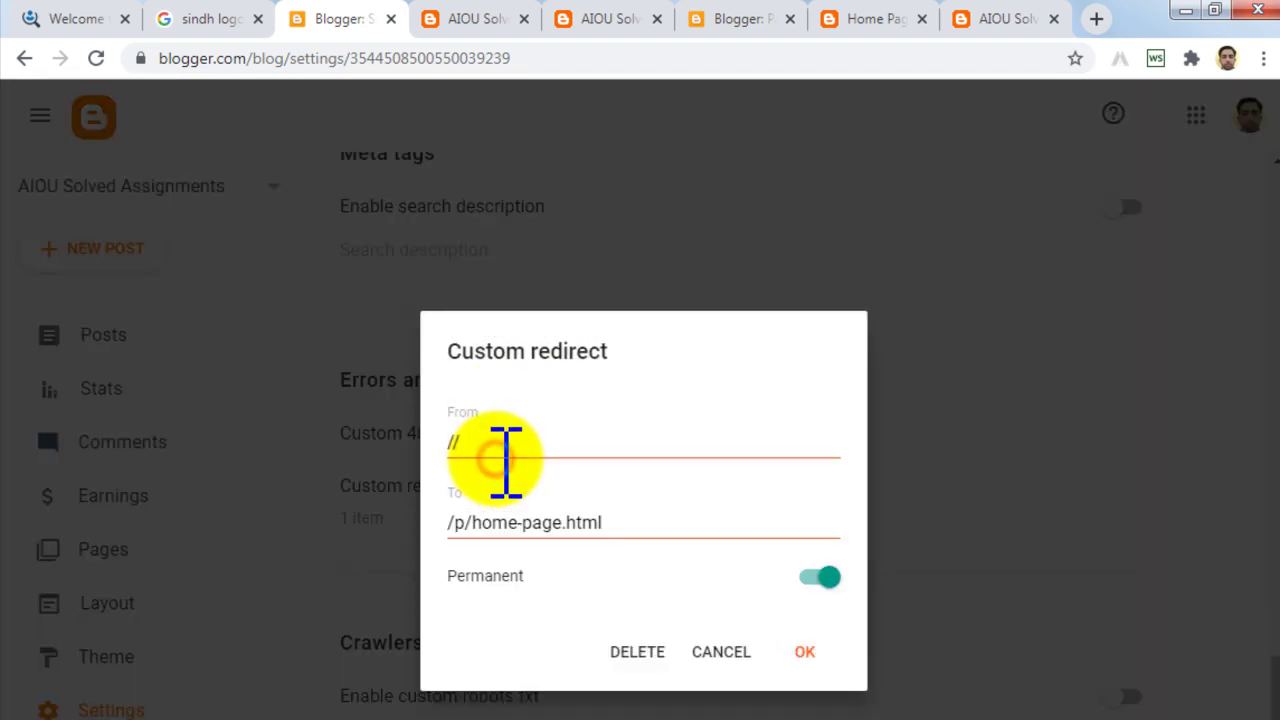
left_click(499, 450)
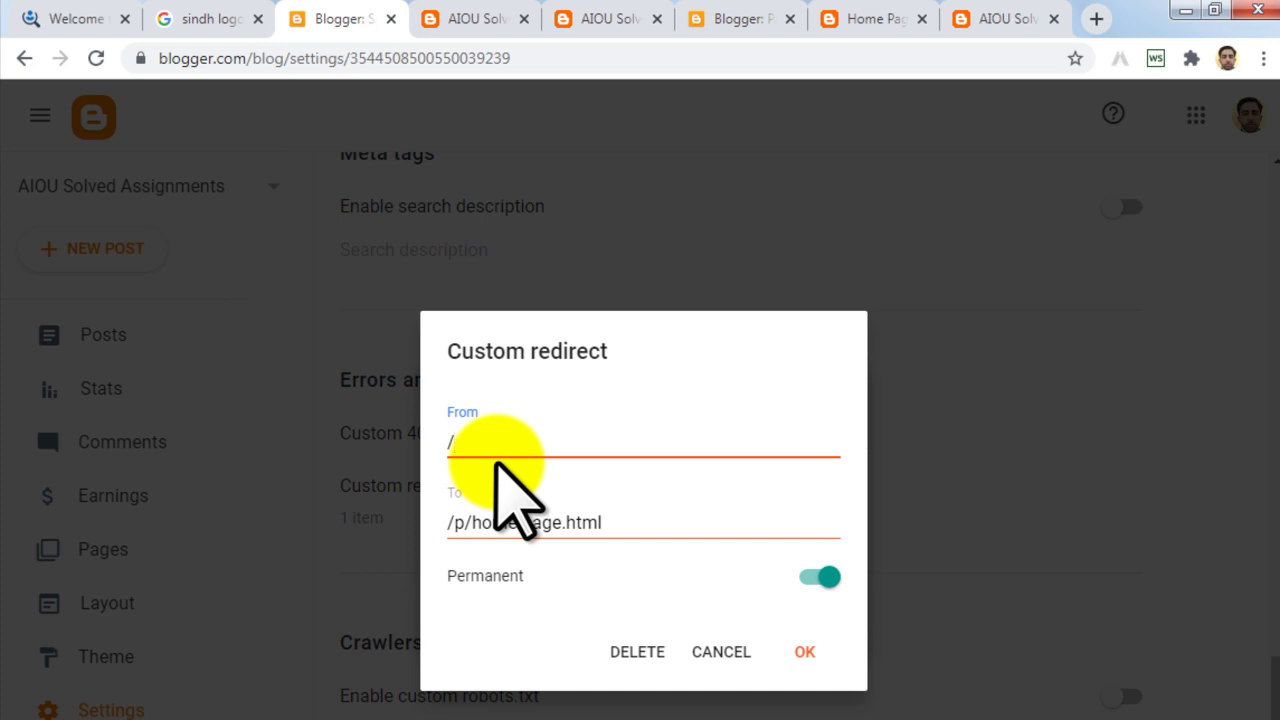
left_click(805, 652)
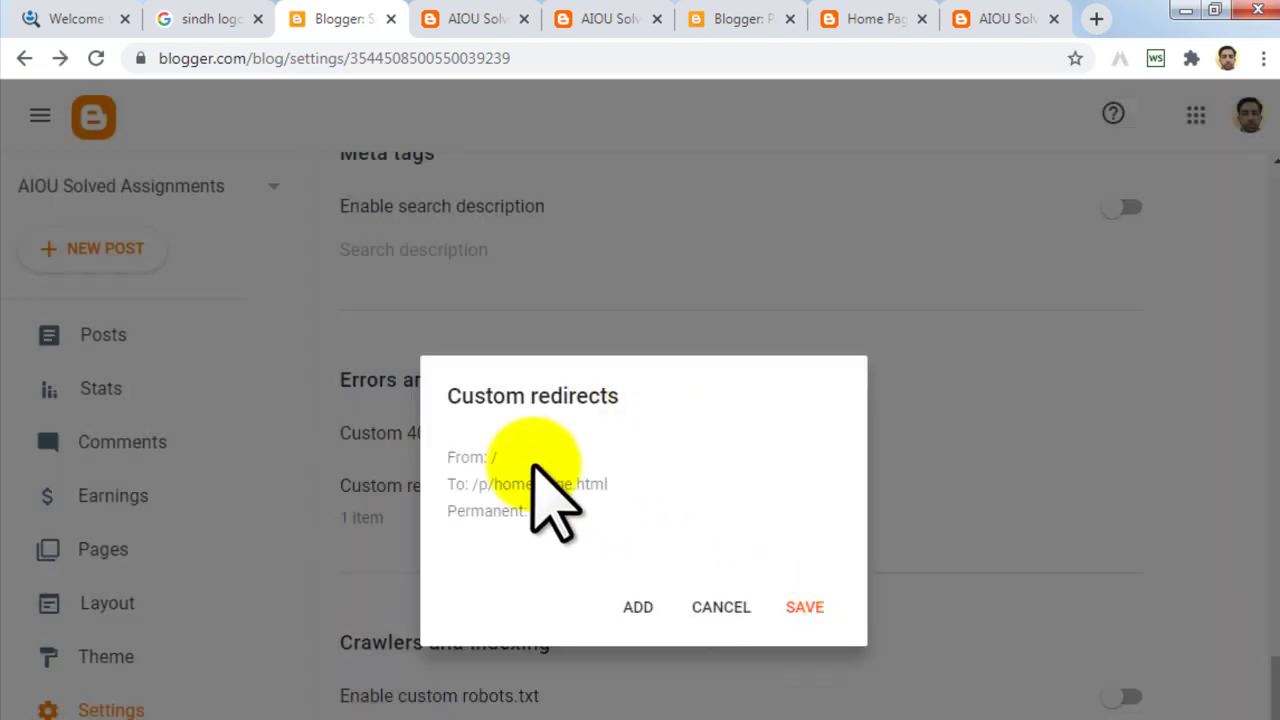
left_click(812, 605)
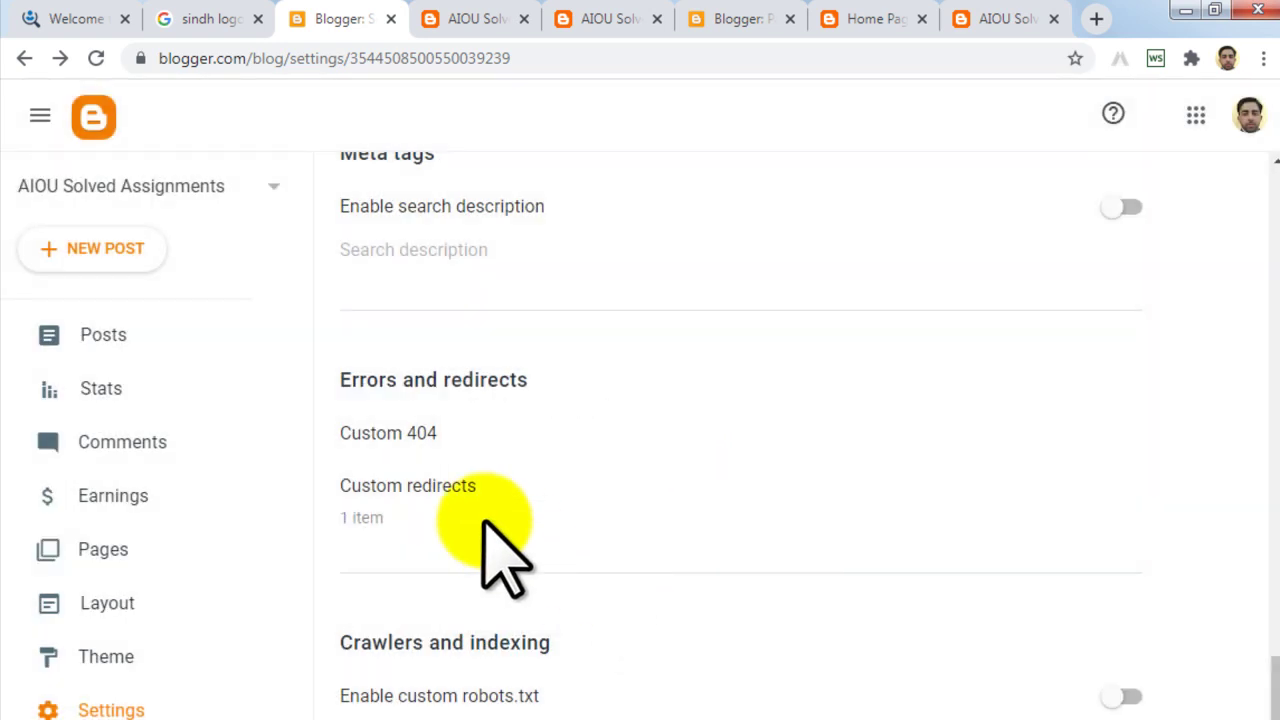
Step: Retest the redirect from the site logo, open the Punjab Jobs icon's link, and return to the main page through the logo
left_click(471, 22)
left_click(178, 190)
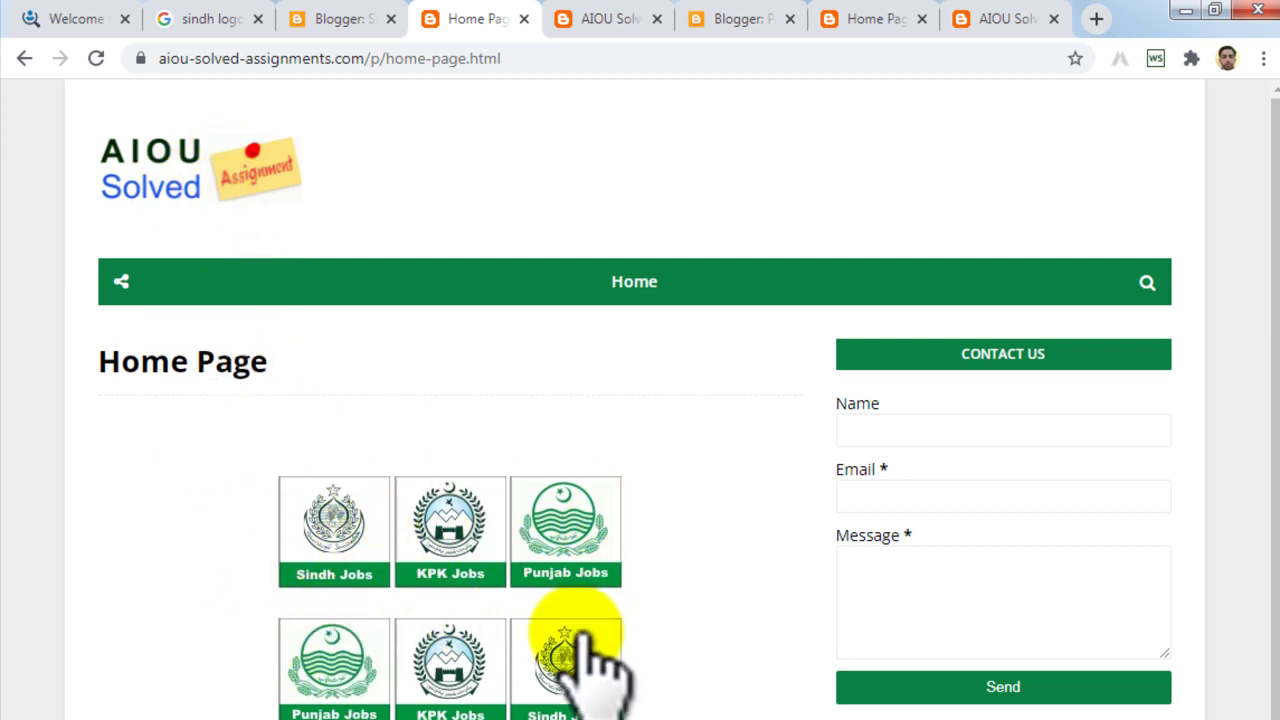
left_click(583, 532)
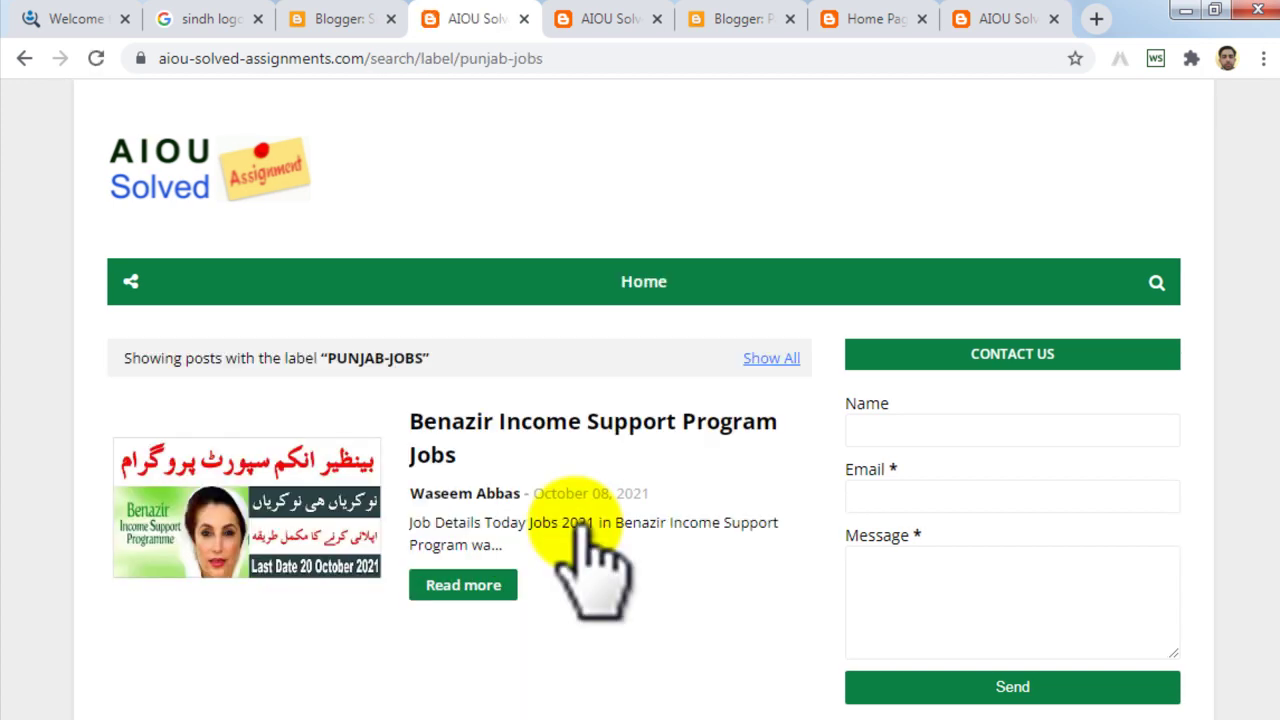
left_click(175, 165)
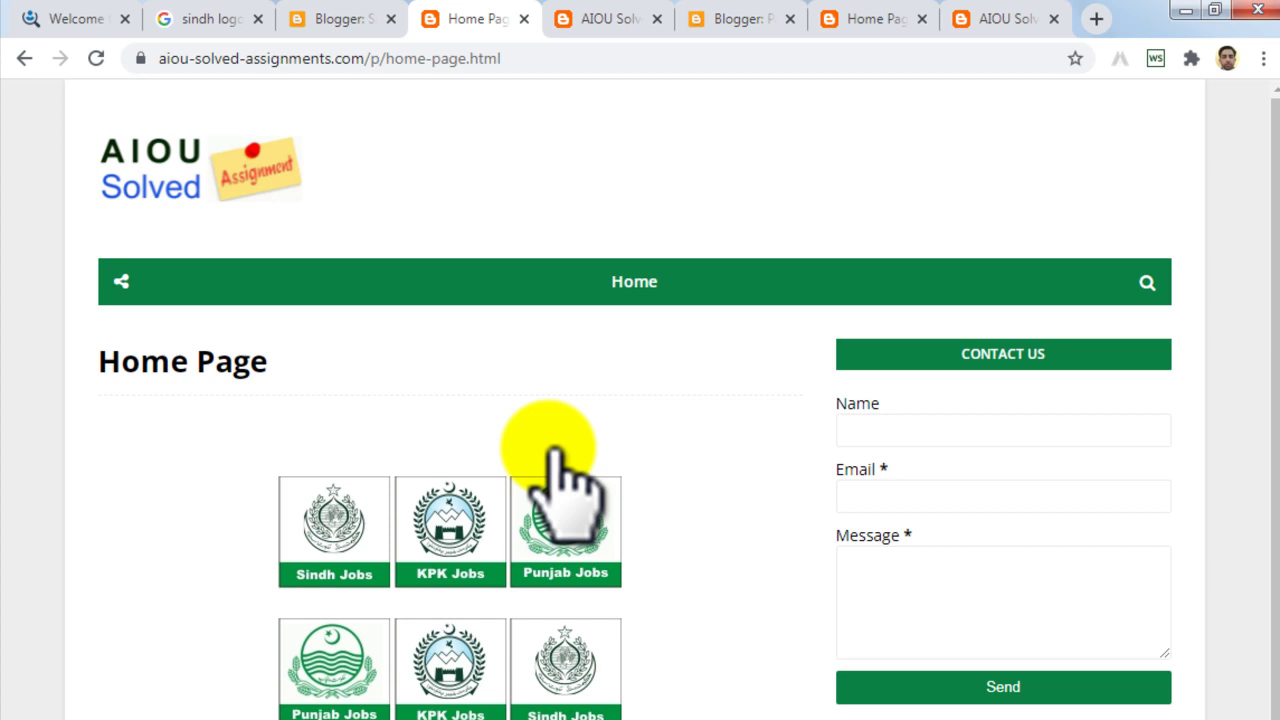
Step: Copy the full HTML code of the "Benazir Income Support Program Jobs" post and return to the post list
left_click(330, 18)
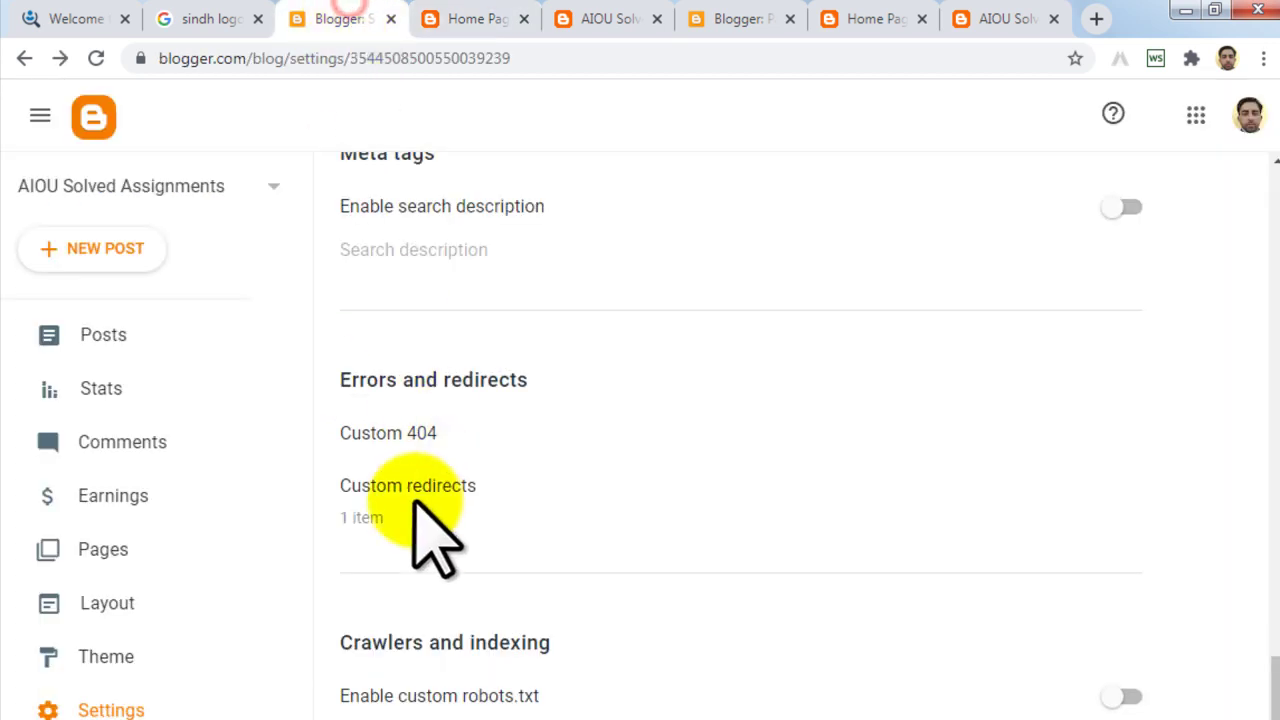
scroll(428, 500, "up", 10)
left_click(128, 335)
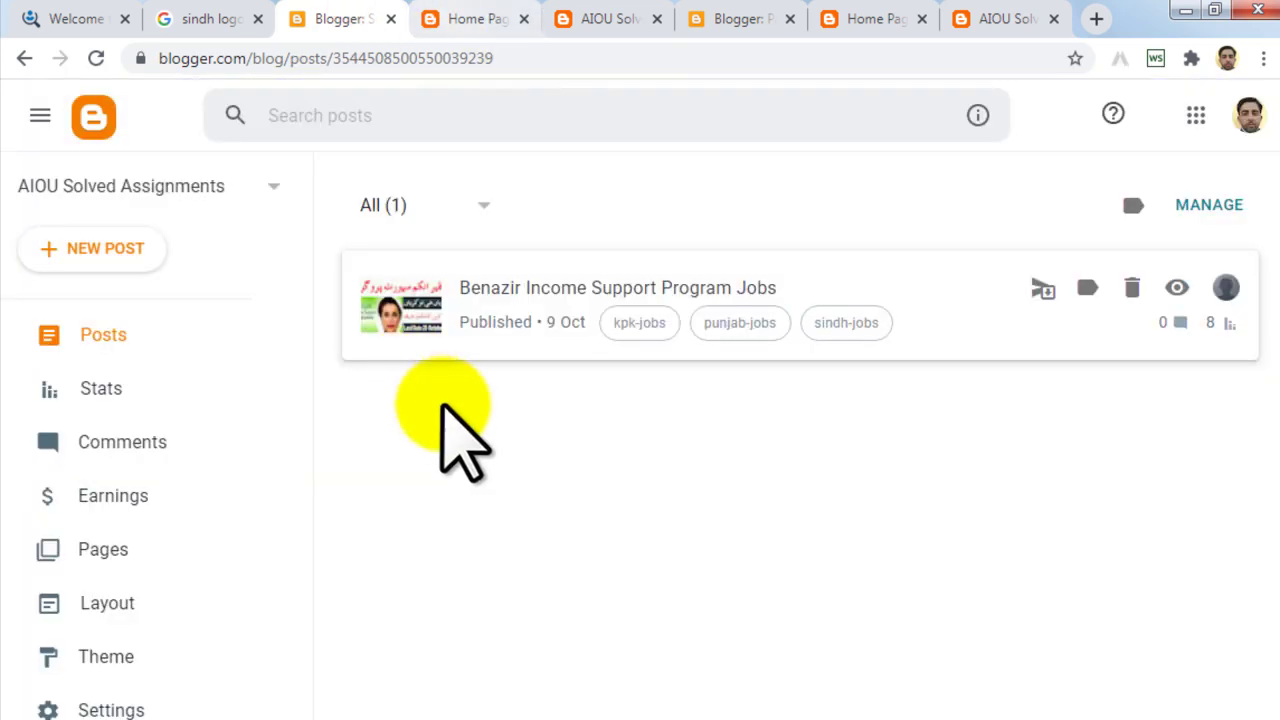
left_click(551, 290)
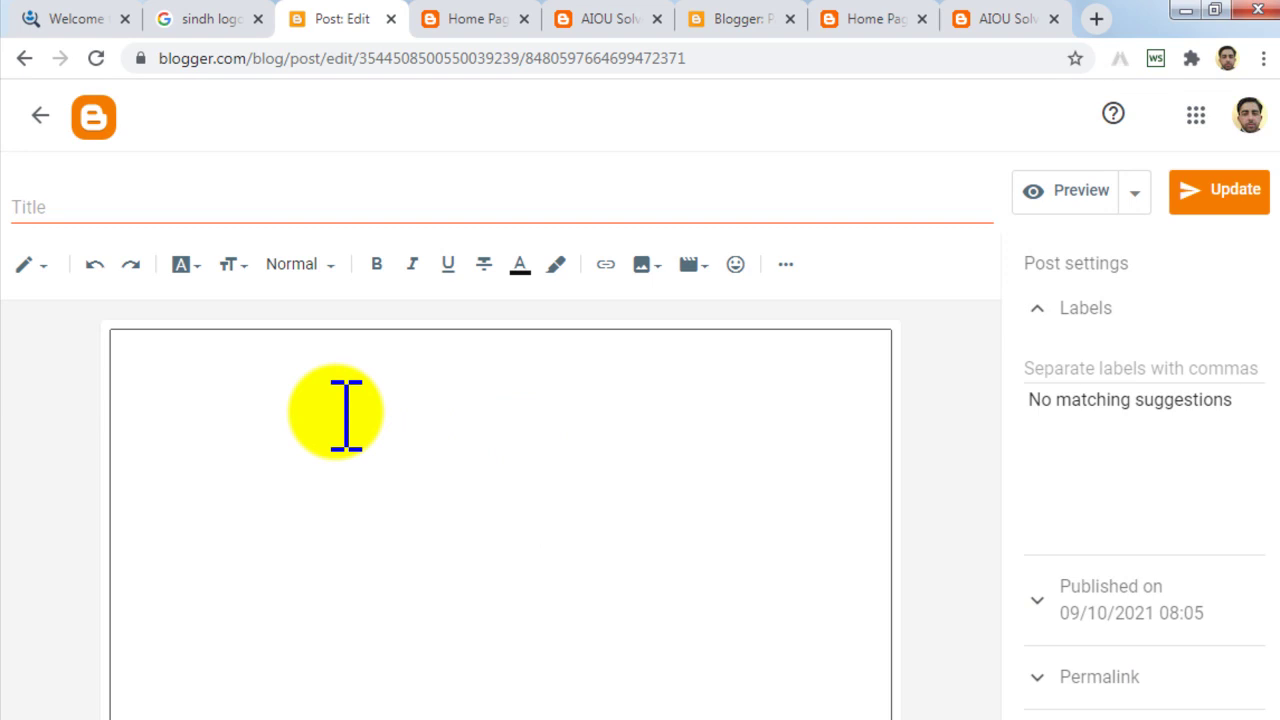
left_click(32, 264)
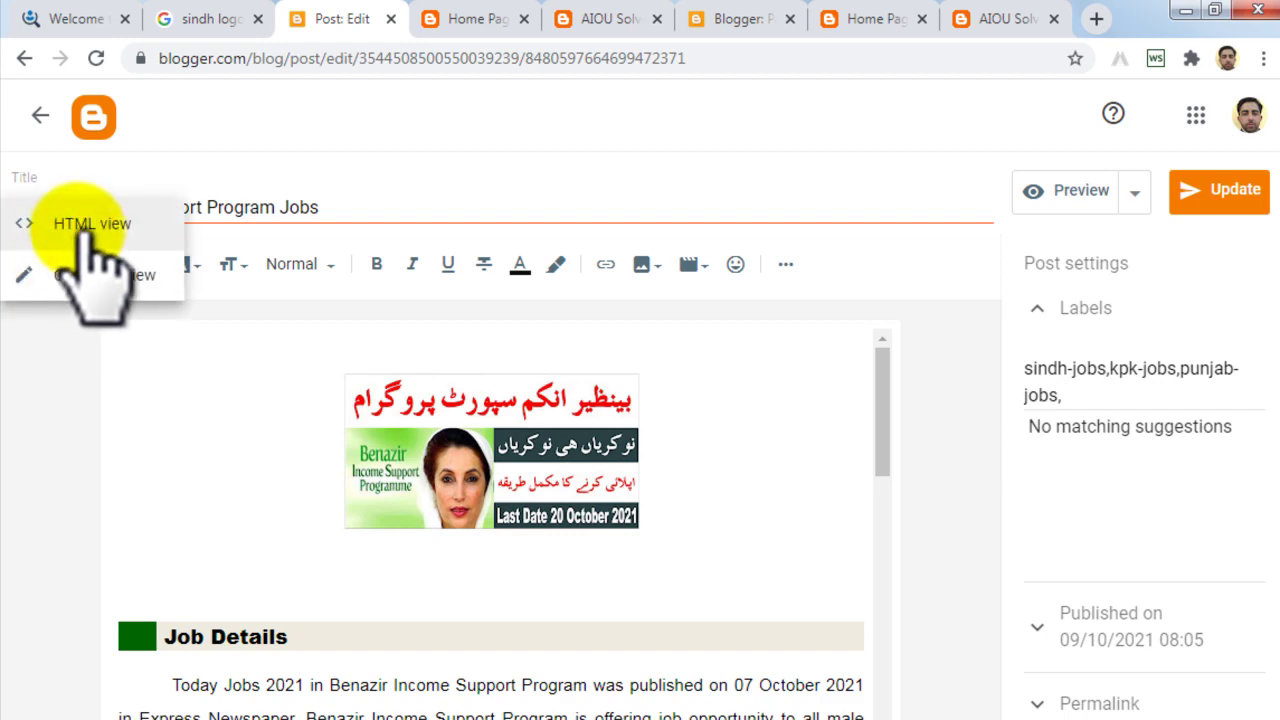
left_click(90, 224)
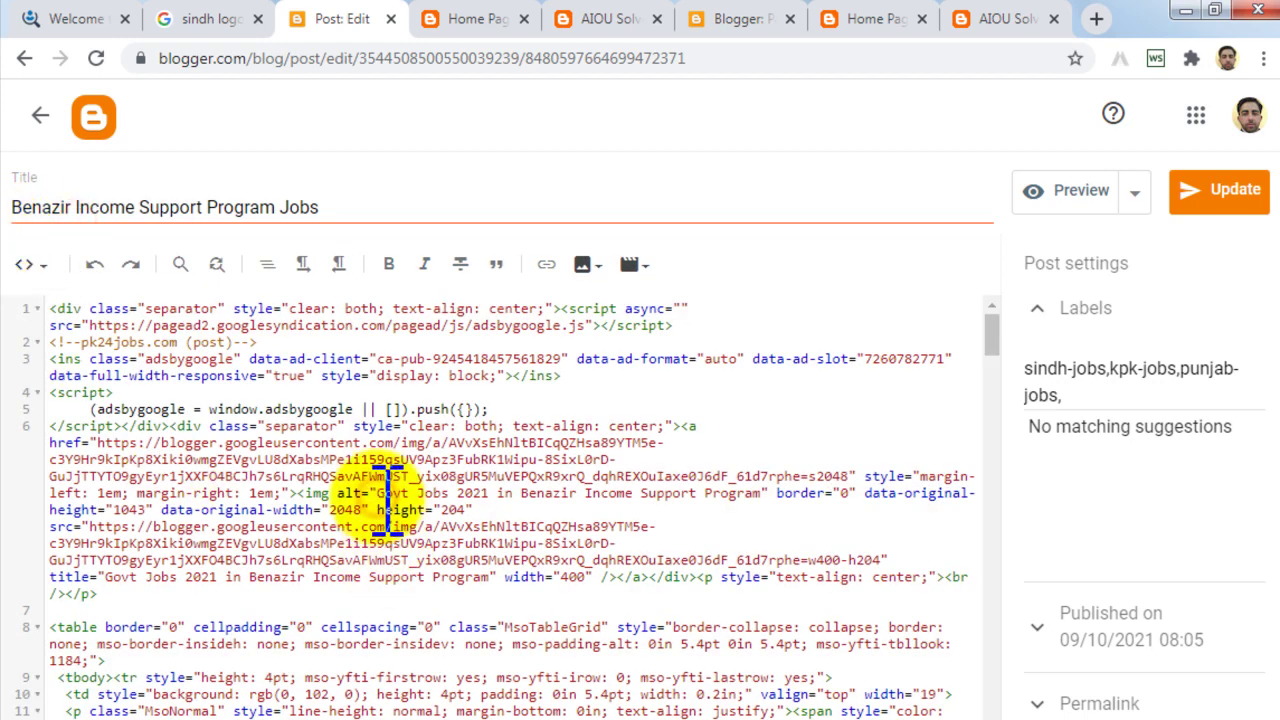
key("ctrl+a")
left_click(34, 114)
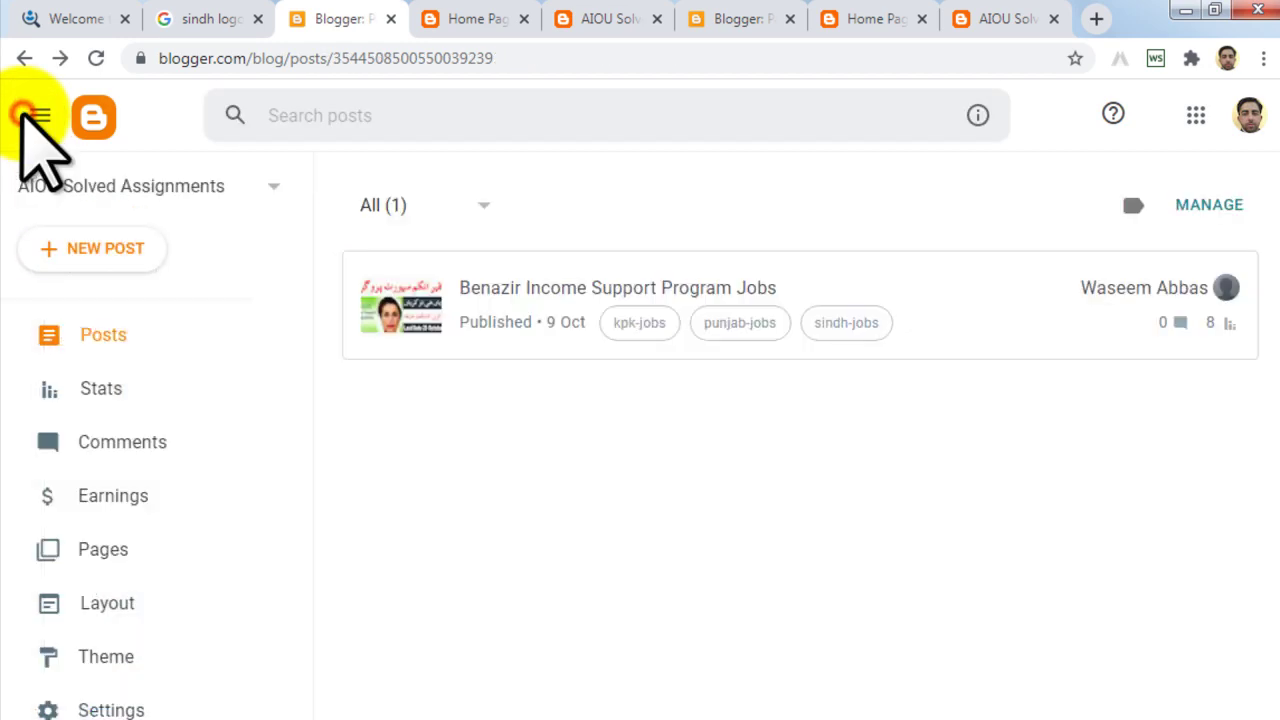
Step: Create a new post, paste the copied HTML code into its body, and switch it to Compose view
left_click(108, 230)
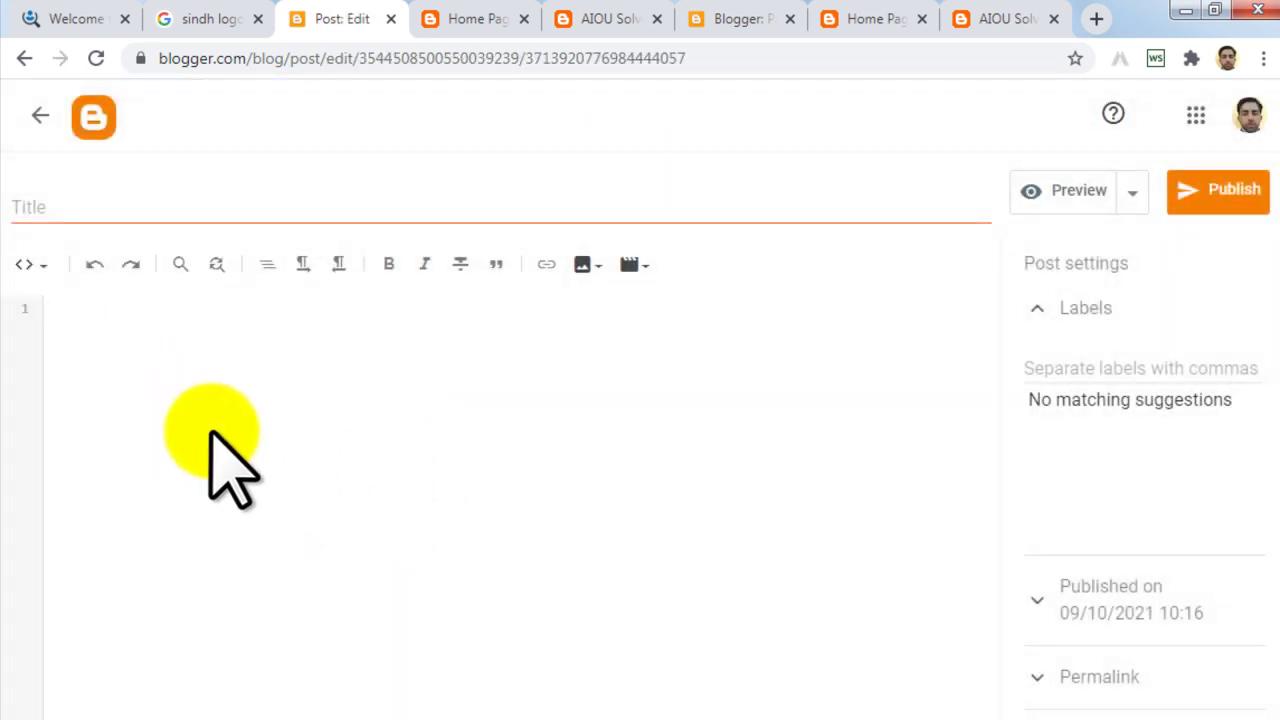
left_click(210, 432)
key("ctrl+v")
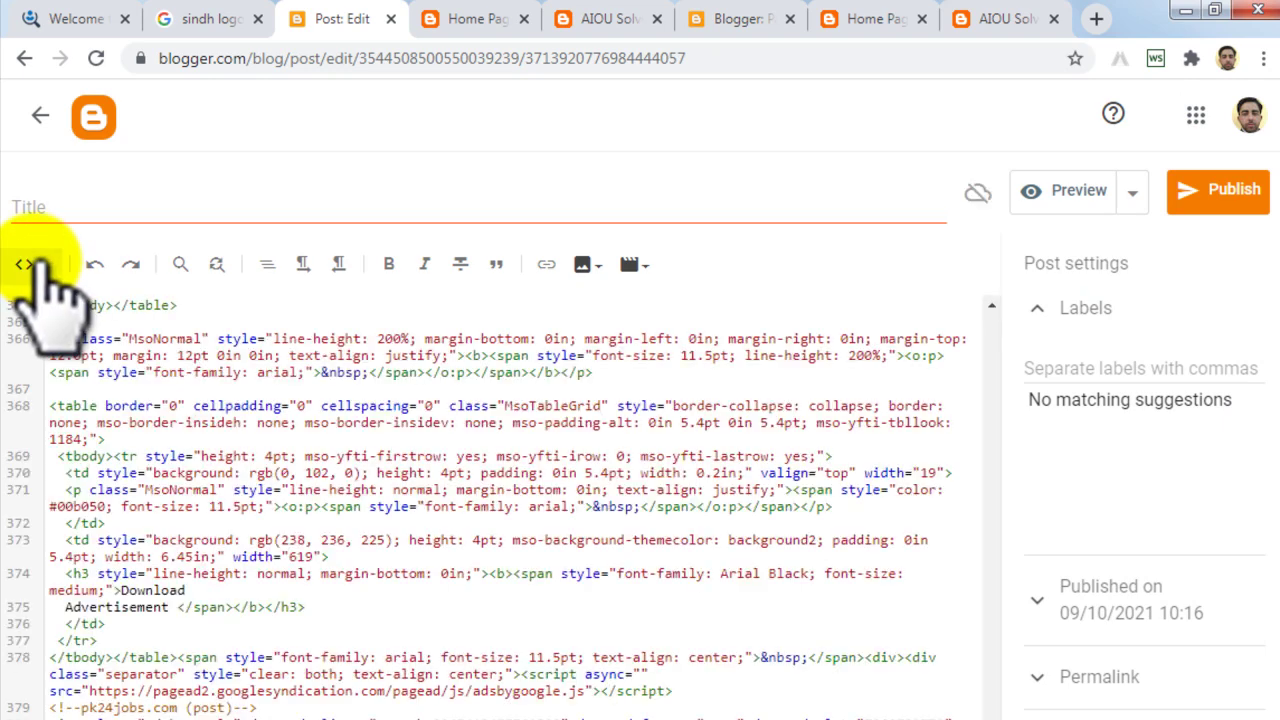
left_click(30, 264)
left_click(86, 318)
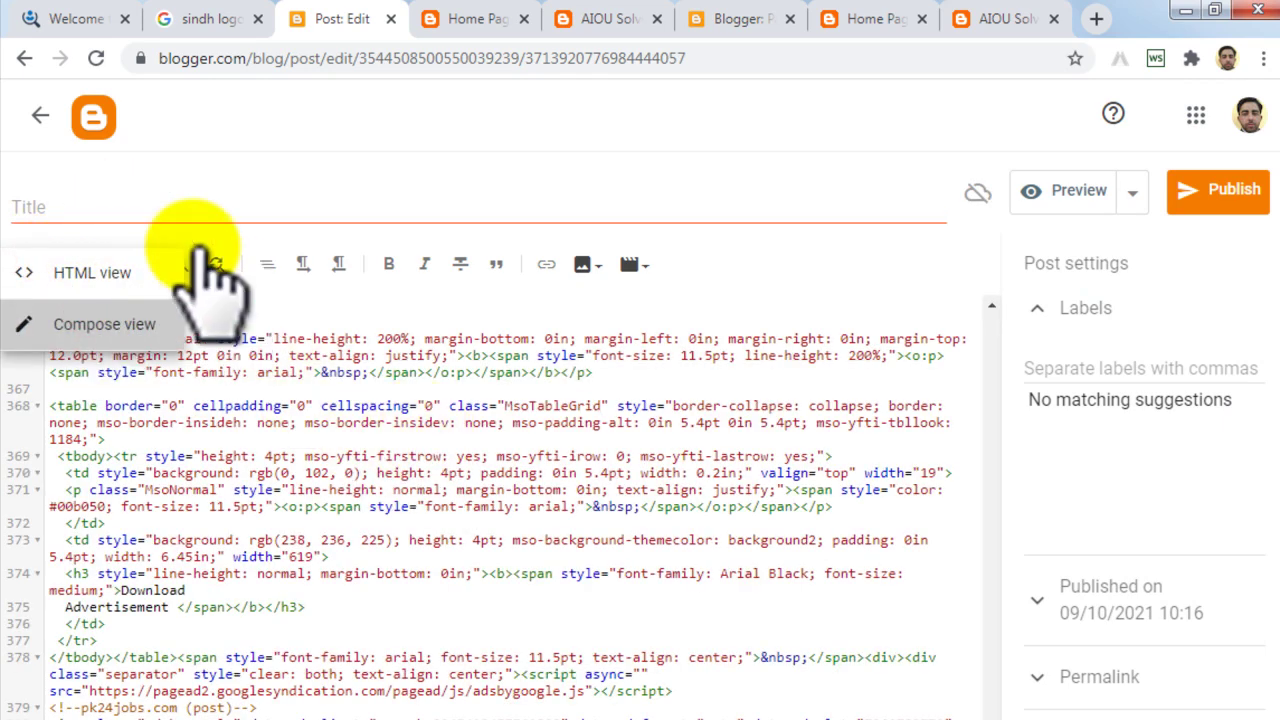